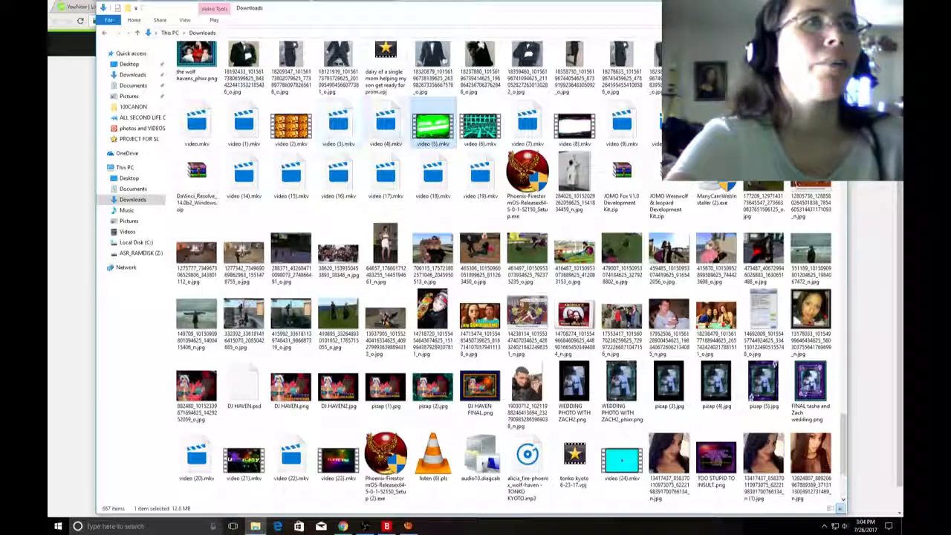
Preview video (4).mkv from the Downloads folder and close the player.
{"action": "double_click", "coordinate": [386, 123]}
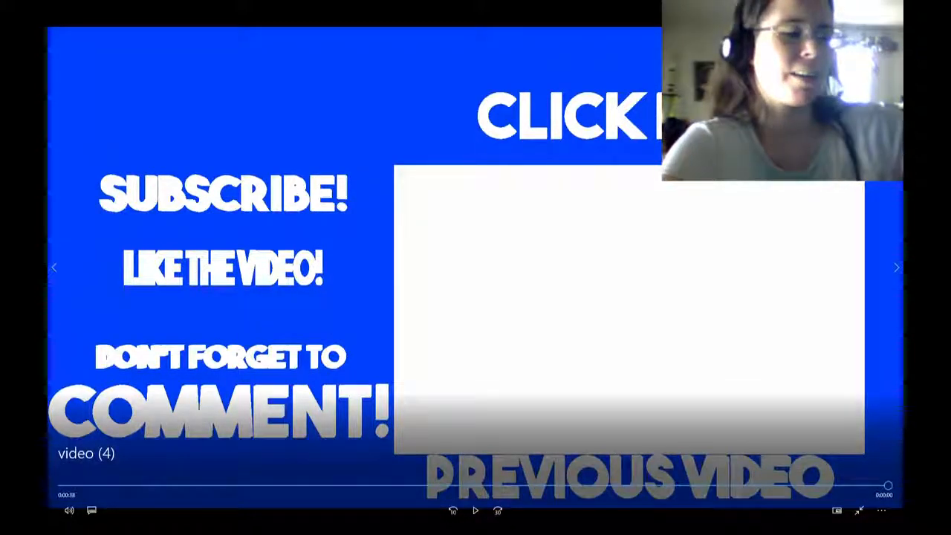
{"action": "key", "text": "Escape"}
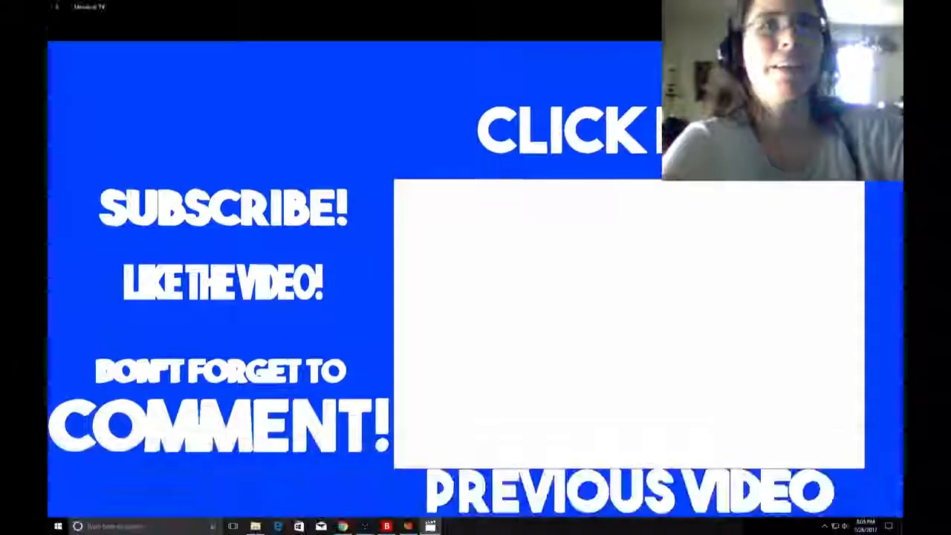
{"action": "left_click", "coordinate": [475, 499]}
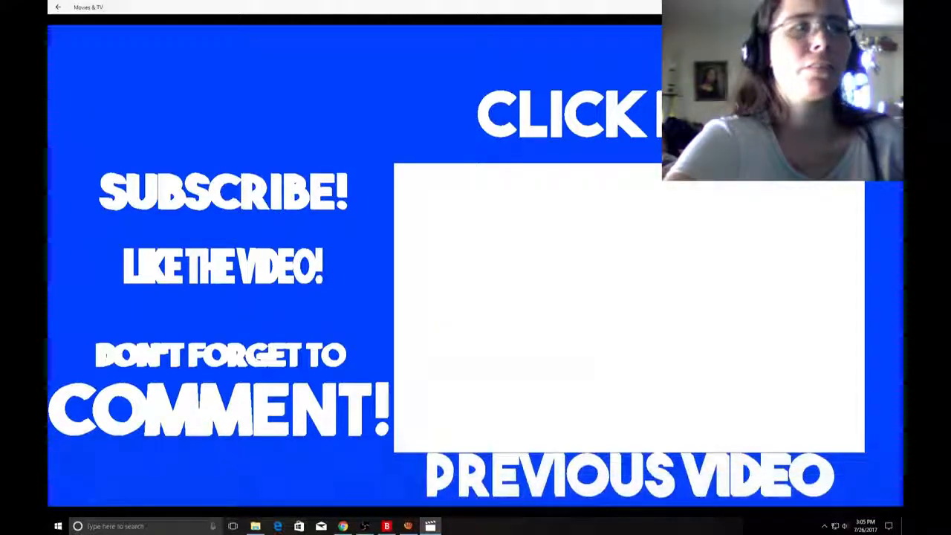
{"action": "left_click", "coordinate": [892, 7]}
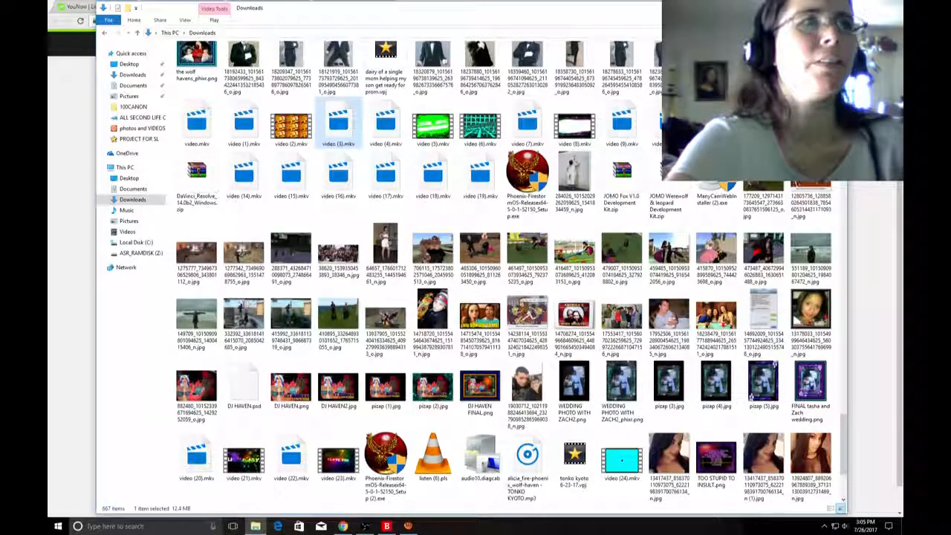
Preview video (3).mkv from the Downloads folder, close the player and return to the live YouNow broadcast page.
{"action": "double_click", "coordinate": [338, 126]}
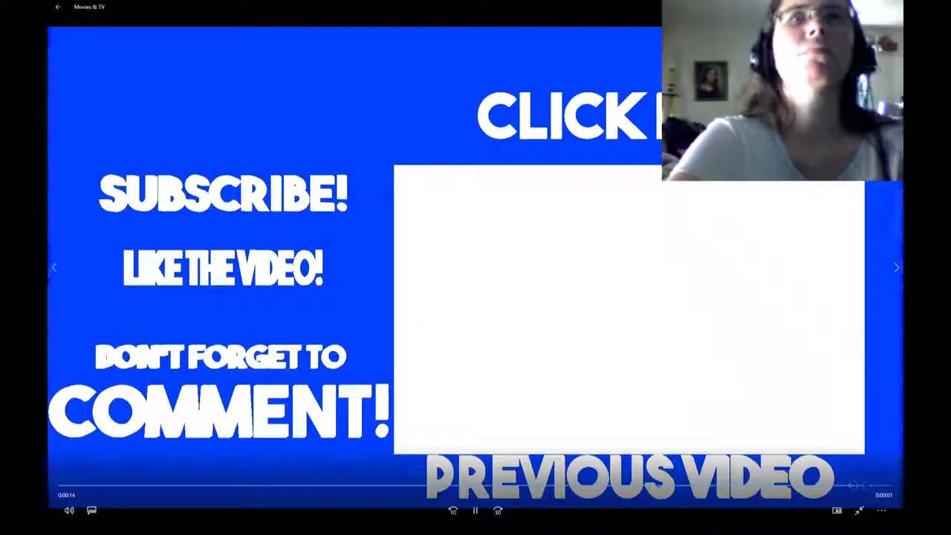
{"action": "left_click", "coordinate": [892, 6]}
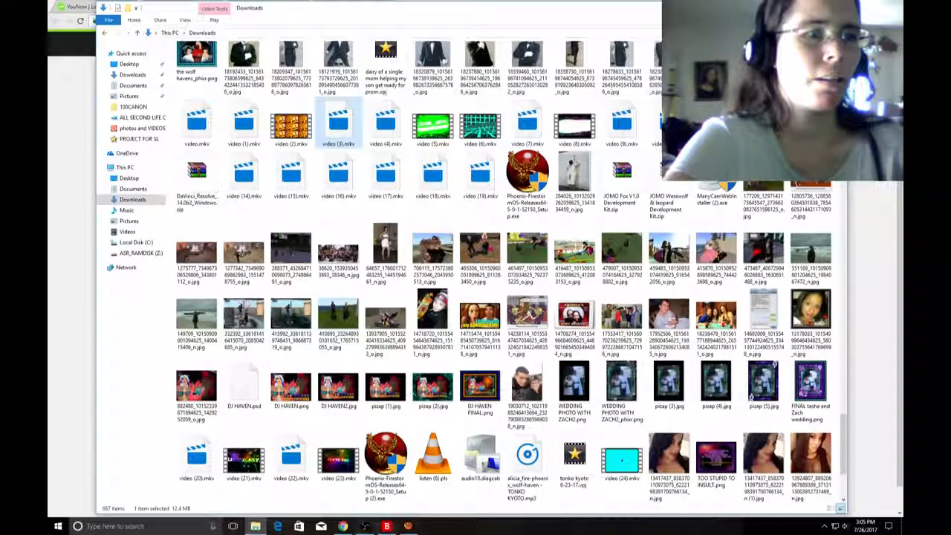
{"action": "left_click", "coordinate": [794, 7]}
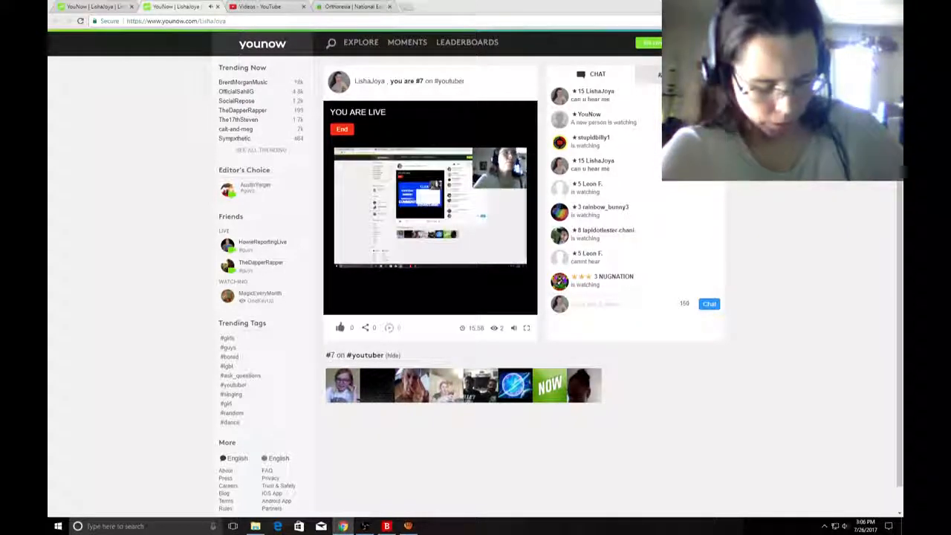
Lower the system volume and bring up the Open Broadcaster Software window over the broadcast page to check its audio controls.
{"action": "key", "text": "XF86AudioLowerVolume"}
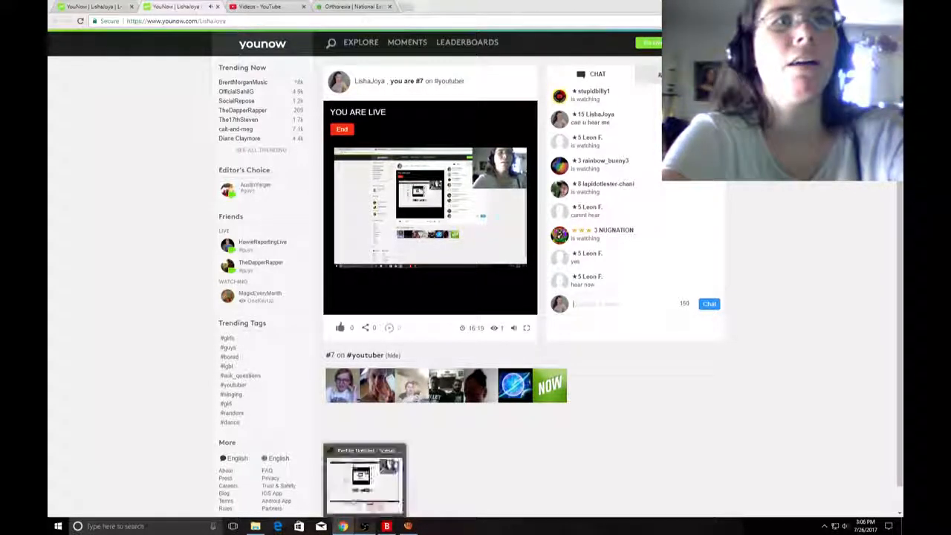
{"action": "left_click", "coordinate": [364, 526]}
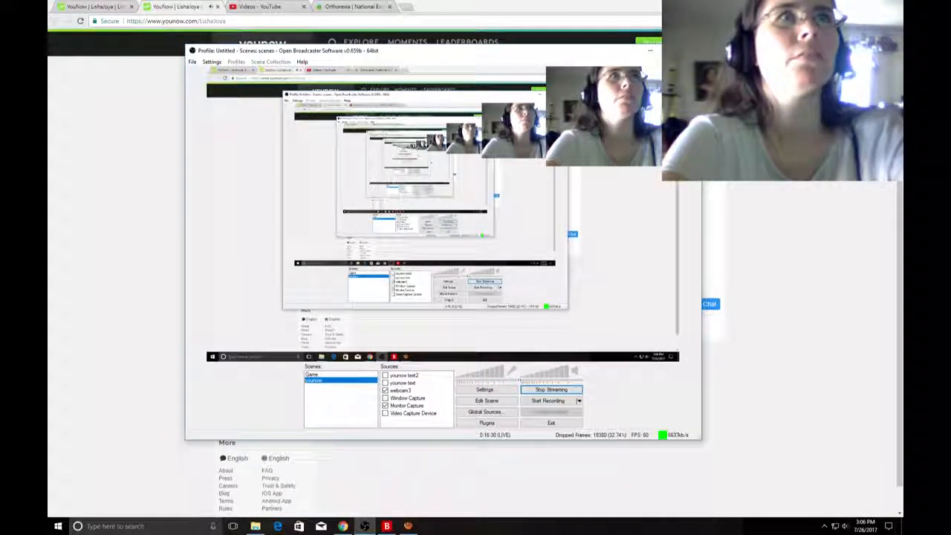
{"action": "left_click_drag", "start_coordinate": [541, 51], "coordinate": [530, 178]}
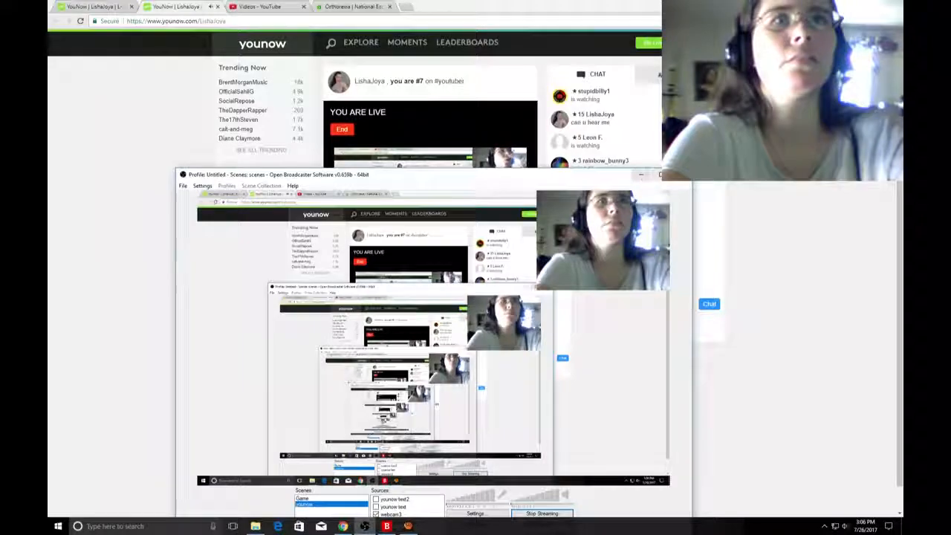
Minimise Open Broadcaster Software and send the message "can u hear me now" in the YouNow chat.
{"action": "left_click", "coordinate": [641, 175]}
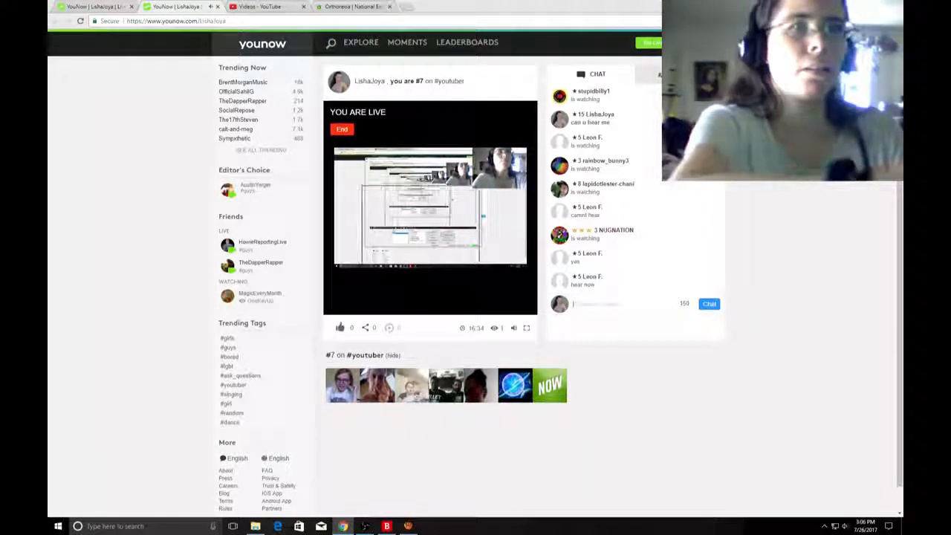
{"action": "type", "text": "can i"}
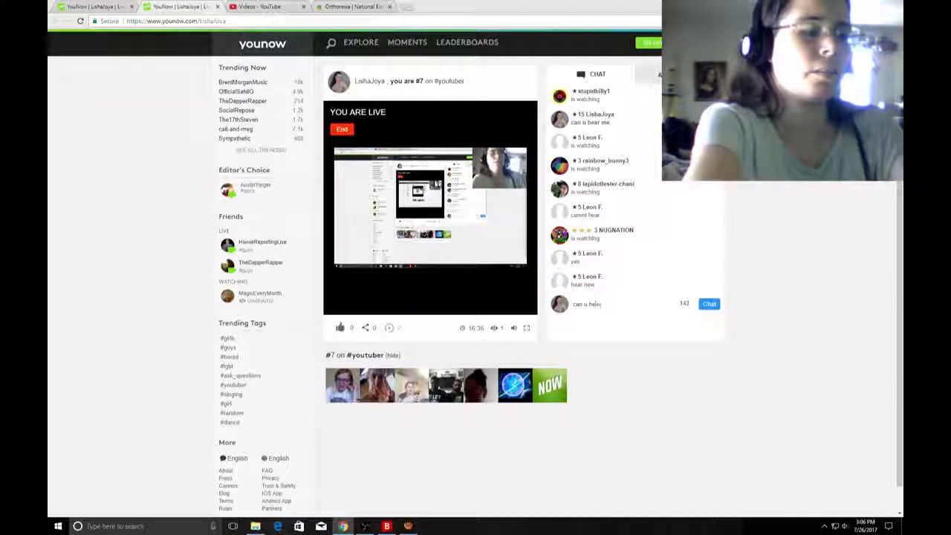
{"action": "key", "text": "Return"}
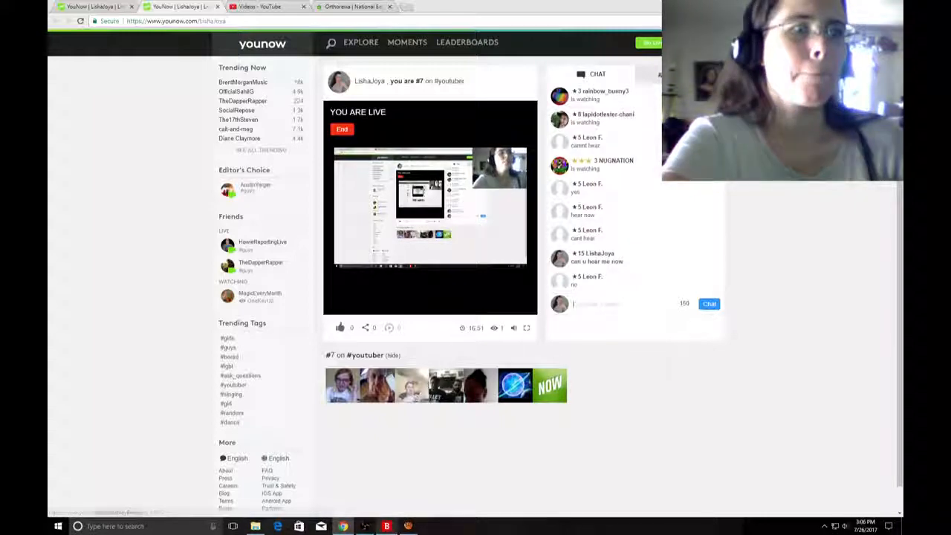
Bring Open Broadcaster Software back up to check its audio meters, and move its window down to uncover the YouNow chat.
{"action": "mouse_move", "coordinate": [364, 526]}
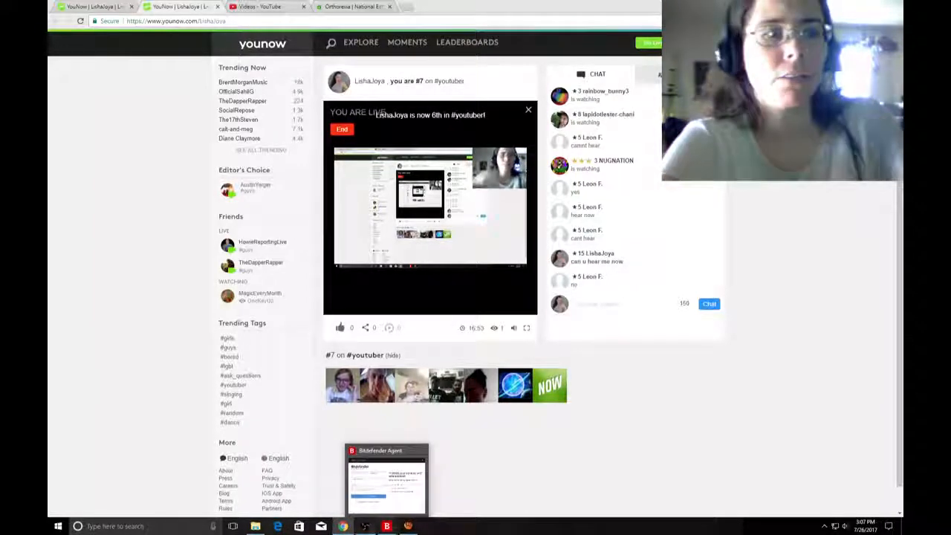
{"action": "left_click", "coordinate": [364, 526]}
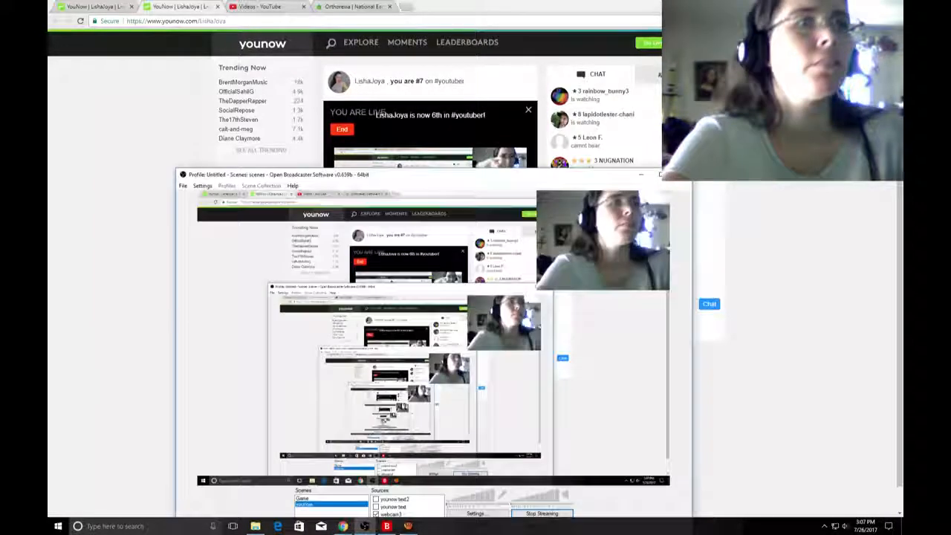
{"action": "left_click_drag", "start_coordinate": [535, 174], "coordinate": [557, 42]}
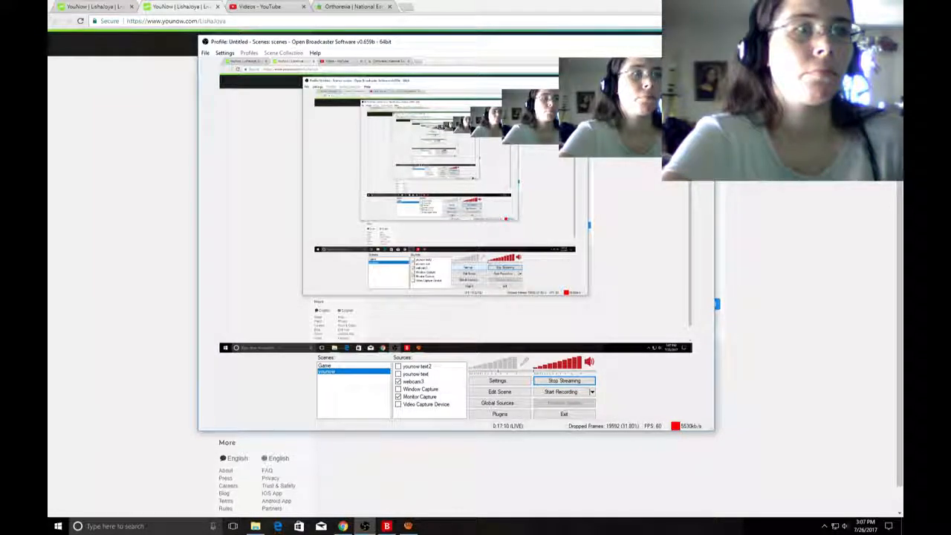
{"action": "left_click_drag", "start_coordinate": [593, 42], "coordinate": [609, 431]}
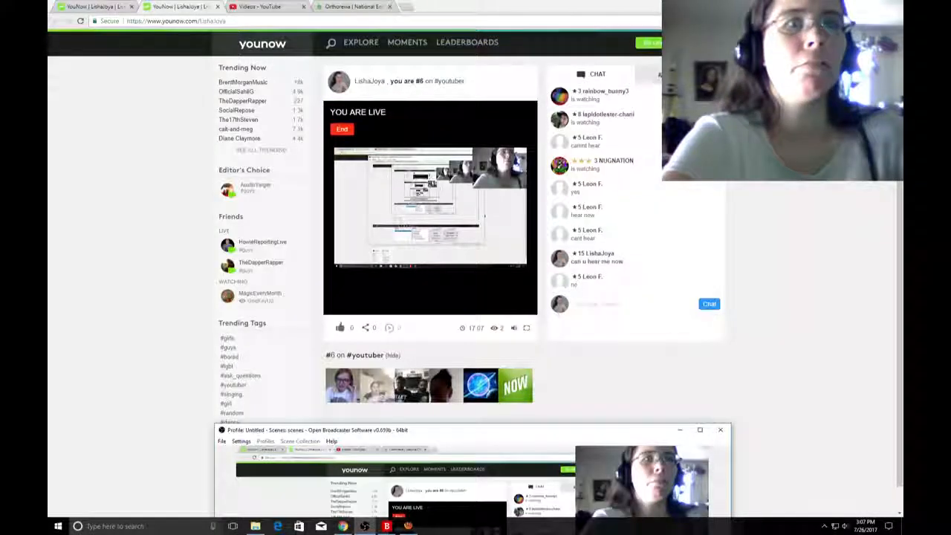
Send the message "can u hear me now?" in the YouNow chat.
{"action": "left_click", "coordinate": [611, 304]}
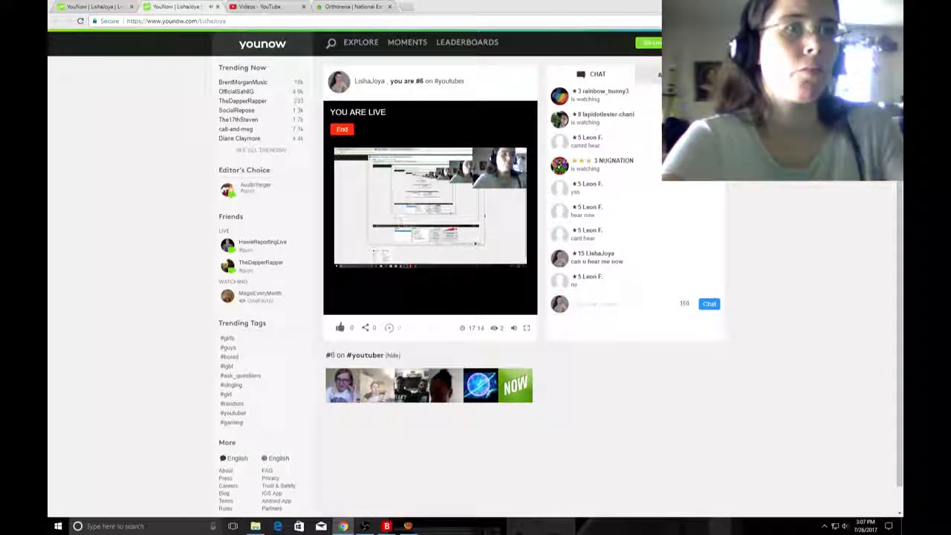
{"action": "type", "text": "can u hear"}
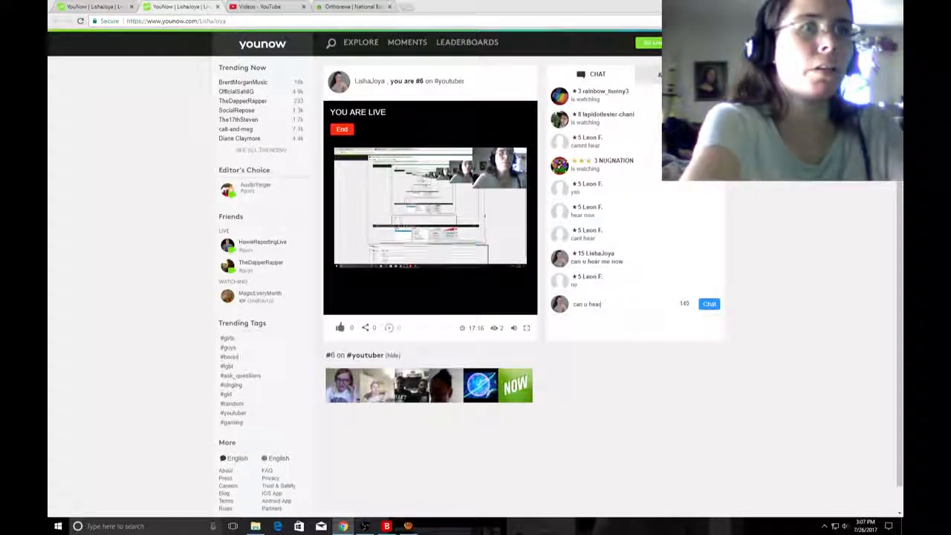
{"action": "type", "text": " me now"}
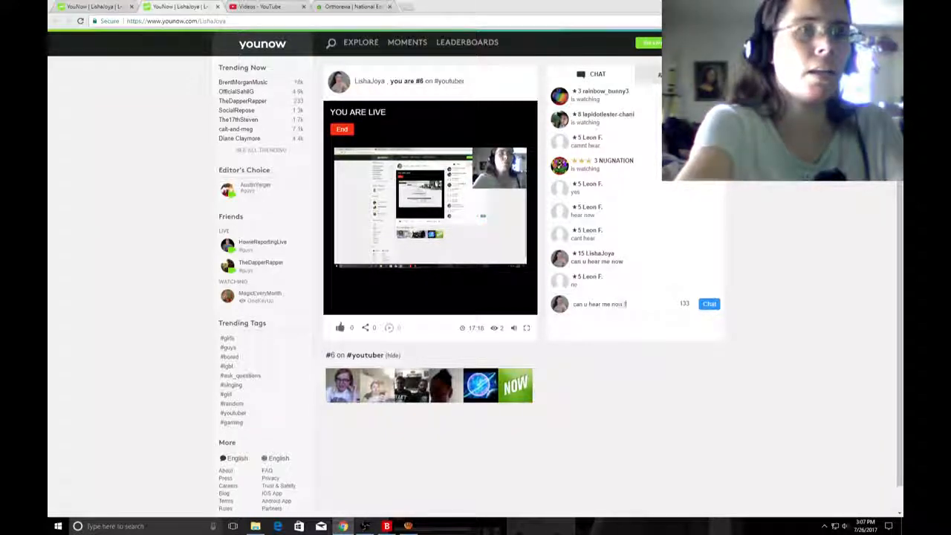
{"action": "type", "text": "?"}
{"action": "key", "text": "Return"}
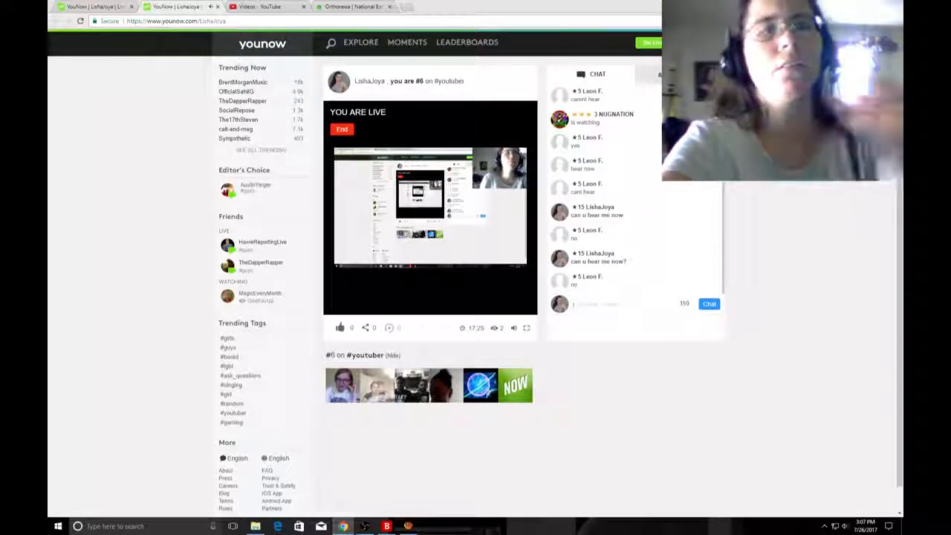
Bring the Open Broadcaster Software window fully into view and review the Window Capture source's settings, including its list of windows.
{"action": "left_click", "coordinate": [364, 526]}
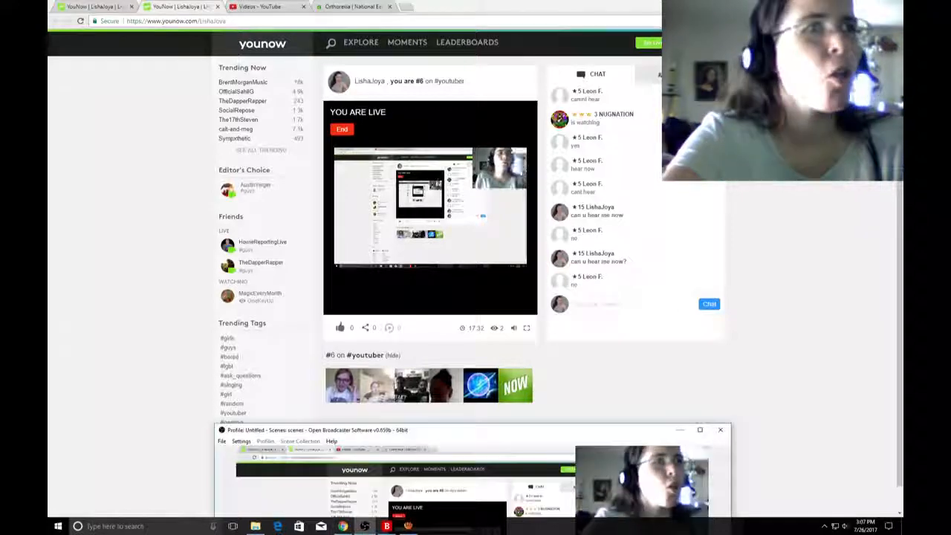
{"action": "left_click_drag", "start_coordinate": [556, 431], "coordinate": [520, 87]}
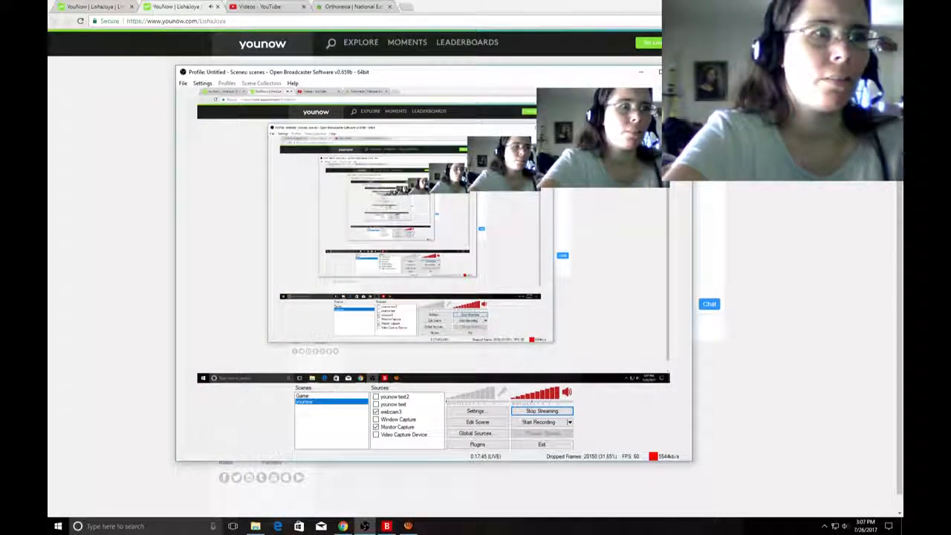
{"action": "left_click", "coordinate": [398, 420]}
{"action": "double_click", "coordinate": [399, 420]}
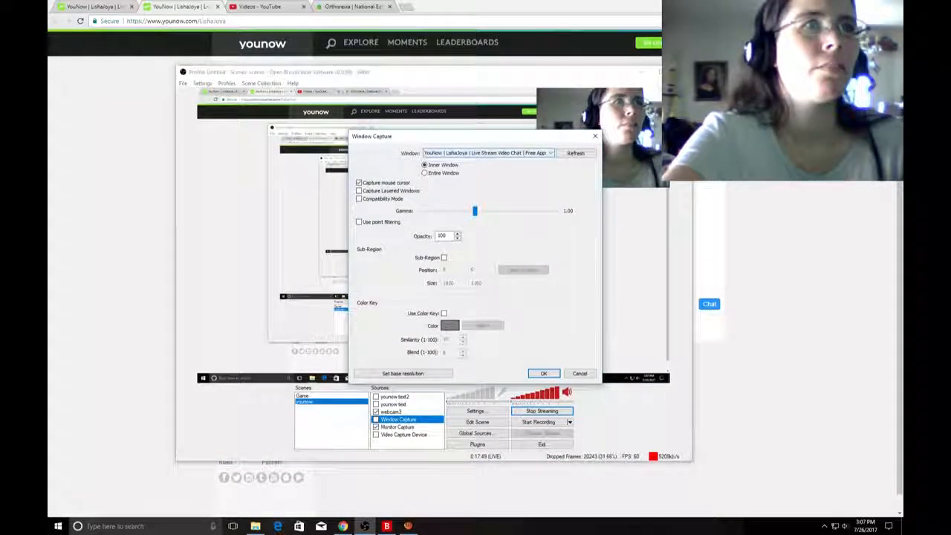
{"action": "left_click", "coordinate": [550, 153]}
{"action": "left_click", "coordinate": [550, 153]}
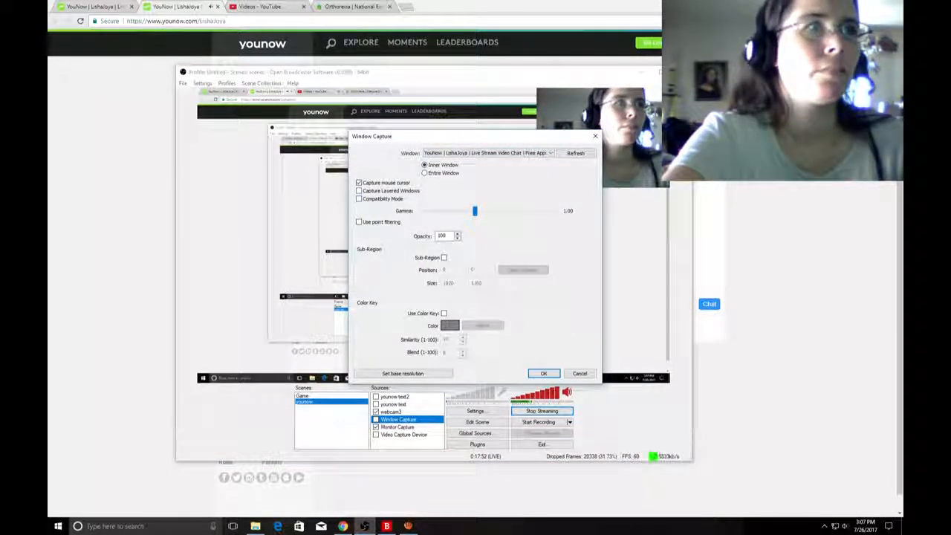
{"action": "left_click", "coordinate": [544, 374]}
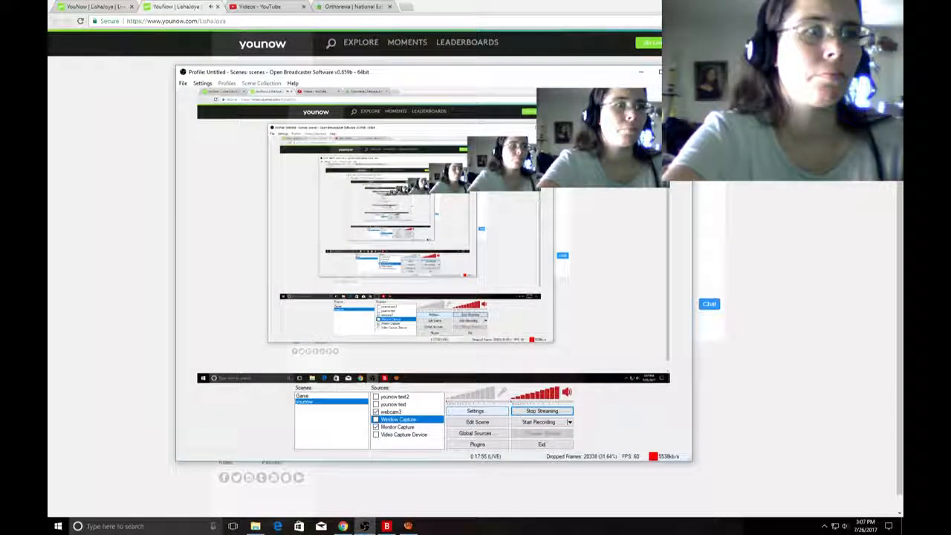
Review the settings of the Video Capture Device and Monitor Capture sources, leaving their values as they are.
{"action": "double_click", "coordinate": [403, 435]}
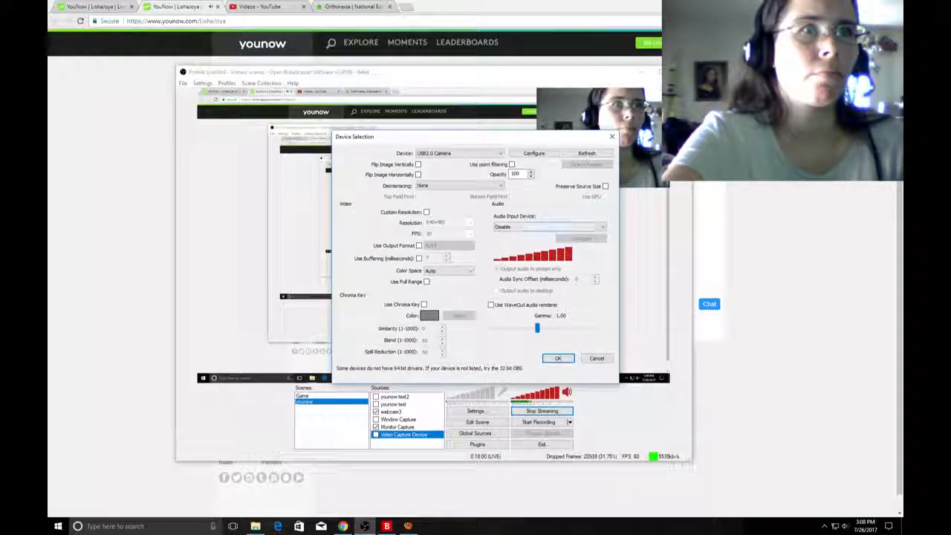
{"action": "left_click", "coordinate": [596, 358]}
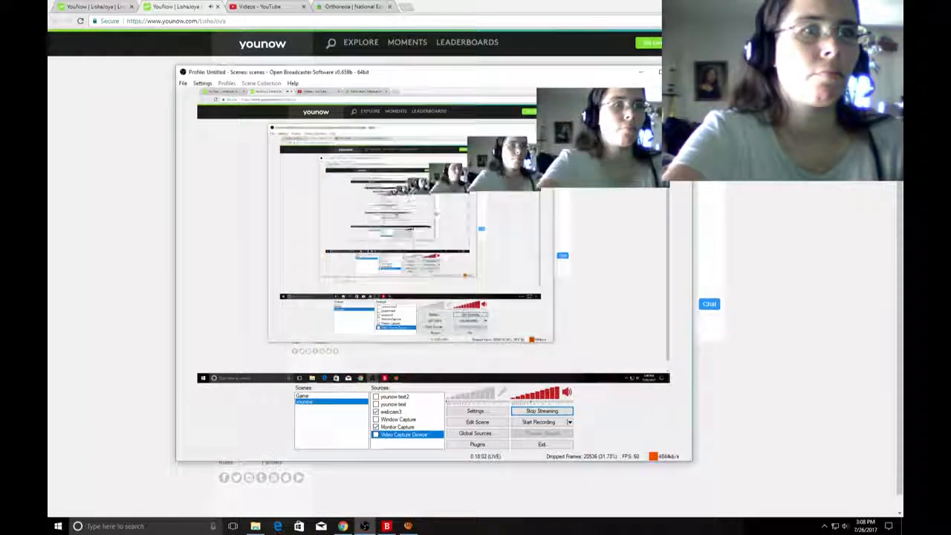
{"action": "double_click", "coordinate": [398, 427]}
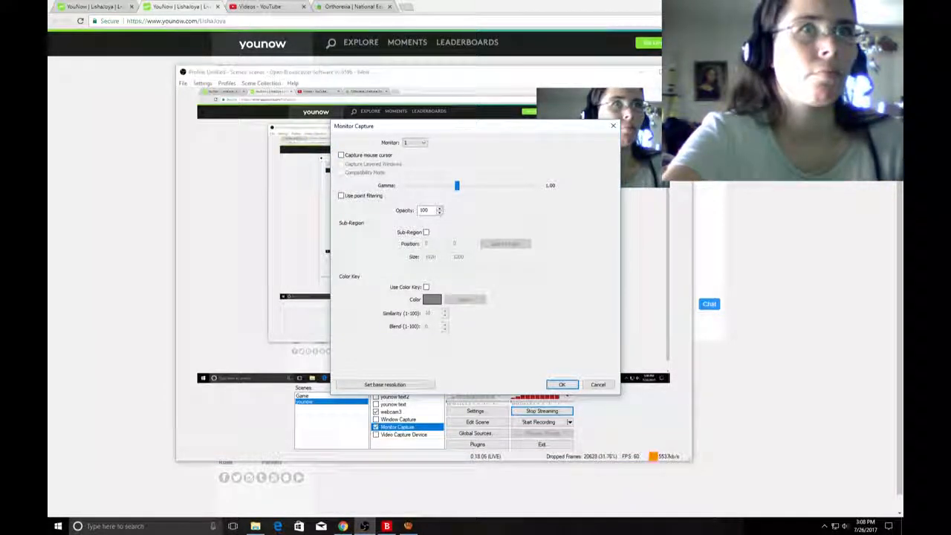
{"action": "left_click", "coordinate": [562, 384]}
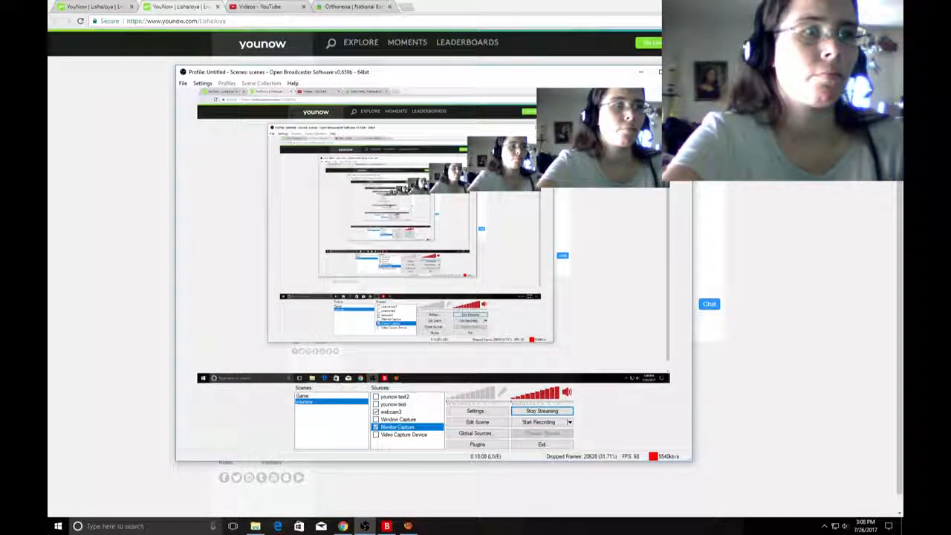
Review the younow text2 and younow text sources and recheck the Monitor Capture settings, cancelling without changes.
{"action": "double_click", "coordinate": [394, 397]}
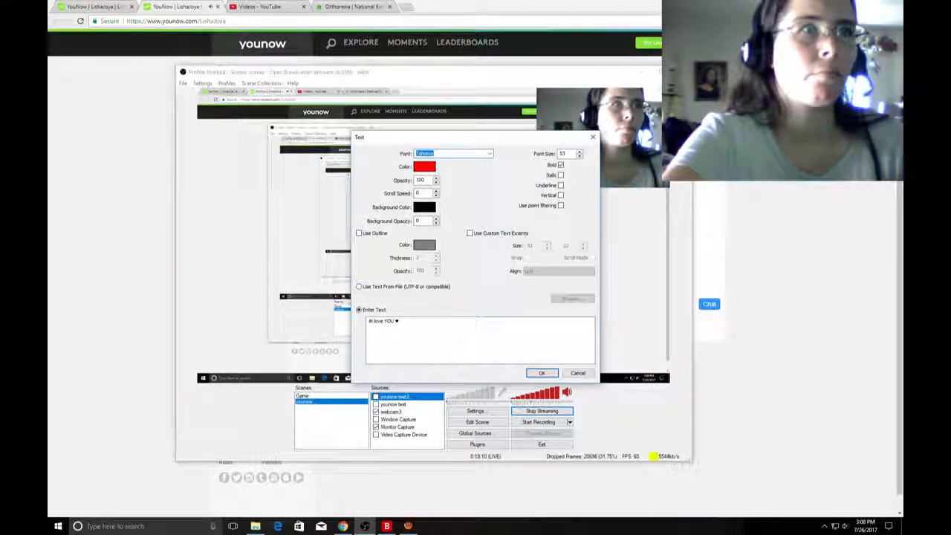
{"action": "left_click", "coordinate": [592, 138]}
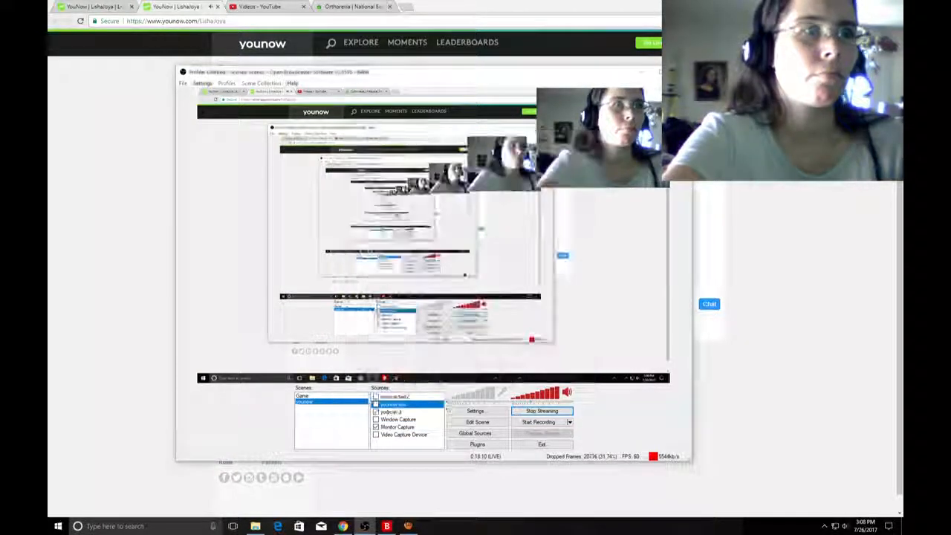
{"action": "double_click", "coordinate": [394, 404]}
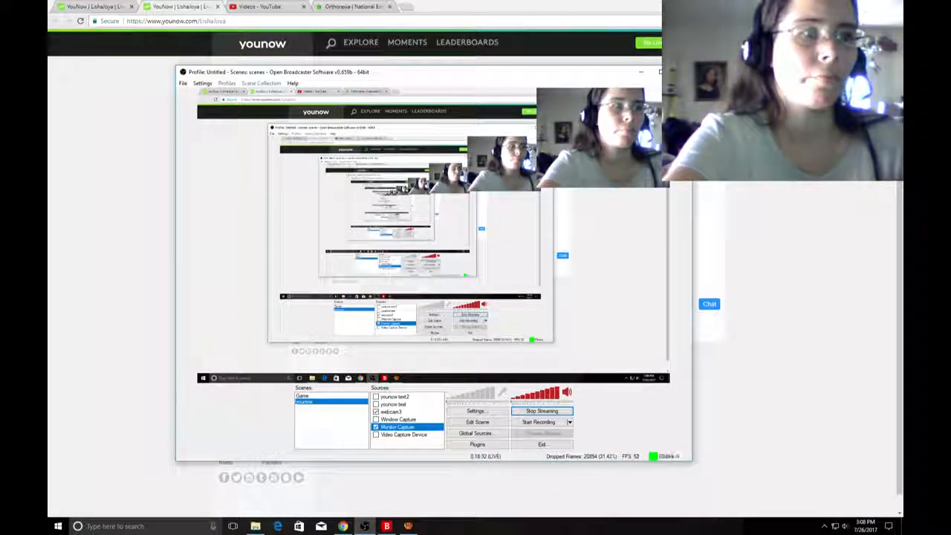
{"action": "double_click", "coordinate": [399, 428]}
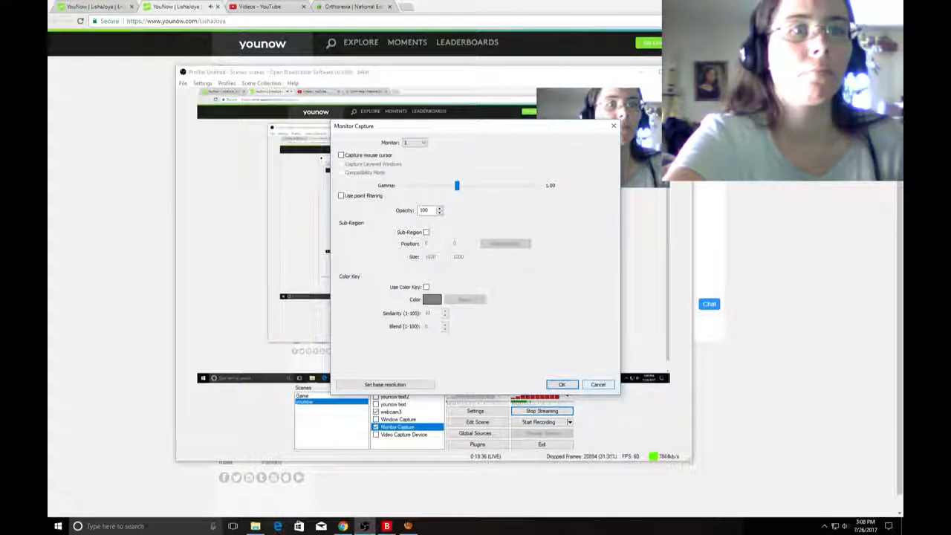
{"action": "left_click", "coordinate": [598, 384]}
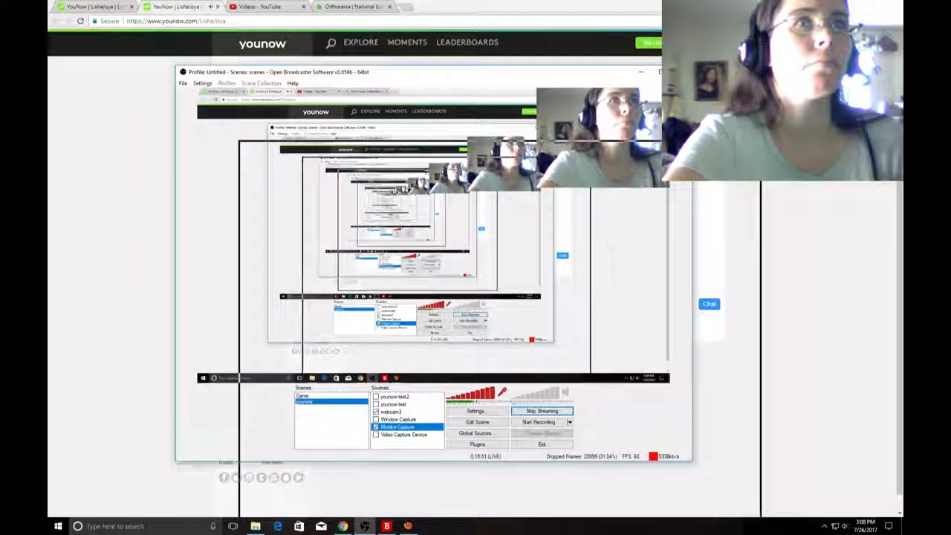
Move the Open Broadcaster Software window down off the YouNow page and close the duplicate YouNow browser tab.
{"action": "left_click_drag", "start_coordinate": [434, 72], "coordinate": [479, 462]}
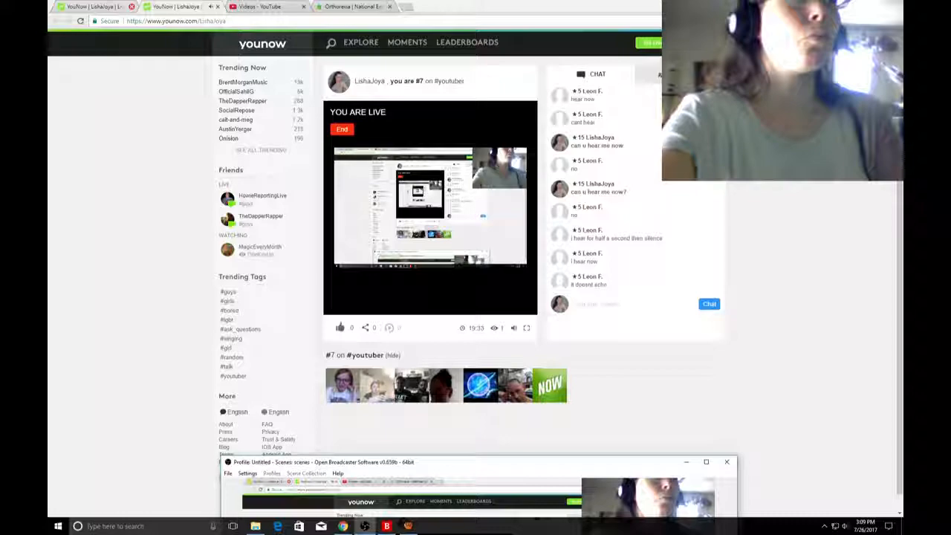
{"action": "left_click", "coordinate": [131, 6]}
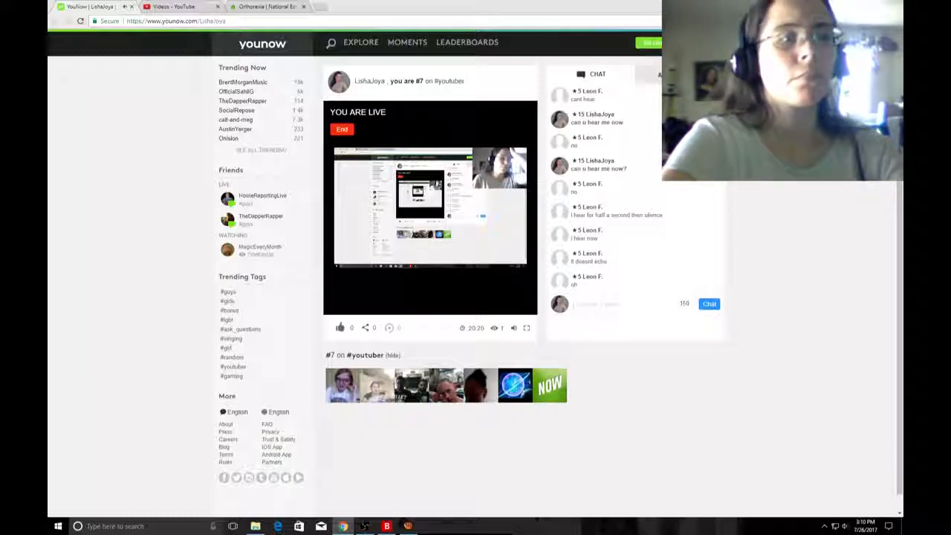
Bring Open Broadcaster Software back into view and reinitialize the microphone in the audio settings, keeping the Desktop Audio Device on Default.
{"action": "left_click", "coordinate": [364, 526]}
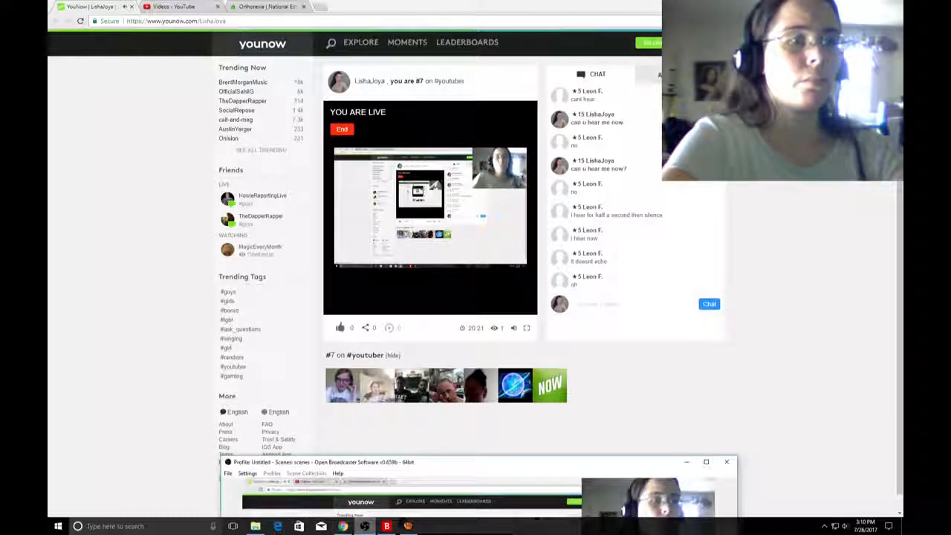
{"action": "left_click_drag", "start_coordinate": [418, 462], "coordinate": [212, 87]}
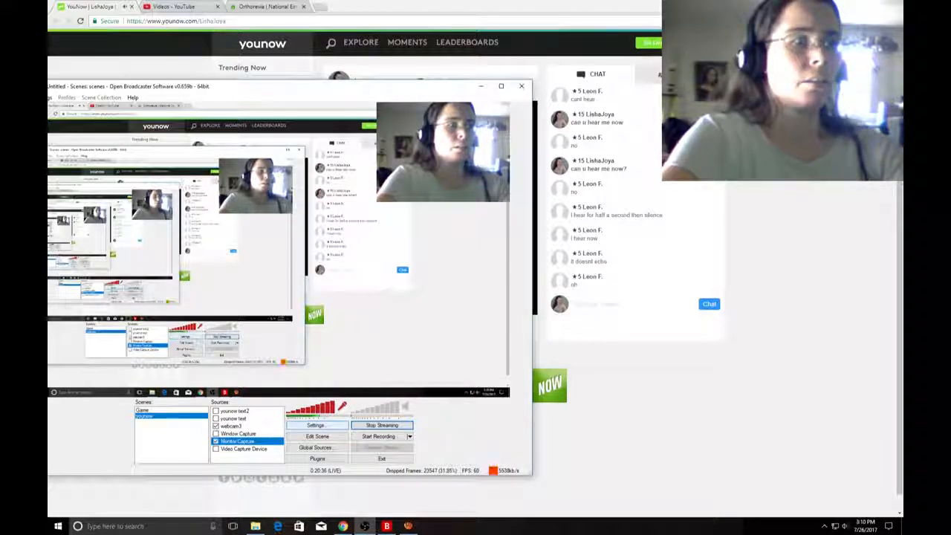
{"action": "left_click", "coordinate": [316, 425]}
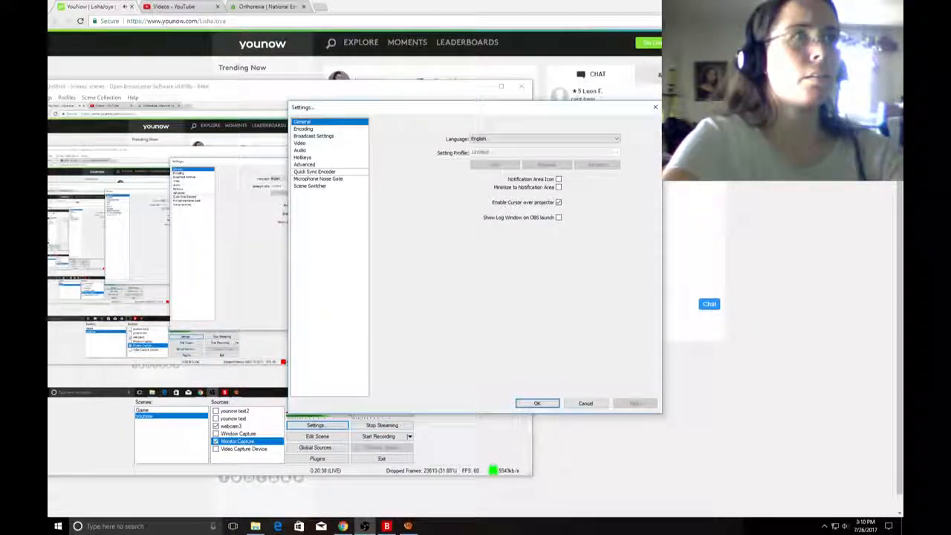
{"action": "left_click", "coordinate": [313, 136]}
{"action": "left_click", "coordinate": [300, 150]}
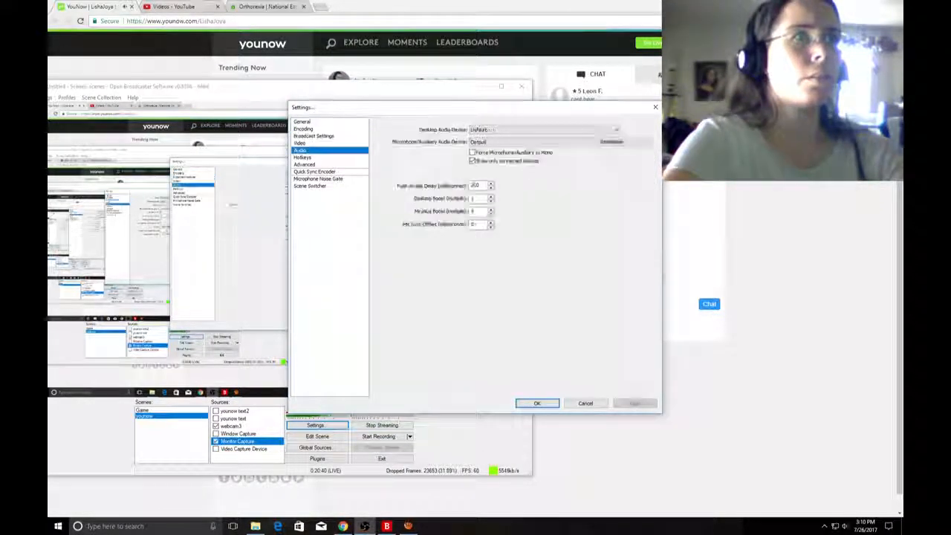
{"action": "left_click", "coordinate": [615, 130]}
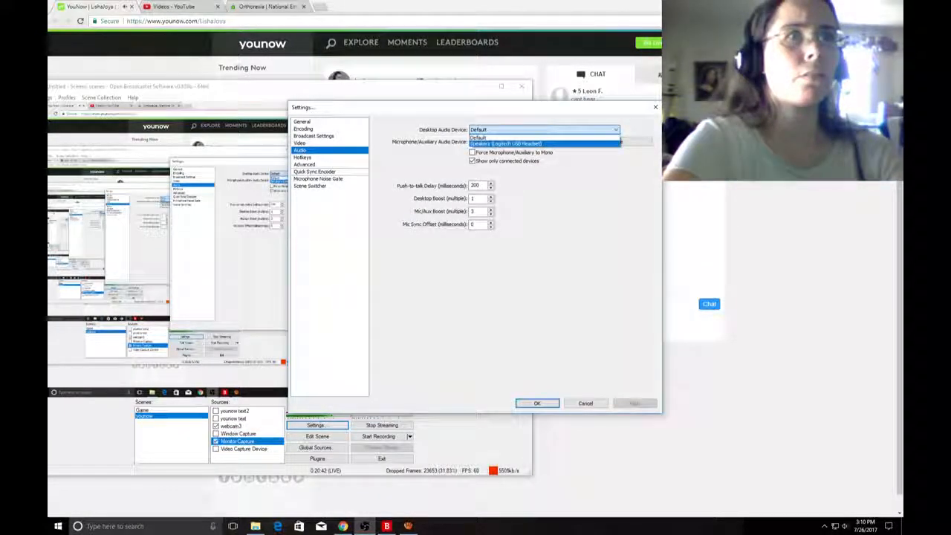
{"action": "left_click", "coordinate": [615, 130]}
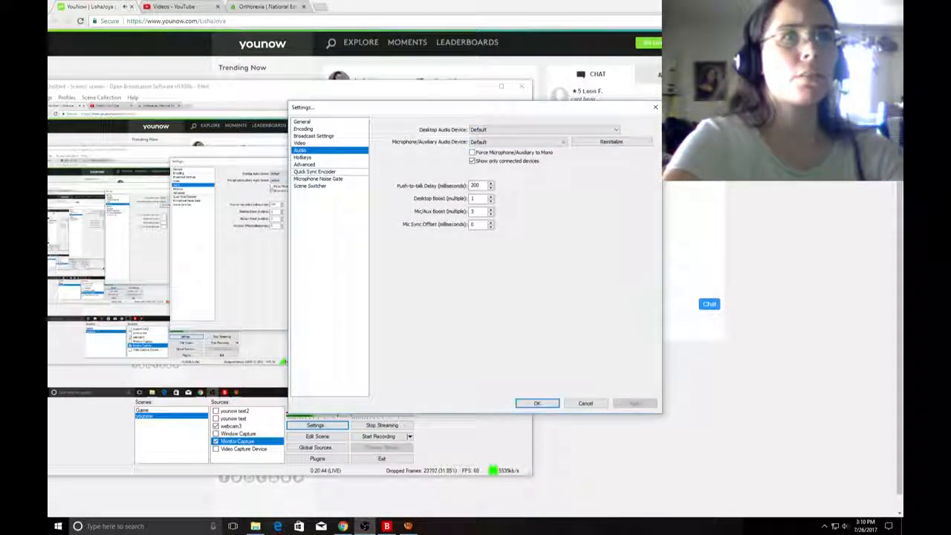
{"action": "left_click", "coordinate": [612, 142]}
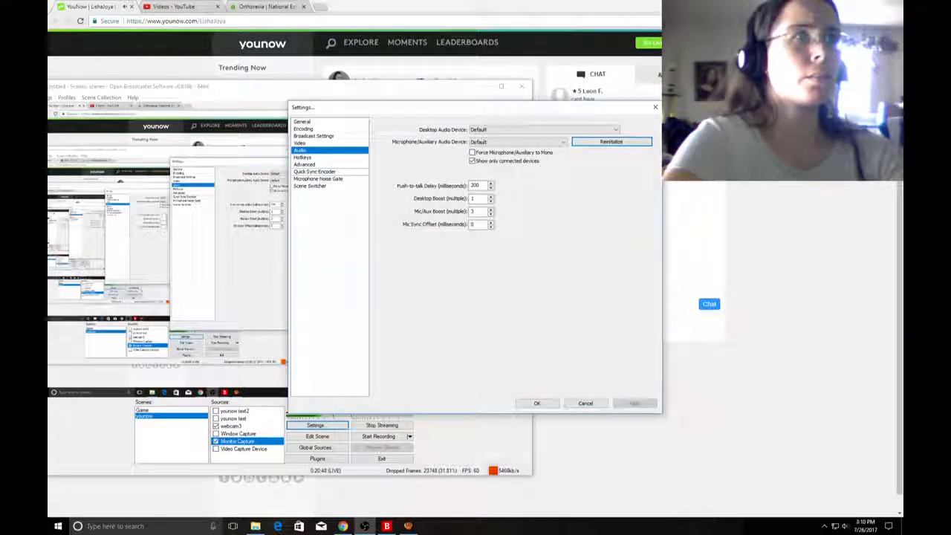
Review the Encoding, Hotkeys and other general settings pages without changing any values.
{"action": "left_click", "coordinate": [314, 136]}
{"action": "left_click", "coordinate": [303, 130]}
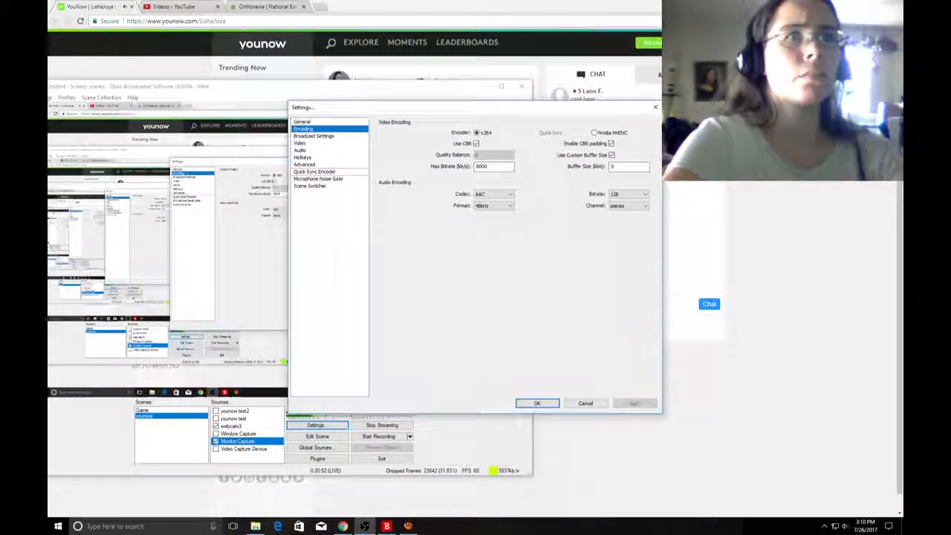
{"action": "left_click", "coordinate": [303, 122]}
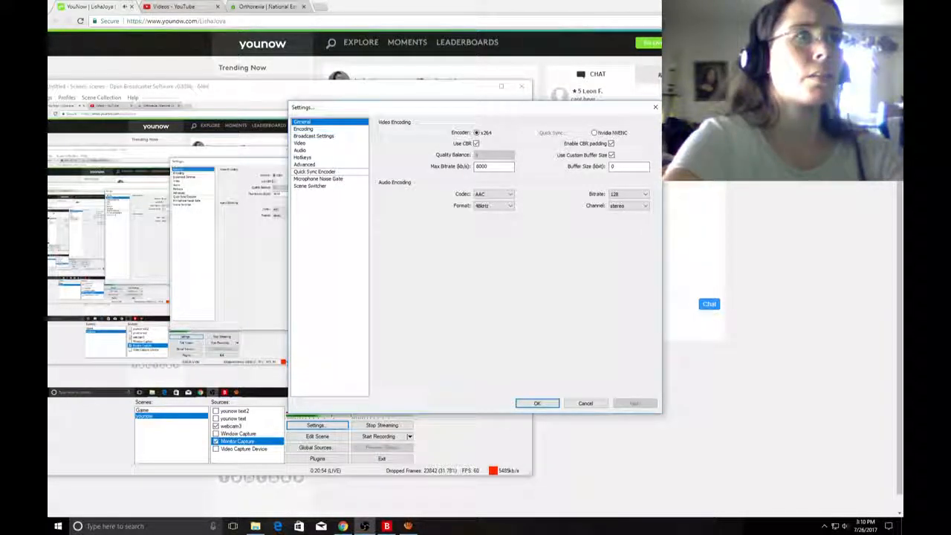
{"action": "left_click", "coordinate": [302, 158]}
{"action": "left_click", "coordinate": [304, 164]}
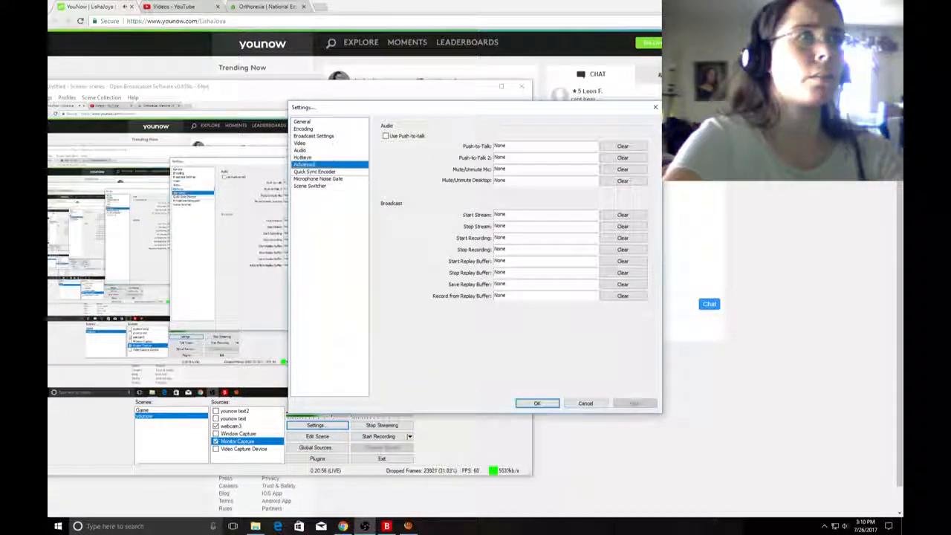
Lower the microphone noise gate's close threshold to -35 dB and open threshold to -36 dB, declining the reset to defaults and saving.
{"action": "left_click", "coordinate": [318, 179]}
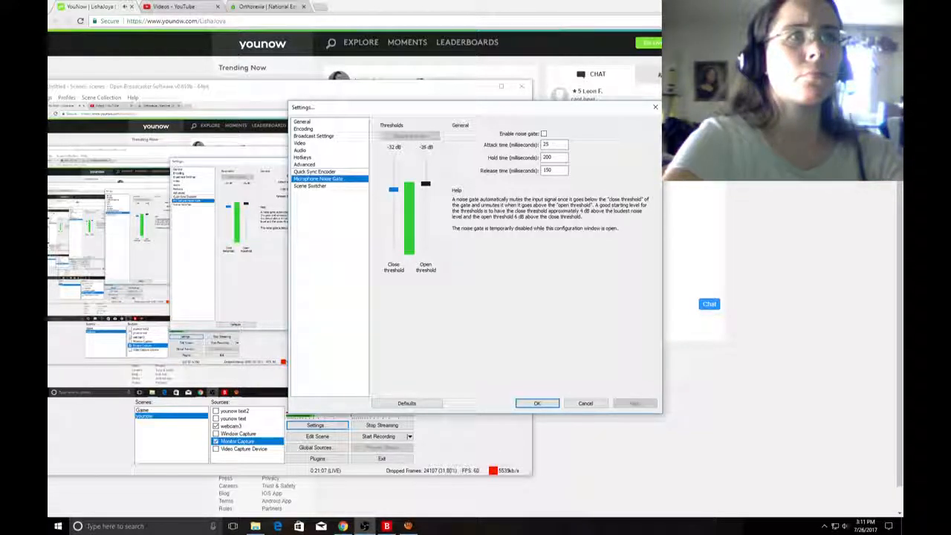
{"action": "left_click_drag", "start_coordinate": [426, 183], "coordinate": [425, 193]}
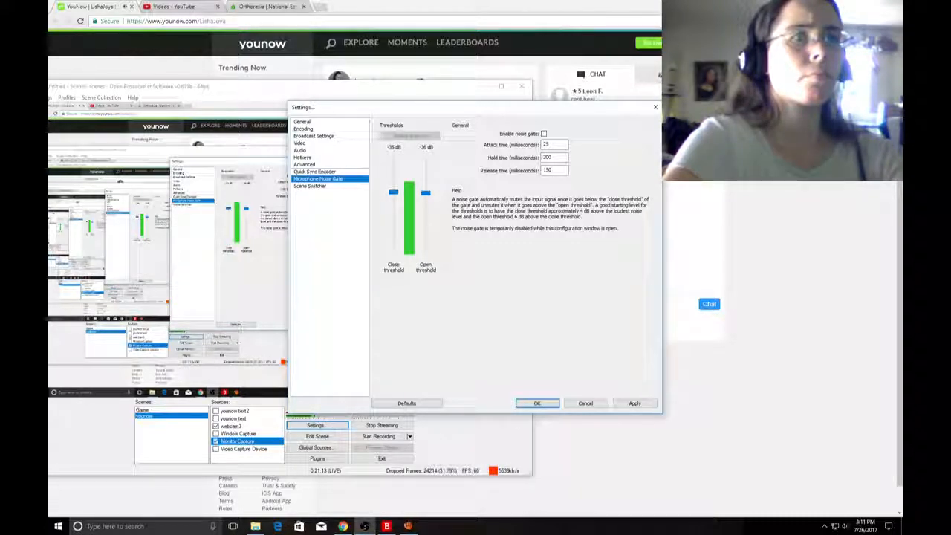
{"action": "left_click", "coordinate": [634, 403]}
{"action": "left_click", "coordinate": [406, 403]}
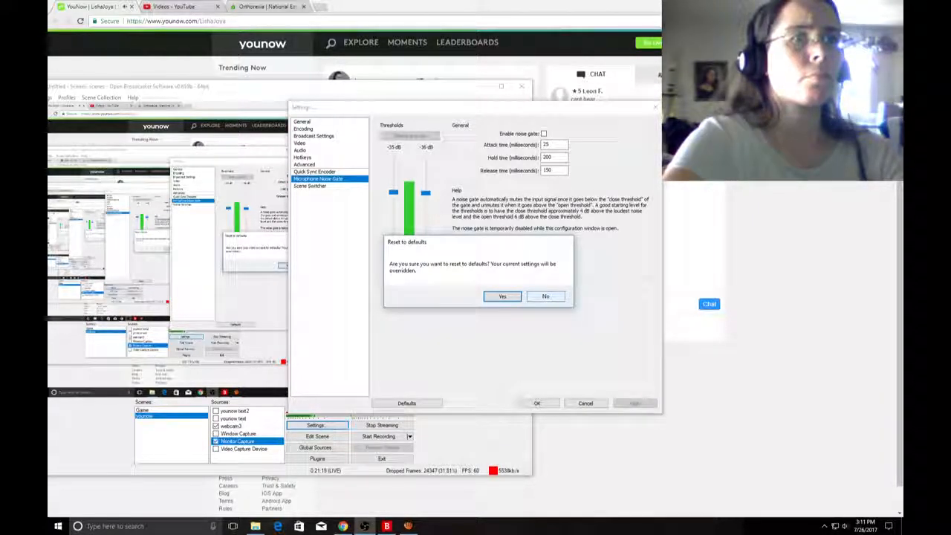
{"action": "left_click", "coordinate": [545, 297]}
{"action": "left_click", "coordinate": [537, 403]}
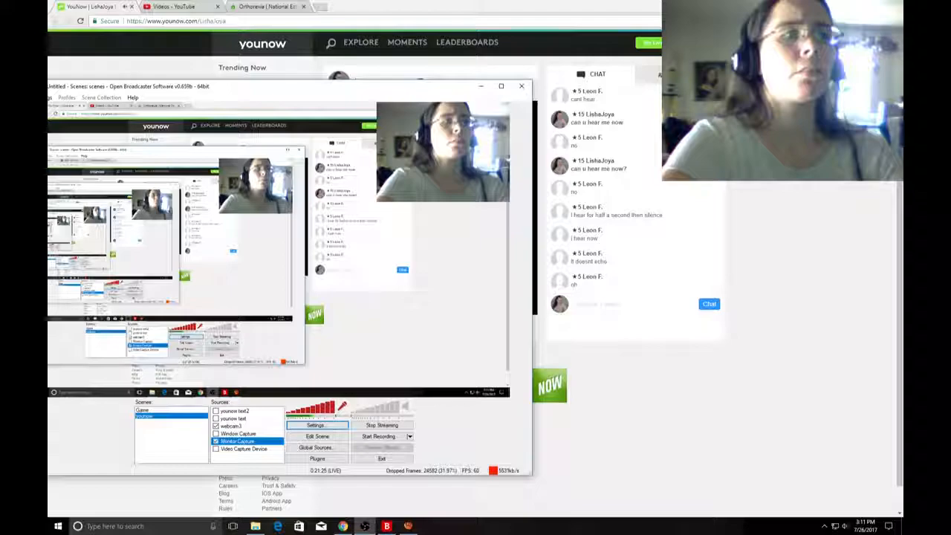
Move the Open Broadcaster Software window clear of the YouNow broadcast and chat, and minimize it.
{"action": "left_click_drag", "start_coordinate": [262, 86], "coordinate": [250, 121]}
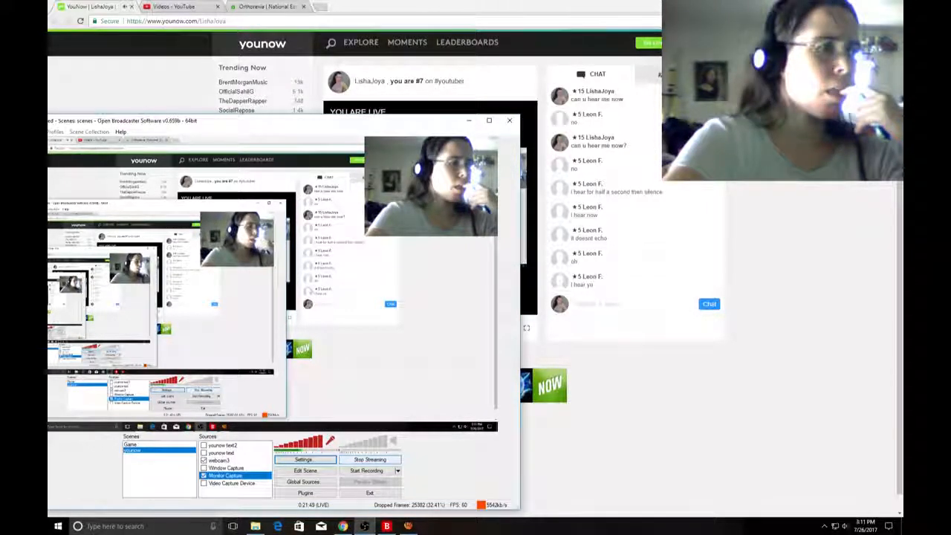
{"action": "mouse_move", "coordinate": [364, 526]}
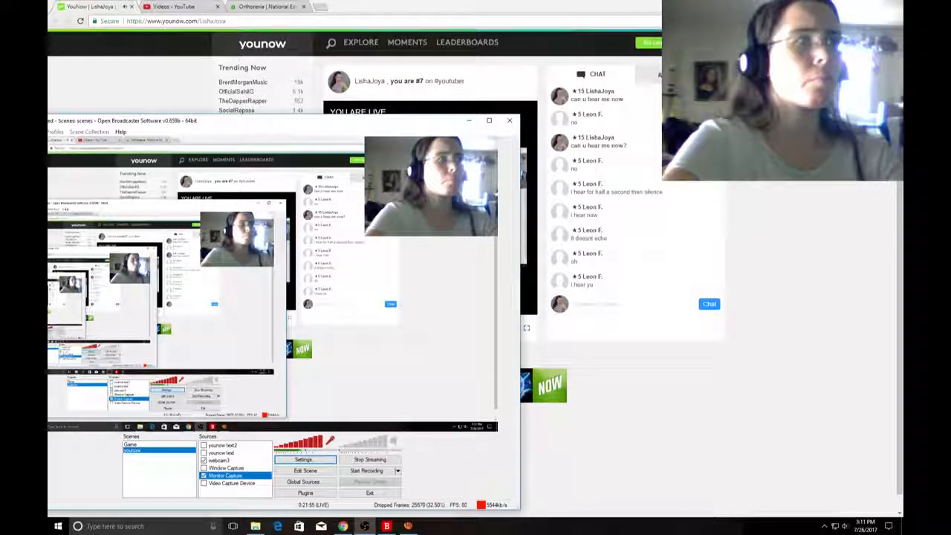
{"action": "left_click_drag", "start_coordinate": [164, 120], "coordinate": [186, 105]}
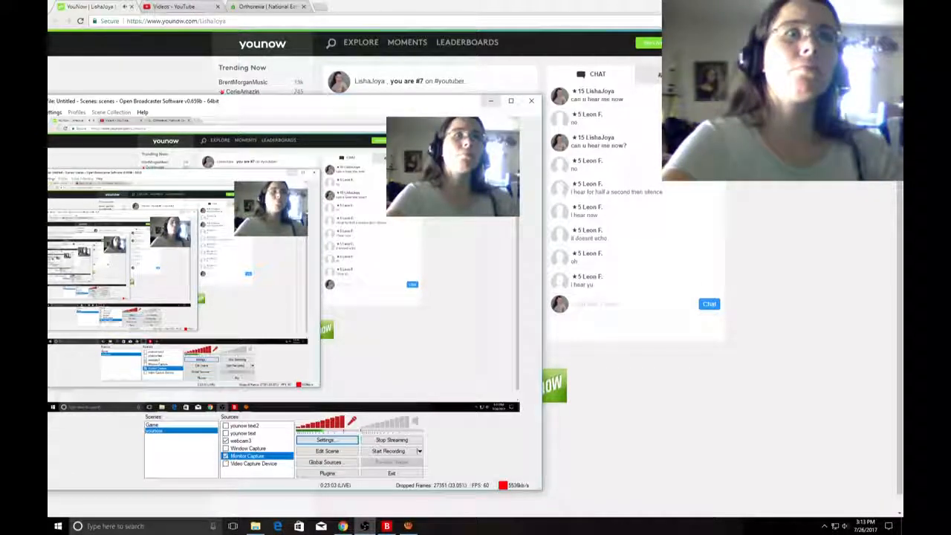
{"action": "left_click_drag", "start_coordinate": [552, 148], "coordinate": [555, 445]}
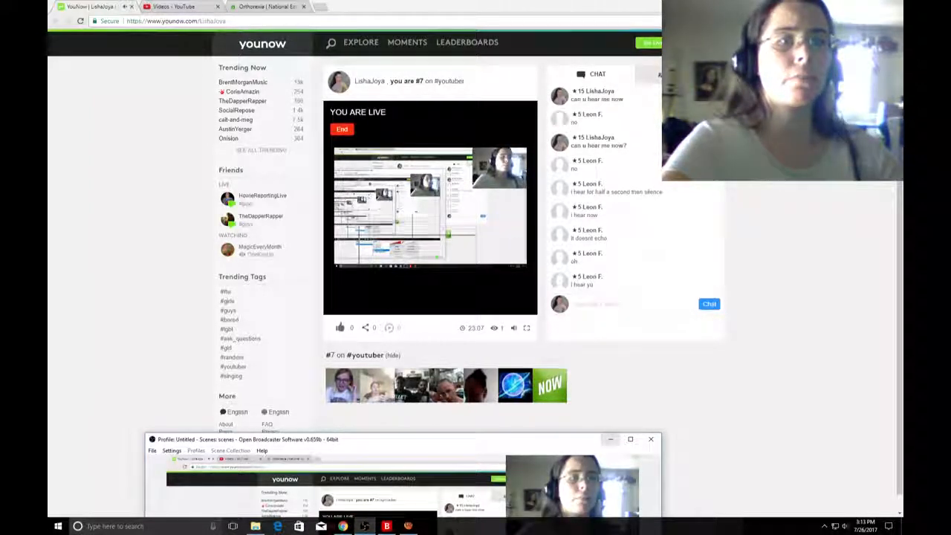
{"action": "left_click", "coordinate": [610, 439]}
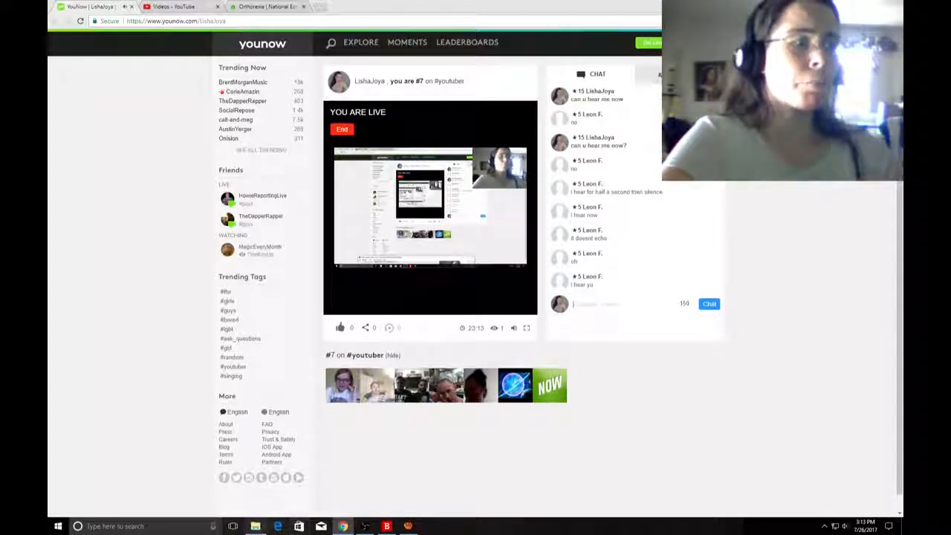
Play video.mkv from the Downloads folder as a sound test, close the player and check the YouNow chat for viewer feedback.
{"action": "left_click", "coordinate": [256, 526]}
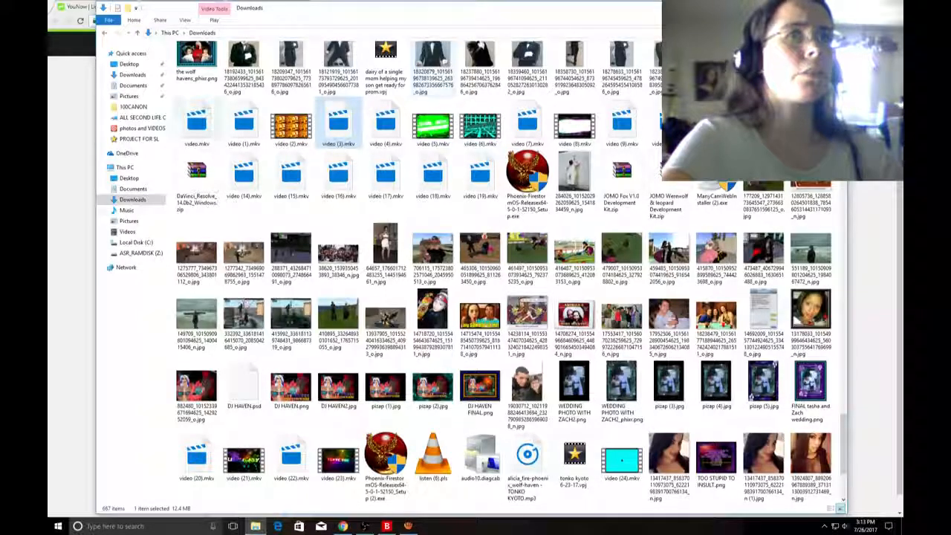
{"action": "double_click", "coordinate": [193, 122]}
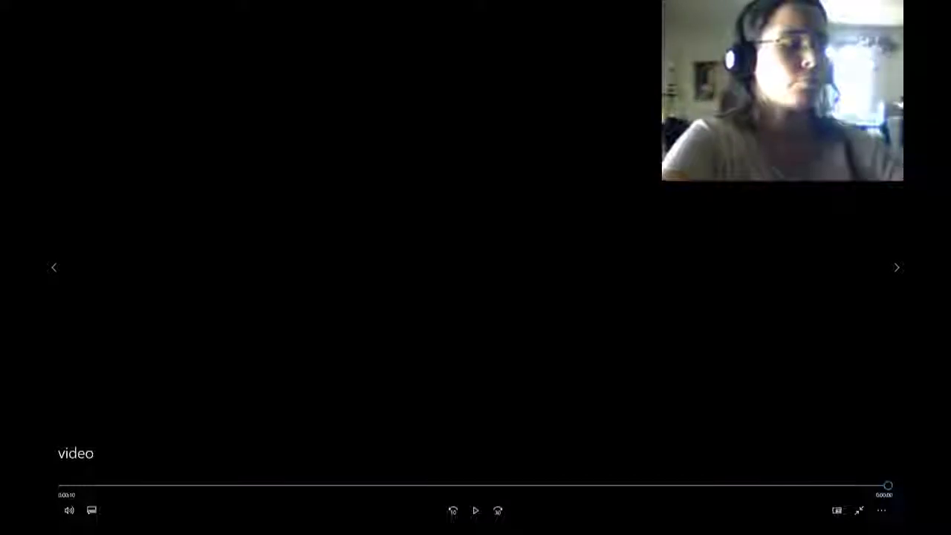
{"action": "key", "text": "Escape"}
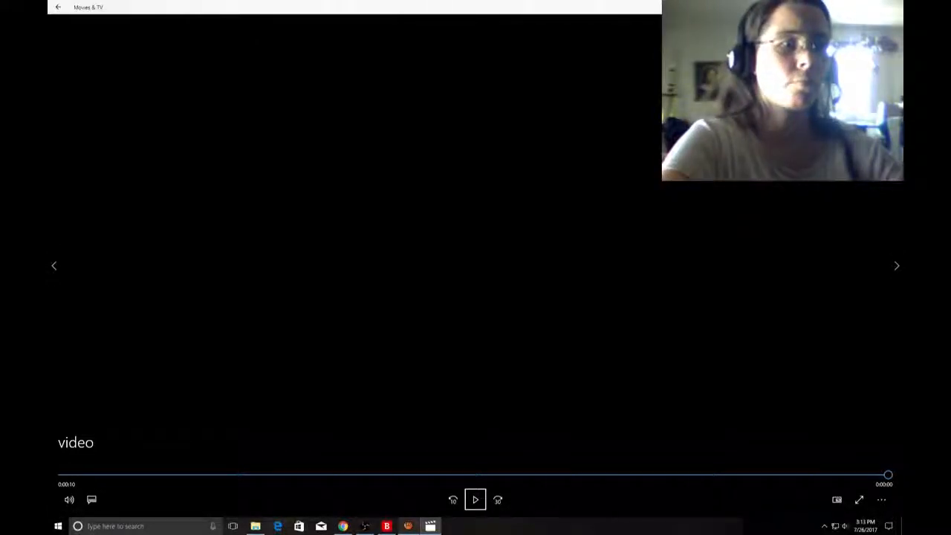
{"action": "left_click", "coordinate": [891, 7]}
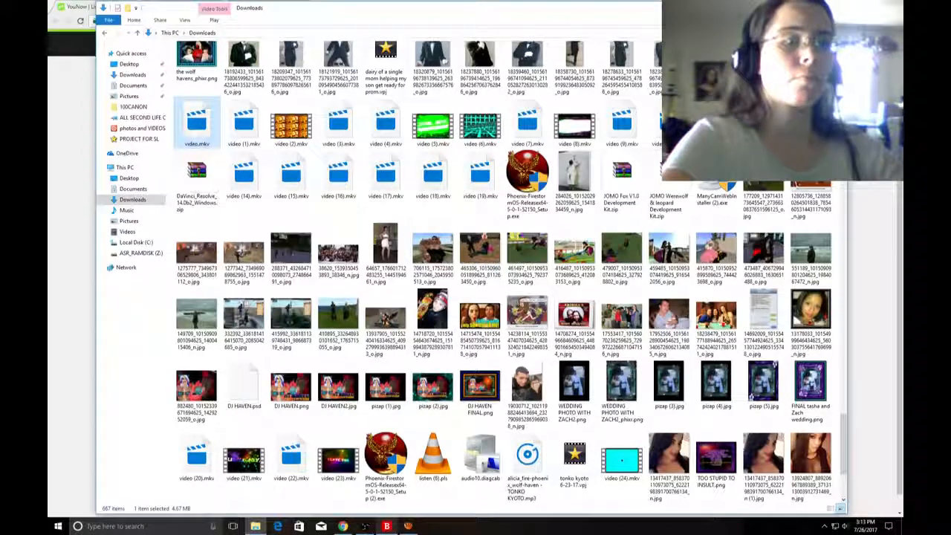
{"action": "left_click", "coordinate": [342, 526]}
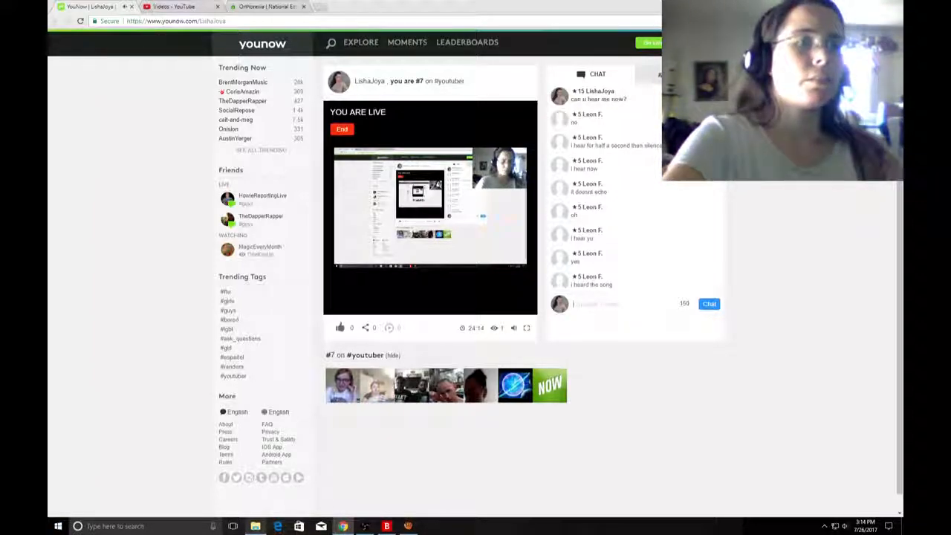
Play video (1).mkv from the Downloads folder, close the player and return to the YouNow chat.
{"action": "left_click", "coordinate": [255, 526]}
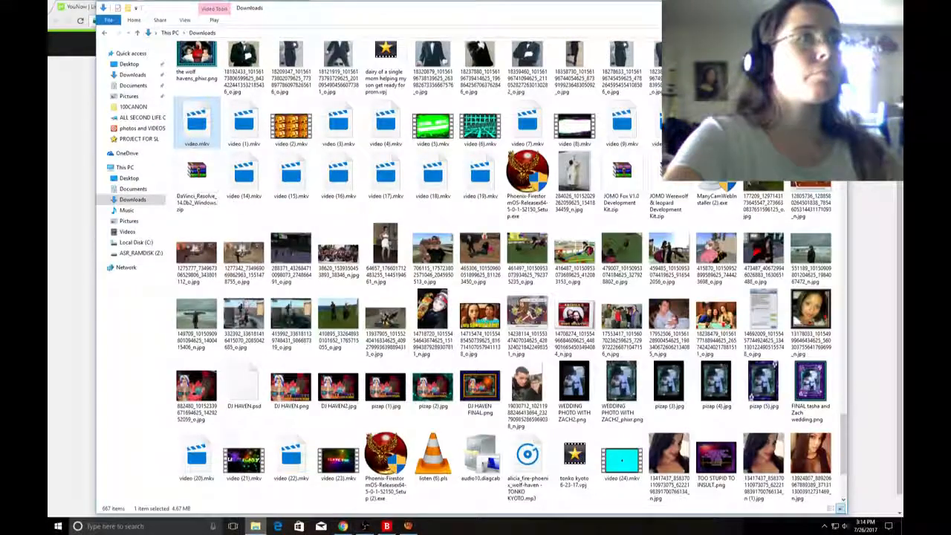
{"action": "double_click", "coordinate": [244, 120]}
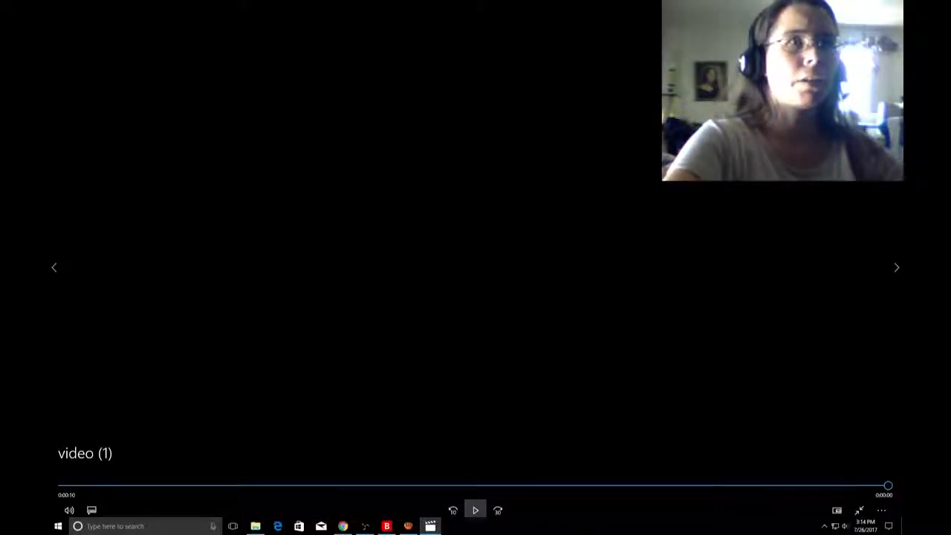
{"action": "left_click", "coordinate": [475, 510]}
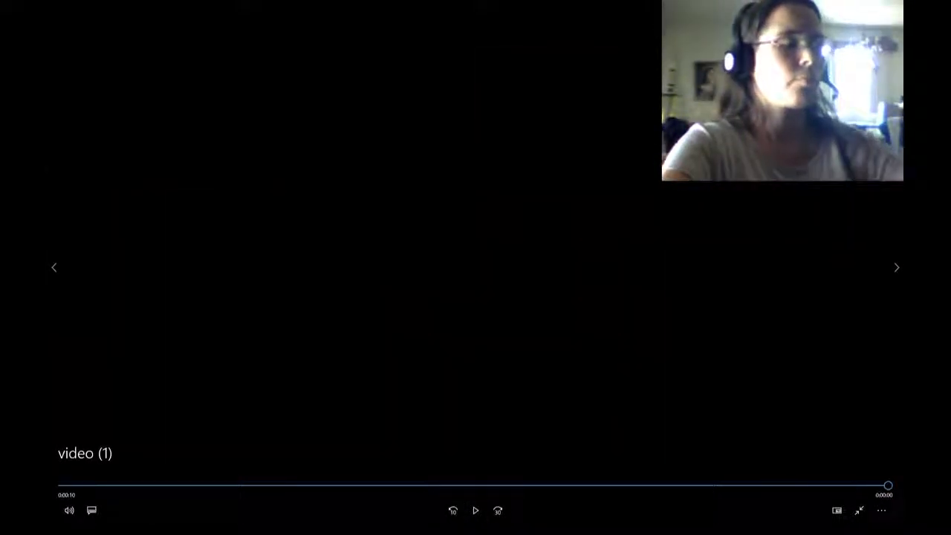
{"action": "key", "text": "Escape"}
{"action": "key", "text": "alt+F4"}
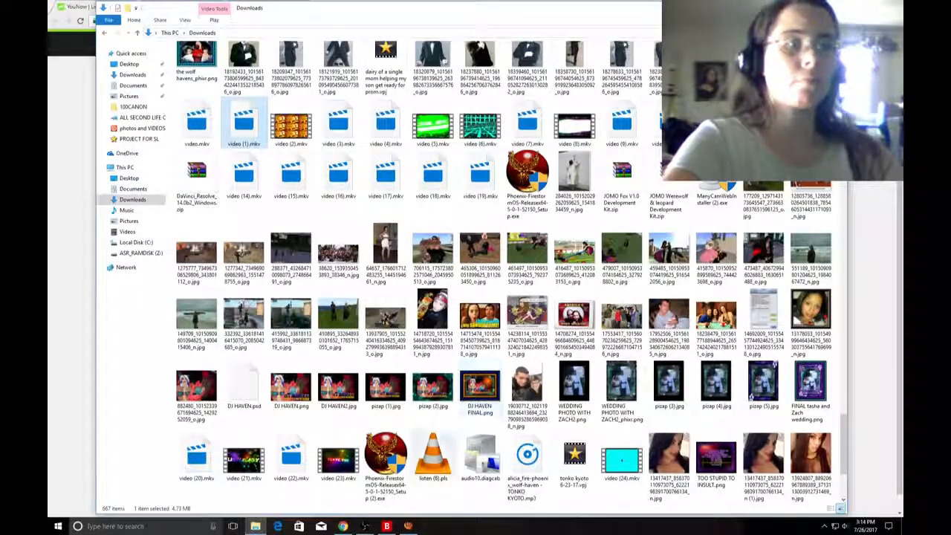
{"action": "left_click", "coordinate": [343, 526]}
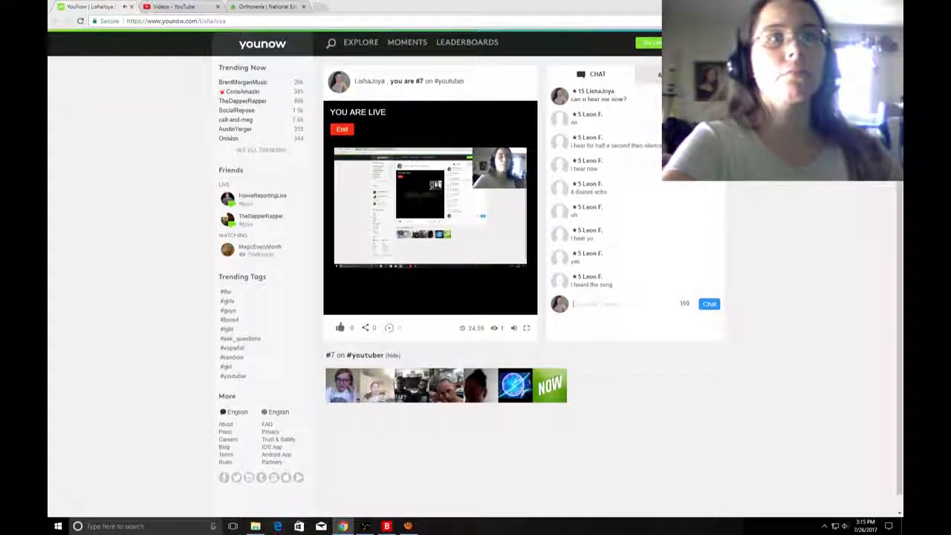
Play video (2).mkv from the Downloads folder as a sound test, close the player and return to the YouNow chat.
{"action": "mouse_move", "coordinate": [364, 526]}
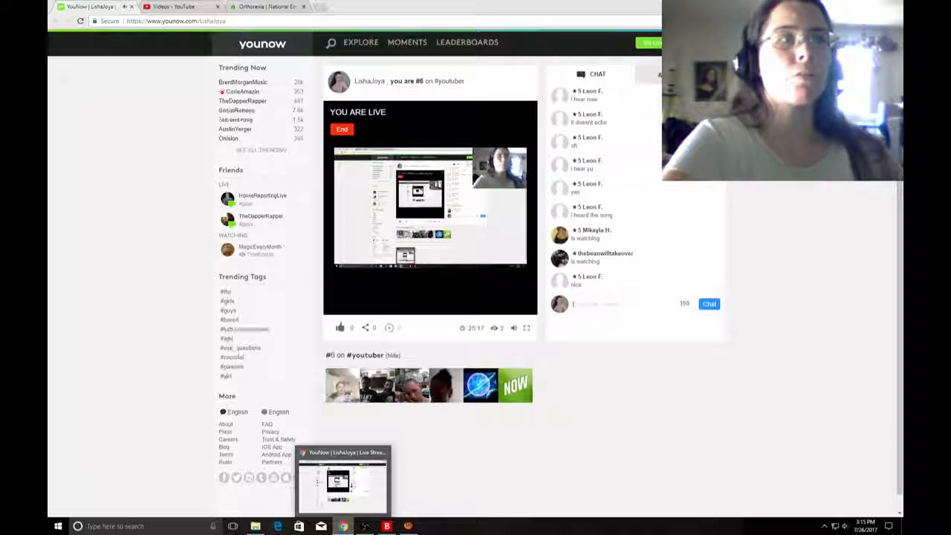
{"action": "left_click", "coordinate": [343, 526]}
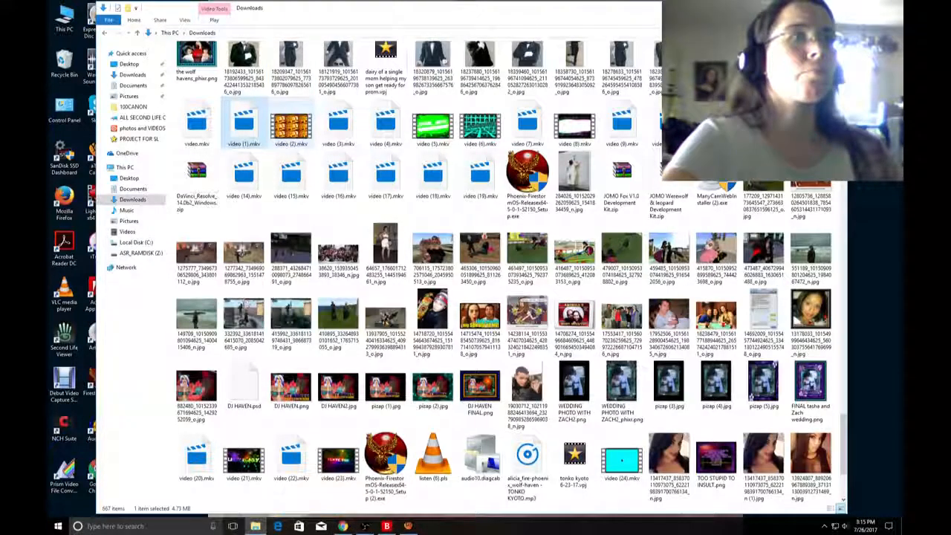
{"action": "double_click", "coordinate": [292, 121]}
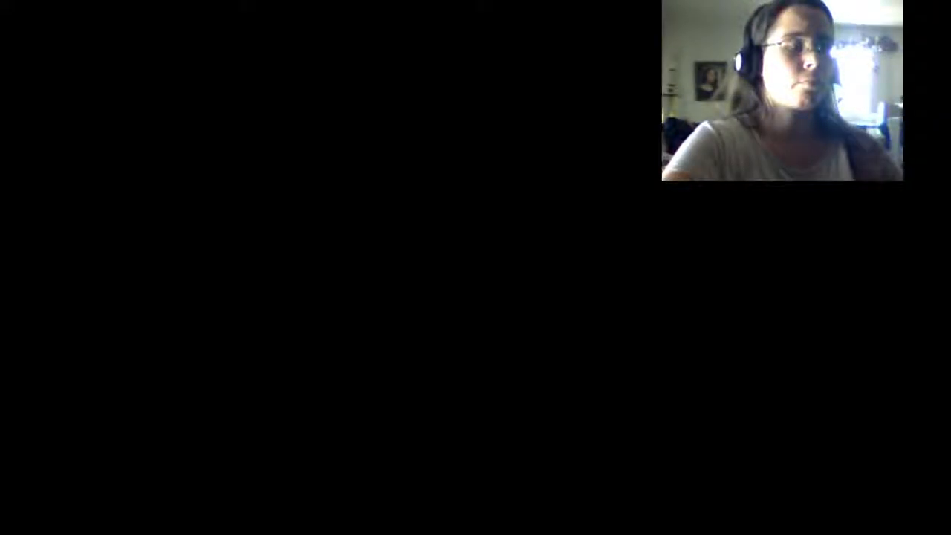
{"action": "key", "text": "Escape"}
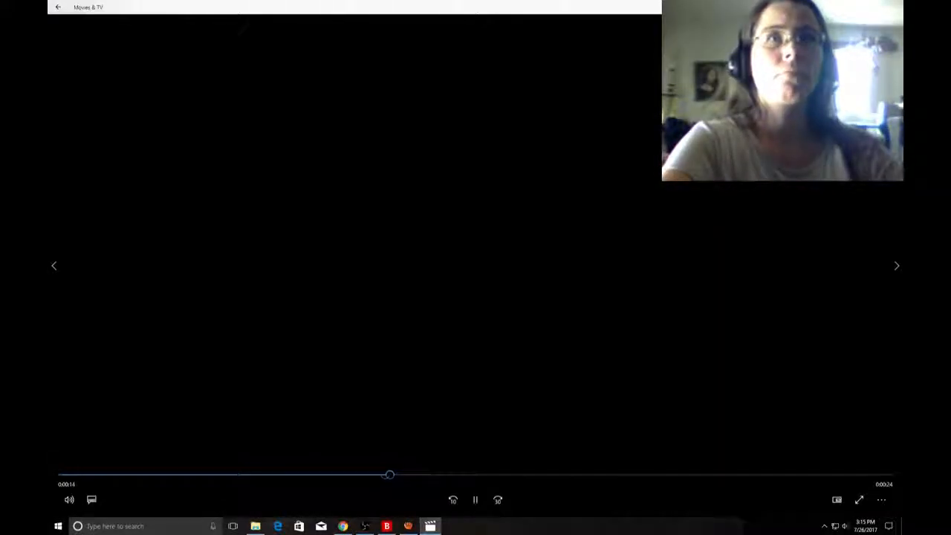
{"action": "key", "text": "alt+F4"}
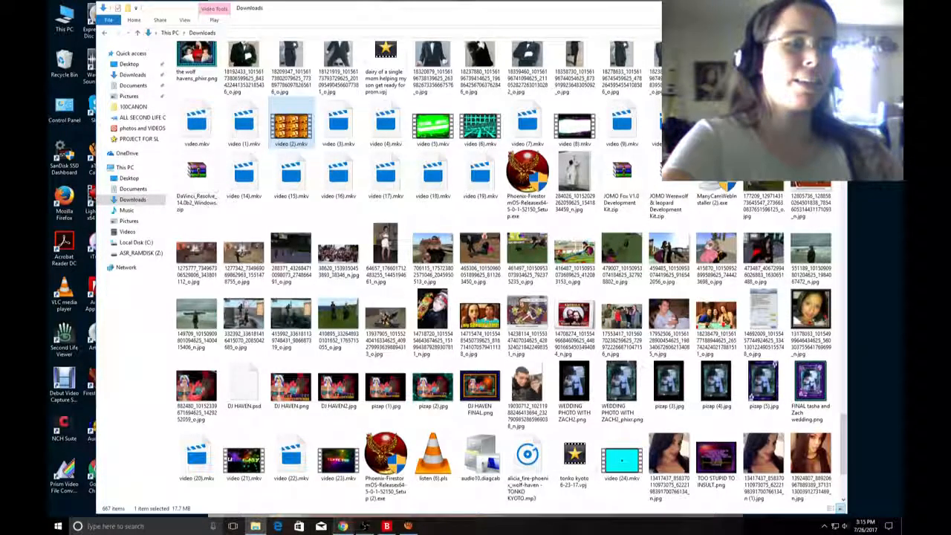
{"action": "left_click", "coordinate": [342, 526]}
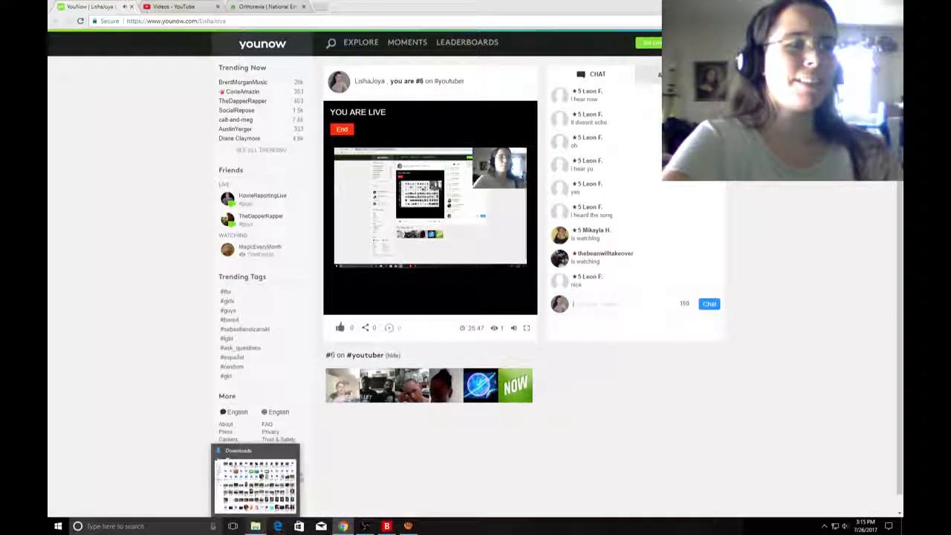
Play video (3).mkv from the Downloads folder, close the player and check the YouNow chat for viewer feedback.
{"action": "left_click", "coordinate": [255, 526]}
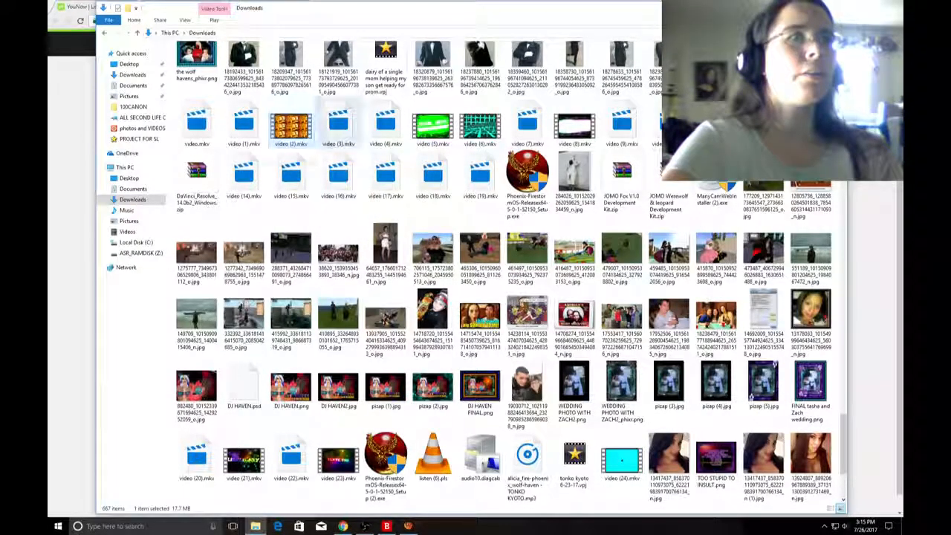
{"action": "double_click", "coordinate": [290, 126]}
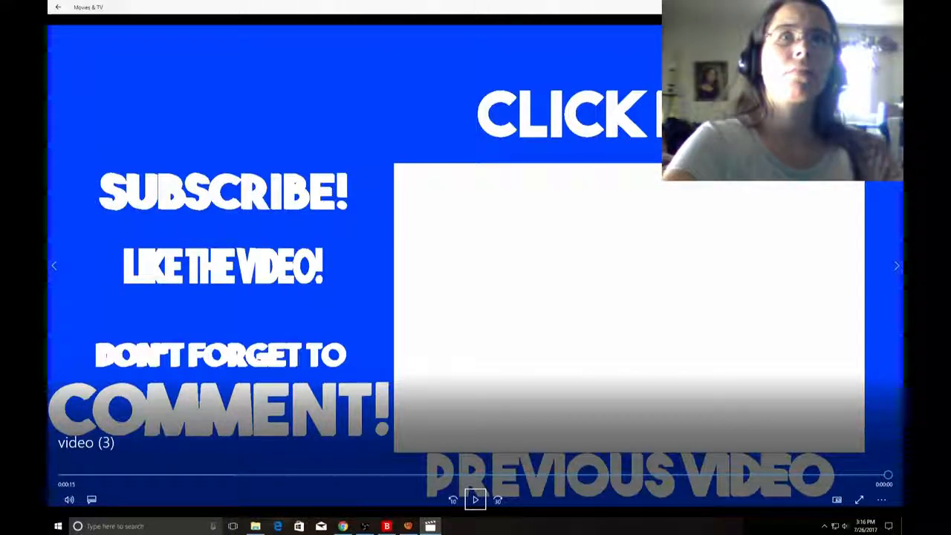
{"action": "key", "text": "alt+F4"}
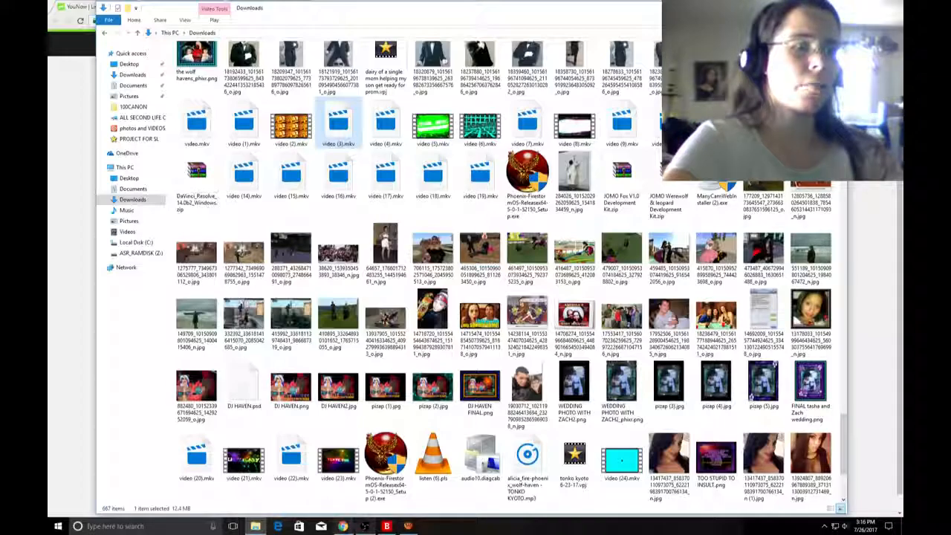
{"action": "left_click", "coordinate": [342, 526]}
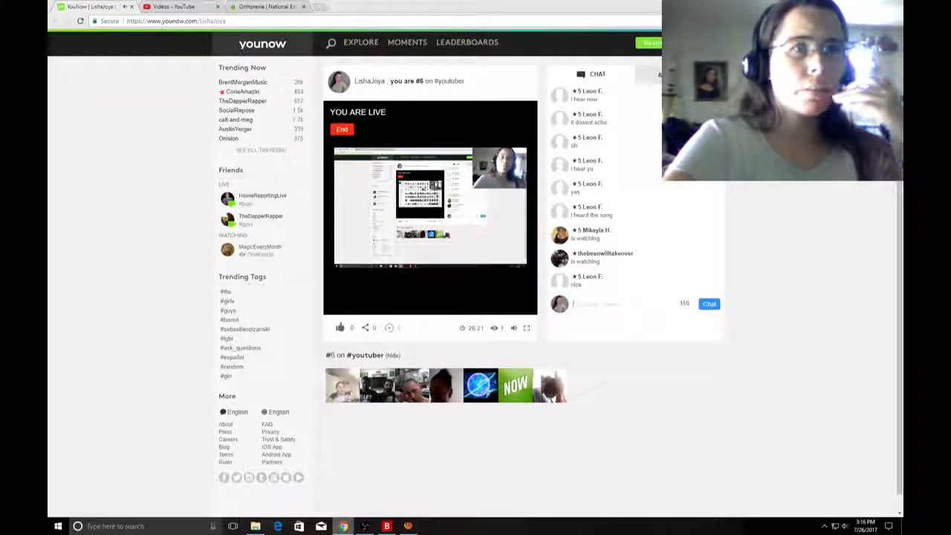
Play video (4).mkv from the Downloads folder as another sound test for the broadcast.
{"action": "mouse_move", "coordinate": [364, 526]}
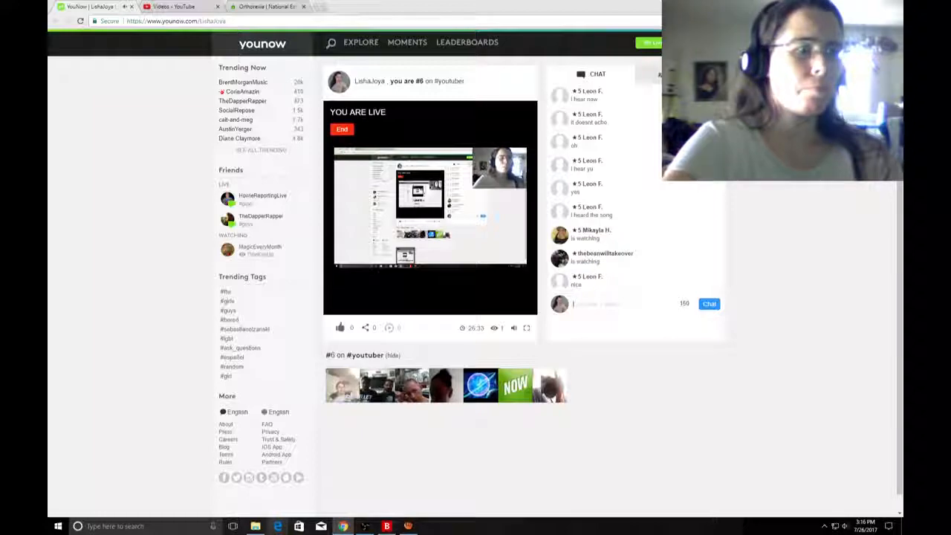
{"action": "left_click", "coordinate": [256, 526]}
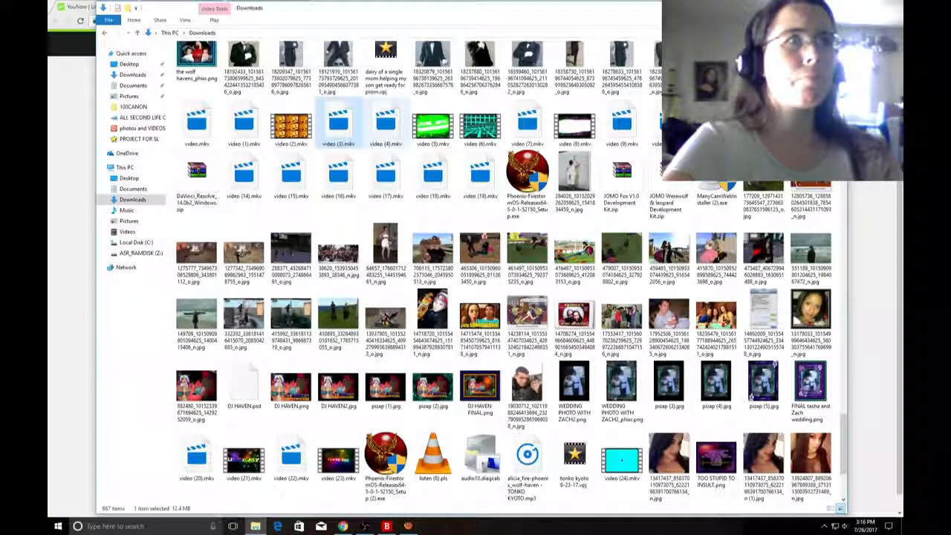
{"action": "double_click", "coordinate": [387, 123]}
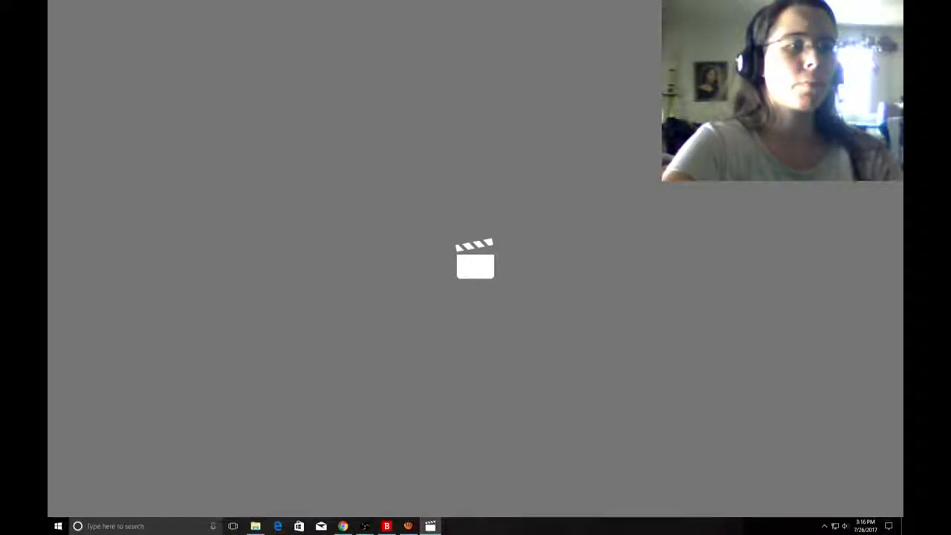
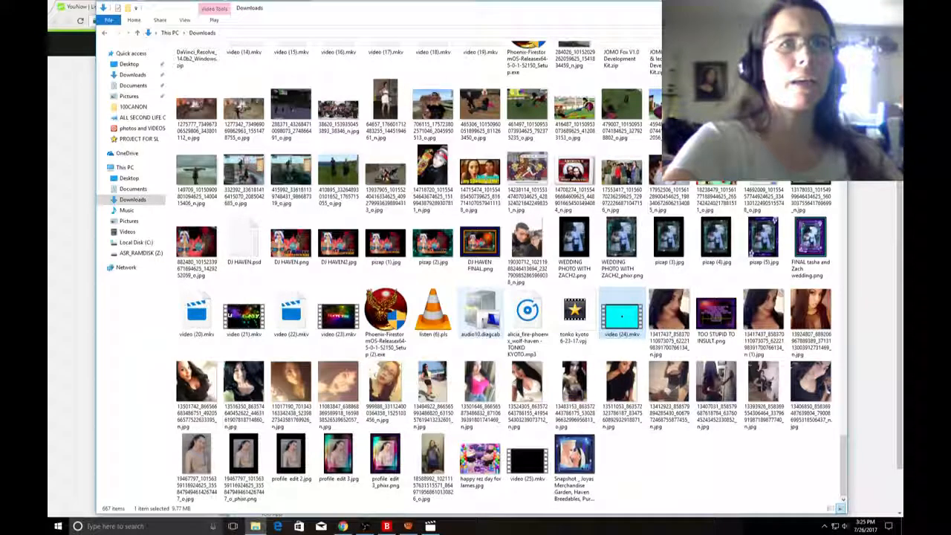
Return to the YouNow broadcast page and close the Movies & TV player and aTube Catcher.
{"action": "scroll", "coordinate": [520, 312], "scroll_direction": "up", "scroll_amount": 10}
{"action": "scroll", "coordinate": [509, 297], "scroll_direction": "up", "scroll_amount": 10}
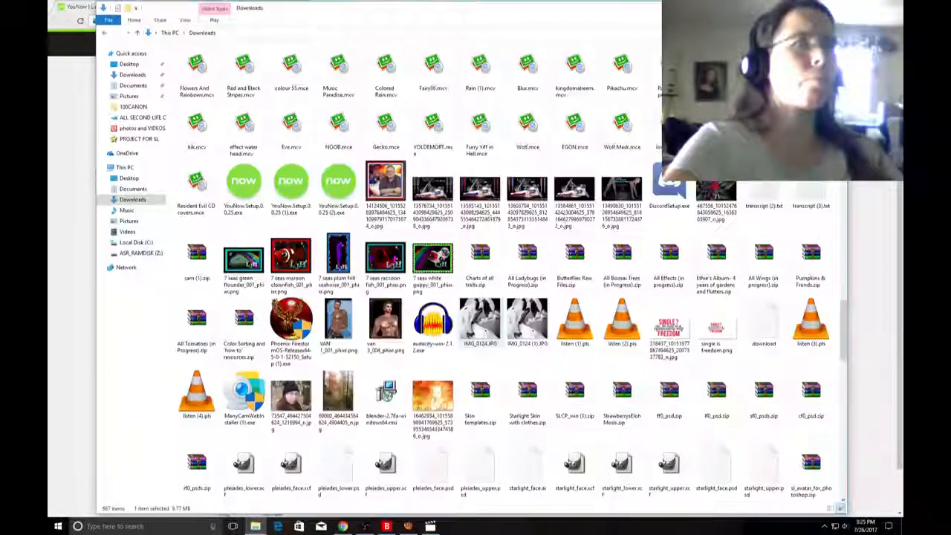
{"action": "key", "text": "alt+Tab"}
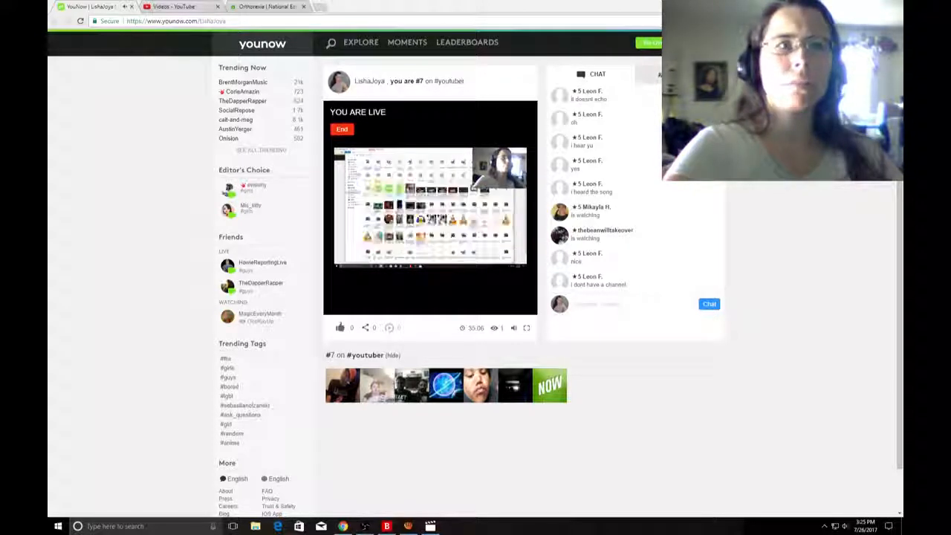
{"action": "mouse_move", "coordinate": [365, 526]}
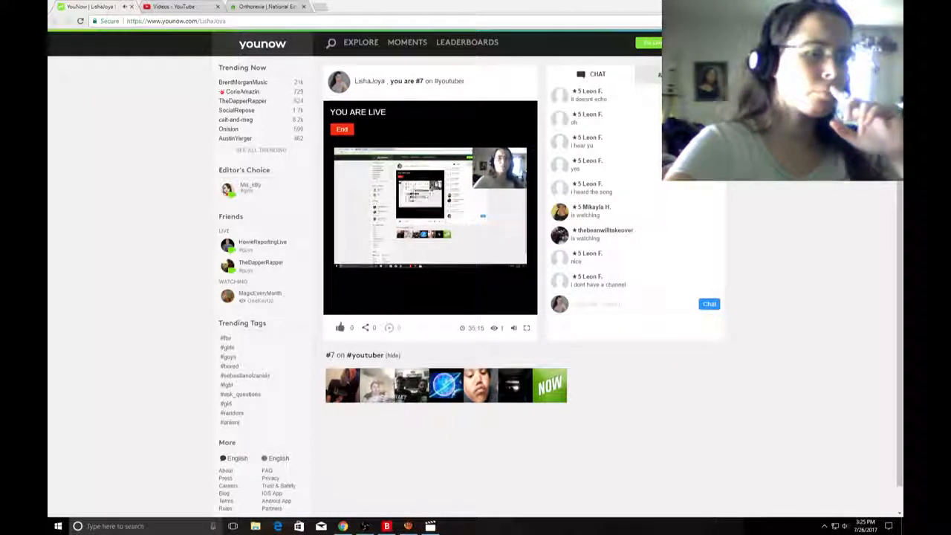
{"action": "left_click", "coordinate": [430, 525]}
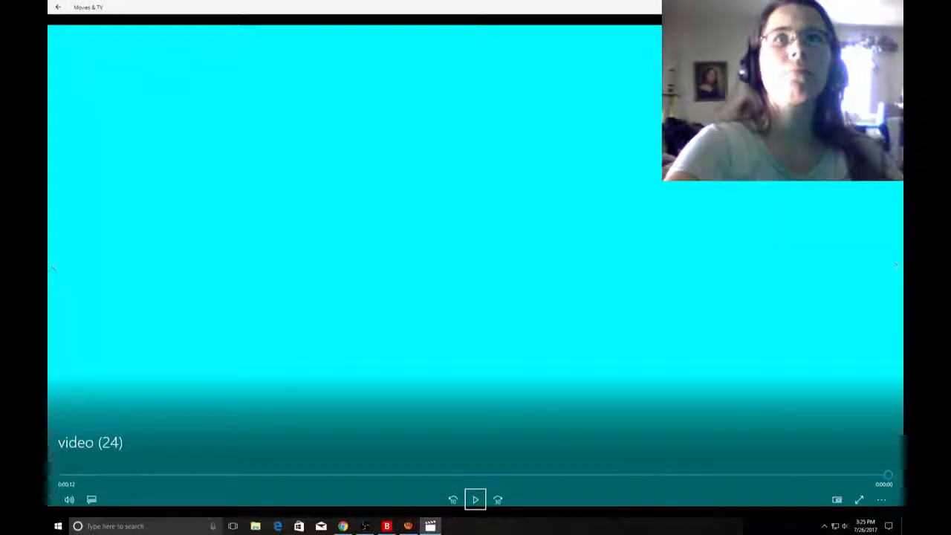
{"action": "left_click", "coordinate": [893, 7]}
{"action": "right_click", "coordinate": [408, 526]}
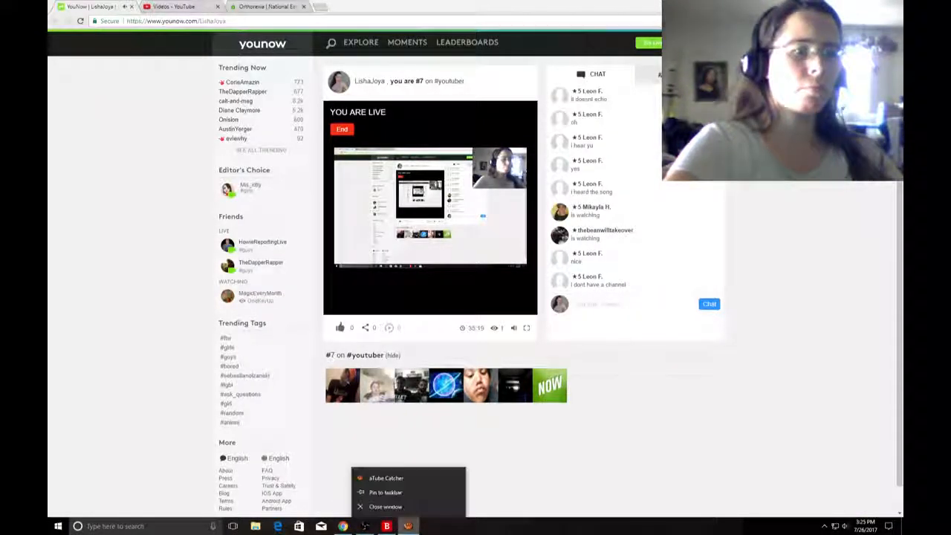
{"action": "left_click", "coordinate": [386, 506]}
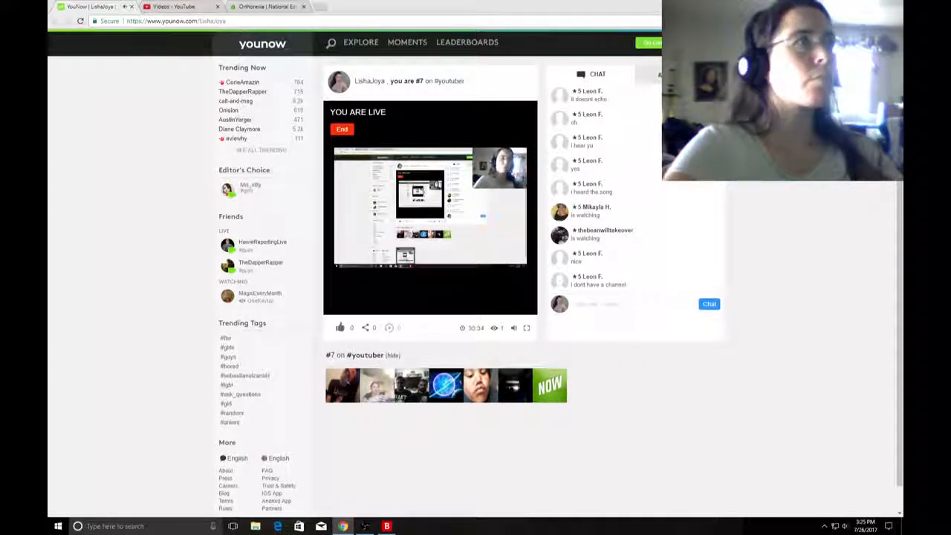
Reload the YouNow broadcast page and check its audience list and earlier chat messages.
{"action": "left_click", "coordinate": [81, 20]}
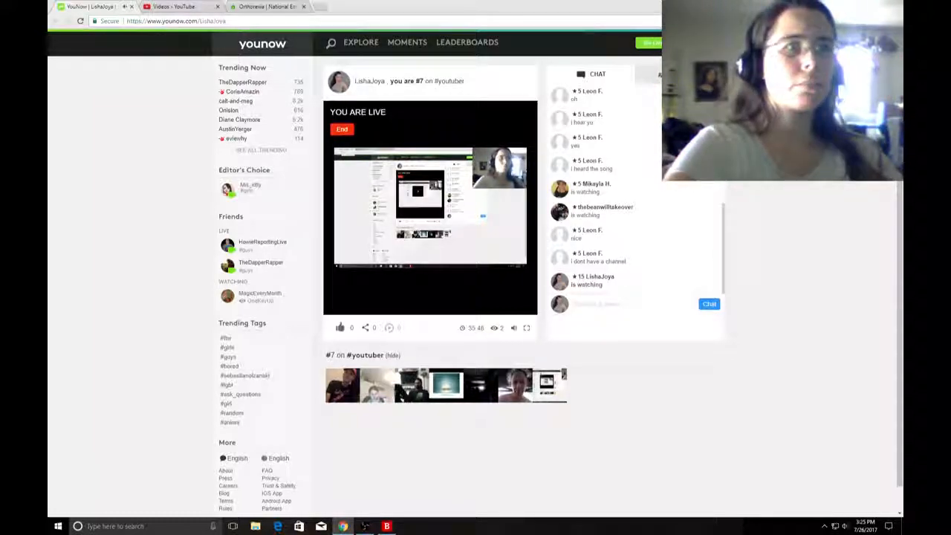
{"action": "left_click", "coordinate": [678, 74]}
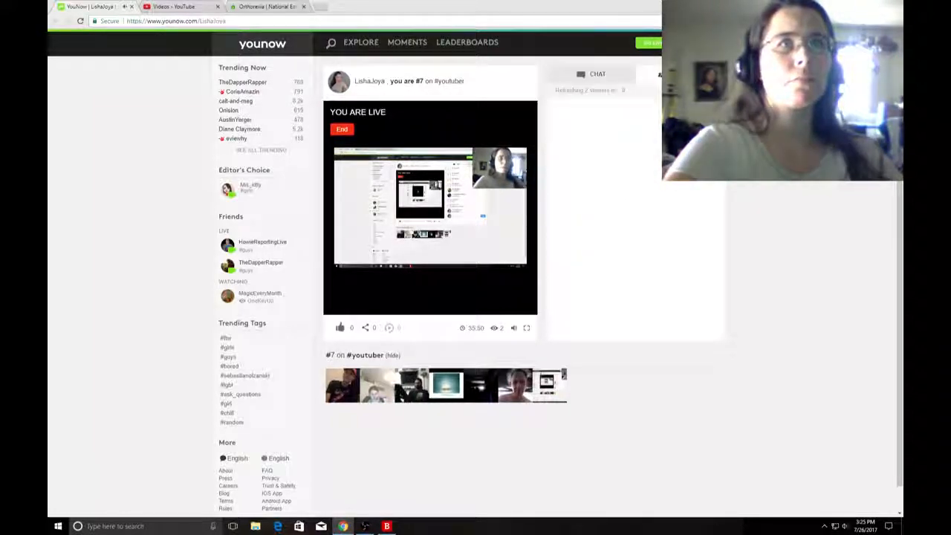
{"action": "left_click", "coordinate": [592, 74]}
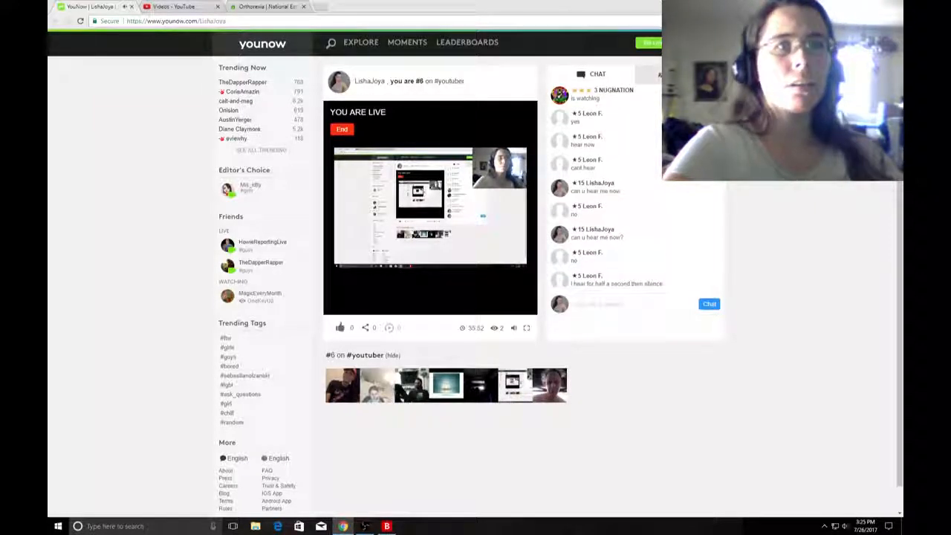
{"action": "scroll", "coordinate": [631, 200], "scroll_direction": "up", "scroll_amount": 4}
{"action": "scroll", "coordinate": [631, 193], "scroll_direction": "down", "scroll_amount": 2}
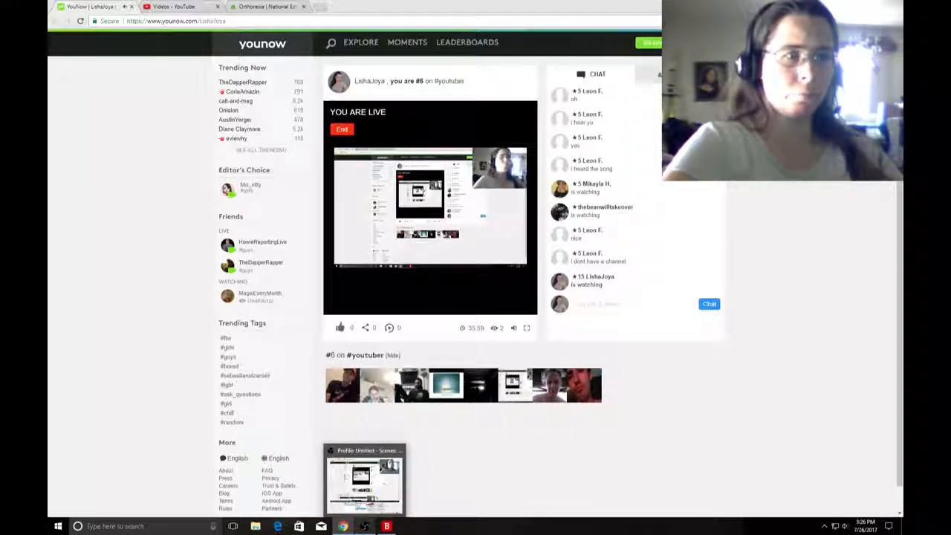
Bring up the Open Broadcaster Software window, and open the Videos folder in File Explorer.
{"action": "left_click", "coordinate": [365, 525]}
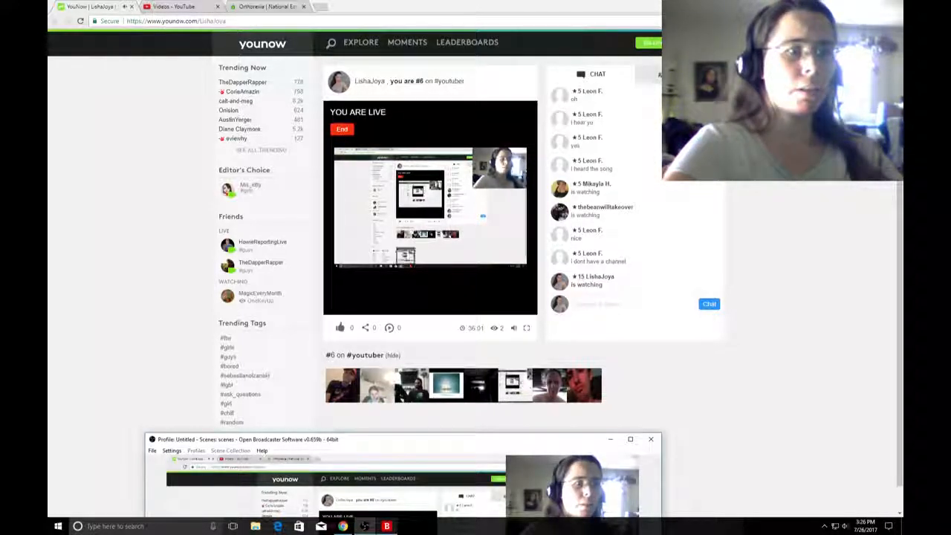
{"action": "left_click", "coordinate": [255, 526]}
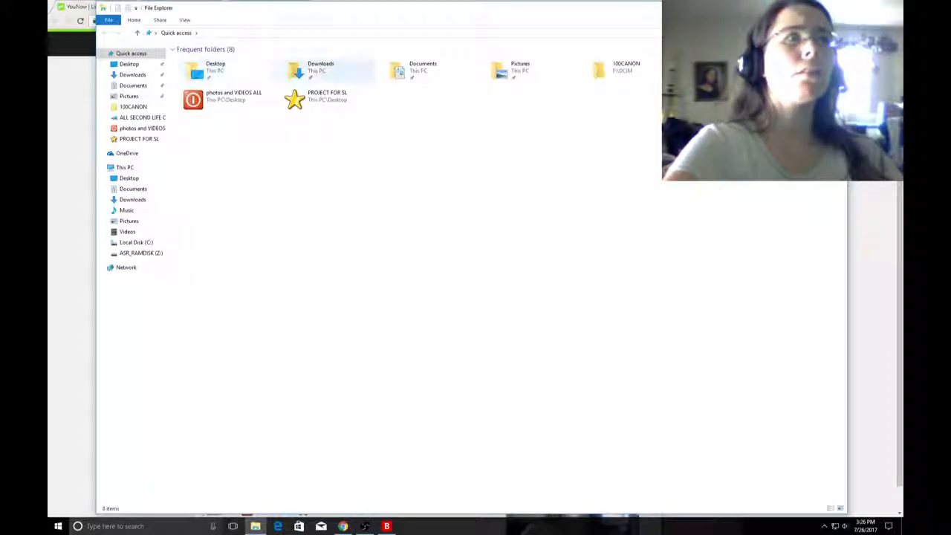
{"action": "double_click", "coordinate": [320, 68]}
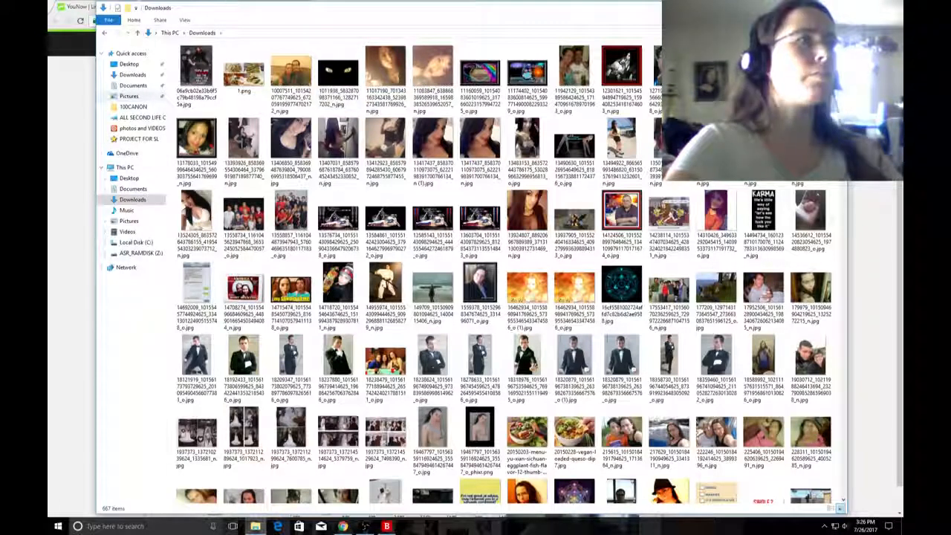
{"action": "left_click", "coordinate": [128, 231]}
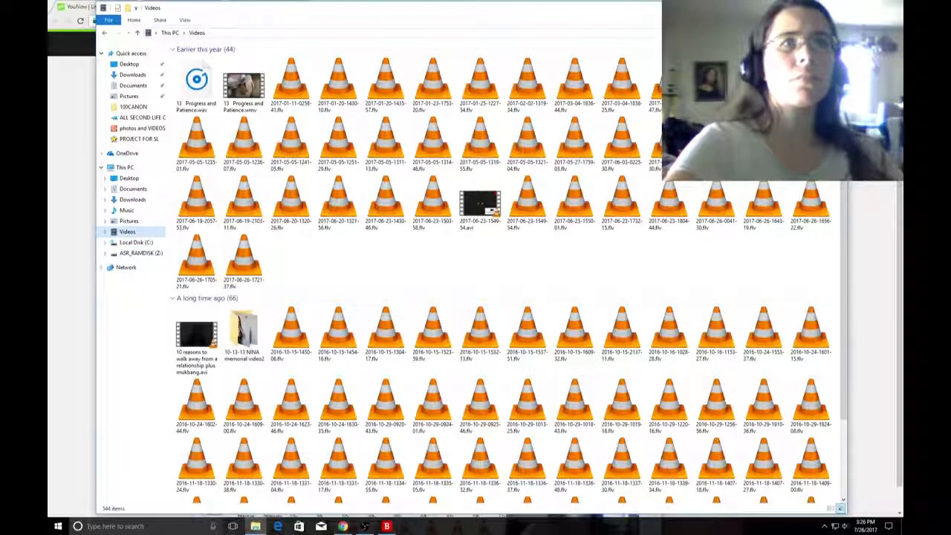
Look through the Videos folder and sort its files by date in ascending order.
{"action": "scroll", "coordinate": [505, 282], "scroll_direction": "down", "scroll_amount": 10}
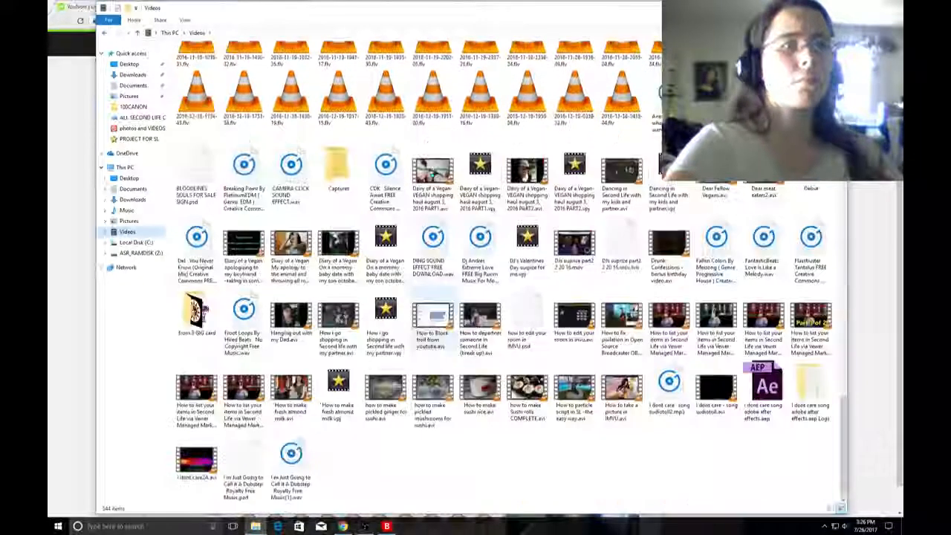
{"action": "scroll", "coordinate": [481, 316], "scroll_direction": "down", "scroll_amount": 3}
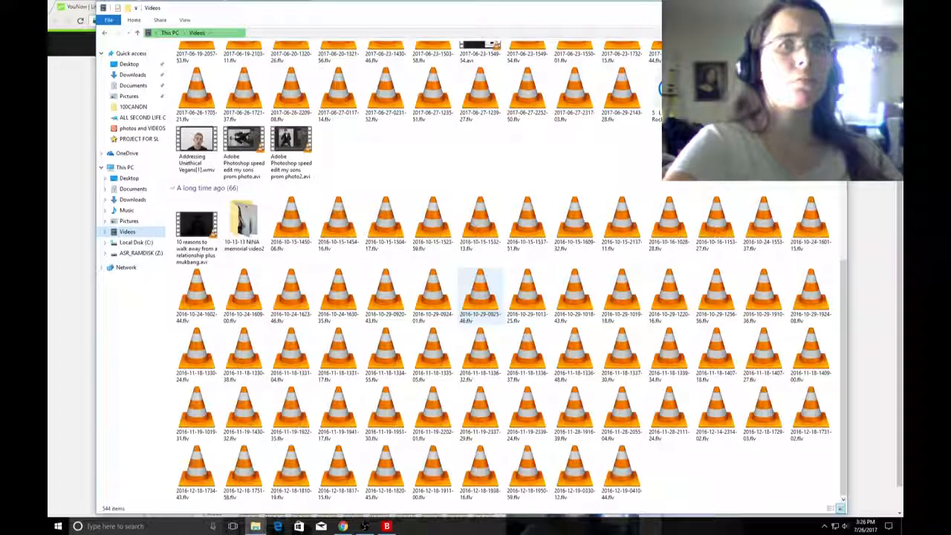
{"action": "scroll", "coordinate": [479, 297], "scroll_direction": "down", "scroll_amount": 3}
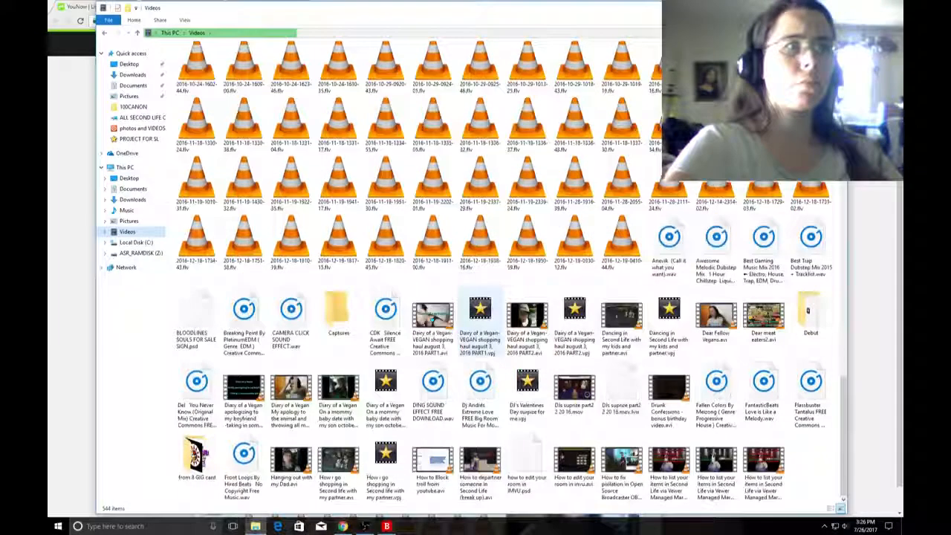
{"action": "scroll", "coordinate": [480, 319], "scroll_direction": "down", "scroll_amount": 2}
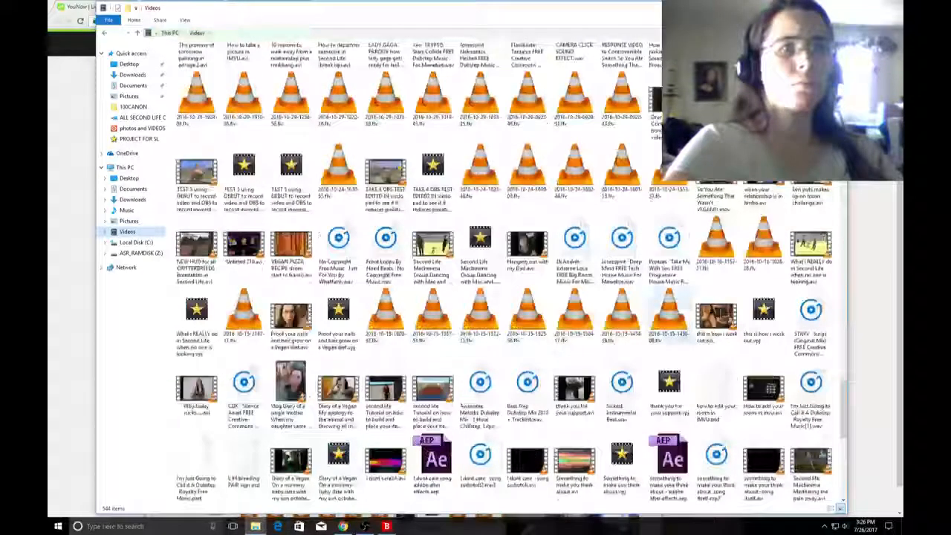
{"action": "scroll", "coordinate": [505, 275], "scroll_direction": "down", "scroll_amount": 6}
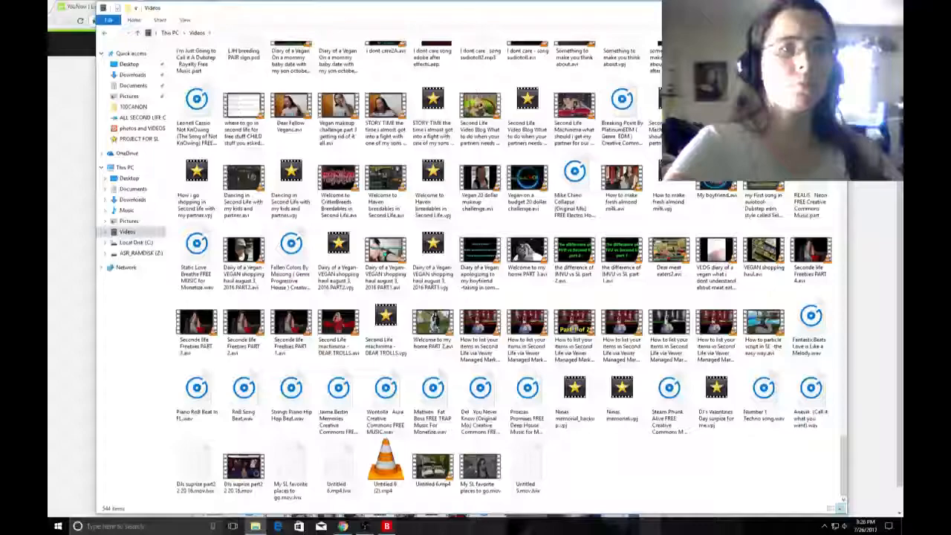
{"action": "right_click", "coordinate": [655, 352]}
{"action": "mouse_move", "coordinate": [713, 364]}
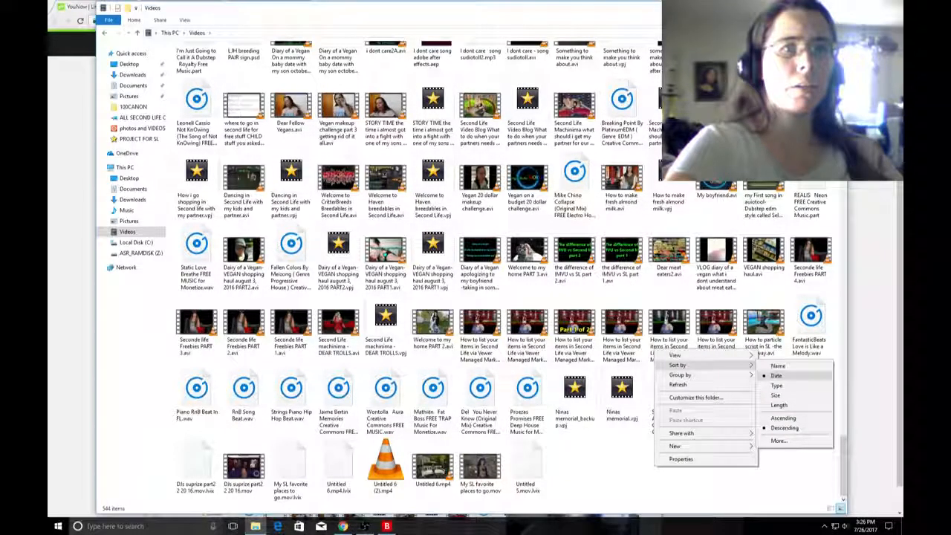
{"action": "left_click", "coordinate": [783, 418]}
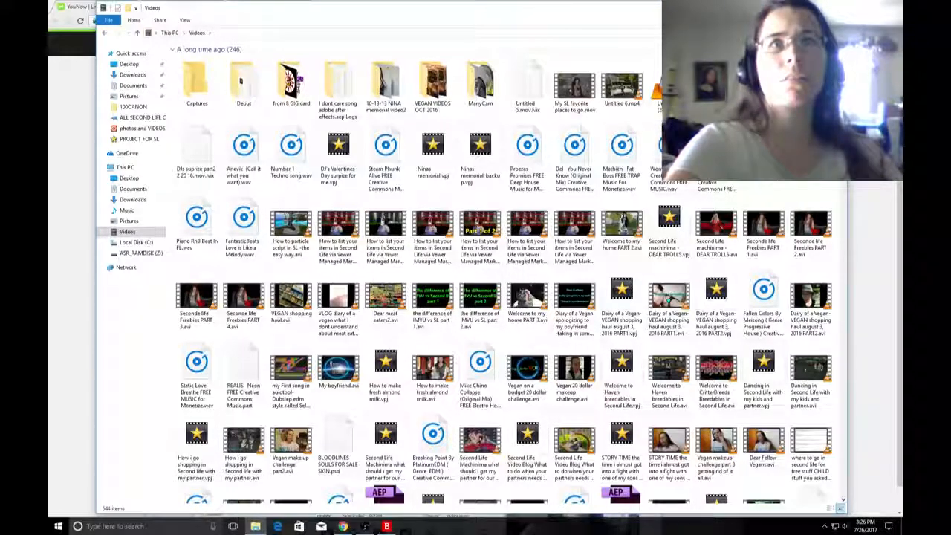
Find the Pewdiepie green screen challenge2 After Effects project among this month's files and open it.
{"action": "scroll", "coordinate": [505, 274], "scroll_direction": "down", "scroll_amount": 3}
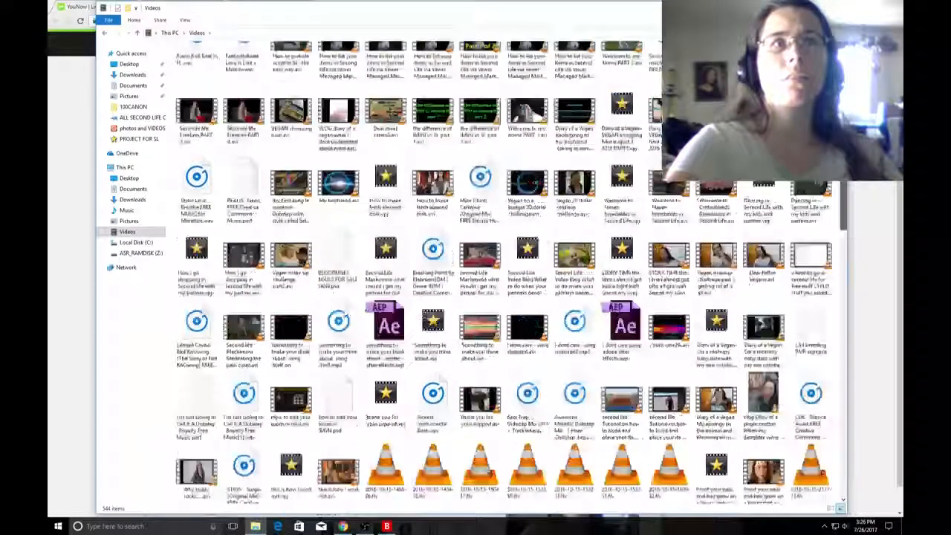
{"action": "scroll", "coordinate": [505, 275], "scroll_direction": "down", "scroll_amount": 10}
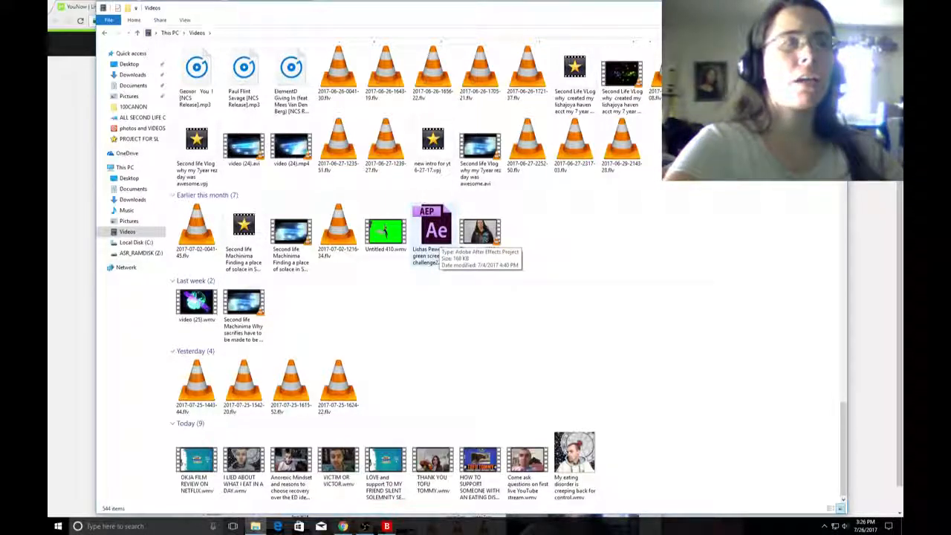
{"action": "left_click", "coordinate": [439, 236]}
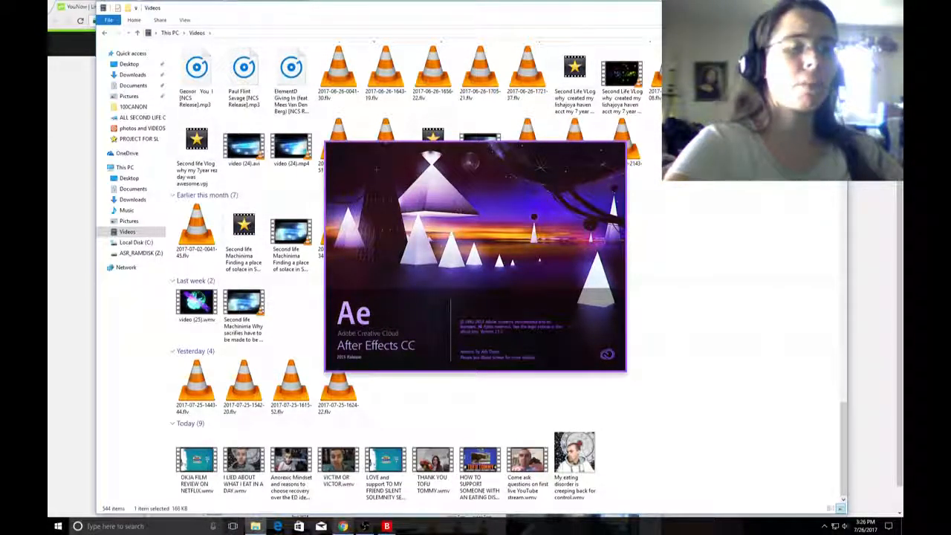
Check the YouNow chat while the project loads, then switch to After Effects and dismiss the QuickTime warning.
{"action": "mouse_move", "coordinate": [342, 526]}
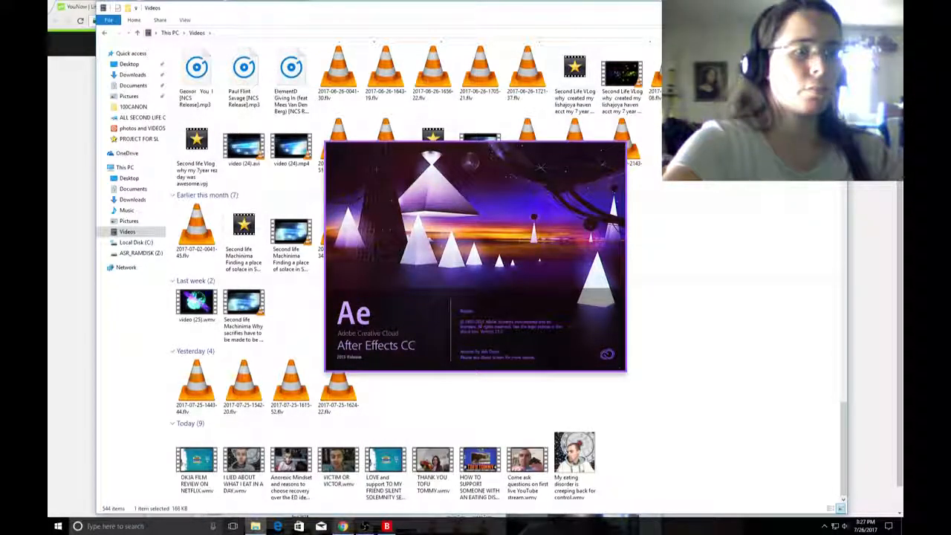
{"action": "left_click", "coordinate": [343, 526]}
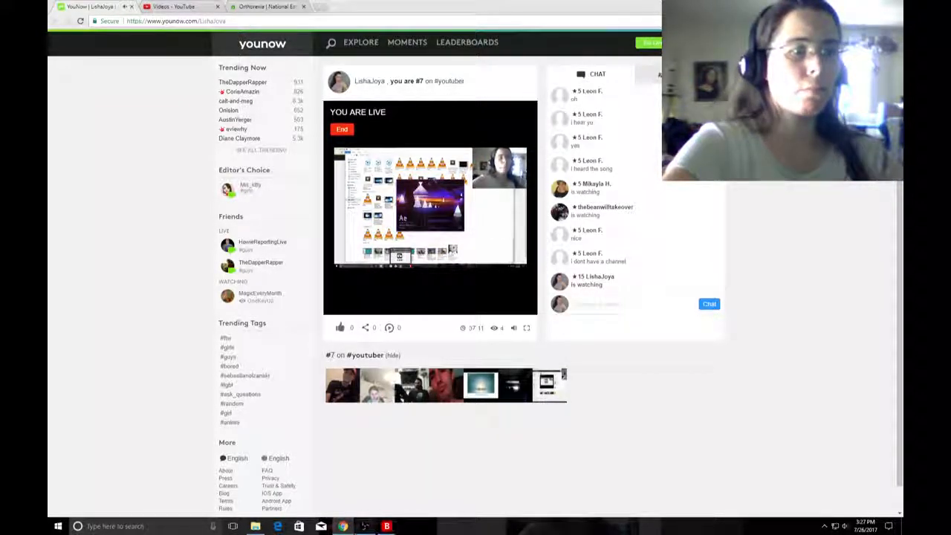
{"action": "mouse_move", "coordinate": [365, 526]}
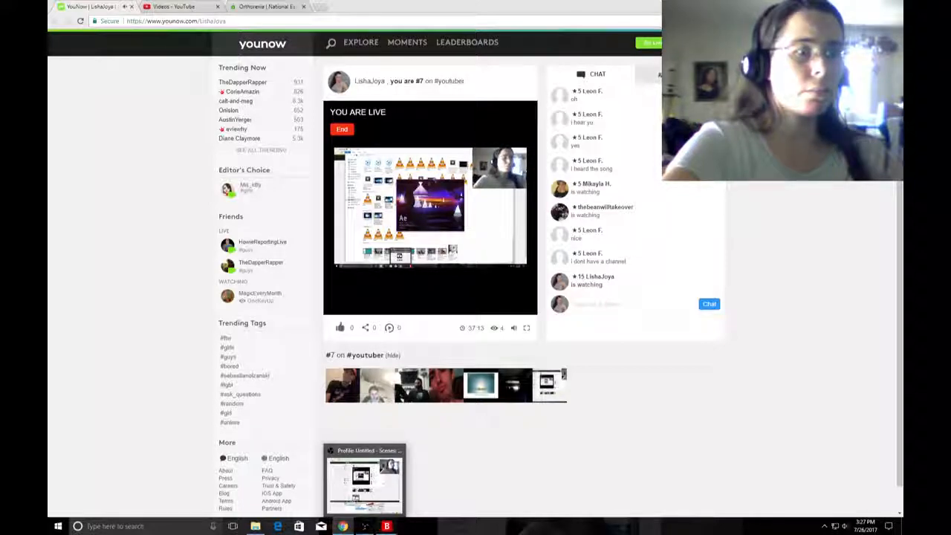
{"action": "mouse_move", "coordinate": [408, 526]}
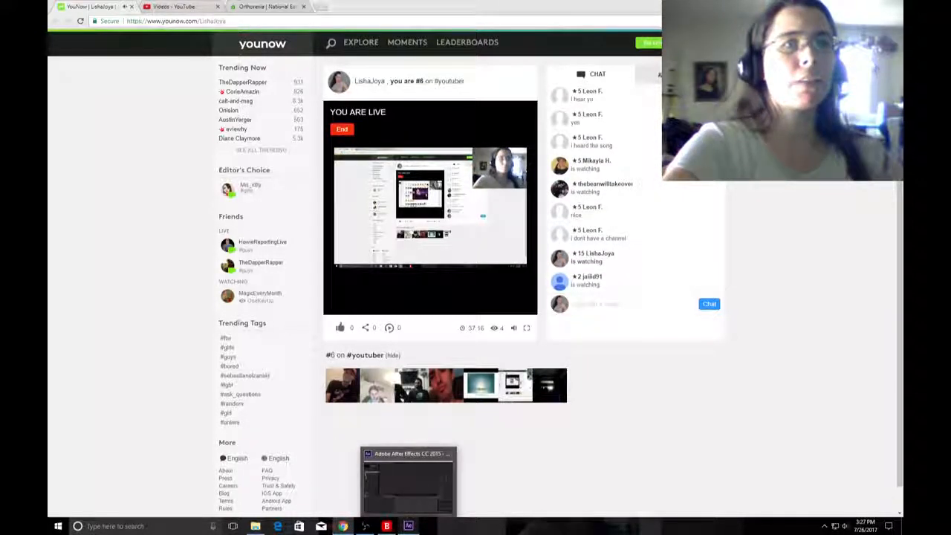
{"action": "left_click", "coordinate": [408, 526]}
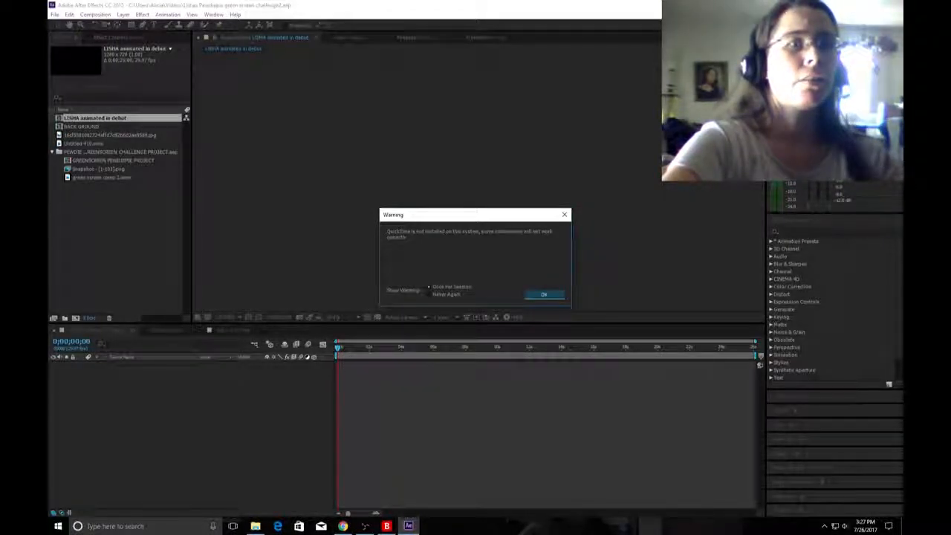
{"action": "left_click", "coordinate": [544, 295]}
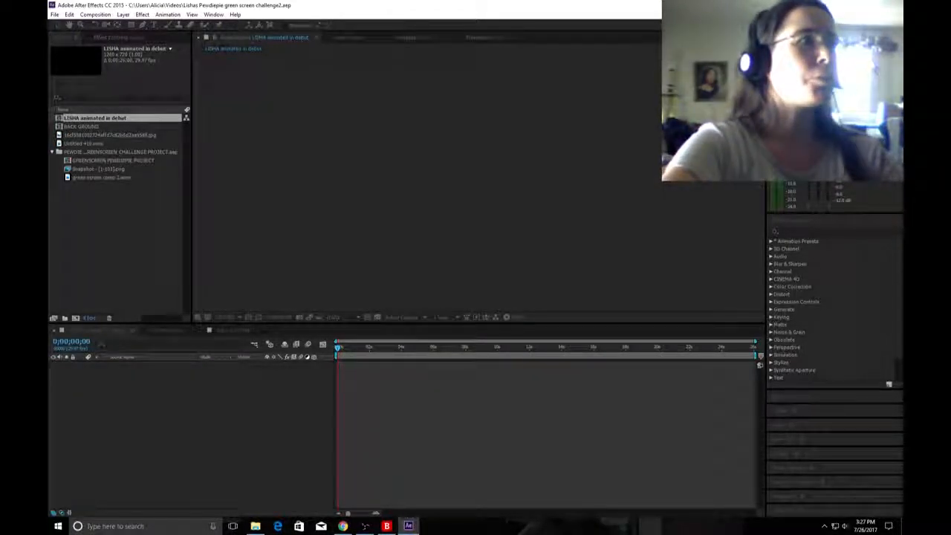
Look through the project's compositions and footage, including BACK GROUND and the imported green screen challenge items.
{"action": "left_click", "coordinate": [82, 126]}
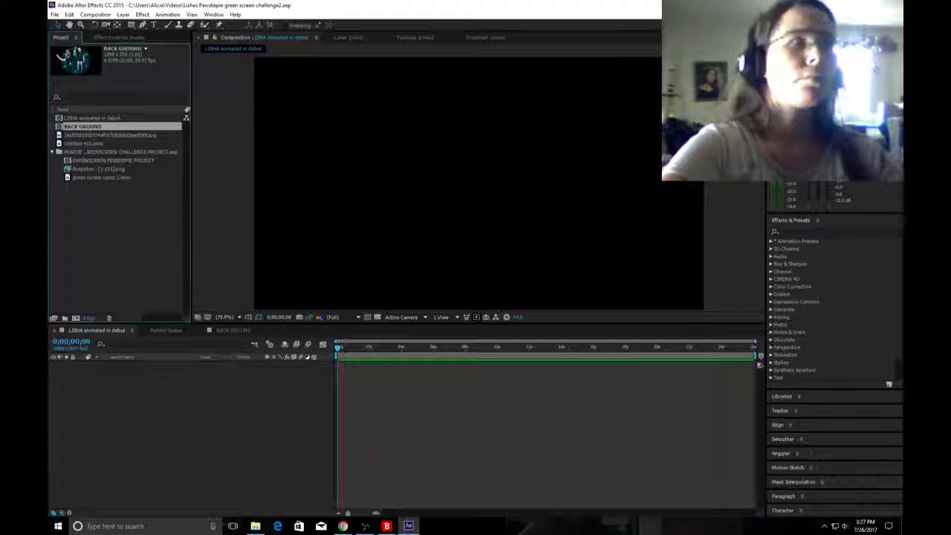
{"action": "key", "text": "space"}
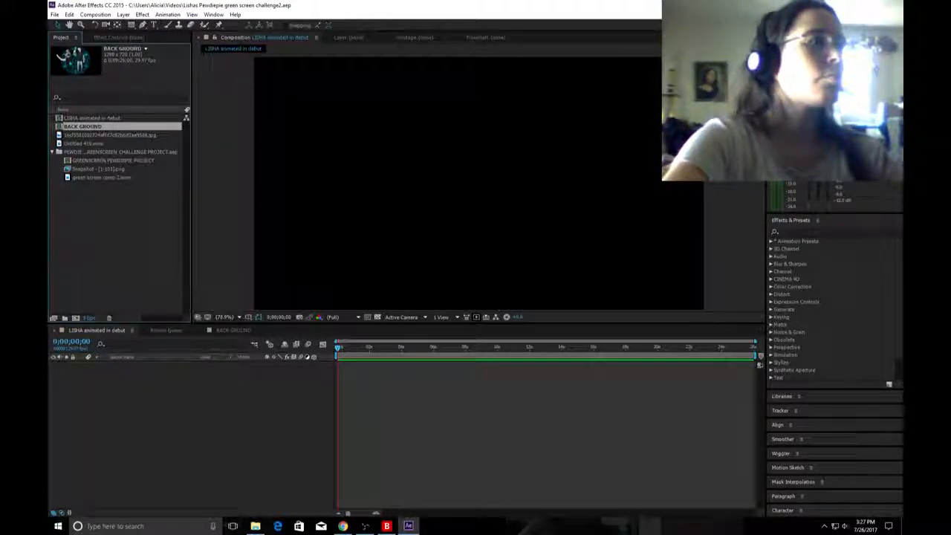
{"action": "left_click", "coordinate": [121, 152]}
{"action": "left_click", "coordinate": [117, 161]}
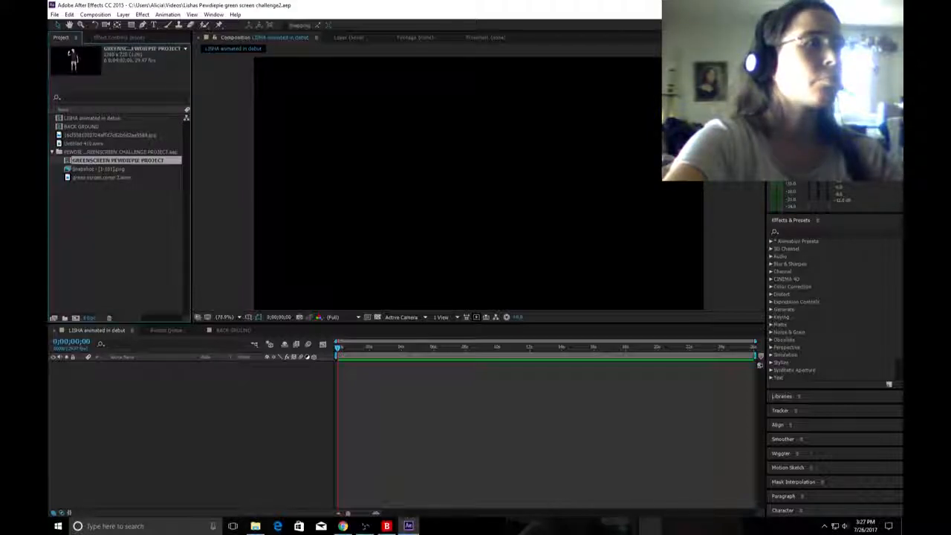
{"action": "left_click", "coordinate": [101, 168]}
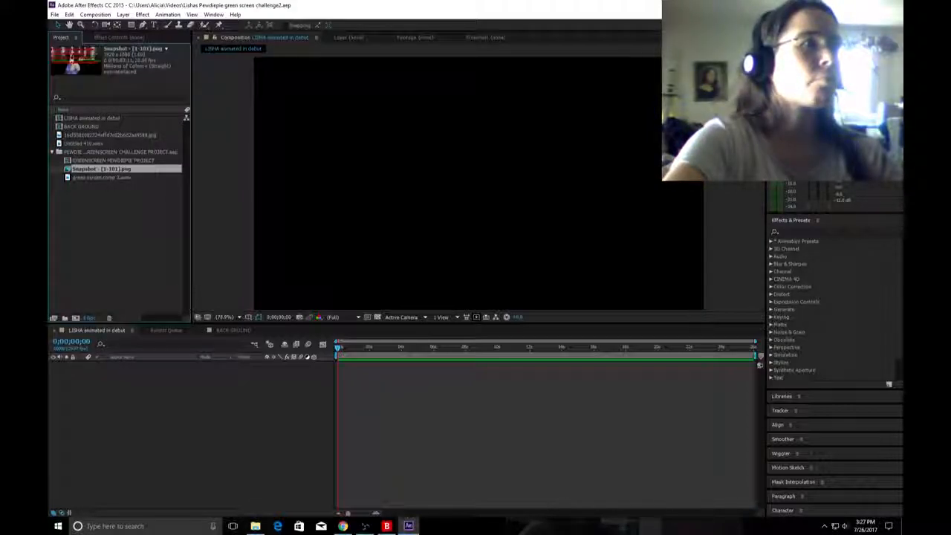
{"action": "left_click", "coordinate": [102, 177]}
{"action": "left_click", "coordinate": [112, 160]}
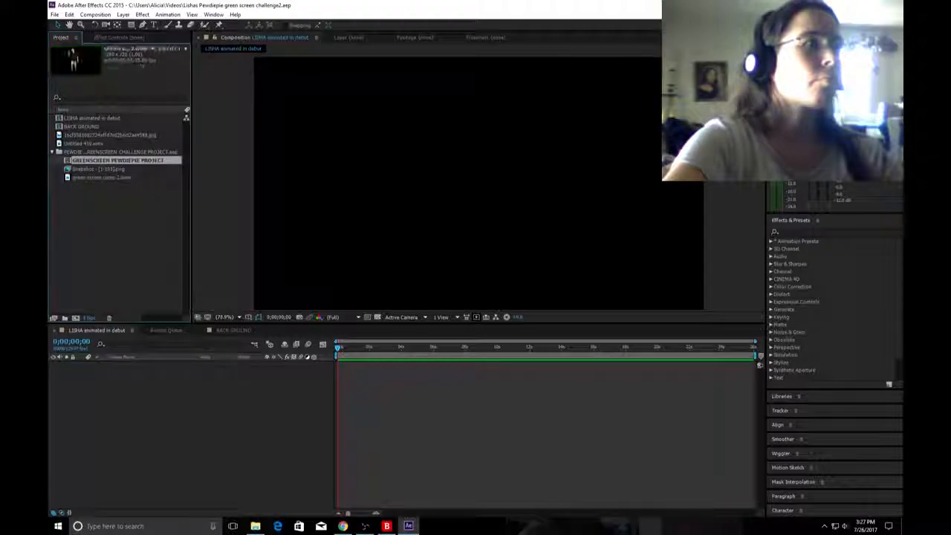
{"action": "left_click", "coordinate": [111, 136]}
{"action": "left_click", "coordinate": [95, 118]}
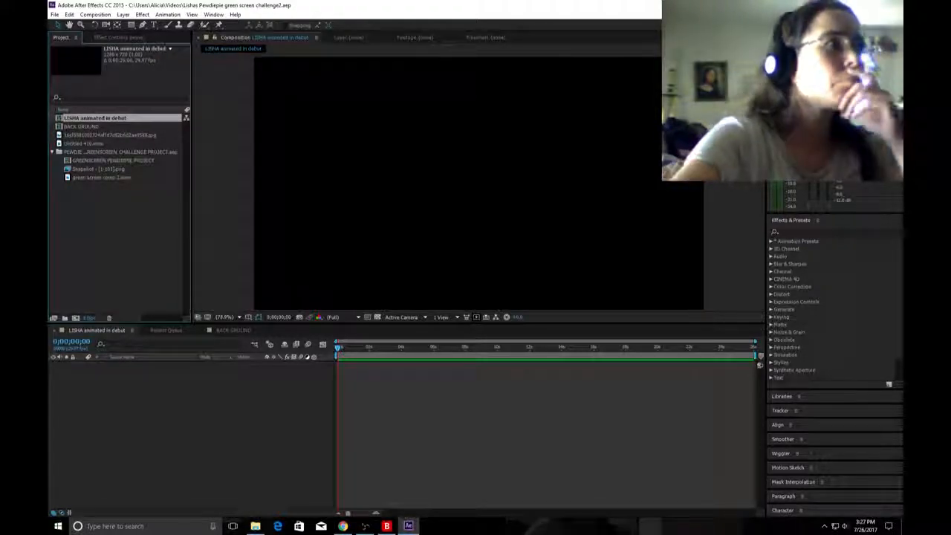
Check the Layer and Footage viewers, then return to the LISHA animated in debut composition view.
{"action": "left_click", "coordinate": [280, 37]}
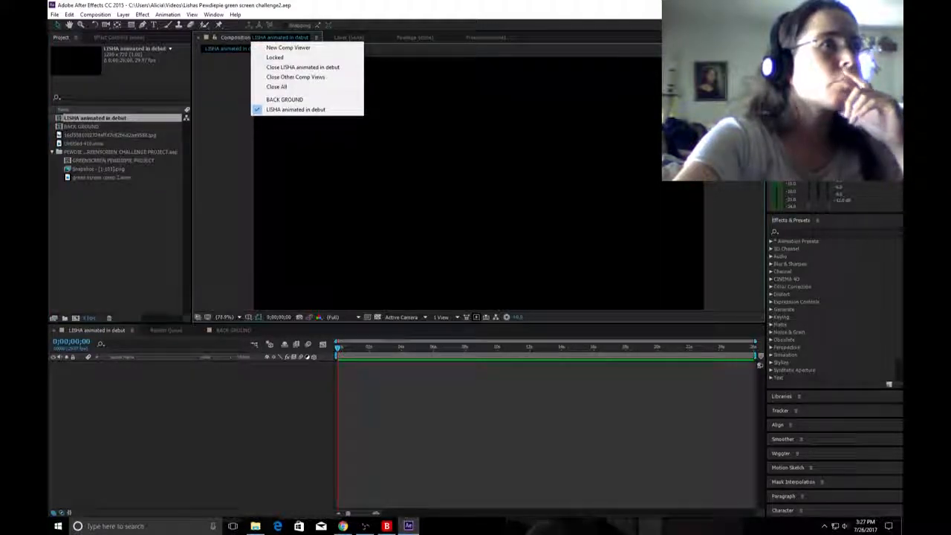
{"action": "left_click", "coordinate": [349, 37]}
{"action": "left_click", "coordinate": [350, 37]}
{"action": "left_click", "coordinate": [416, 38]}
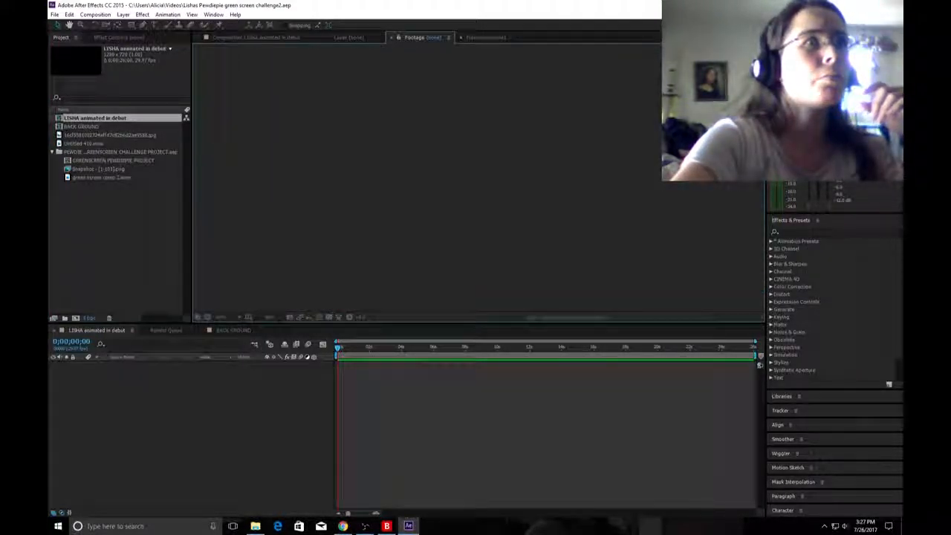
{"action": "left_click", "coordinate": [257, 37]}
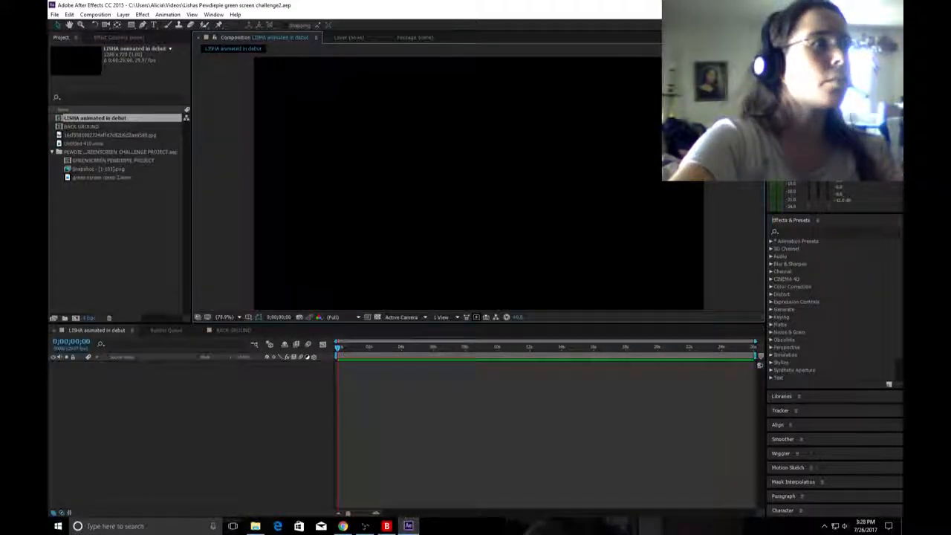
Show the BACK GROUND composition in the timeline and viewer, and check the YouNow chat before returning to After Effects.
{"action": "left_click", "coordinate": [82, 126]}
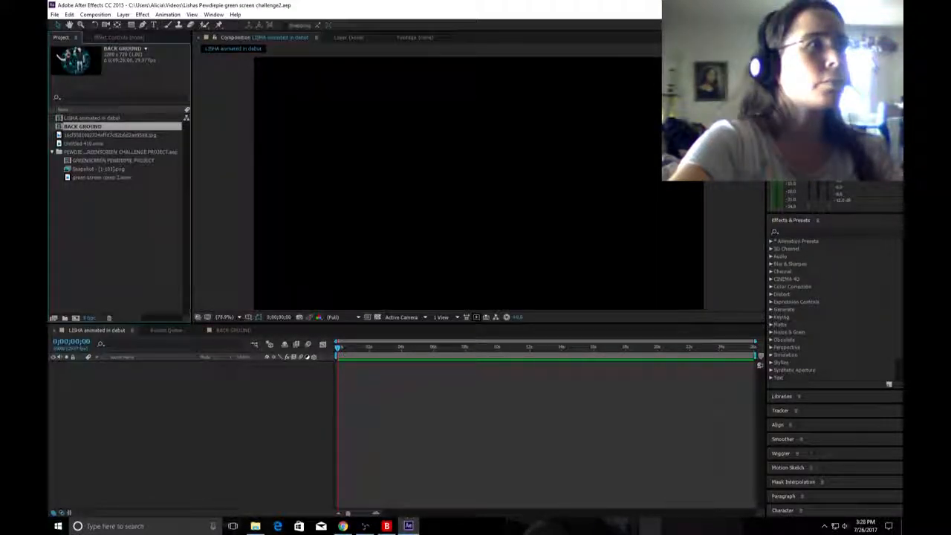
{"action": "left_click", "coordinate": [233, 330]}
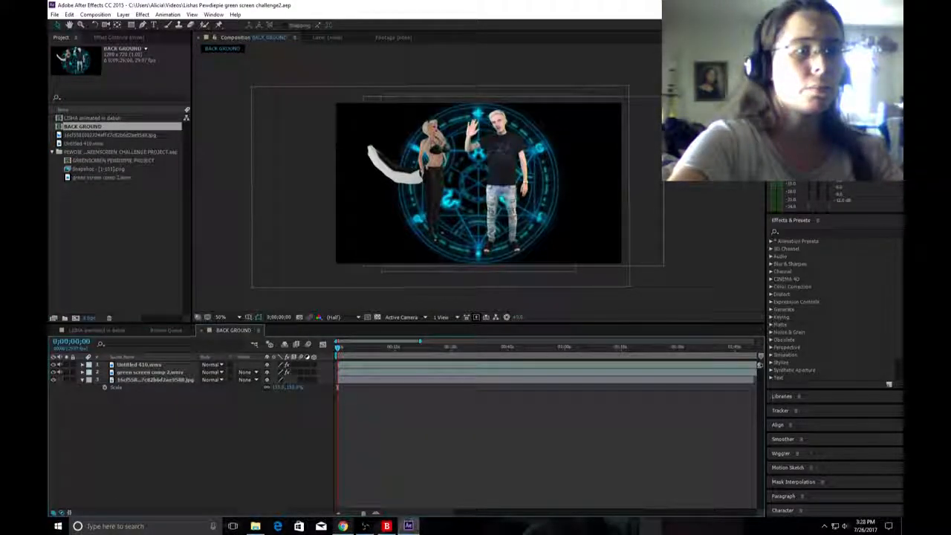
{"action": "left_click", "coordinate": [343, 526]}
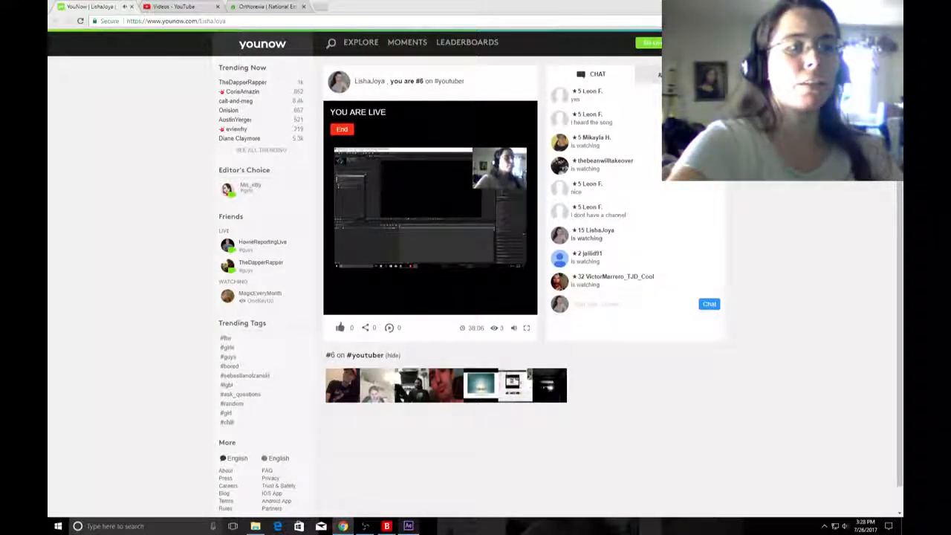
{"action": "mouse_move", "coordinate": [408, 525]}
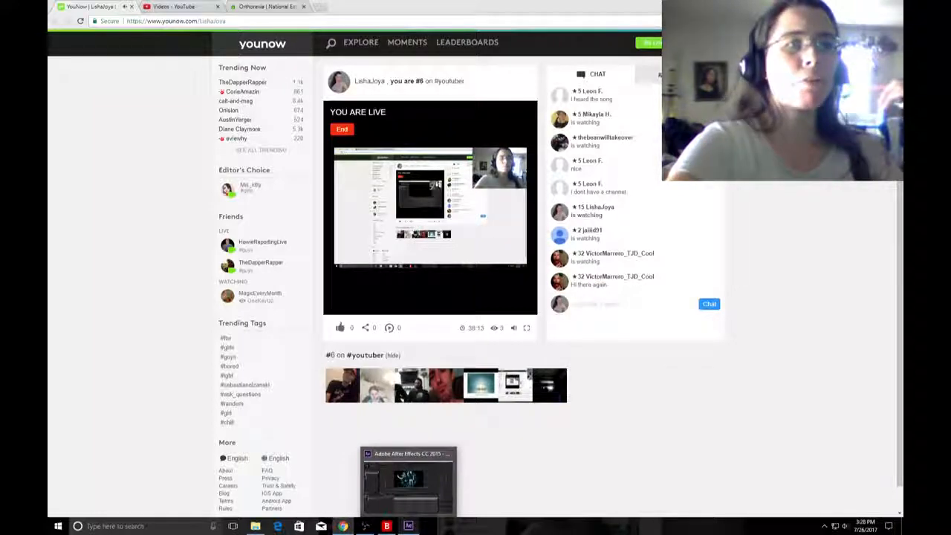
{"action": "left_click", "coordinate": [408, 481]}
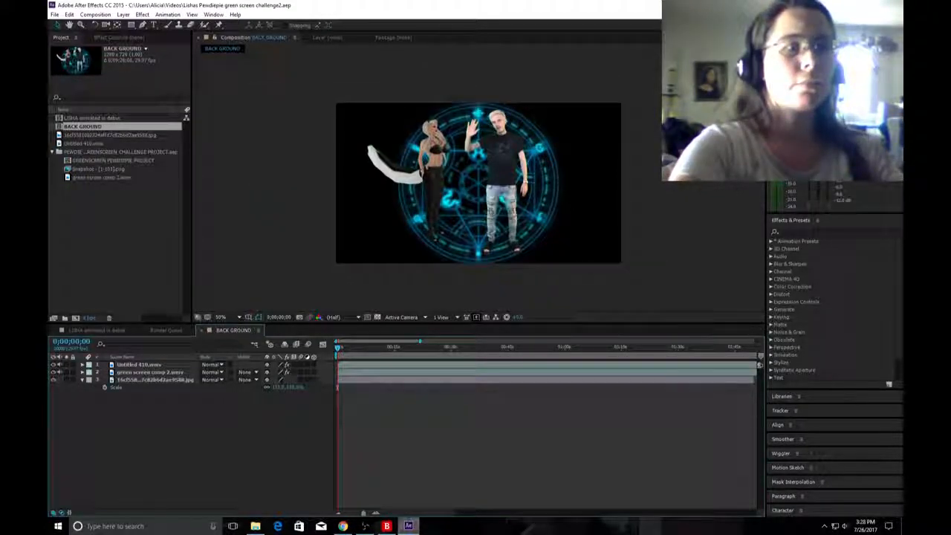
Preview the BACK GROUND composition, dismissing the playback error and widening the time range shown in the timeline.
{"action": "key", "text": "space"}
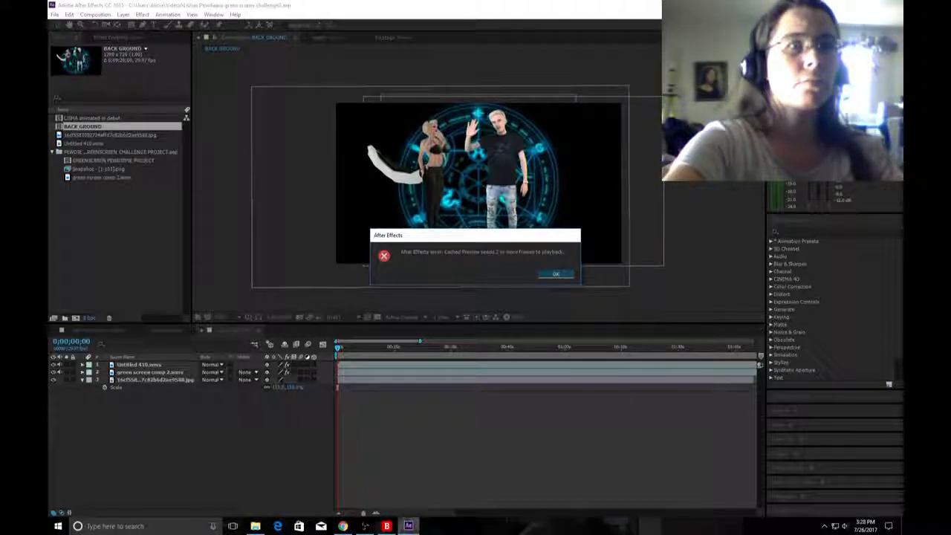
{"action": "key", "text": "Return"}
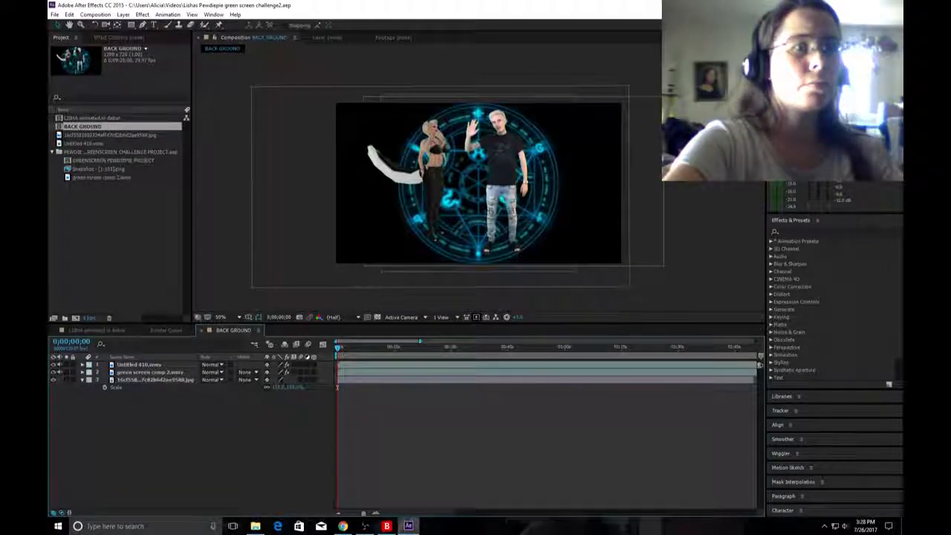
{"action": "left_click_drag", "start_coordinate": [420, 341], "coordinate": [457, 341]}
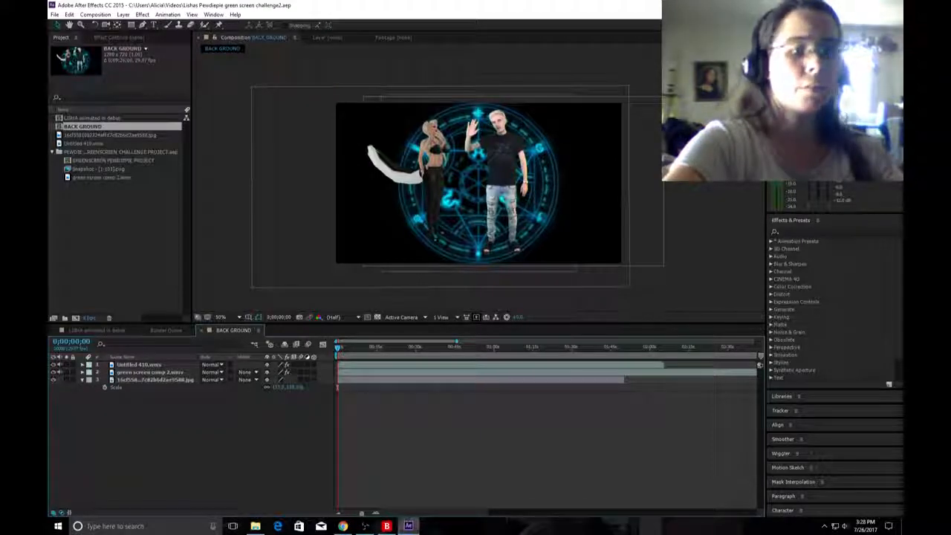
{"action": "key", "text": "space"}
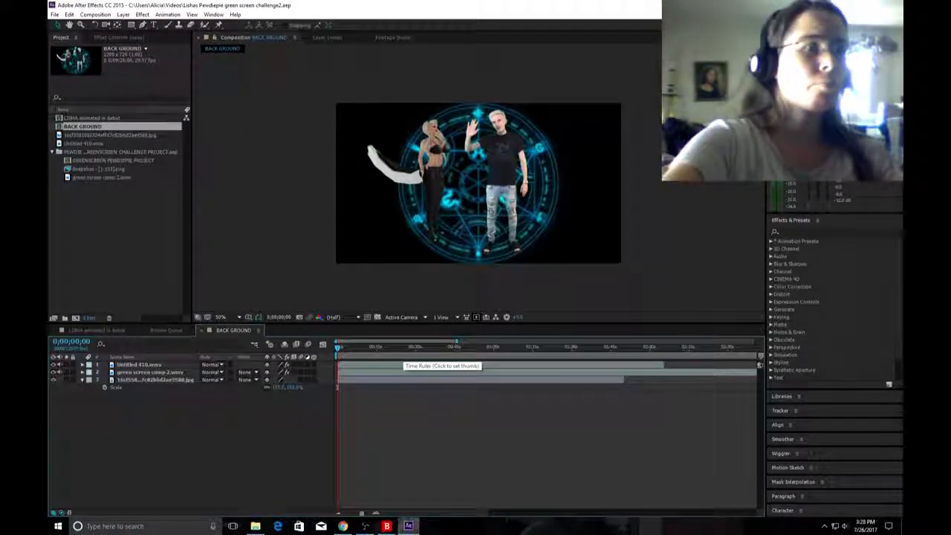
{"action": "key", "text": "space"}
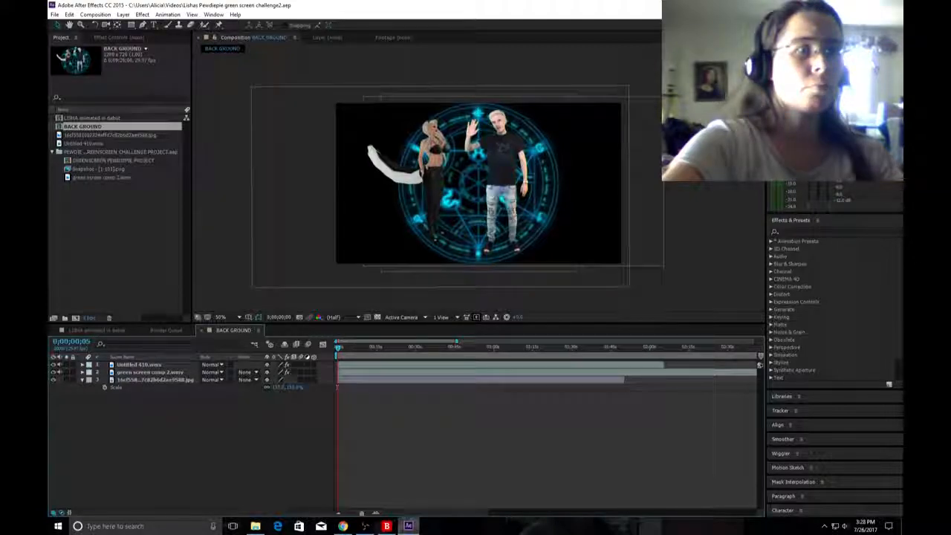
{"action": "key", "text": "space"}
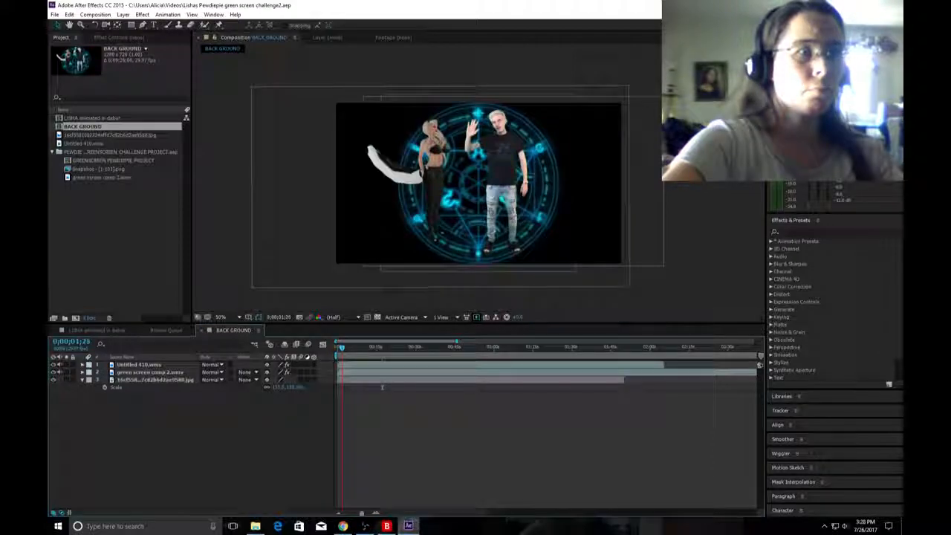
Move the playhead back to 0;00;00;26, try previewing from there, and dismiss the playback error.
{"action": "left_click_drag", "start_coordinate": [342, 348], "coordinate": [339, 348]}
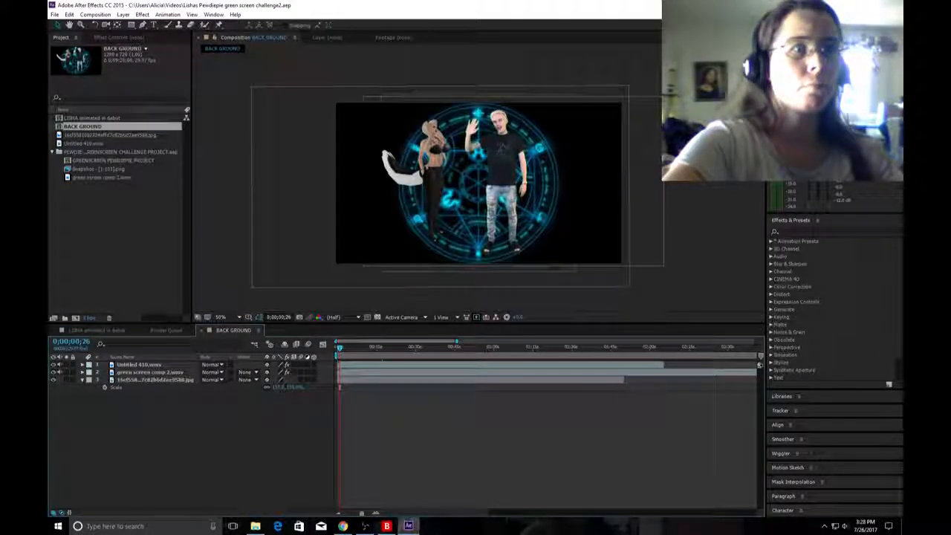
{"action": "key", "text": "space"}
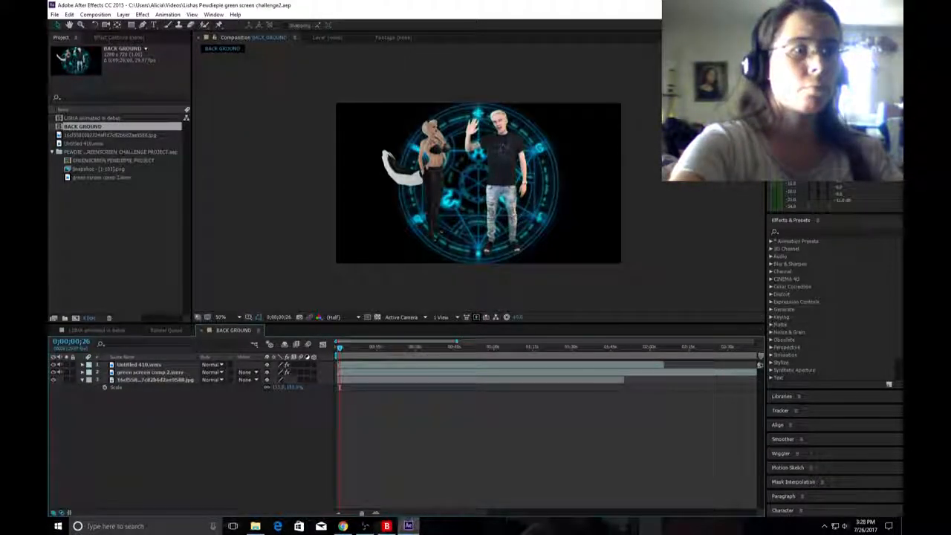
{"action": "key", "text": "space"}
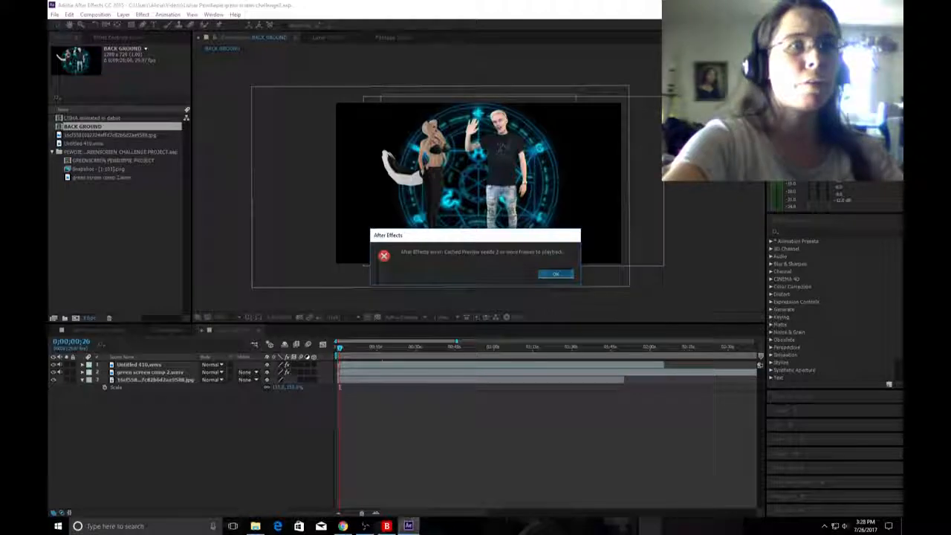
{"action": "left_click", "coordinate": [556, 273]}
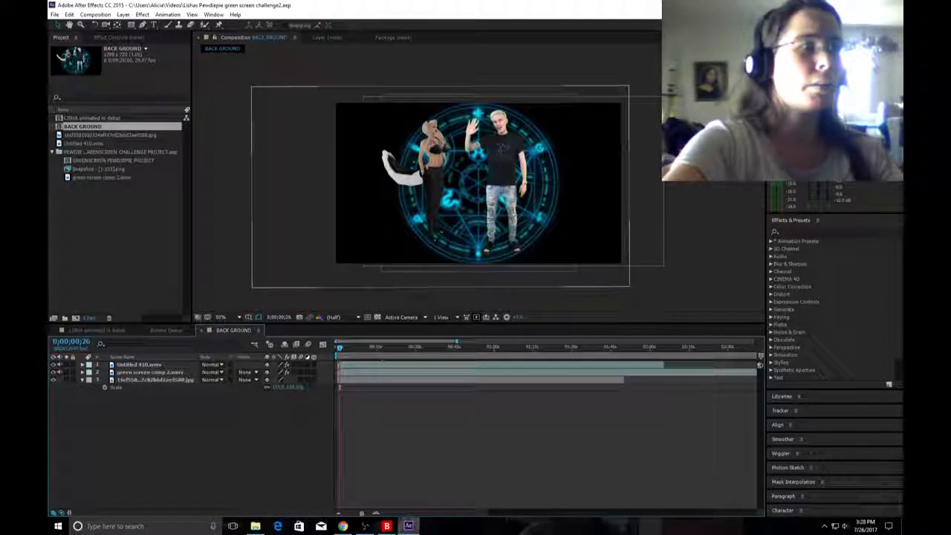
Select the green screen comp 2.wmv layer, try previewing the composition, and dismiss the playback error.
{"action": "left_click", "coordinate": [139, 365]}
{"action": "left_click", "coordinate": [148, 372]}
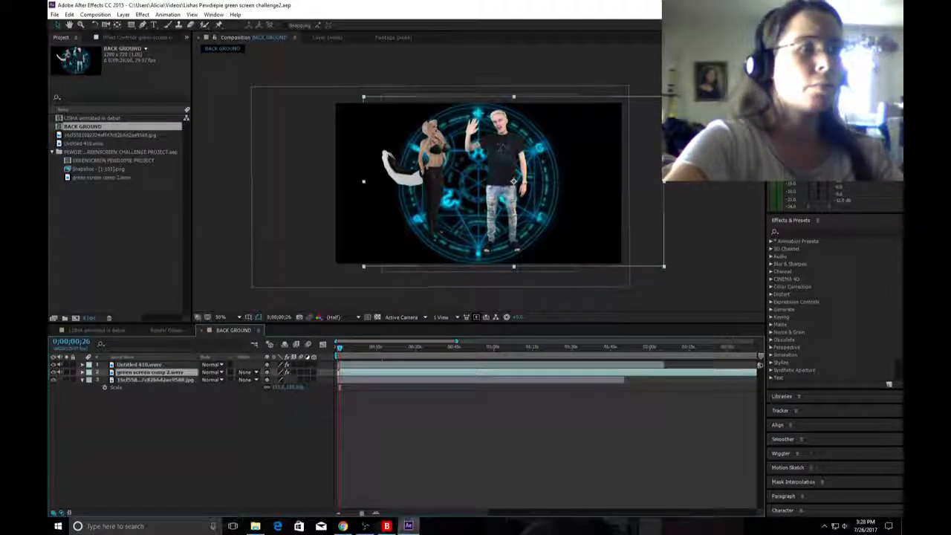
{"action": "key", "text": "space"}
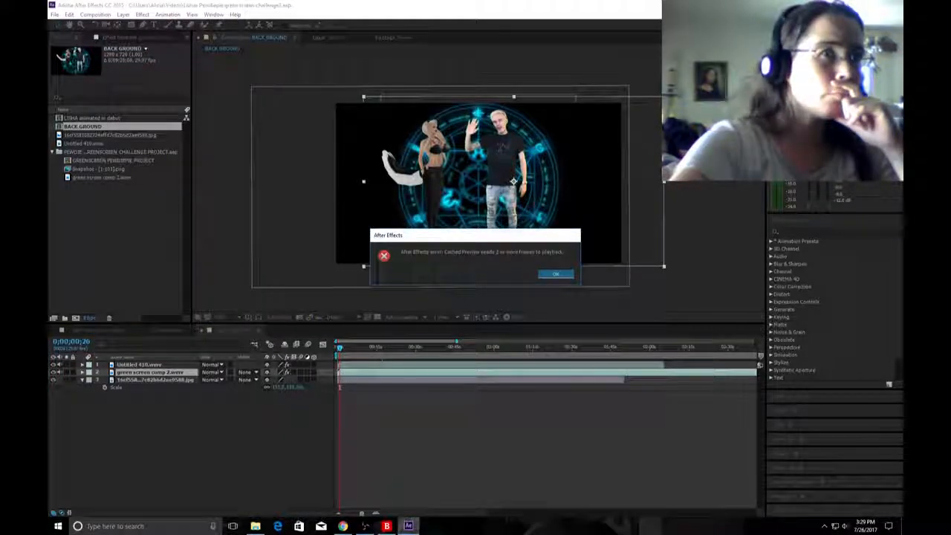
{"action": "key", "text": "Return"}
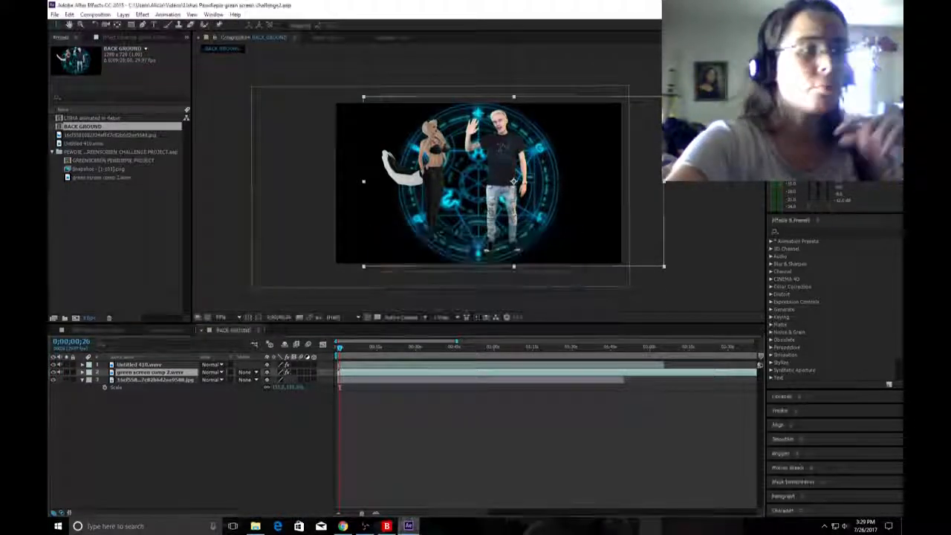
Check the YouNow chat, then return to After Effects and preview with the JPG background layer selected.
{"action": "key", "text": "alt+Tab"}
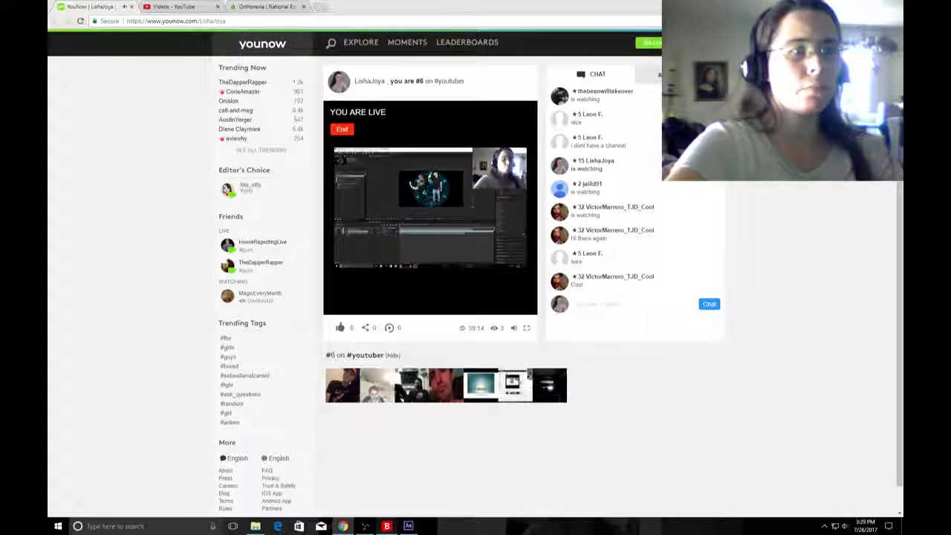
{"action": "left_click", "coordinate": [408, 526]}
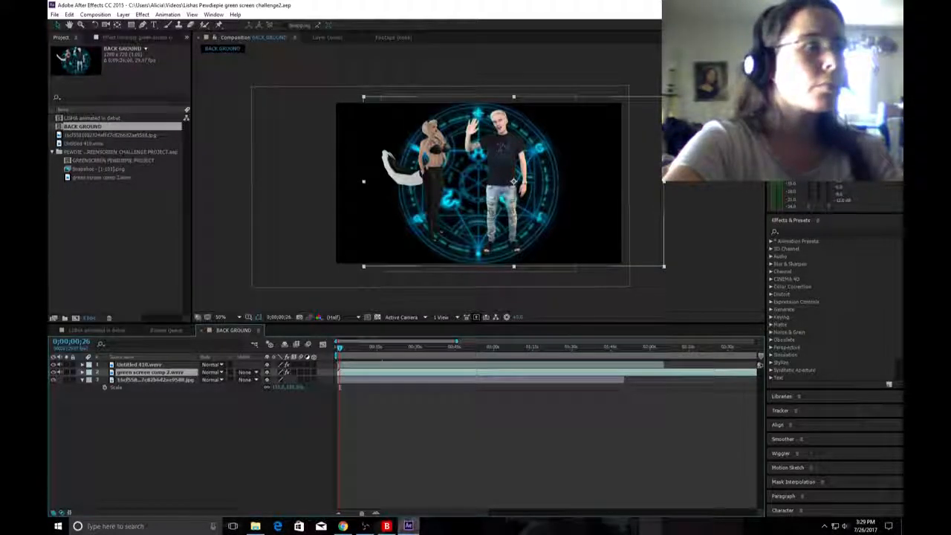
{"action": "left_click", "coordinate": [154, 380]}
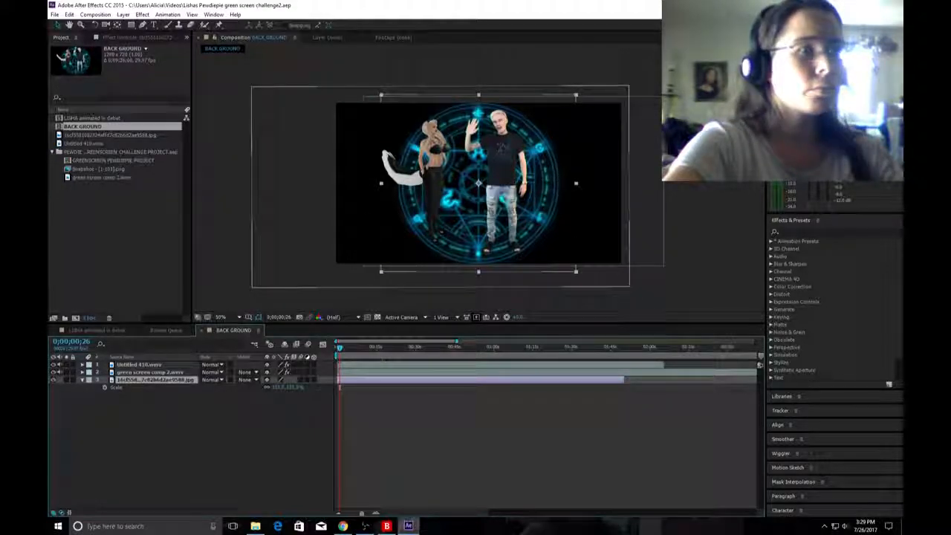
{"action": "key", "text": "space"}
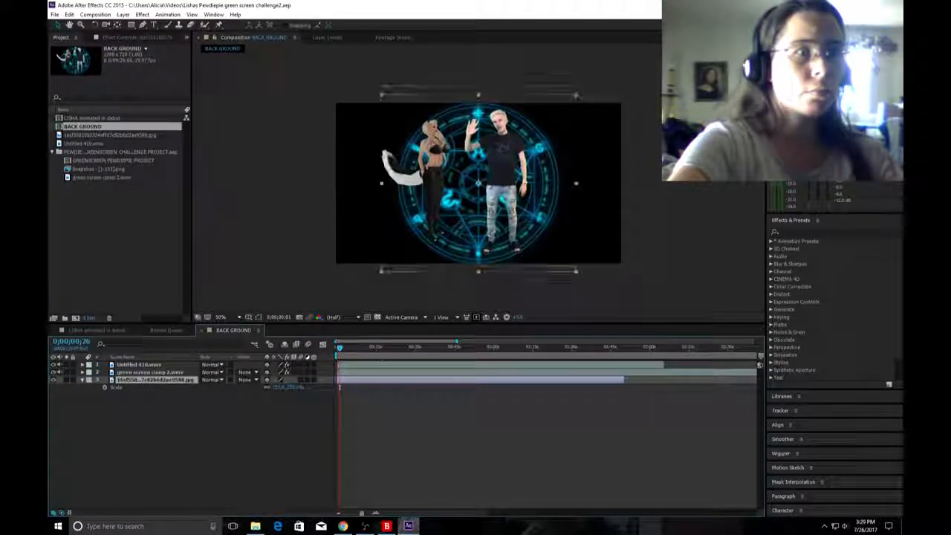
Move the playhead to 0;00;45;20 and play the BACK GROUND composition's preview again.
{"action": "left_click_drag", "start_coordinate": [340, 348], "coordinate": [456, 348]}
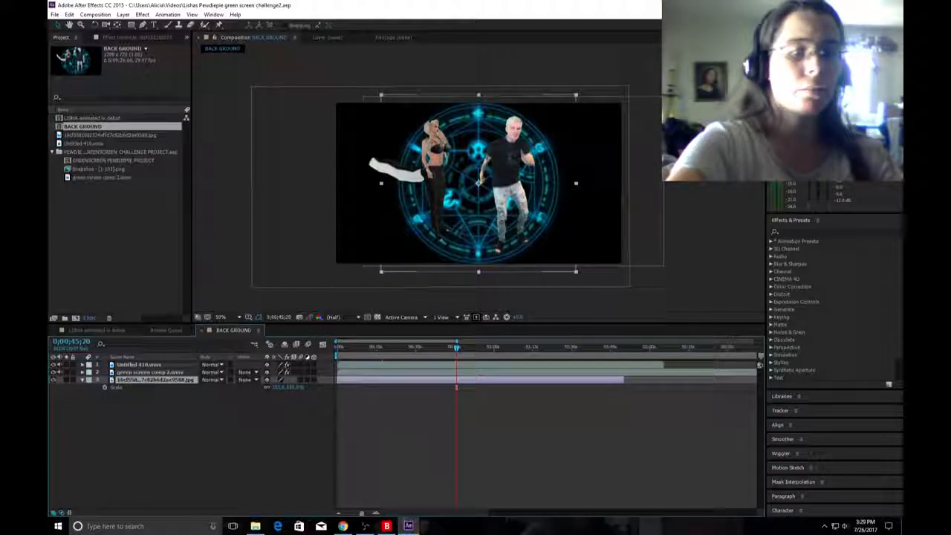
{"action": "key", "text": "space"}
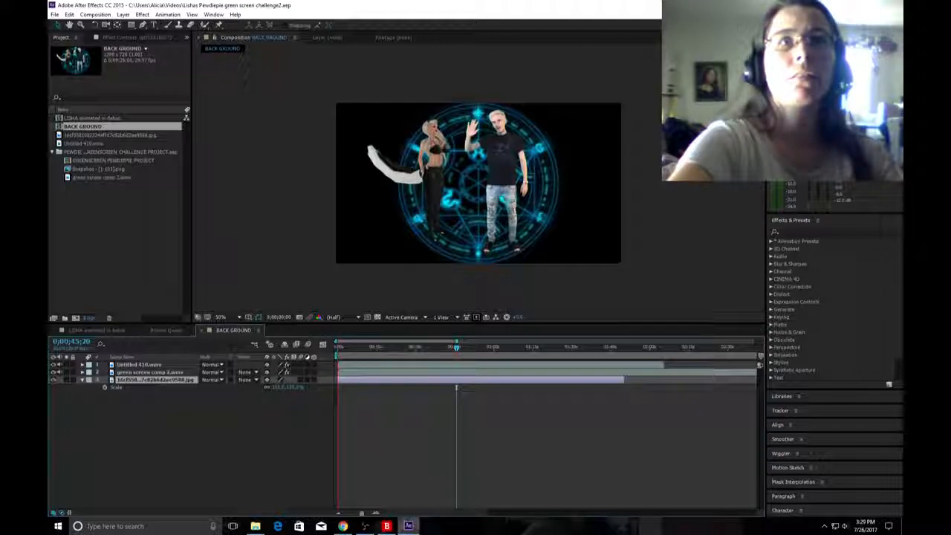
{"action": "key", "text": "space"}
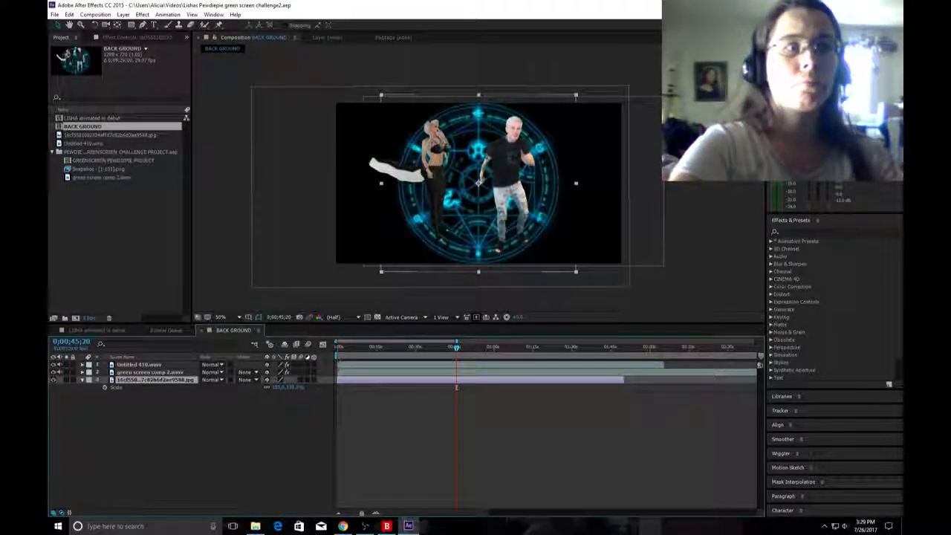
{"action": "key", "text": "space"}
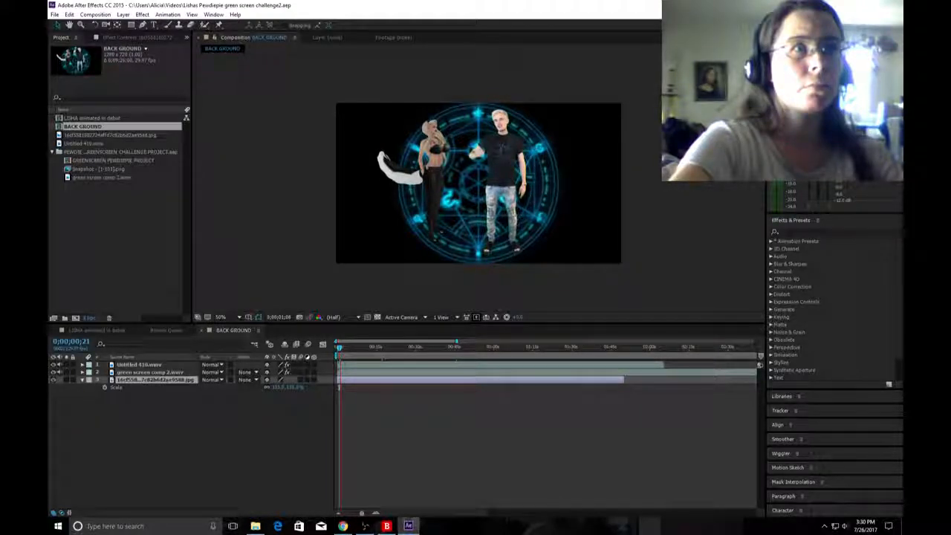
Try previewing the BACK GROUND composition, dismiss the playback error, and start the preview again.
{"action": "key", "text": "space"}
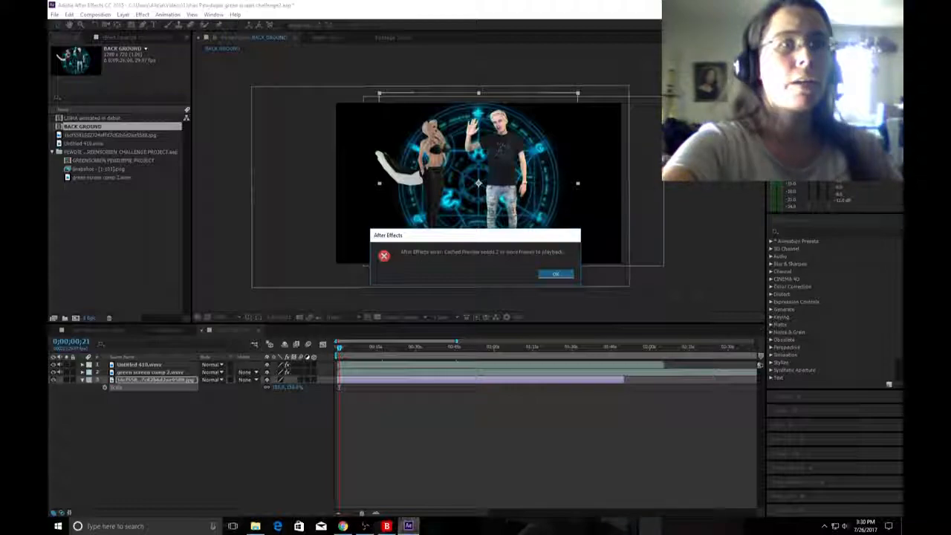
{"action": "key", "text": "Return"}
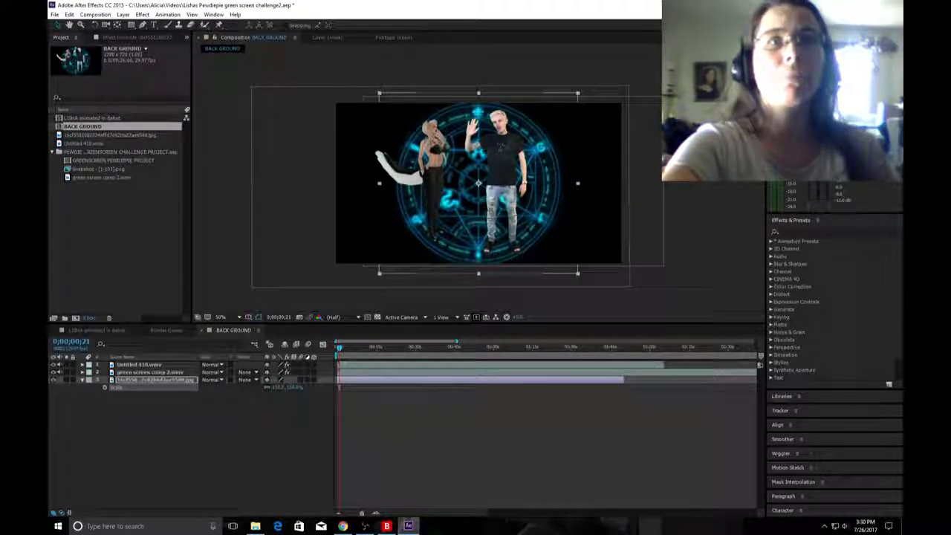
{"action": "key", "text": "space"}
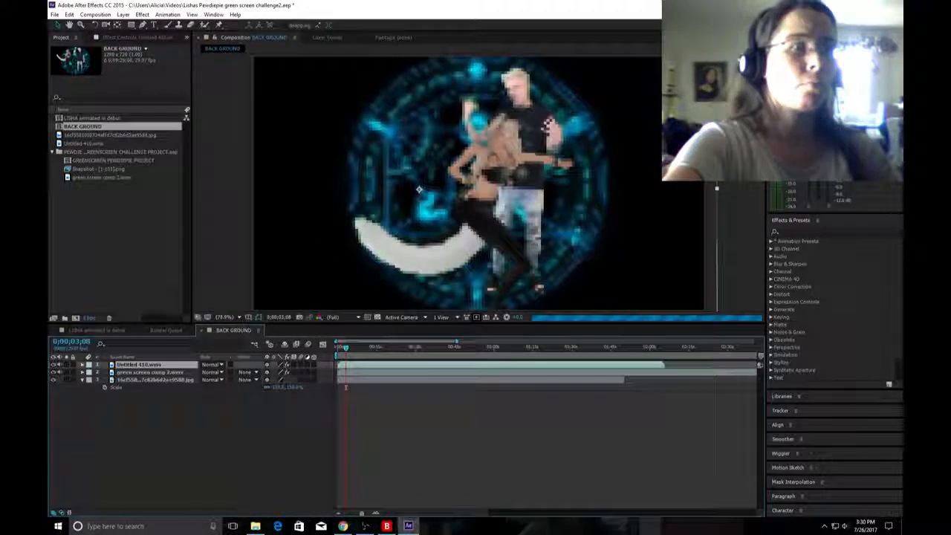
Move the playhead back to 0;00;00;10 and preview the BACK GROUND composition from there.
{"action": "left_click_drag", "start_coordinate": [346, 348], "coordinate": [338, 348]}
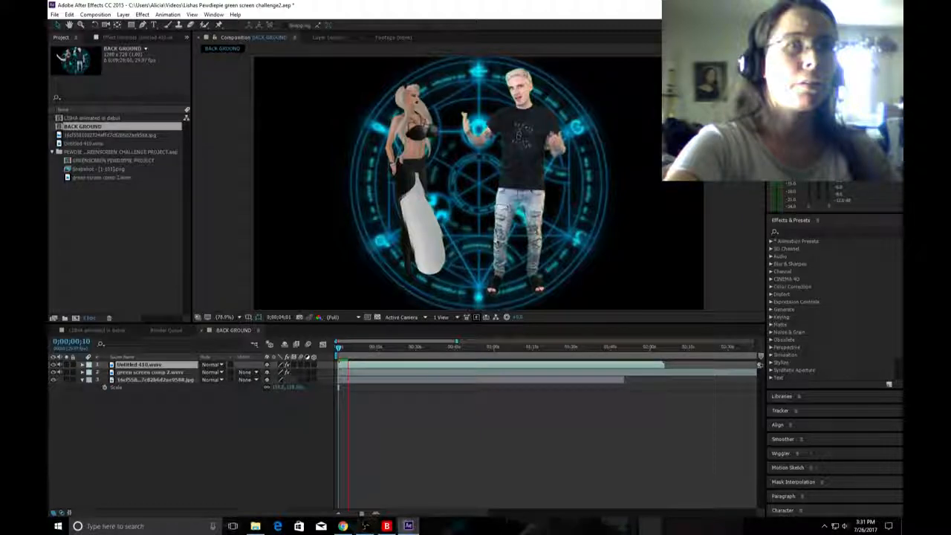
{"action": "key", "text": "space"}
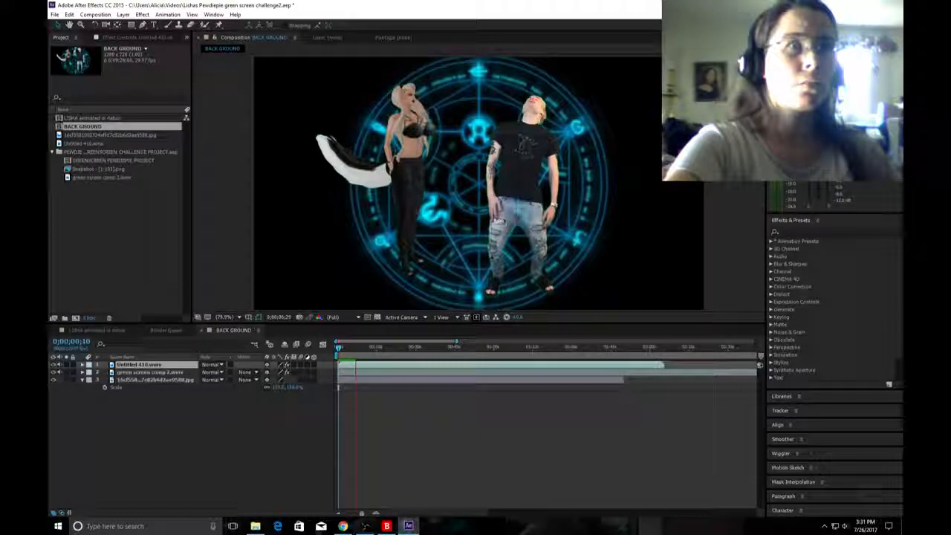
Check the YouNow chat twice, looking at the composition preview in between, and return to After Effects.
{"action": "key", "text": "alt+Tab"}
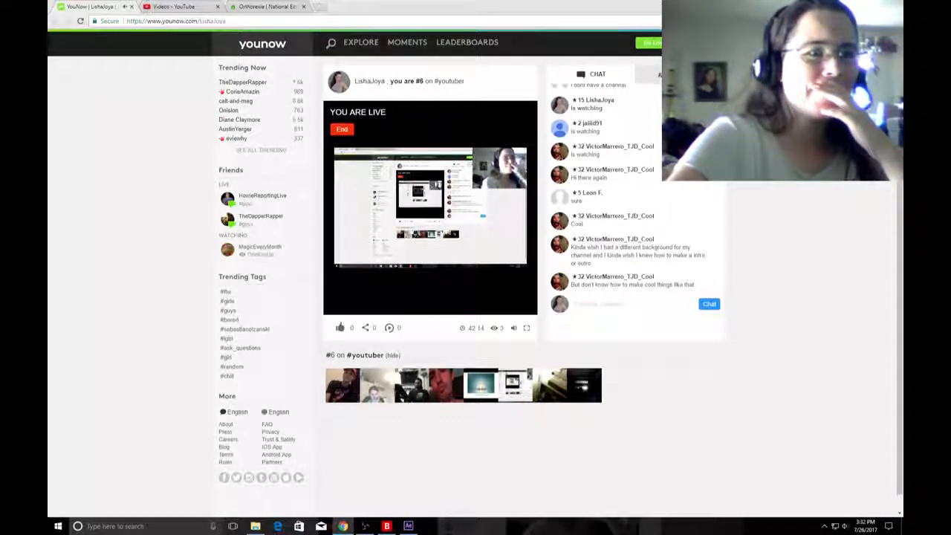
{"action": "left_click", "coordinate": [409, 526]}
{"action": "key", "text": "space"}
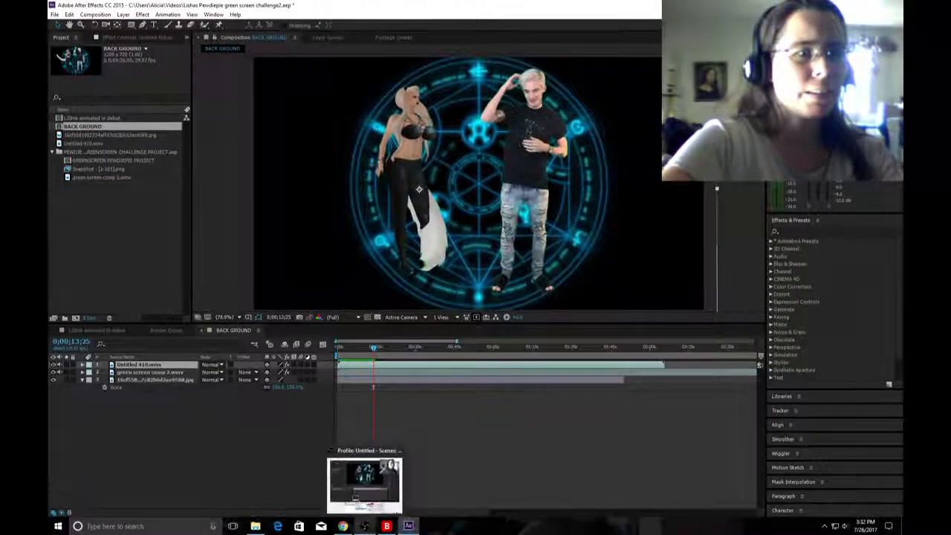
{"action": "left_click", "coordinate": [343, 526]}
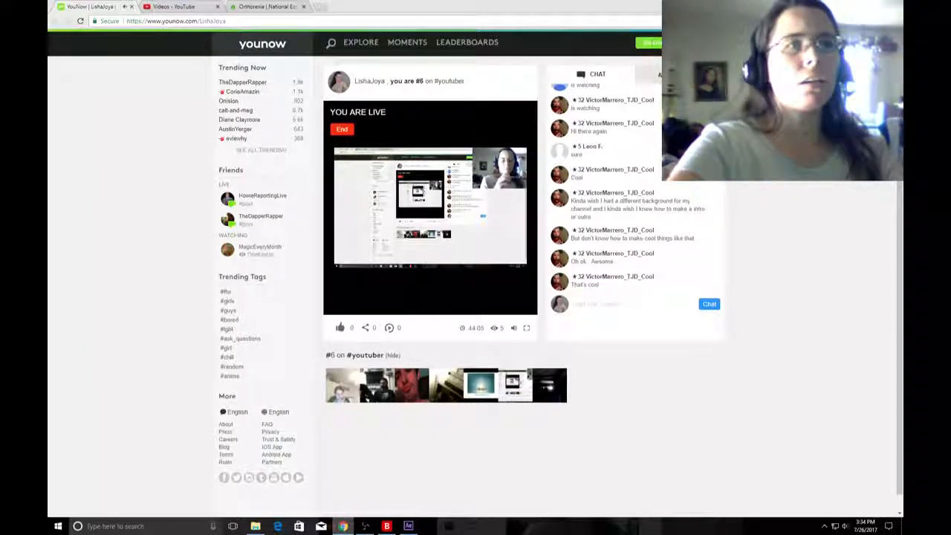
{"action": "mouse_move", "coordinate": [364, 526]}
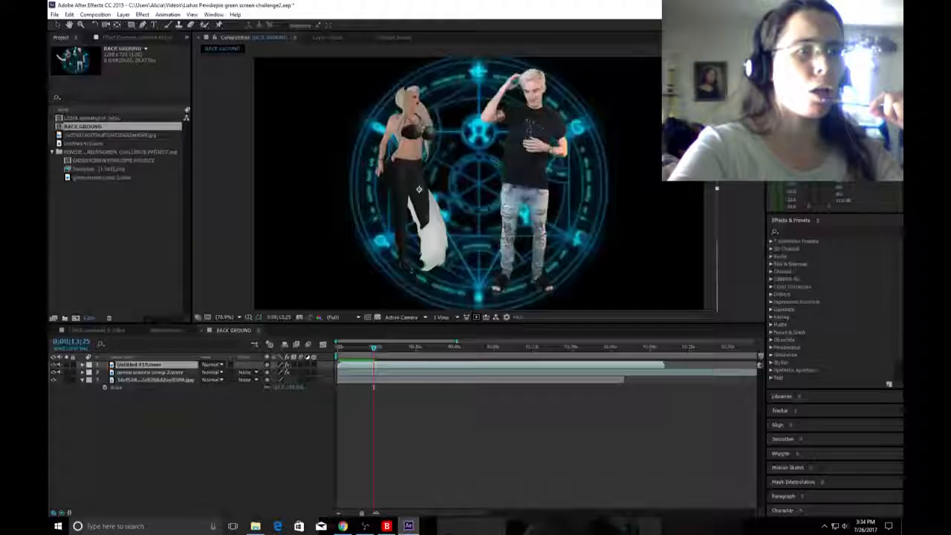
{"action": "left_click", "coordinate": [408, 526]}
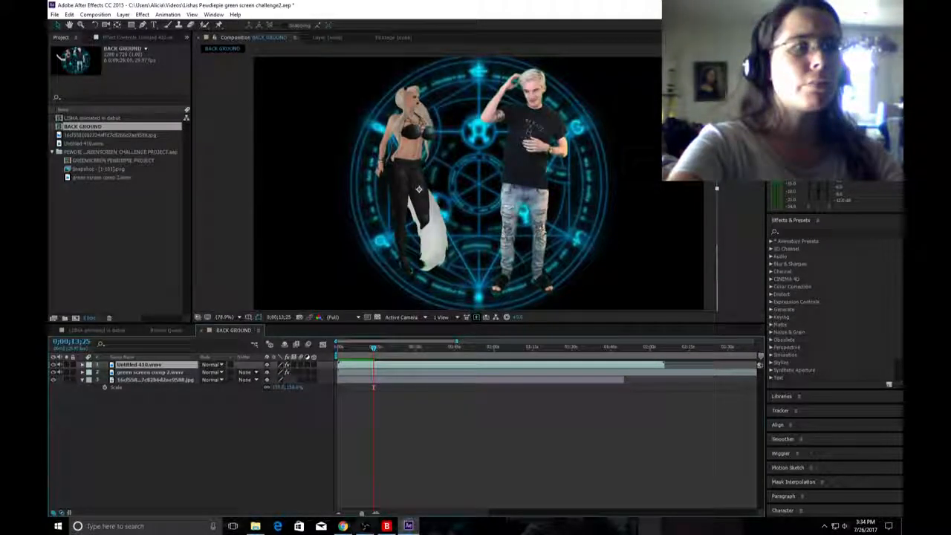
Move the playhead to 0;00;00;00, play the composition's preview from the start, and stop it.
{"action": "left_click_drag", "start_coordinate": [374, 347], "coordinate": [338, 348]}
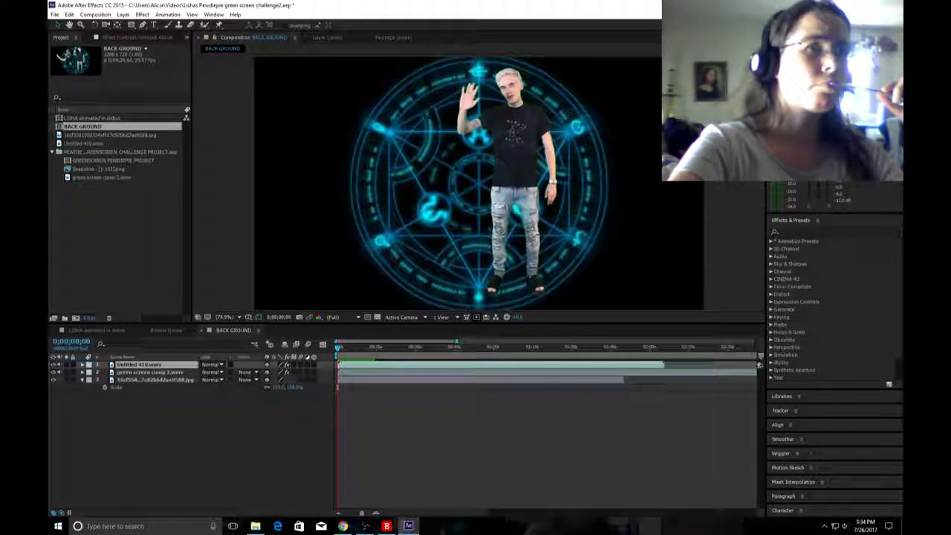
{"action": "key", "text": "space"}
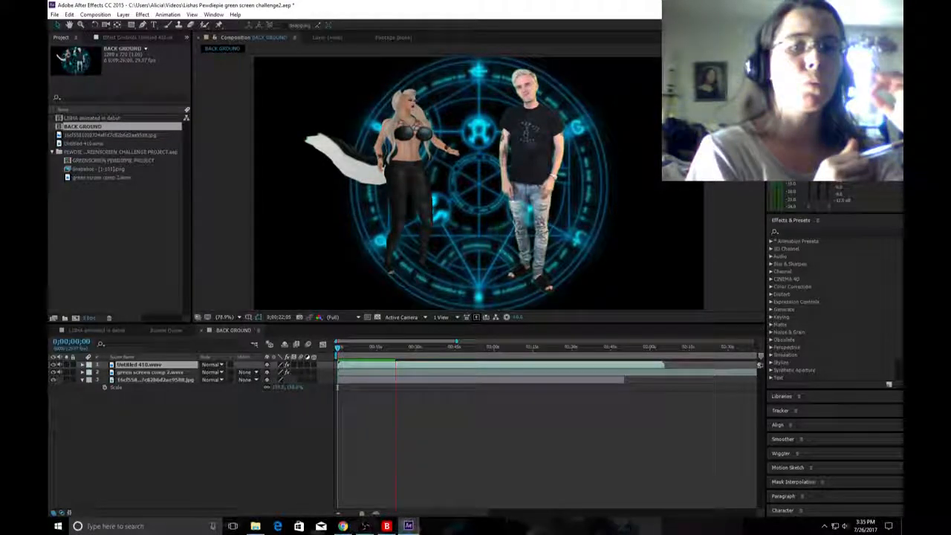
{"action": "key", "text": "space"}
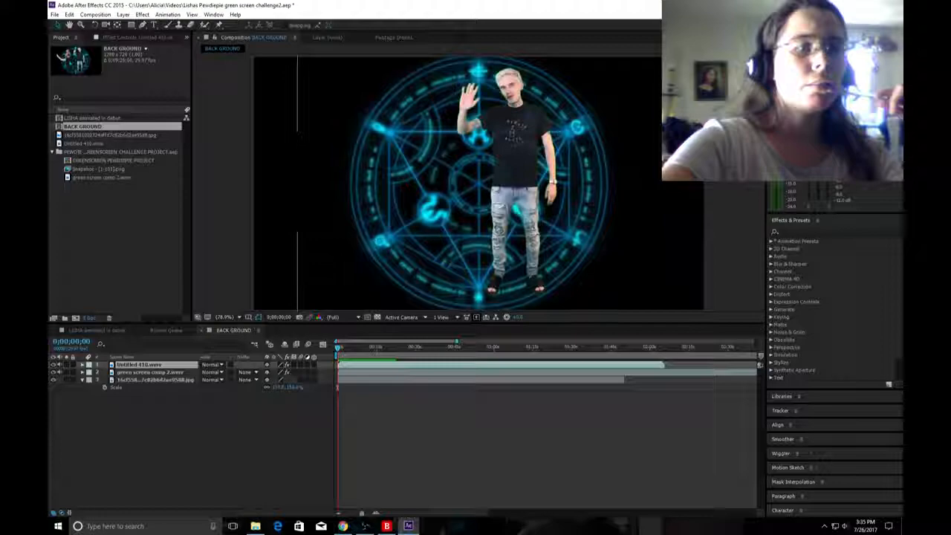
At 0;00;19;10 and 50% magnification, scale the JPG background layer down to fit inside the frame and nudge it slightly to the left.
{"action": "left_click", "coordinate": [387, 348]}
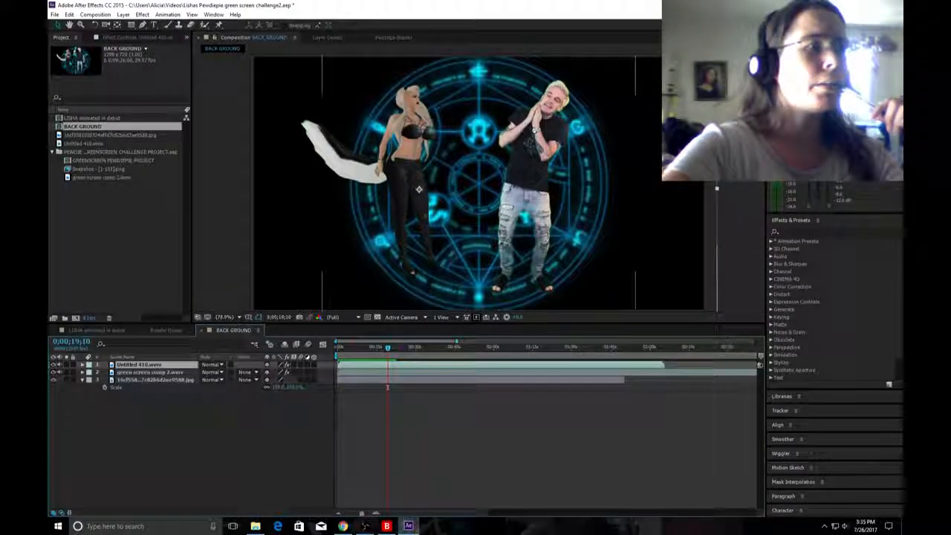
{"action": "left_click", "coordinate": [297, 180]}
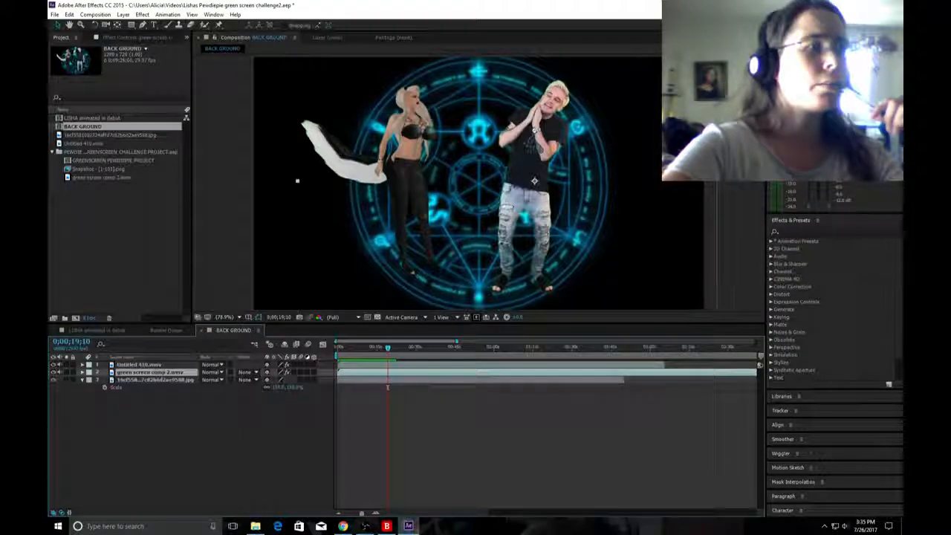
{"action": "left_click", "coordinate": [155, 380]}
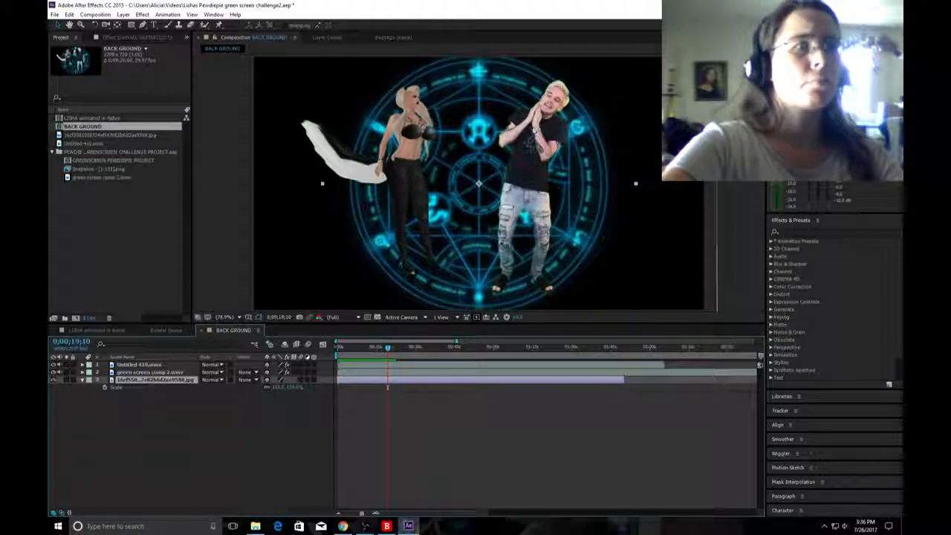
{"action": "key", "text": "Return"}
{"action": "left_click_drag", "start_coordinate": [280, 387], "coordinate": [289, 387]}
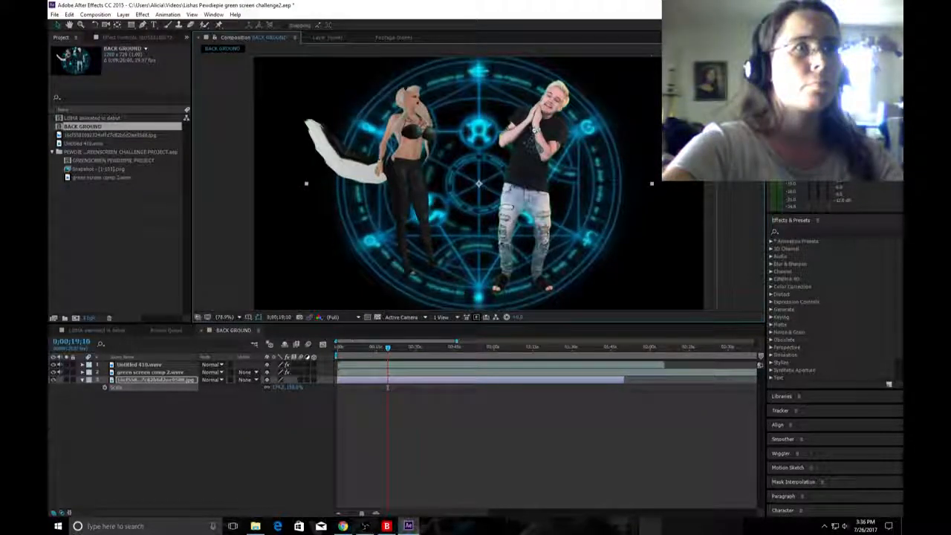
{"action": "left_click", "coordinate": [225, 317]}
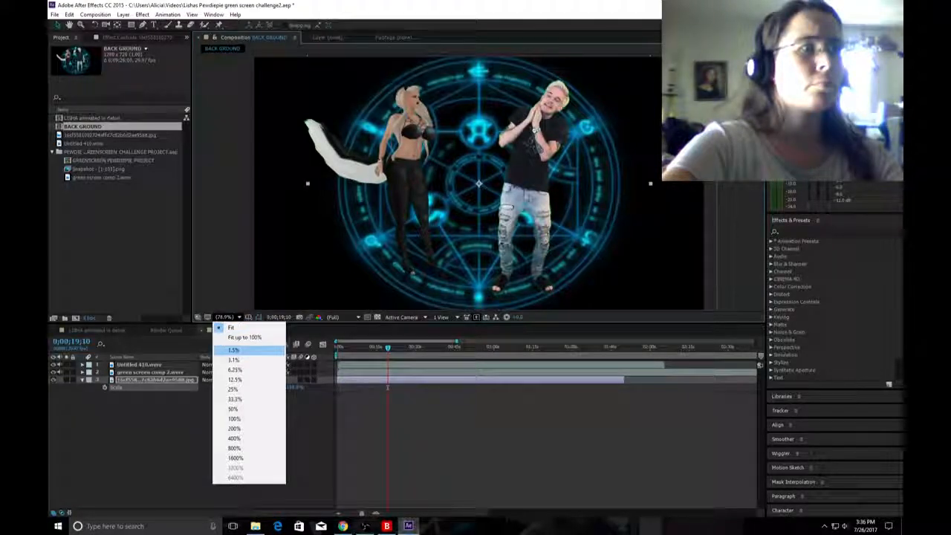
{"action": "left_click", "coordinate": [234, 409]}
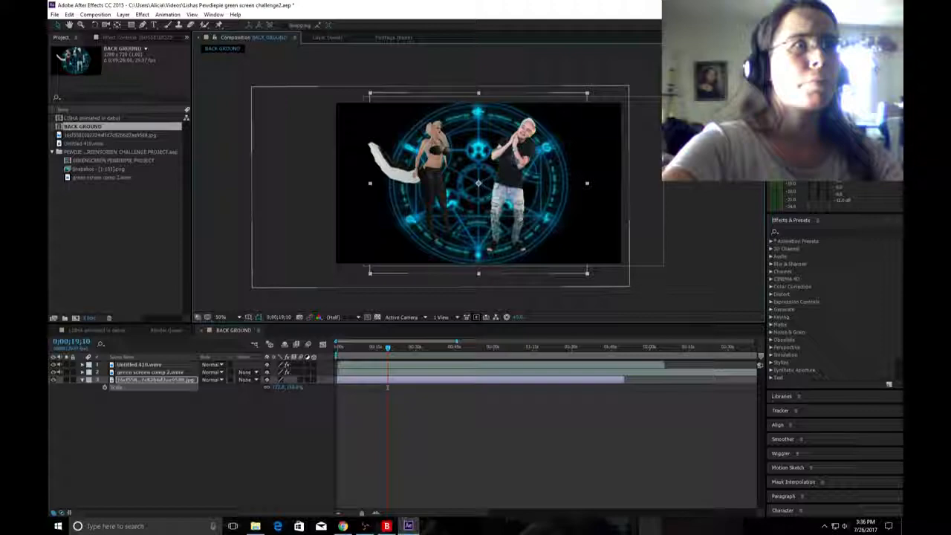
{"action": "left_click_drag", "start_coordinate": [279, 387], "coordinate": [257, 387]}
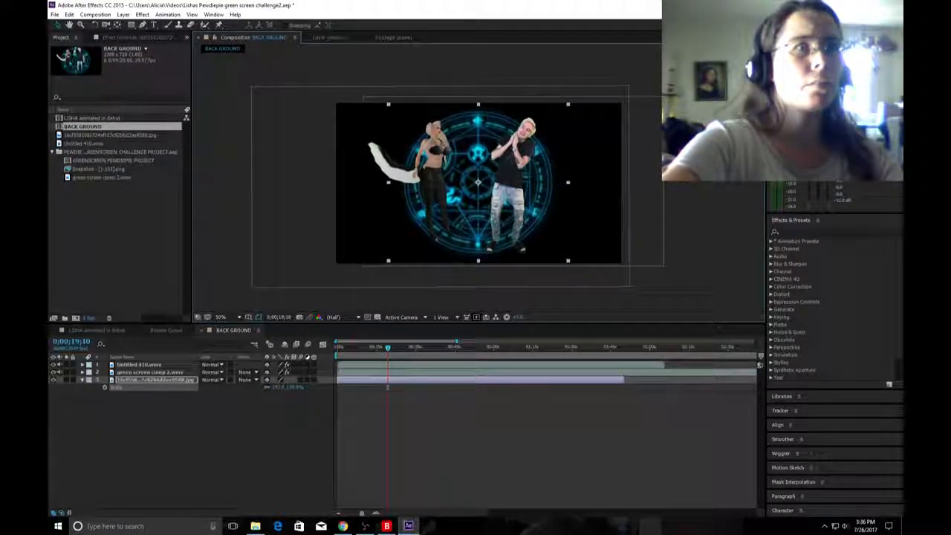
{"action": "left_click_drag", "start_coordinate": [454, 196], "coordinate": [452, 196]}
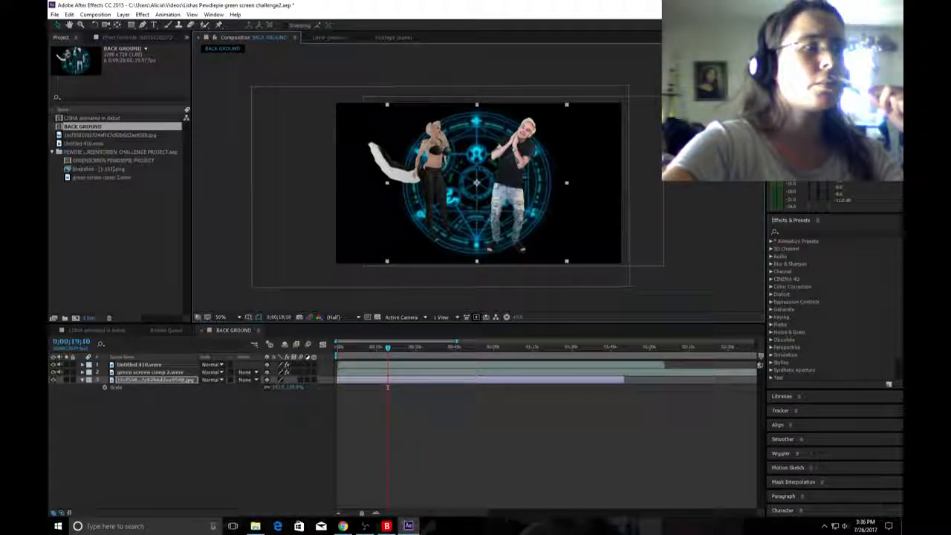
Search the effects for "color" and apply Color Balance to the JPG background layer.
{"action": "right_click", "coordinate": [182, 379]}
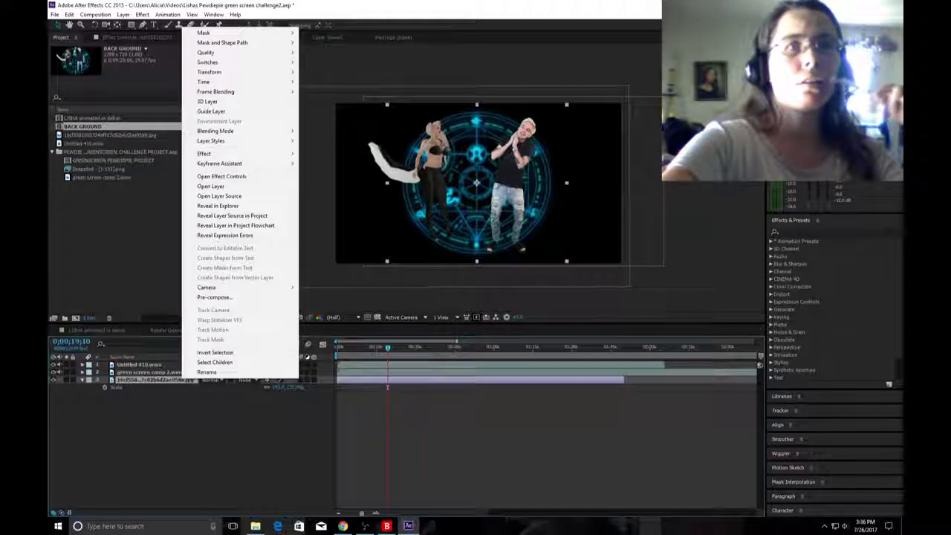
{"action": "left_click", "coordinate": [784, 232]}
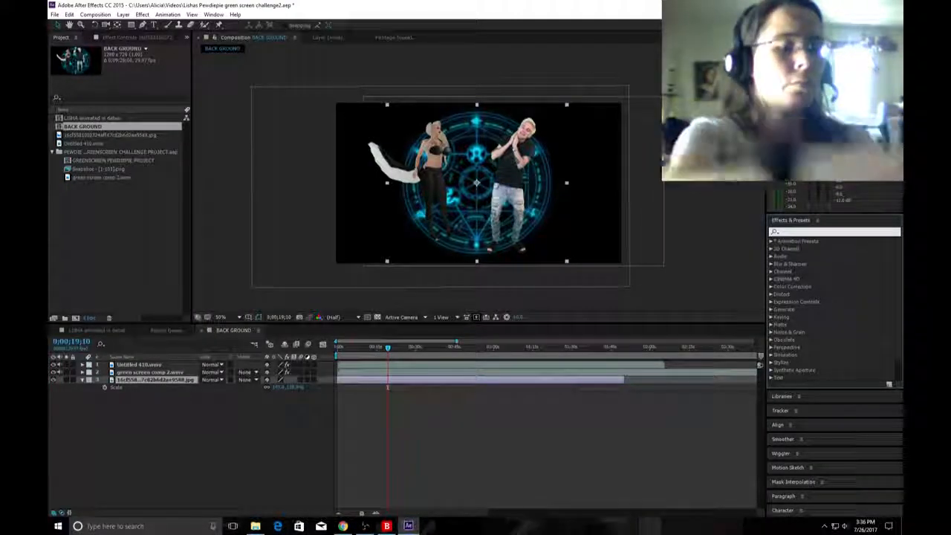
{"action": "type", "text": "color"}
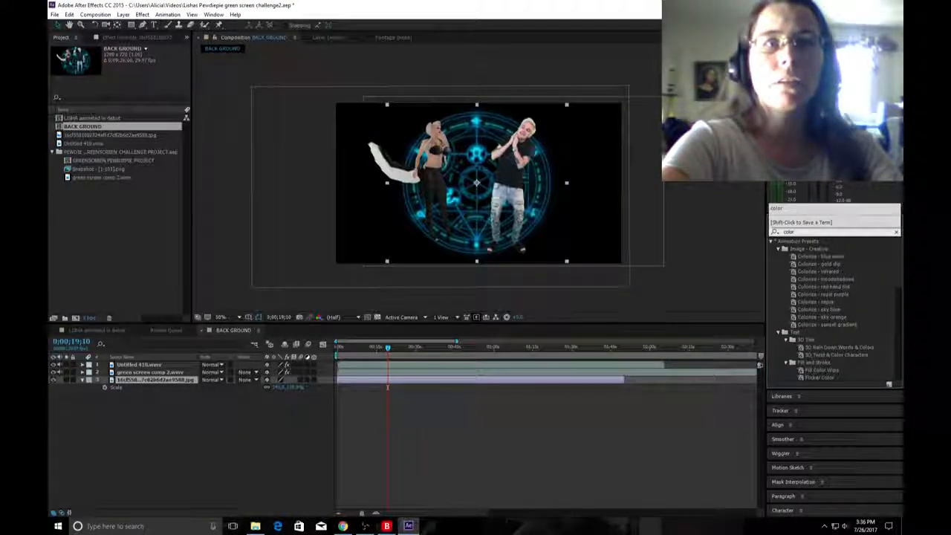
{"action": "left_click", "coordinate": [795, 232]}
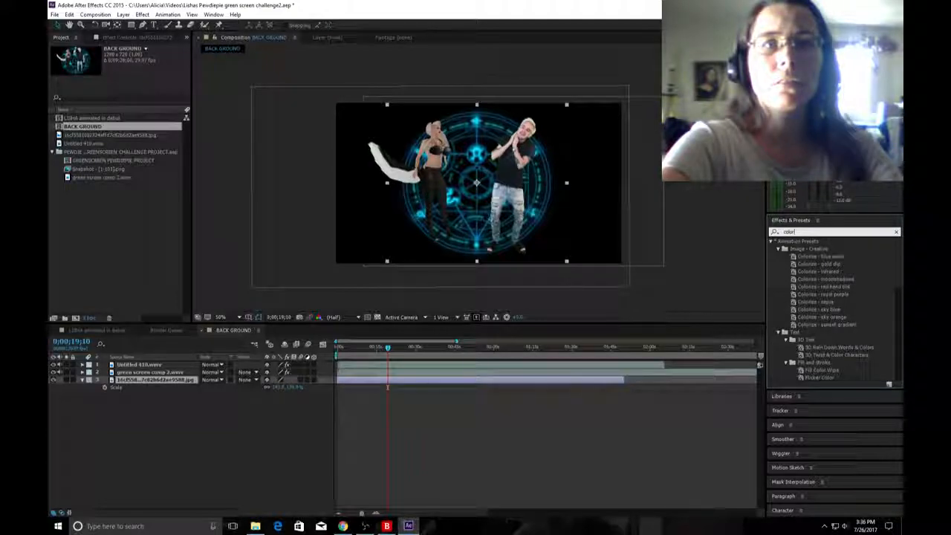
{"action": "scroll", "coordinate": [832, 312], "scroll_direction": "down", "scroll_amount": 3}
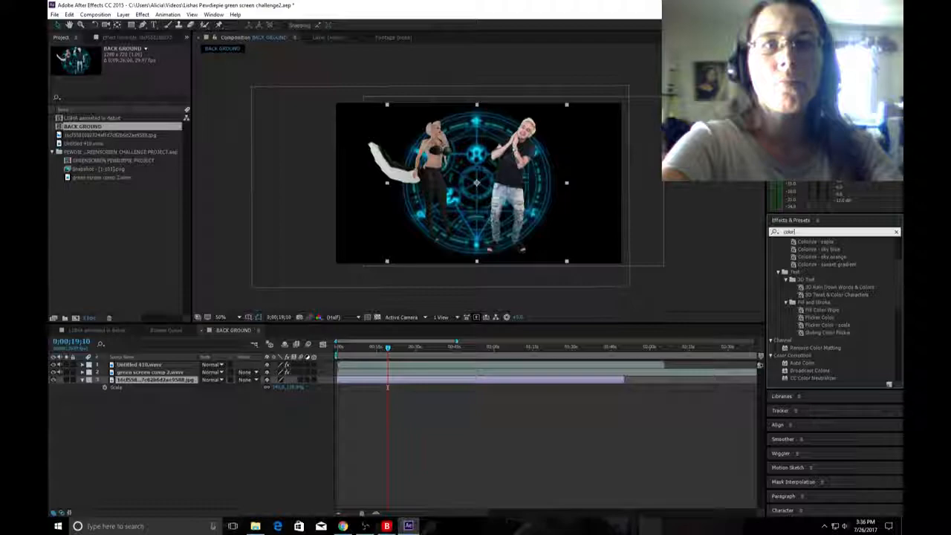
{"action": "scroll", "coordinate": [832, 312], "scroll_direction": "down", "scroll_amount": 4}
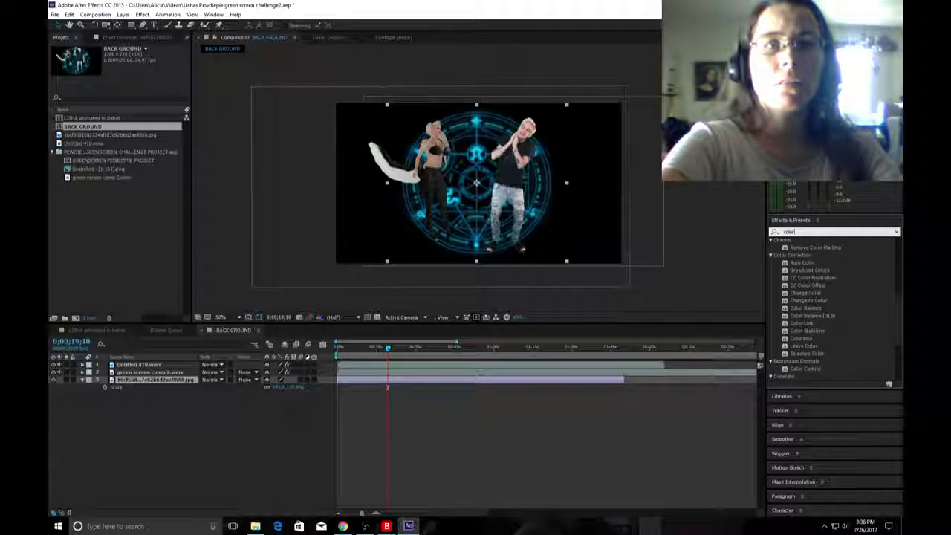
{"action": "left_click", "coordinate": [806, 308]}
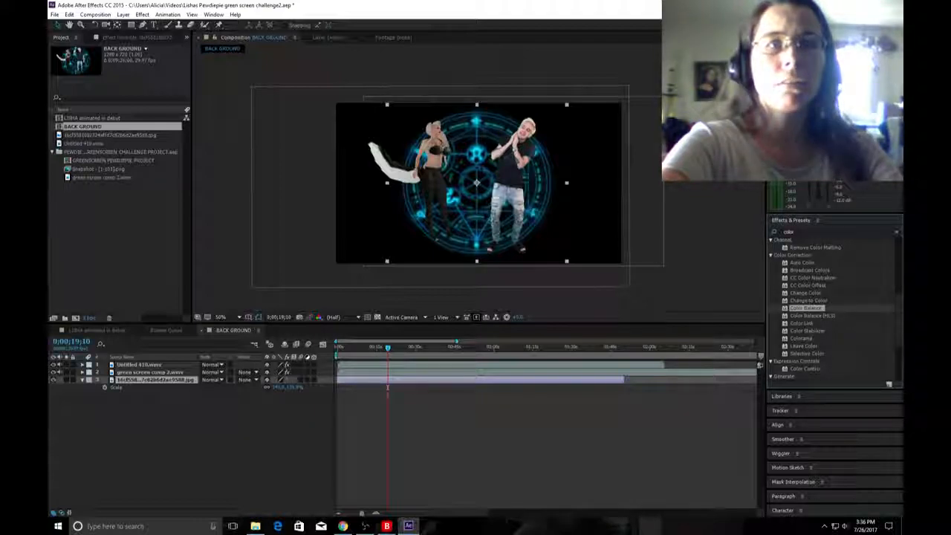
{"action": "double_click", "coordinate": [806, 308]}
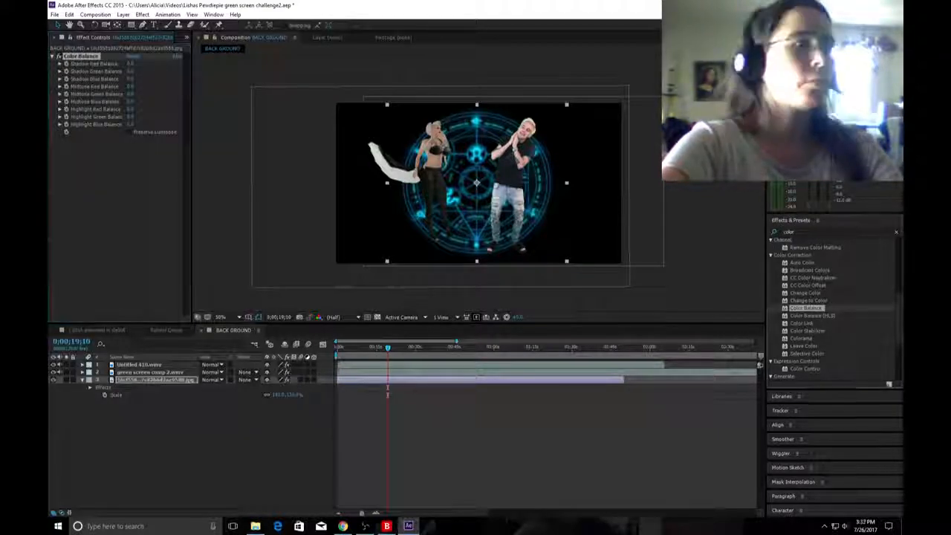
Apply Color Balance to the background layer a second time and delete the first copy.
{"action": "double_click", "coordinate": [806, 309]}
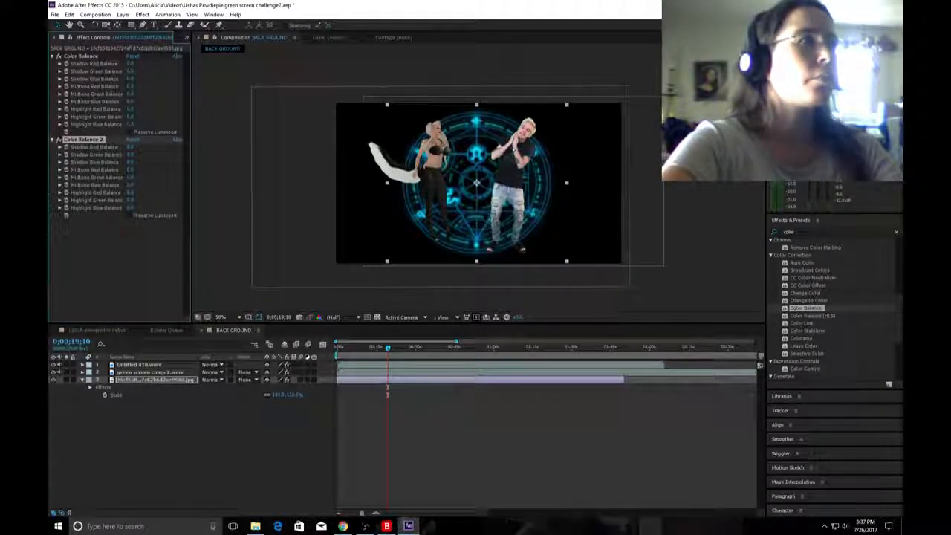
{"action": "left_click", "coordinate": [81, 56]}
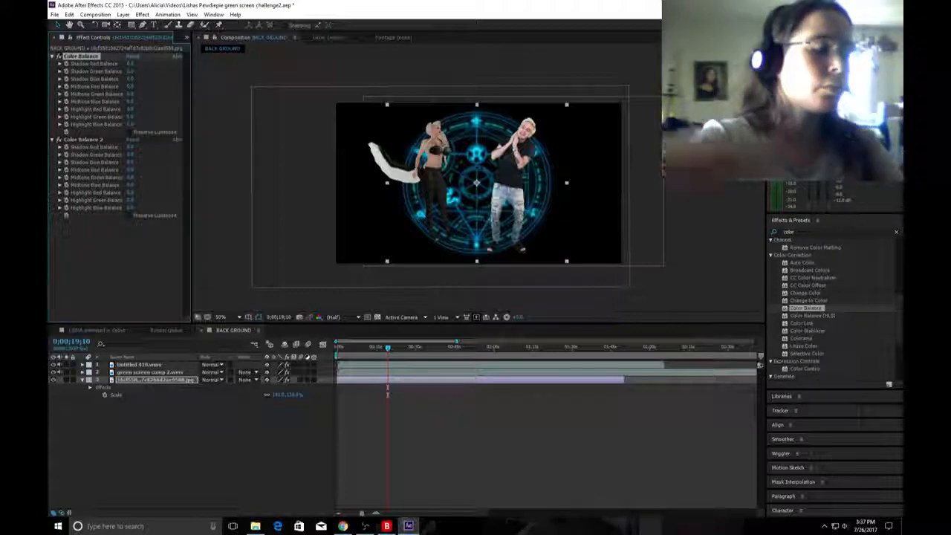
{"action": "key", "text": "Delete"}
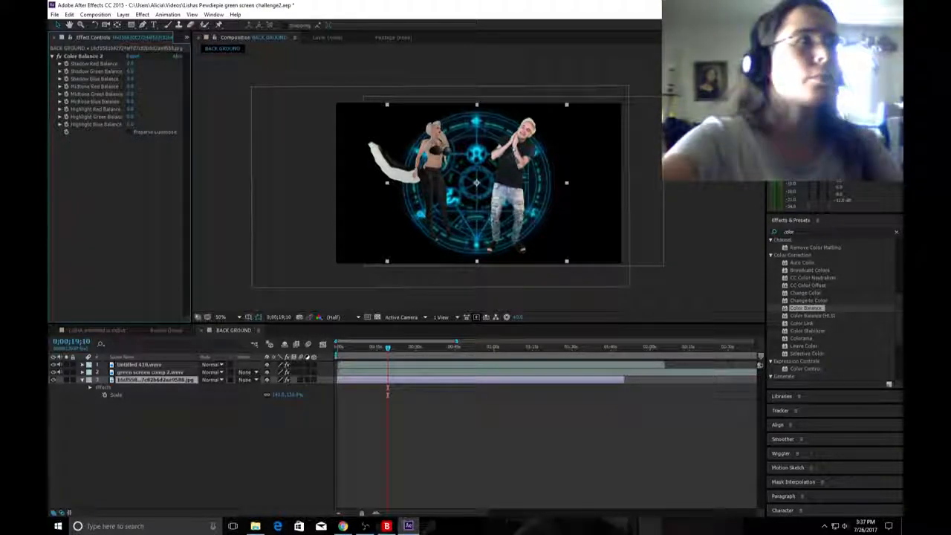
In the remaining Color Balance effect, raise Shadow Red and Shadow Blue, and set Shadow Green and Midtone Red to 100.
{"action": "left_click", "coordinate": [83, 57]}
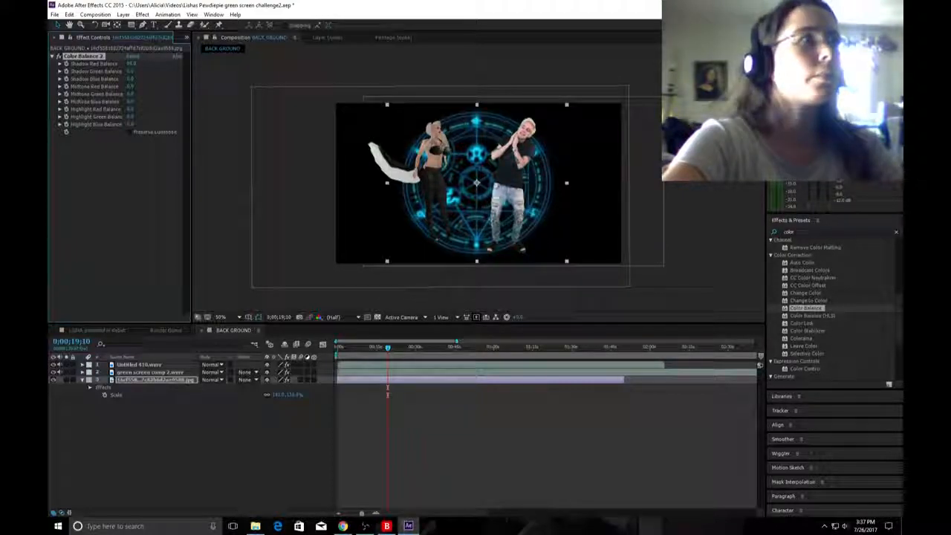
{"action": "left_click_drag", "start_coordinate": [130, 72], "coordinate": [182, 71]}
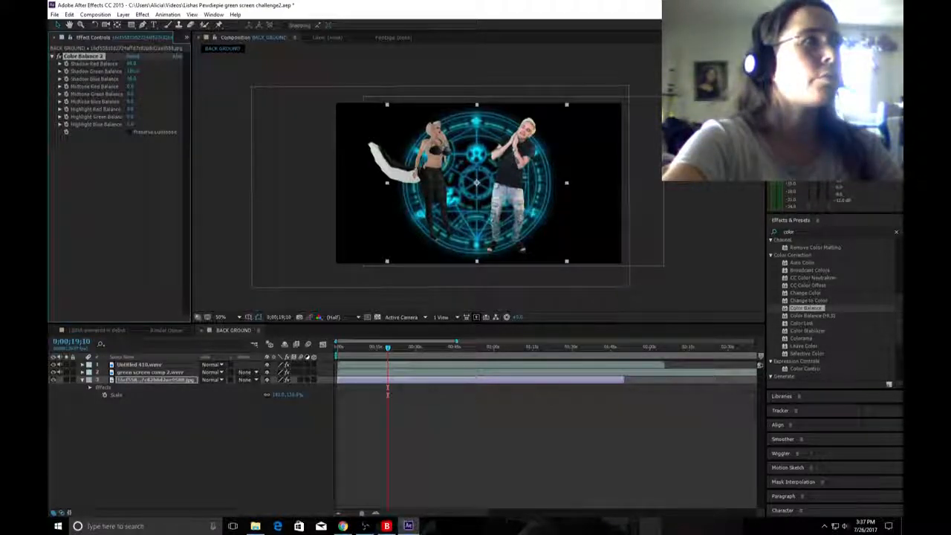
{"action": "left_click_drag", "start_coordinate": [138, 86], "coordinate": [176, 86]}
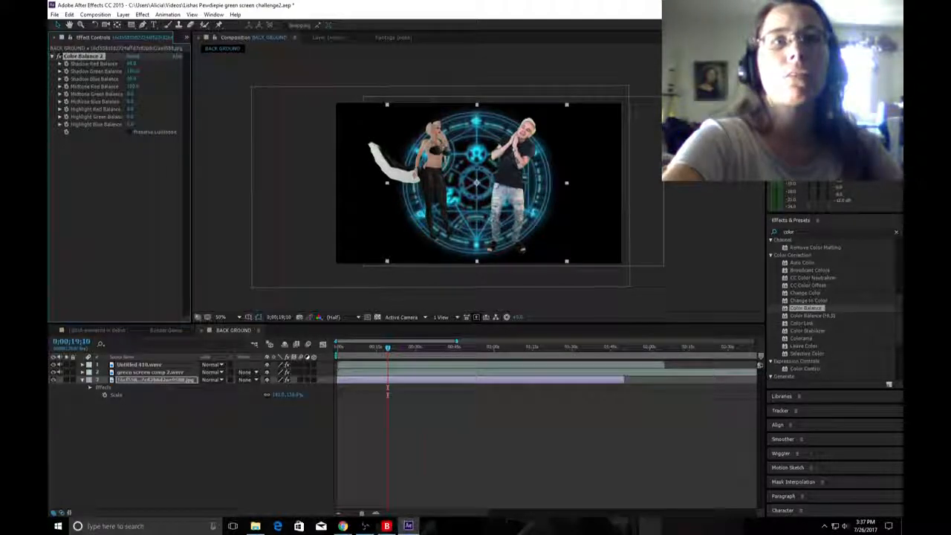
Search the effects for "glow" and apply the Glow effect to the JPG background layer.
{"action": "left_click", "coordinate": [790, 232]}
{"action": "type", "text": "g"}
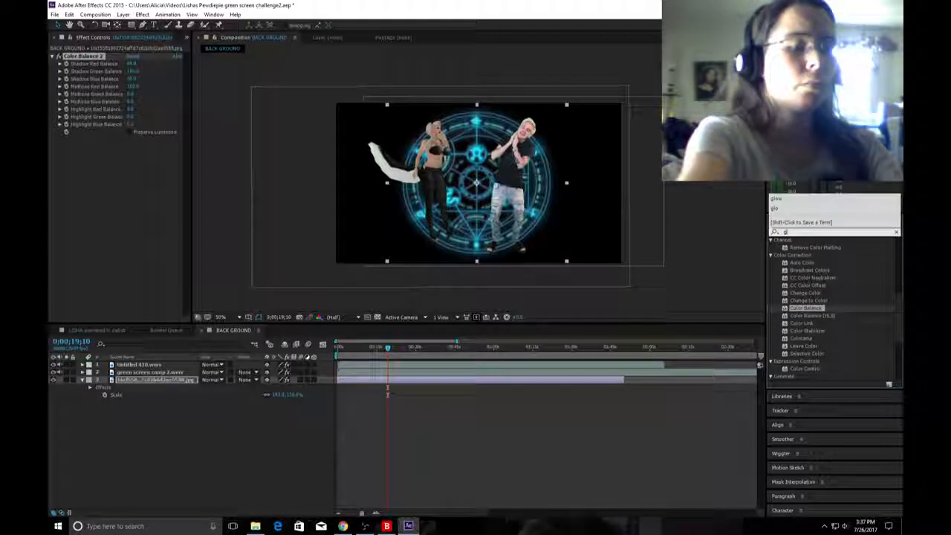
{"action": "type", "text": "low"}
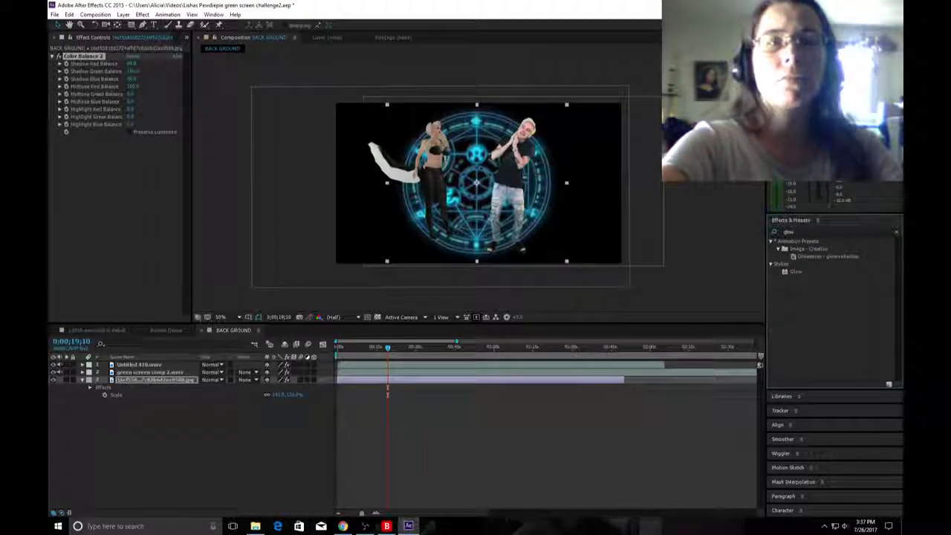
{"action": "left_click_drag", "start_coordinate": [796, 271], "coordinate": [156, 379]}
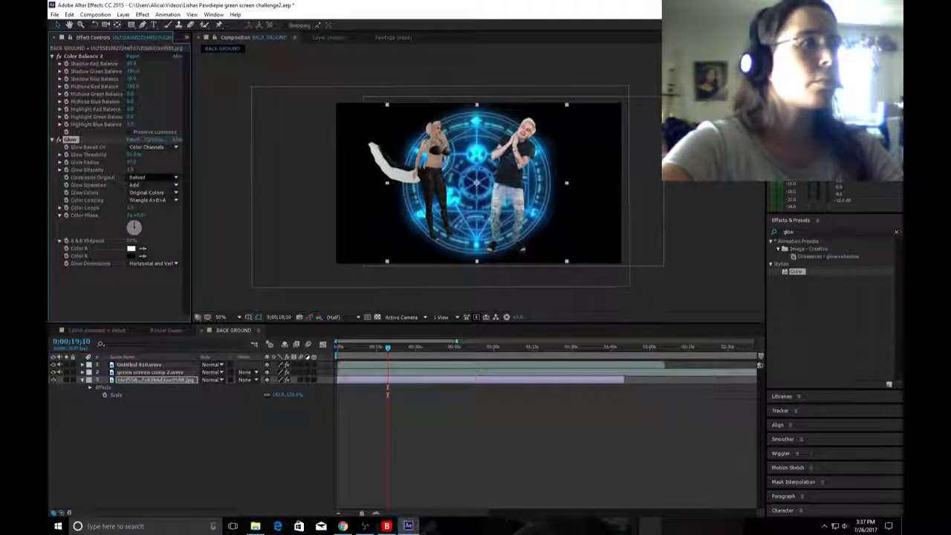
Try the Multiply operation for the background's Glow effect, with Composite Original kept on Behind.
{"action": "left_click", "coordinate": [154, 184]}
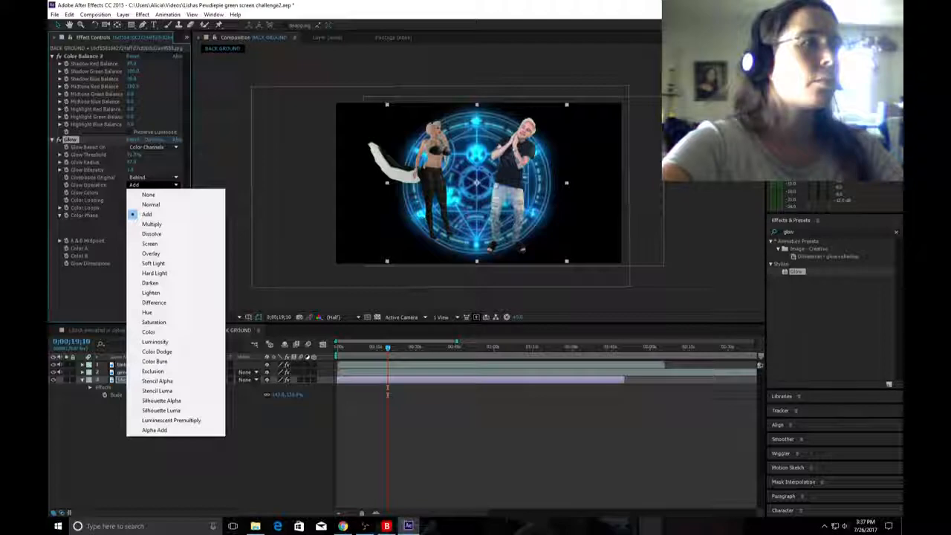
{"action": "left_click", "coordinate": [152, 223]}
{"action": "left_click", "coordinate": [154, 178]}
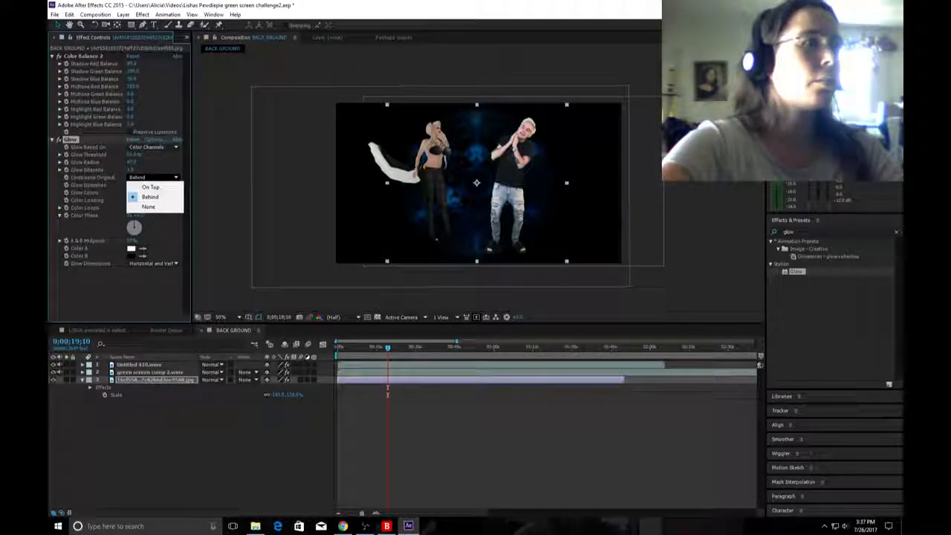
{"action": "left_click", "coordinate": [150, 197]}
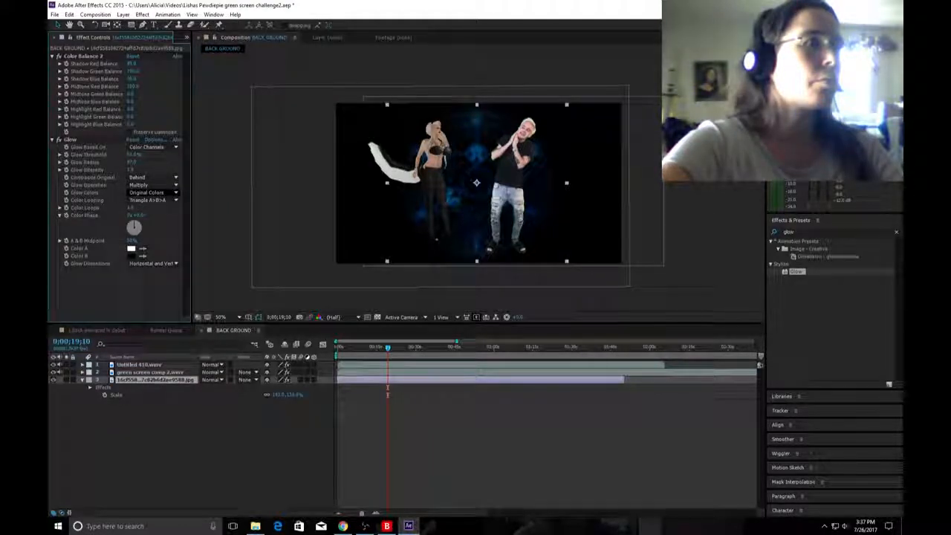
Keep the Glow Colors on Original Colors, try None as the Glow Operation, and switch it to Normal.
{"action": "left_click", "coordinate": [152, 192]}
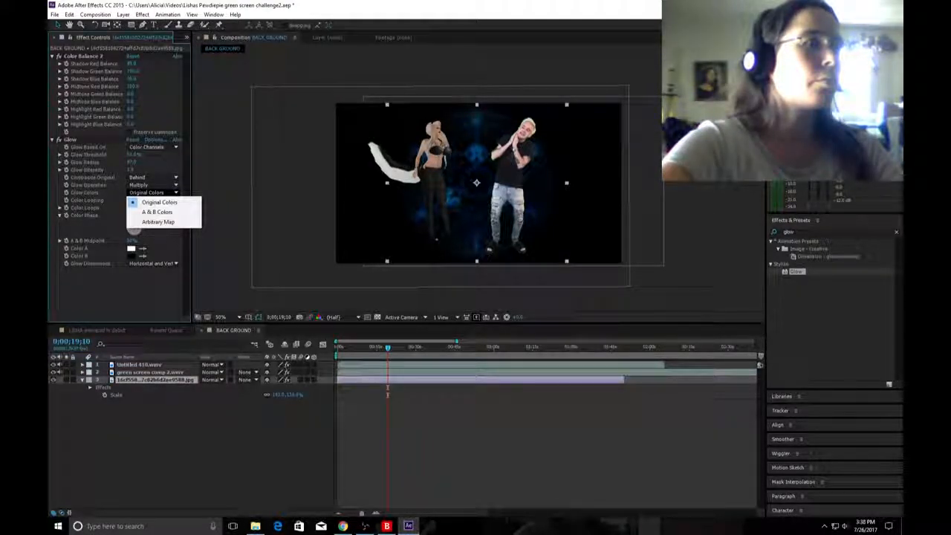
{"action": "left_click", "coordinate": [152, 185]}
{"action": "left_click", "coordinate": [153, 185]}
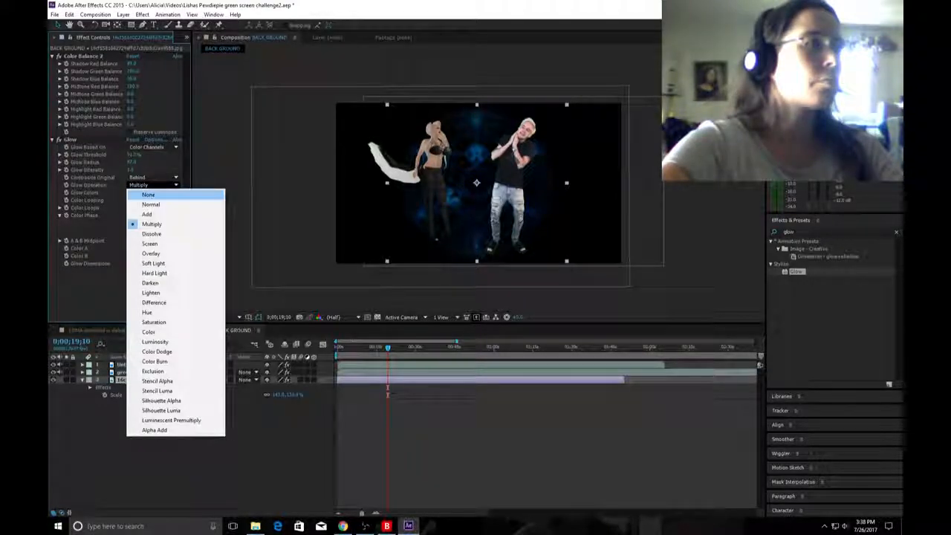
{"action": "left_click", "coordinate": [148, 194]}
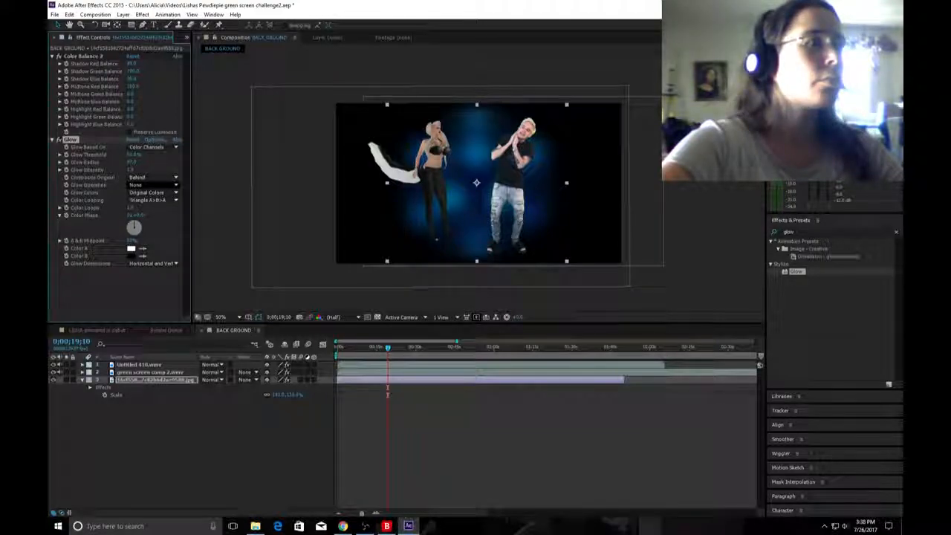
{"action": "left_click", "coordinate": [151, 185]}
{"action": "left_click", "coordinate": [151, 201]}
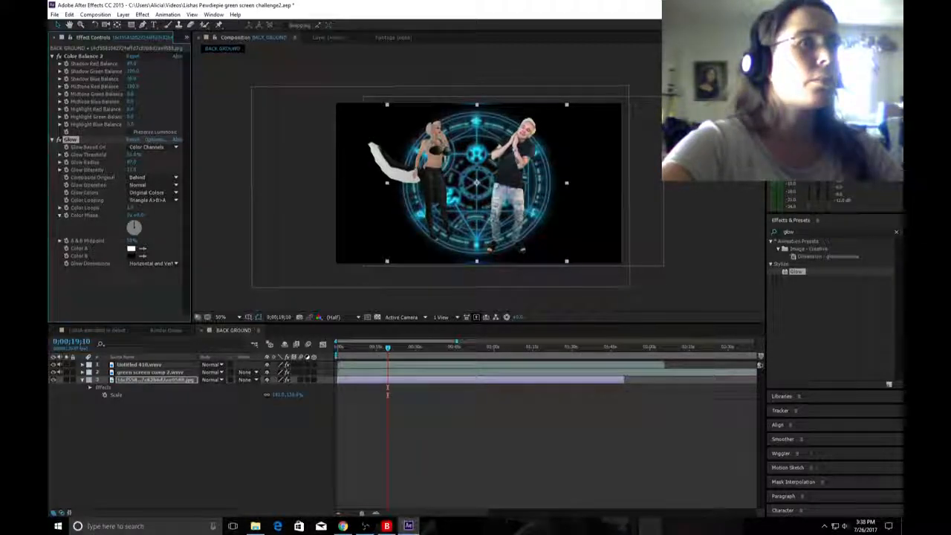
Stretch the JPG background layer slightly taller in the BACK GROUND composition.
{"action": "left_click", "coordinate": [256, 37]}
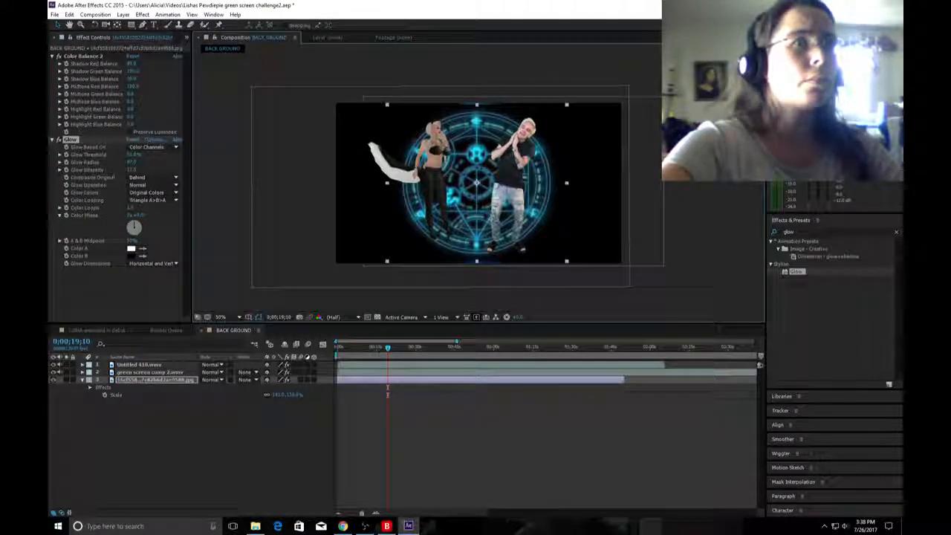
{"action": "left_click_drag", "start_coordinate": [476, 262], "coordinate": [477, 267]}
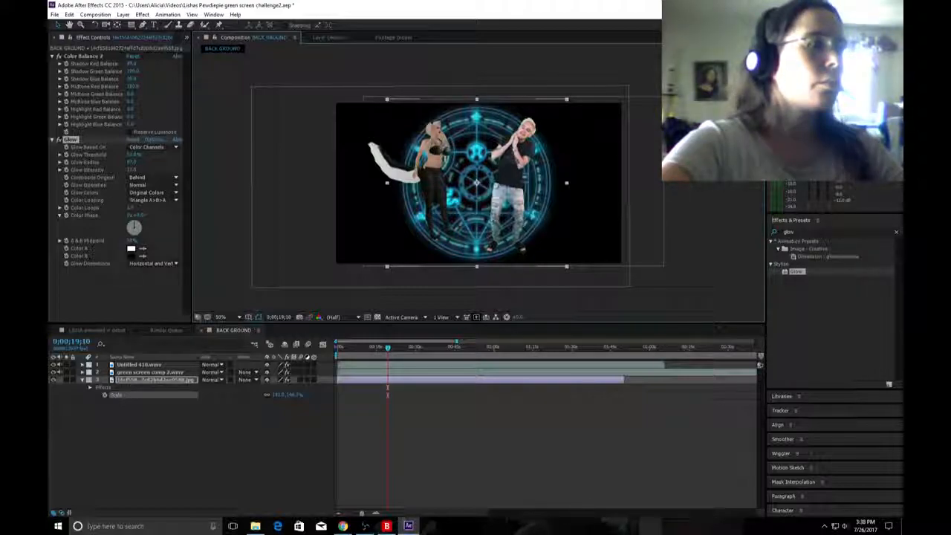
Set the Glow effect's Color A to pure red (FF0000) and Color B to a bright yellow-green.
{"action": "left_click", "coordinate": [131, 249]}
{"action": "left_click", "coordinate": [516, 278]}
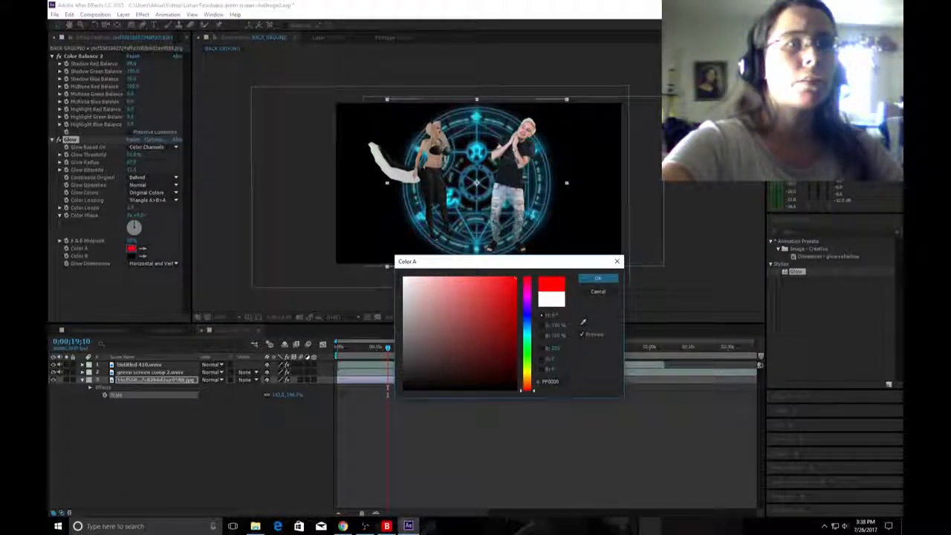
{"action": "key", "text": "Return"}
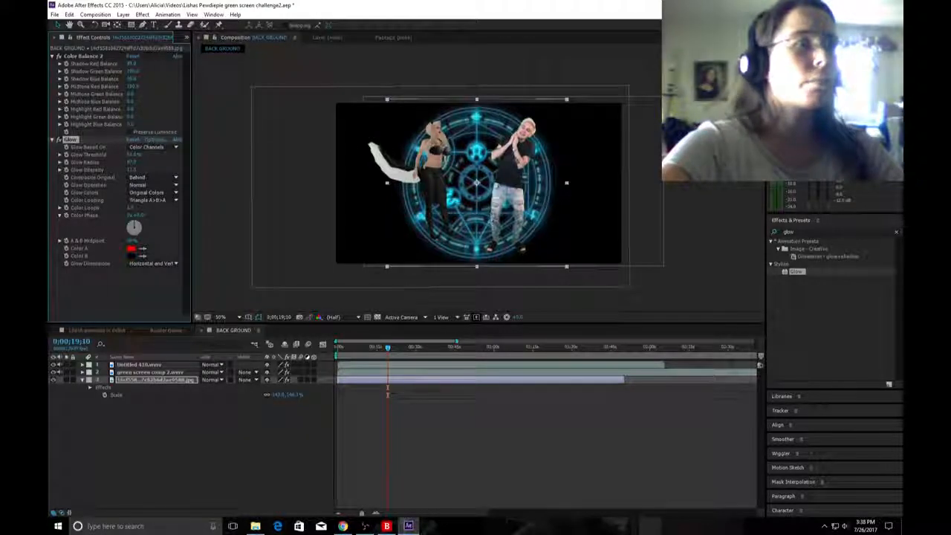
{"action": "left_click", "coordinate": [132, 256]}
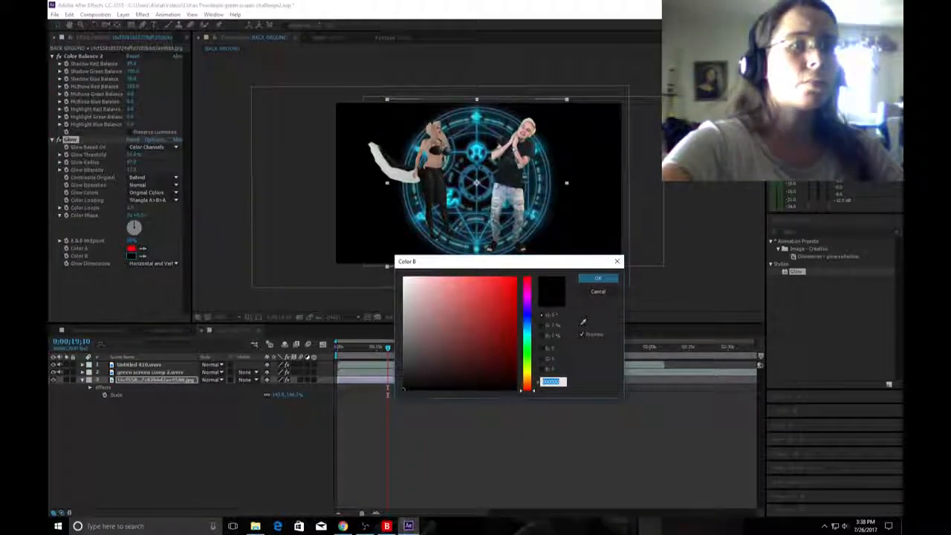
{"action": "left_click", "coordinate": [527, 370]}
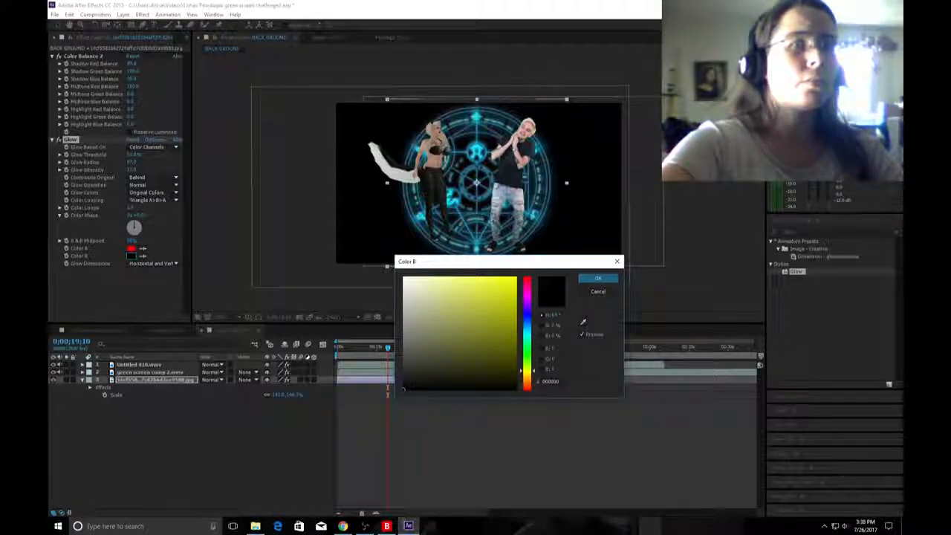
{"action": "key", "text": "Return"}
{"action": "left_click", "coordinate": [131, 256]}
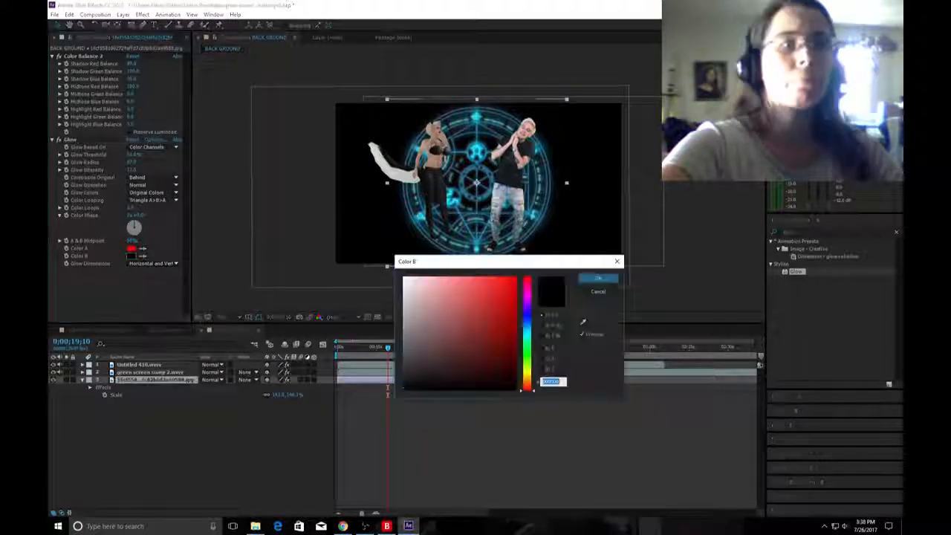
{"action": "left_click", "coordinate": [527, 369]}
{"action": "left_click", "coordinate": [515, 278]}
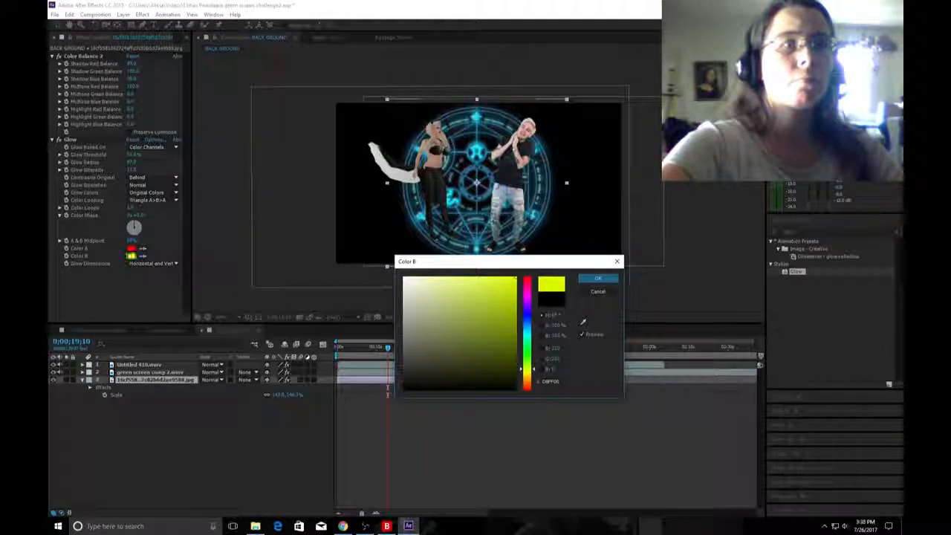
{"action": "left_click", "coordinate": [598, 278]}
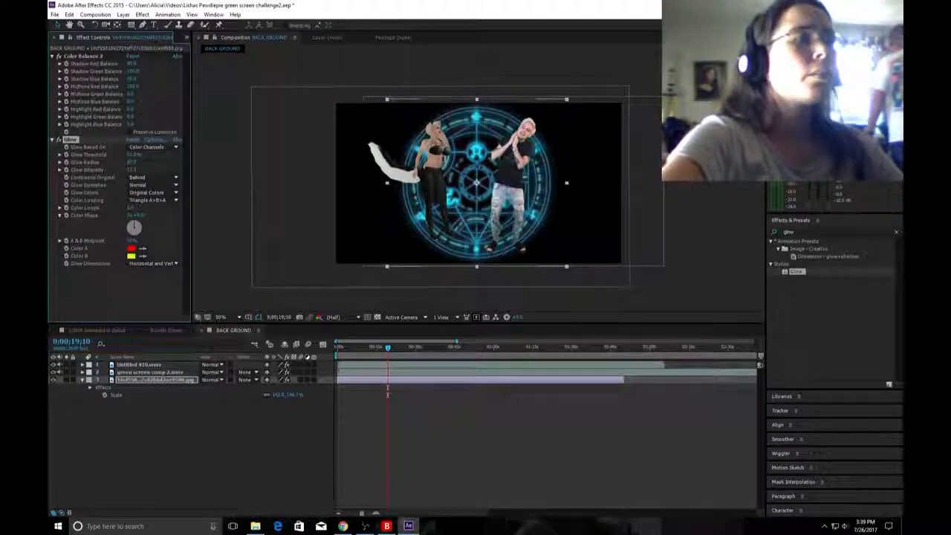
Set the Glow Operation of the background's Glow effect to Screen.
{"action": "left_click", "coordinate": [152, 184]}
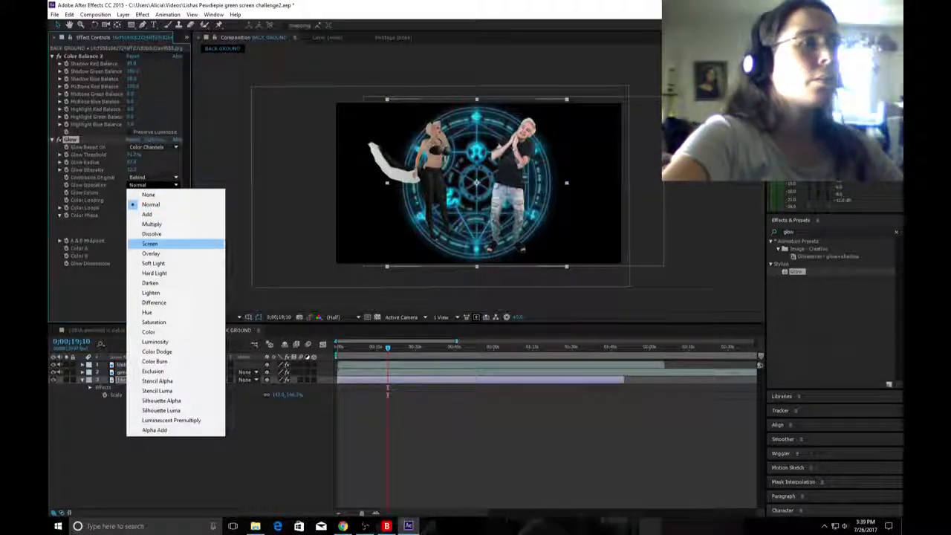
{"action": "left_click", "coordinate": [160, 242]}
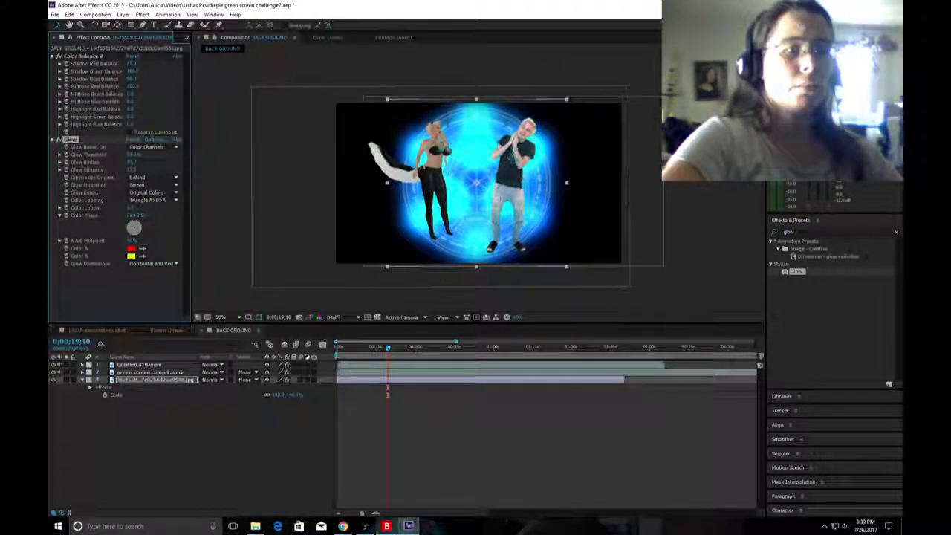
Check the live YouNow broadcast in Chrome, switch back to After Effects and save the project.
{"action": "left_click", "coordinate": [343, 526]}
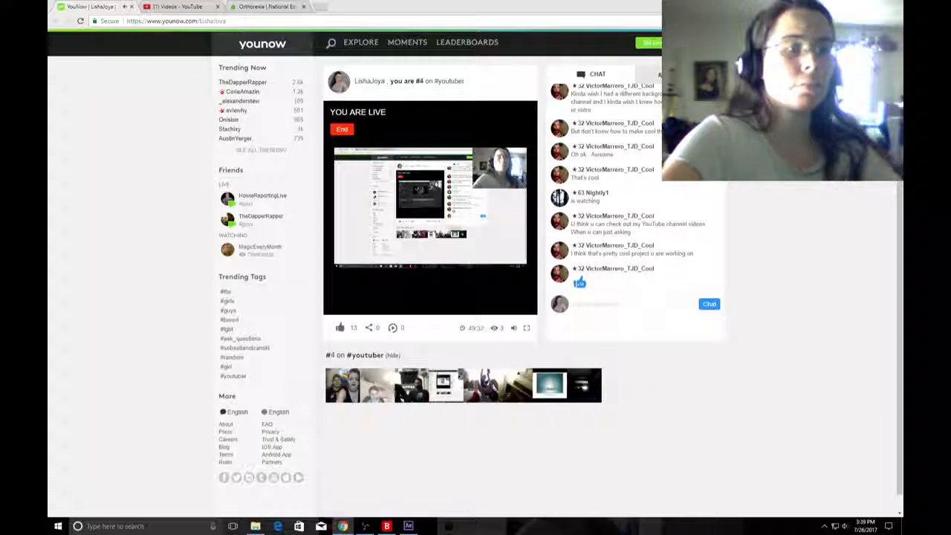
{"action": "left_click", "coordinate": [408, 526]}
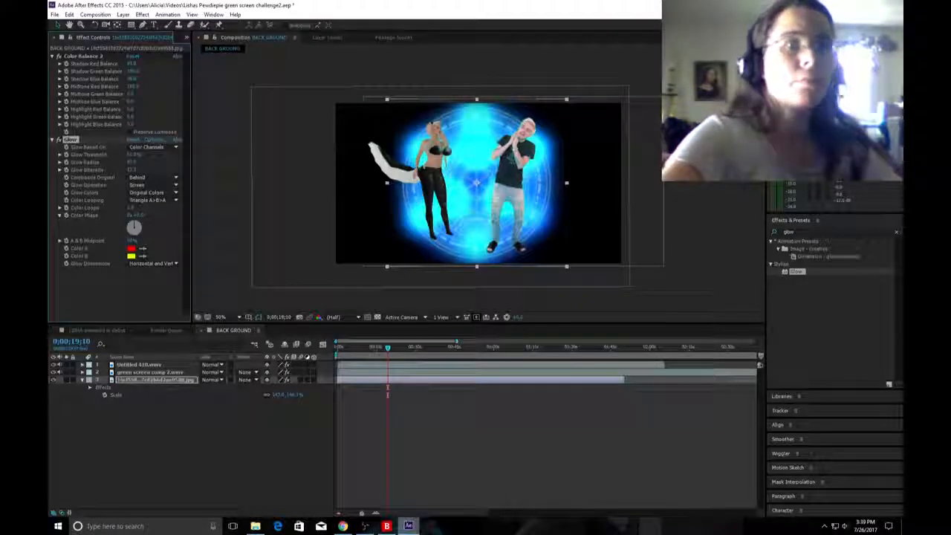
{"action": "left_click", "coordinate": [54, 14]}
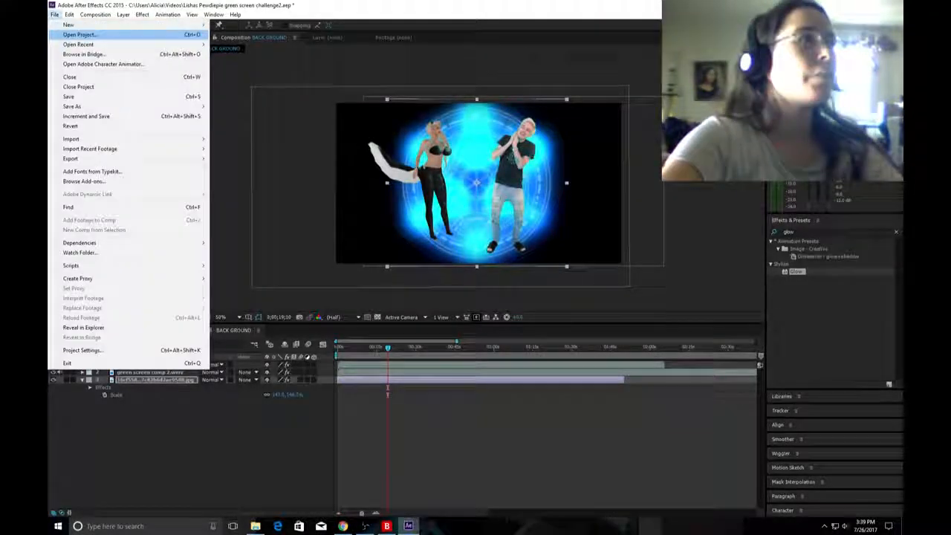
{"action": "left_click", "coordinate": [74, 96]}
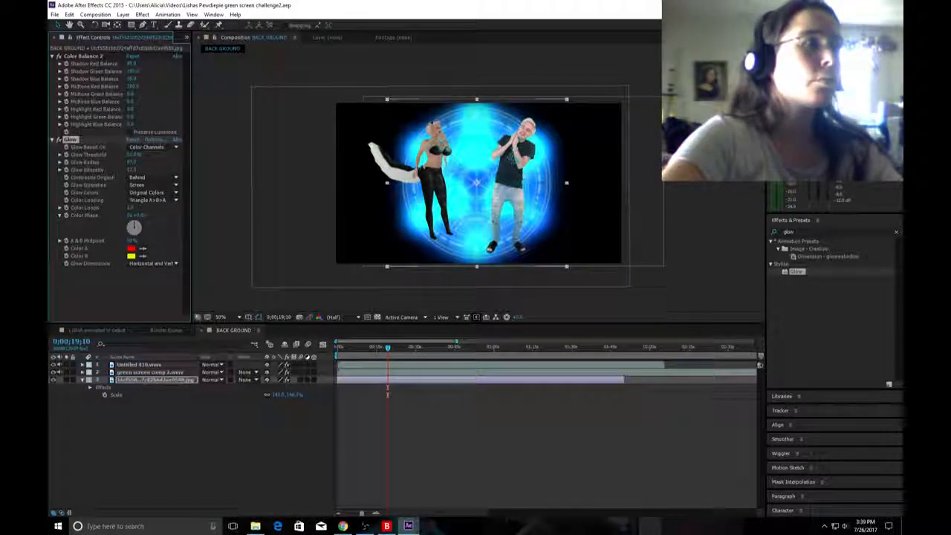
Reduce the background's Glow Radius and try a very strong Glow Intensity of 255.
{"action": "left_click", "coordinate": [113, 294]}
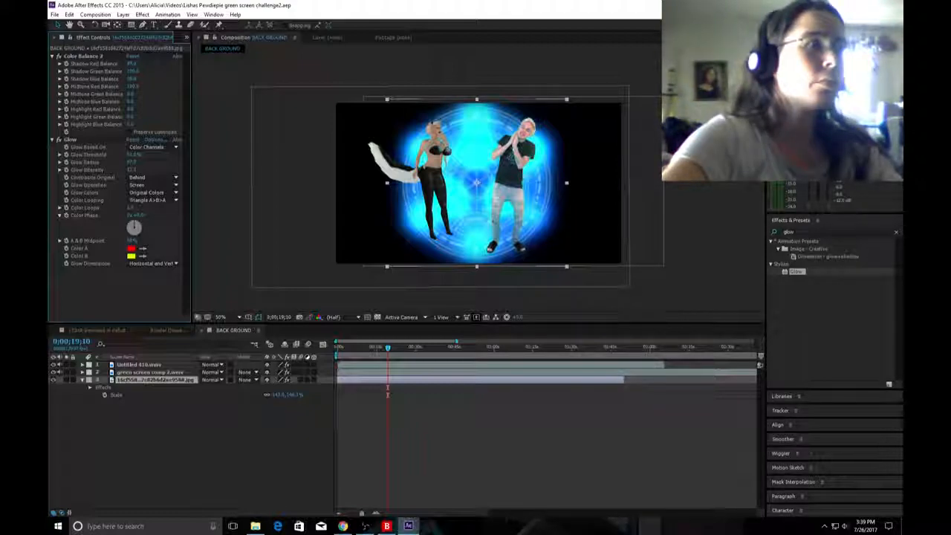
{"action": "mouse_move", "coordinate": [131, 162]}
{"action": "left_mouse_down"}
{"action": "mouse_move", "coordinate": [90, 162]}
{"action": "mouse_move", "coordinate": [146, 162]}
{"action": "left_mouse_up"}
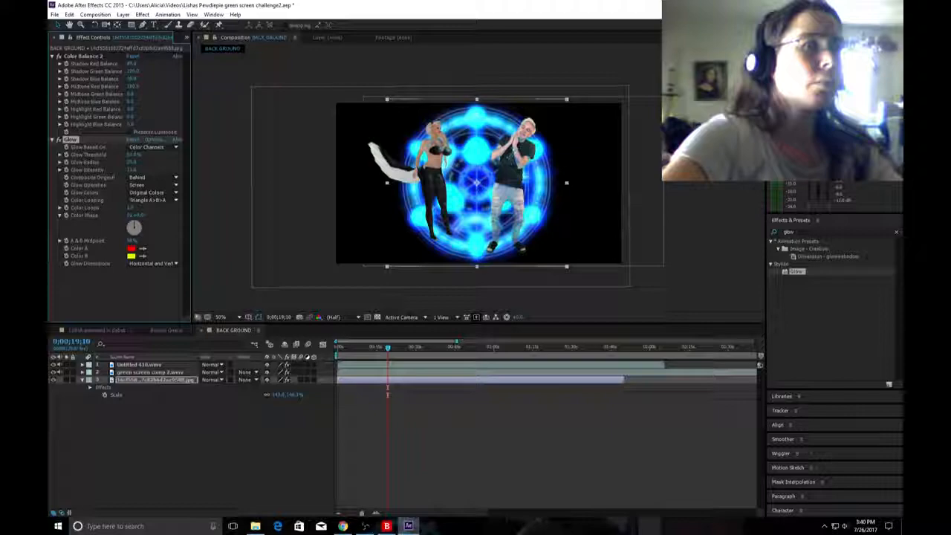
{"action": "left_click", "coordinate": [132, 170]}
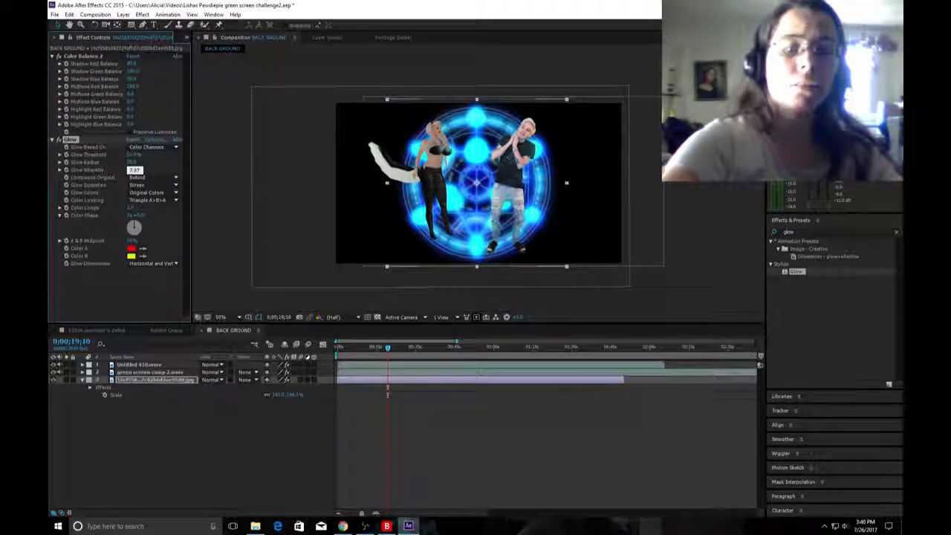
{"action": "type", "text": "15"}
{"action": "key", "text": "Return"}
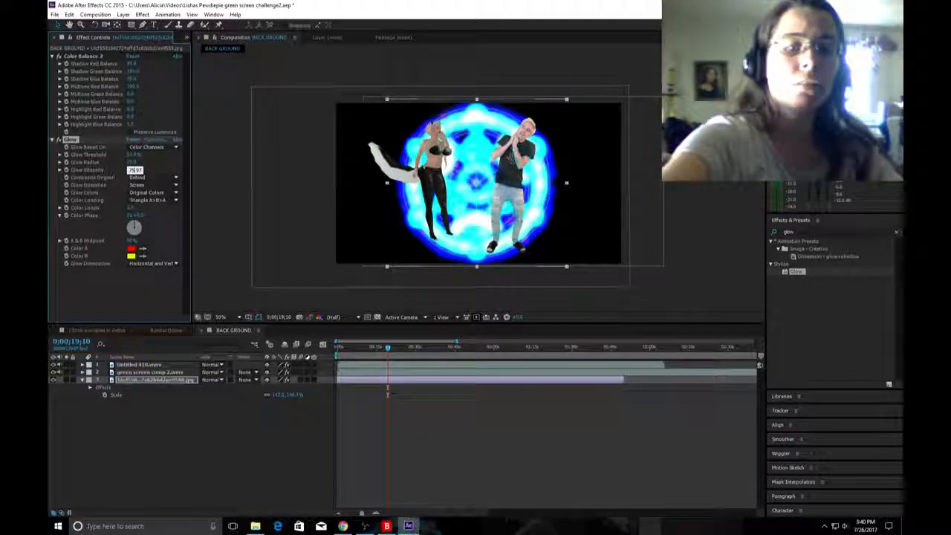
{"action": "key", "text": "Return"}
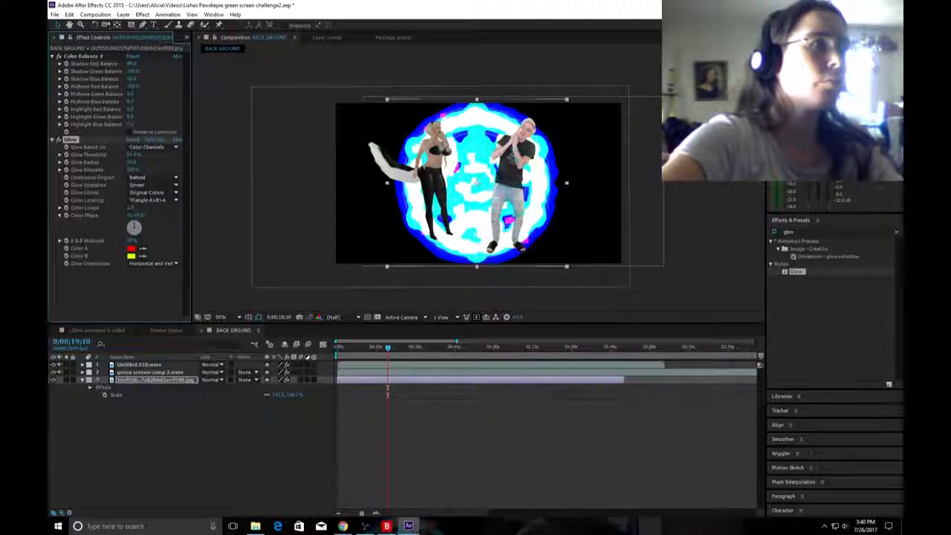
Set the background's Glow Intensity to 0 and lower its Glow Radius further.
{"action": "left_click", "coordinate": [134, 170]}
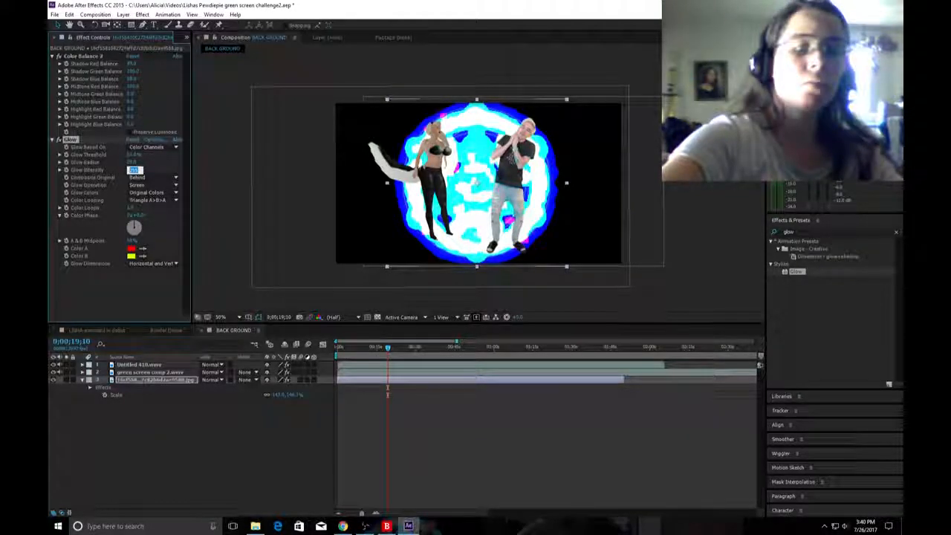
{"action": "type", "text": "0"}
{"action": "key", "text": "Return"}
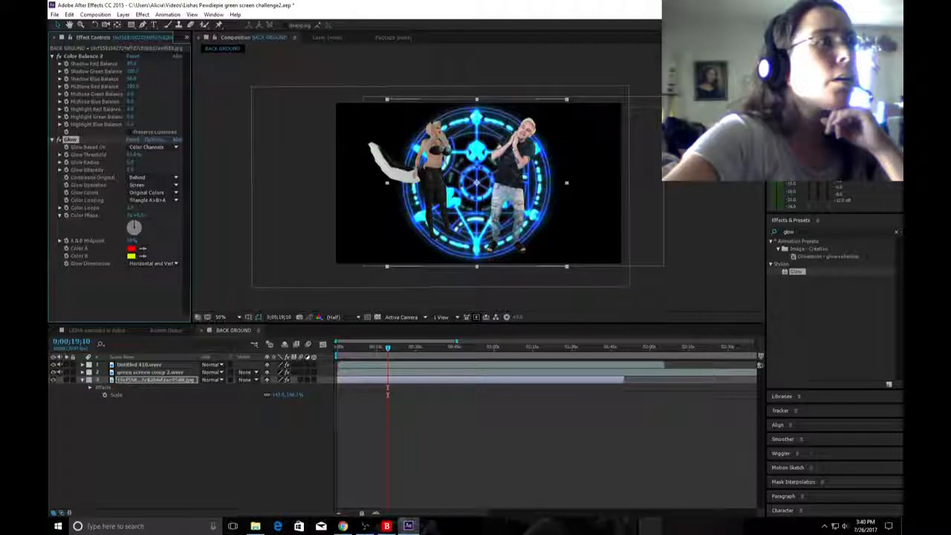
Try a Glow Threshold of 100% on the background layer and lower it to about 47%.
{"action": "left_click", "coordinate": [111, 294]}
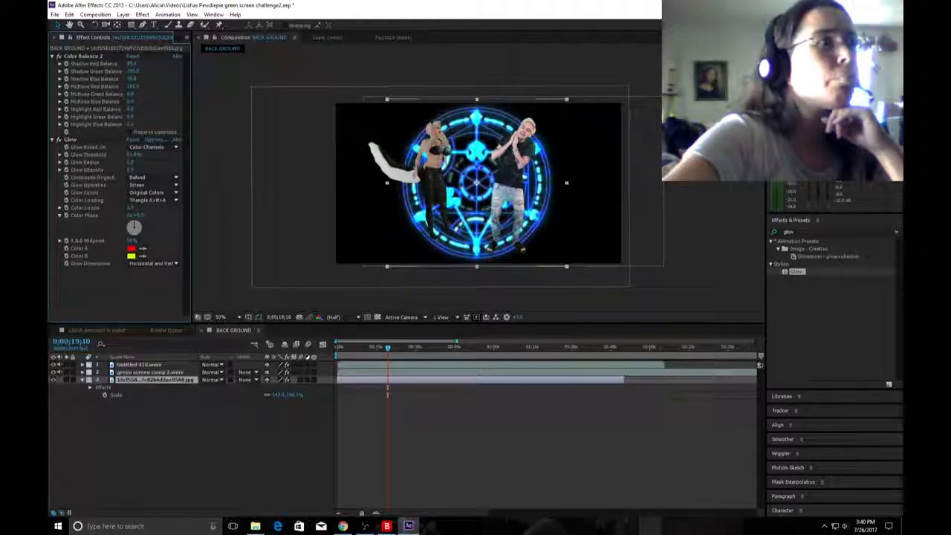
{"action": "left_click", "coordinate": [134, 155]}
{"action": "type", "text": "100"}
{"action": "key", "text": "Return"}
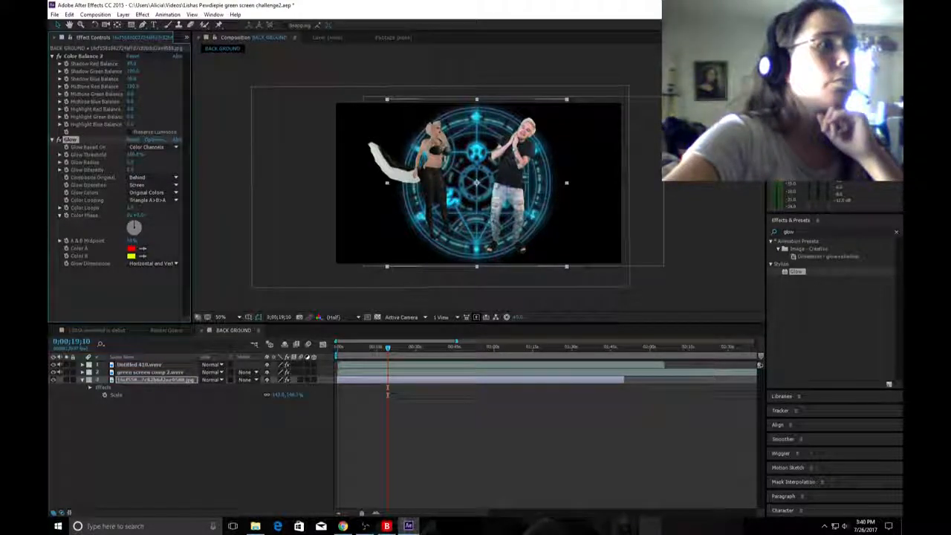
{"action": "left_click_drag", "start_coordinate": [134, 155], "coordinate": [95, 155]}
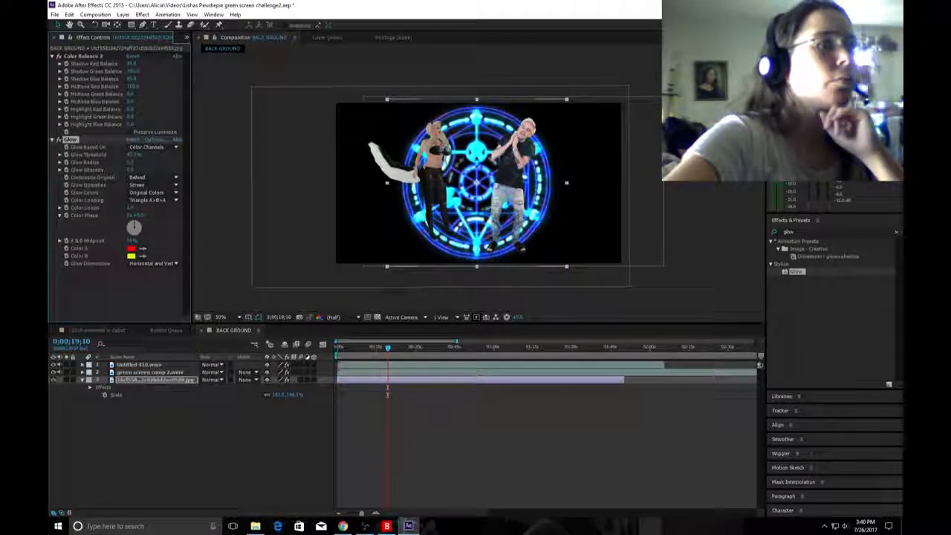
Raise the background layer's Midtone Green and Highlight Red Balance and lower its Highlight Green Balance for a more purple color.
{"action": "left_click_drag", "start_coordinate": [131, 162], "coordinate": [131, 162]}
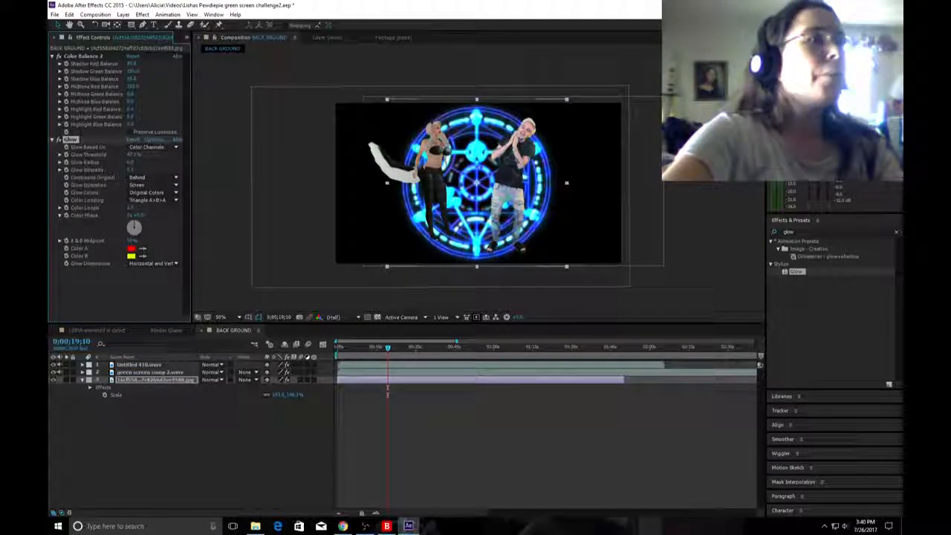
{"action": "left_click_drag", "start_coordinate": [130, 95], "coordinate": [145, 95]}
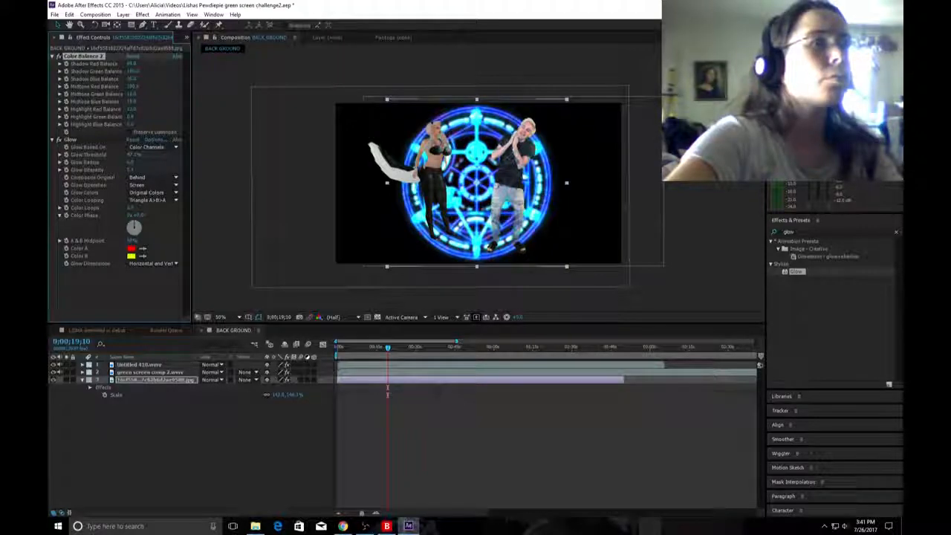
{"action": "left_click_drag", "start_coordinate": [130, 110], "coordinate": [151, 109]}
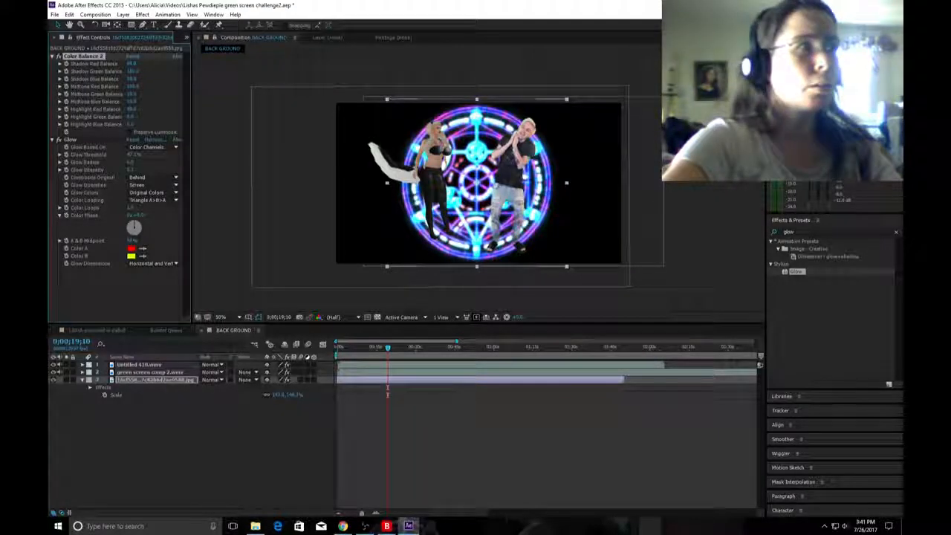
{"action": "left_click_drag", "start_coordinate": [130, 117], "coordinate": [102, 117]}
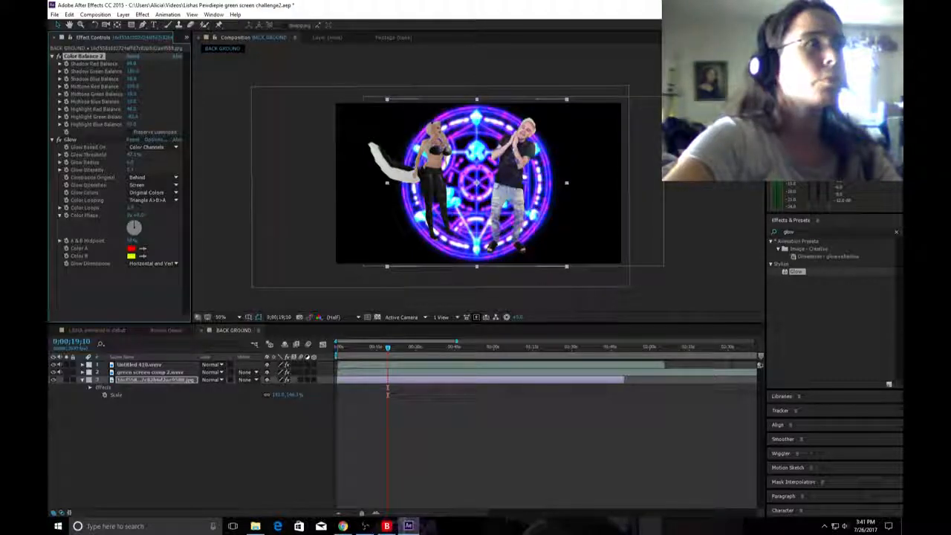
Save the project and preview the BACK GROUND composition from its first frame.
{"action": "left_click", "coordinate": [54, 14]}
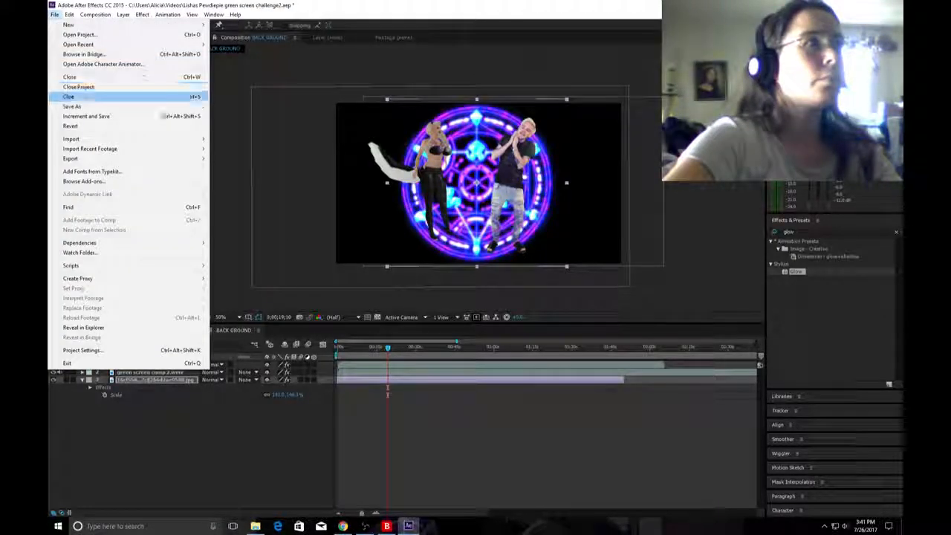
{"action": "left_click", "coordinate": [67, 94]}
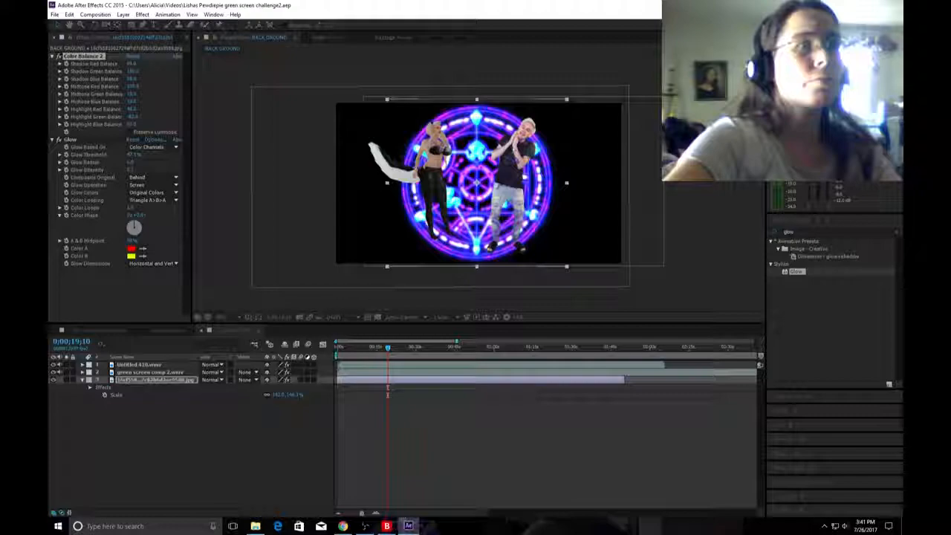
{"action": "mouse_move", "coordinate": [343, 526]}
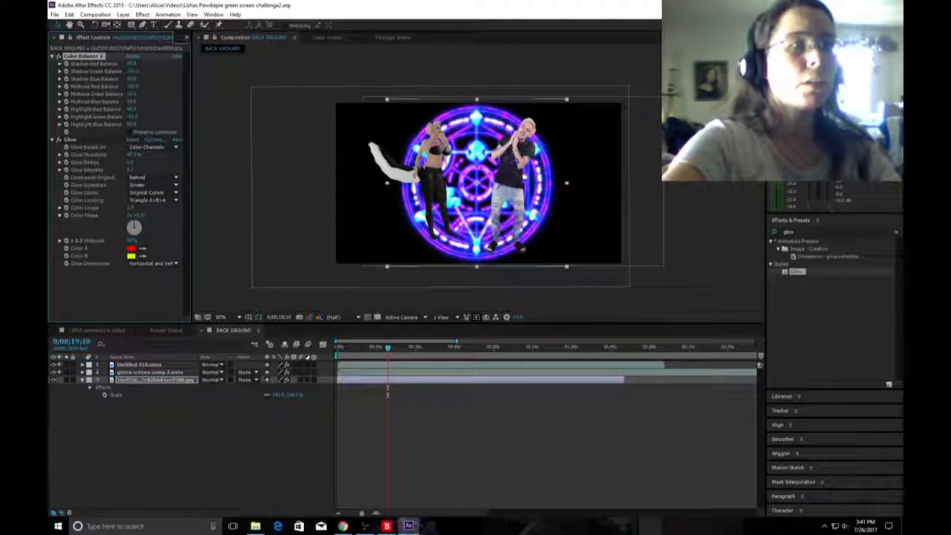
{"action": "left_click_drag", "start_coordinate": [388, 347], "coordinate": [338, 347]}
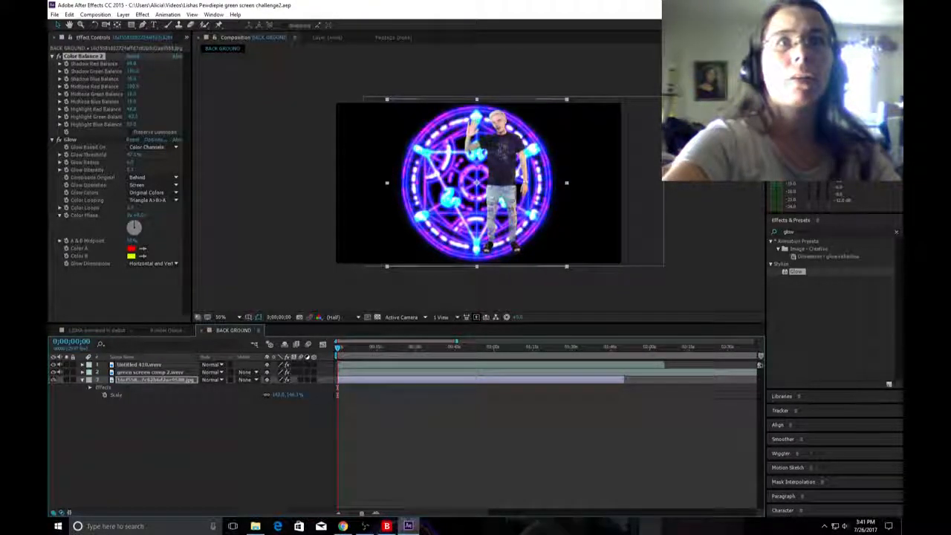
{"action": "key", "text": "space"}
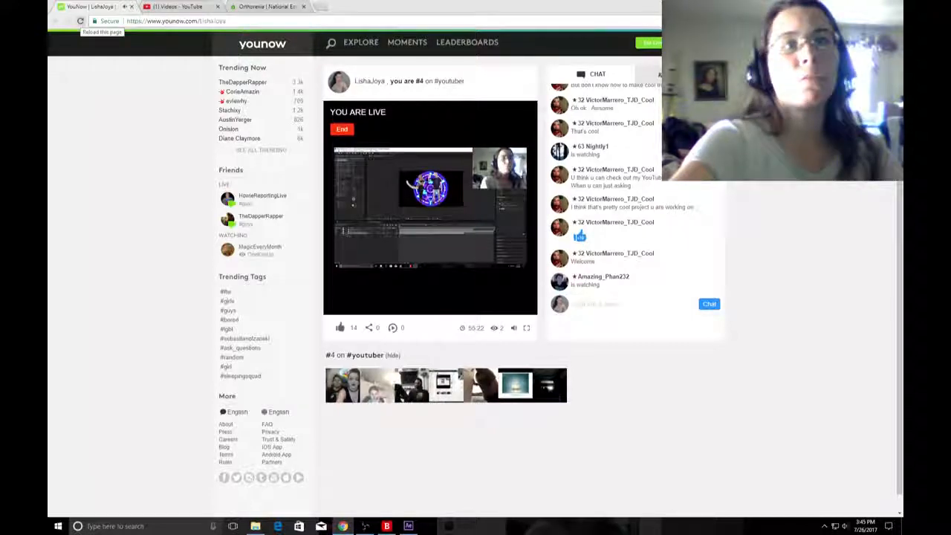
Check the live YouNow broadcast page, switch back to After Effects and replay the composition preview.
{"action": "left_click", "coordinate": [80, 21]}
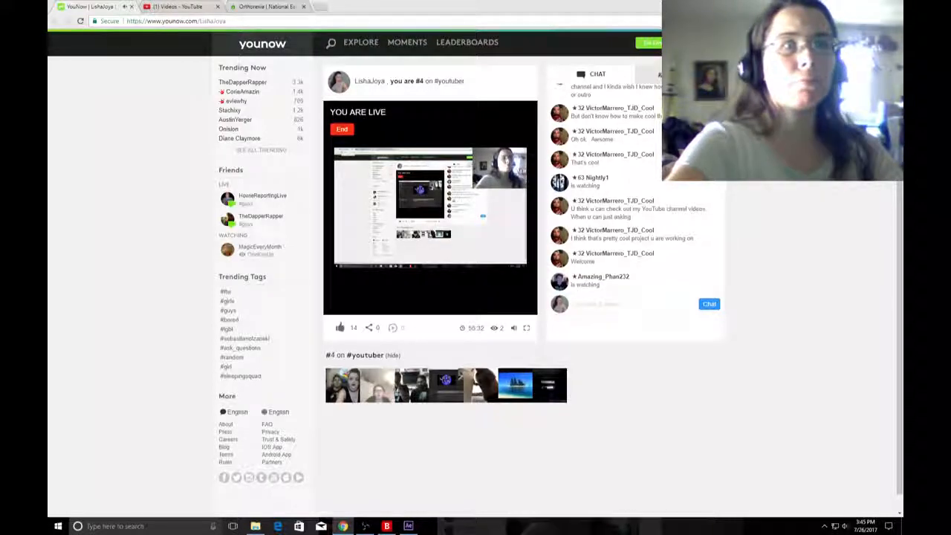
{"action": "mouse_move", "coordinate": [408, 526]}
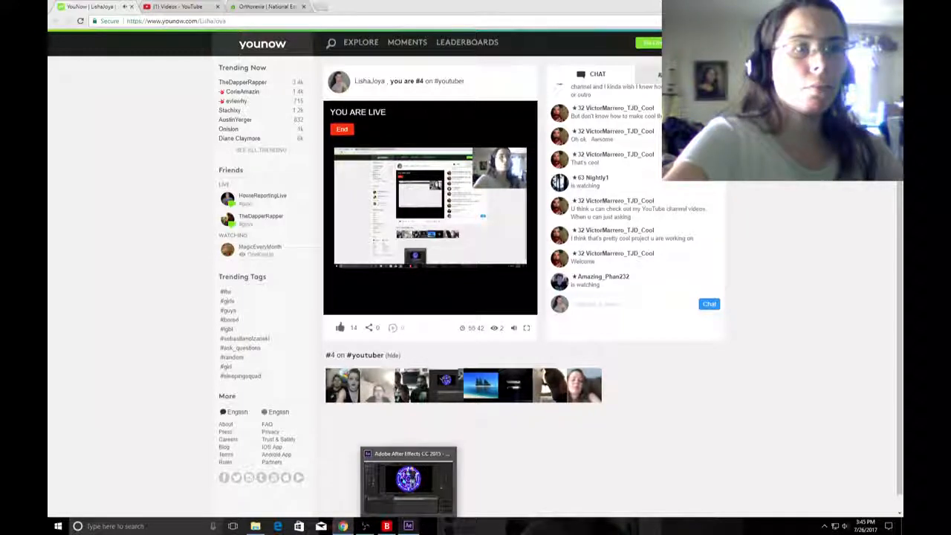
{"action": "left_click", "coordinate": [408, 526]}
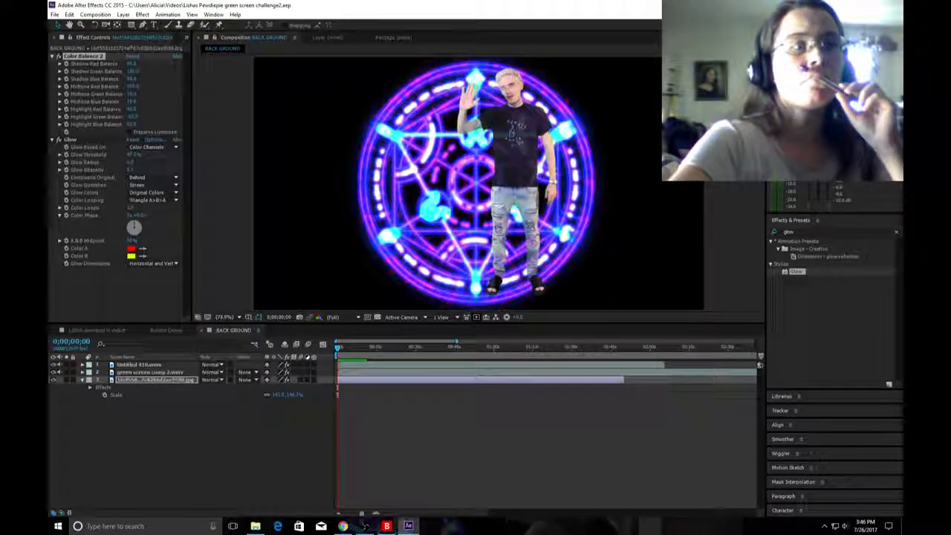
{"action": "key", "text": "space"}
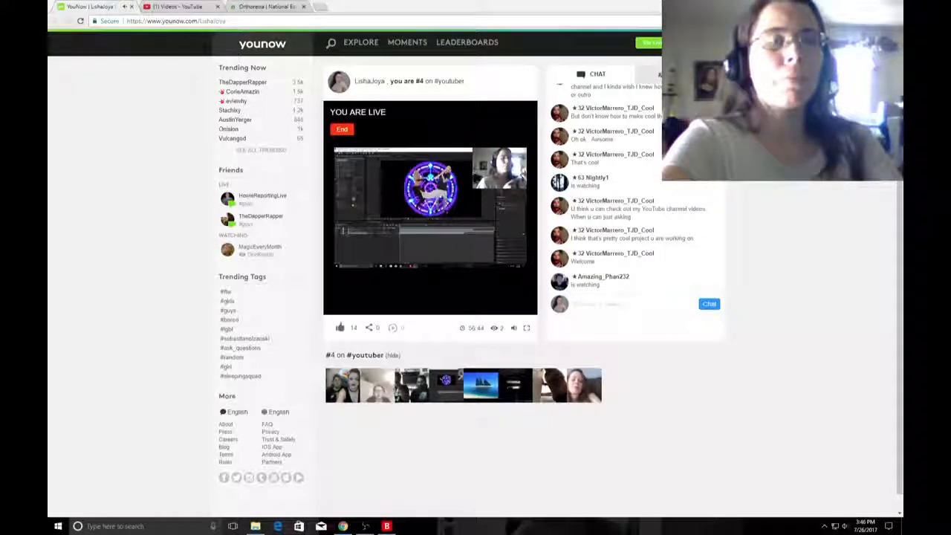
Launch VideoPad Video Editor, certify non-commercial home use and dismiss the welcome dialog.
{"action": "key", "text": "super"}
{"action": "type", "text": "vide"}
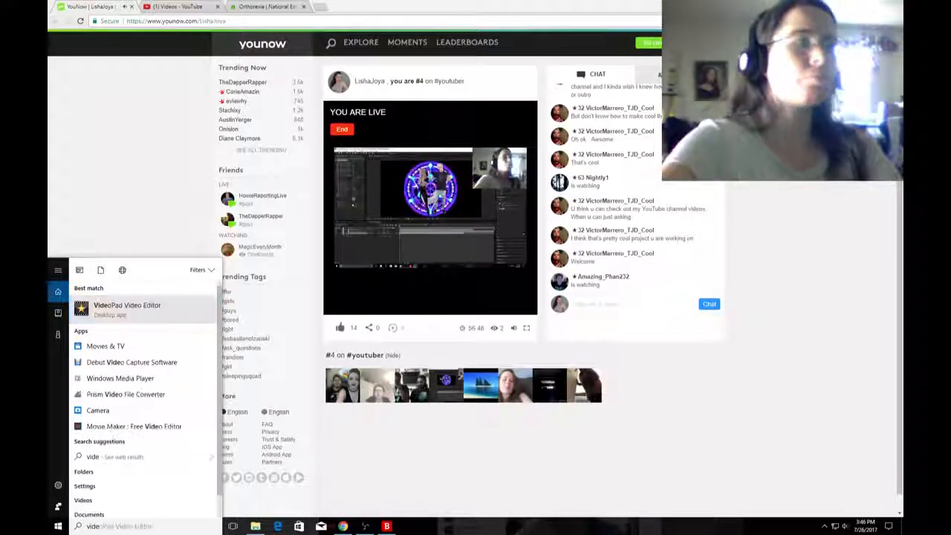
{"action": "key", "text": "Return"}
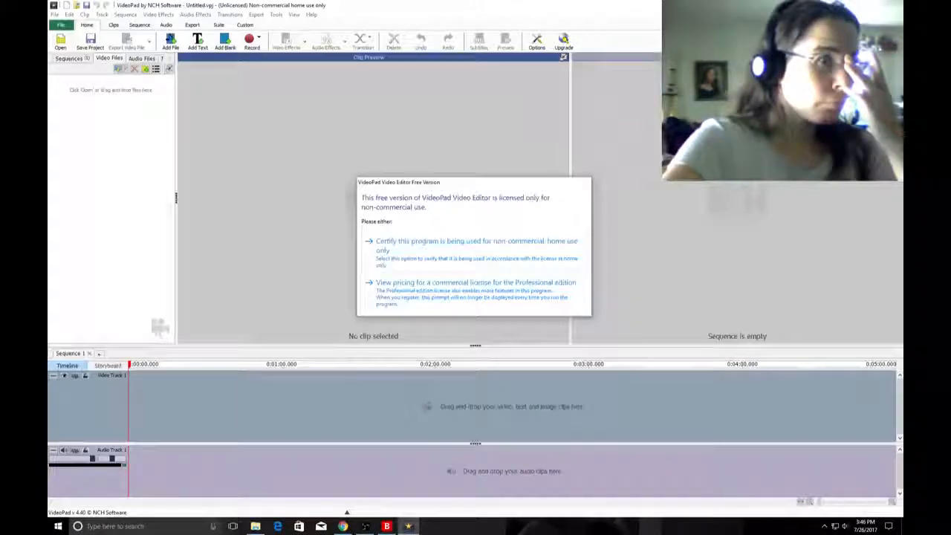
{"action": "left_click", "coordinate": [476, 246]}
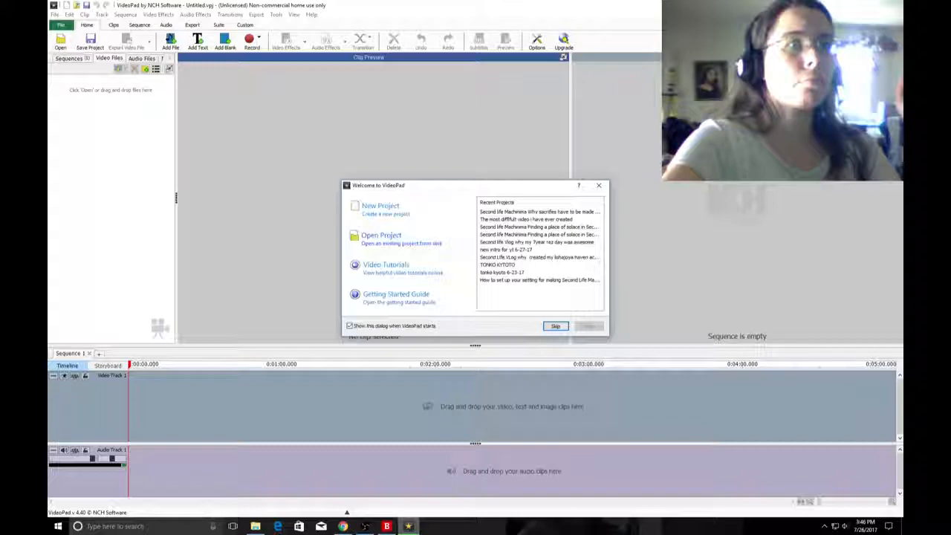
{"action": "key", "text": "Return"}
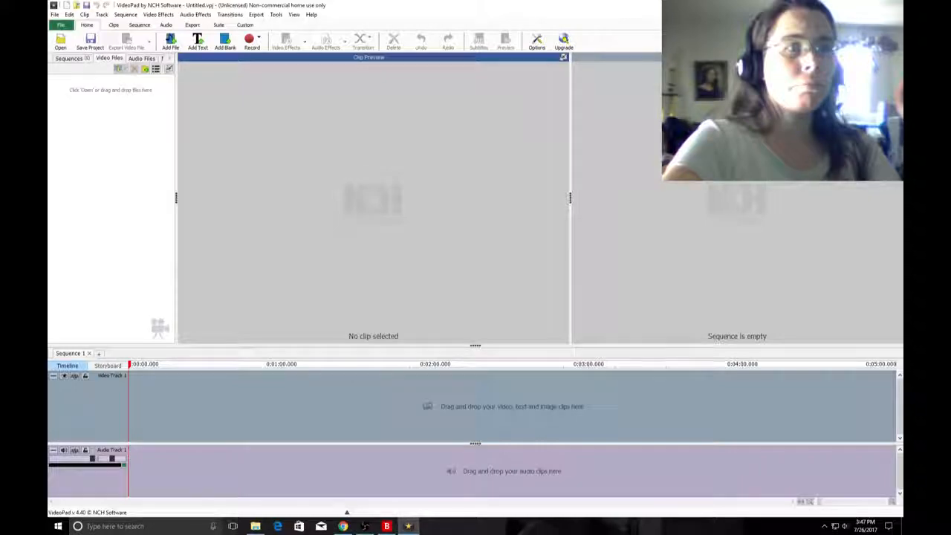
Check the Open Broadcaster Software window, the Videos folder and the YouNow broadcast, and return to VideoPad.
{"action": "left_click", "coordinate": [364, 526]}
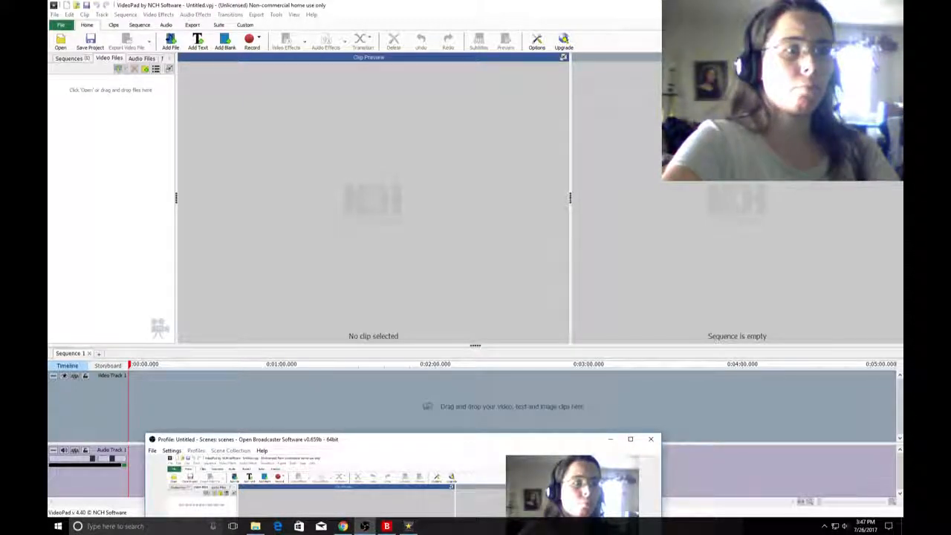
{"action": "left_click", "coordinate": [255, 526]}
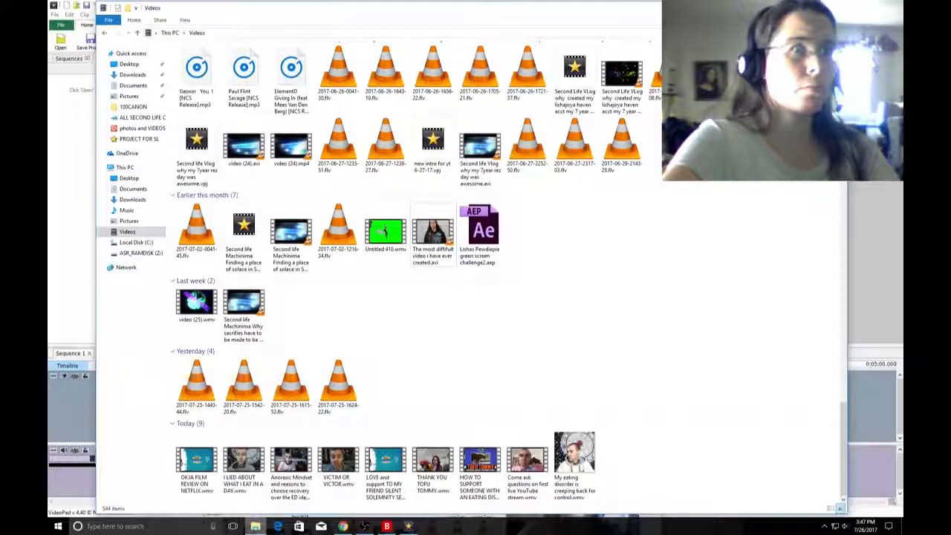
{"action": "left_click", "coordinate": [255, 526]}
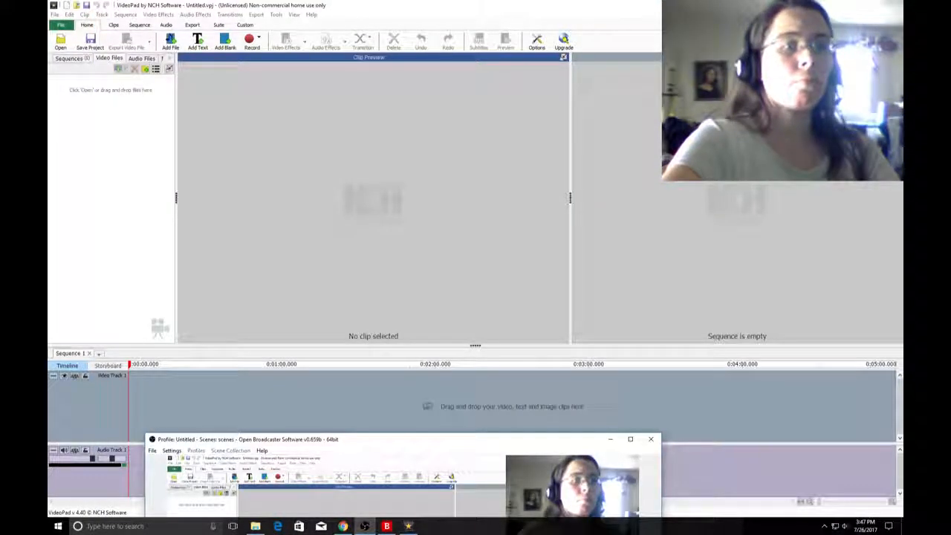
{"action": "left_click", "coordinate": [343, 526]}
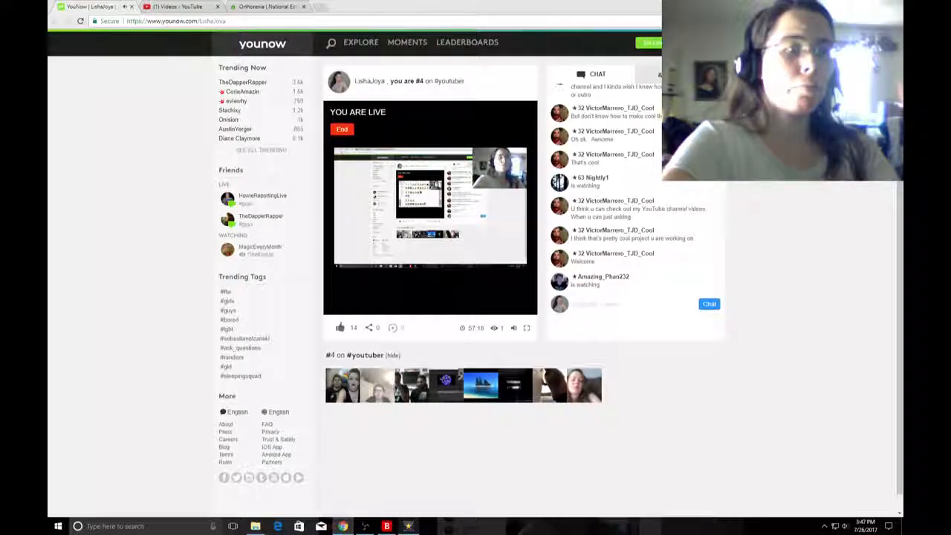
{"action": "left_click", "coordinate": [365, 526]}
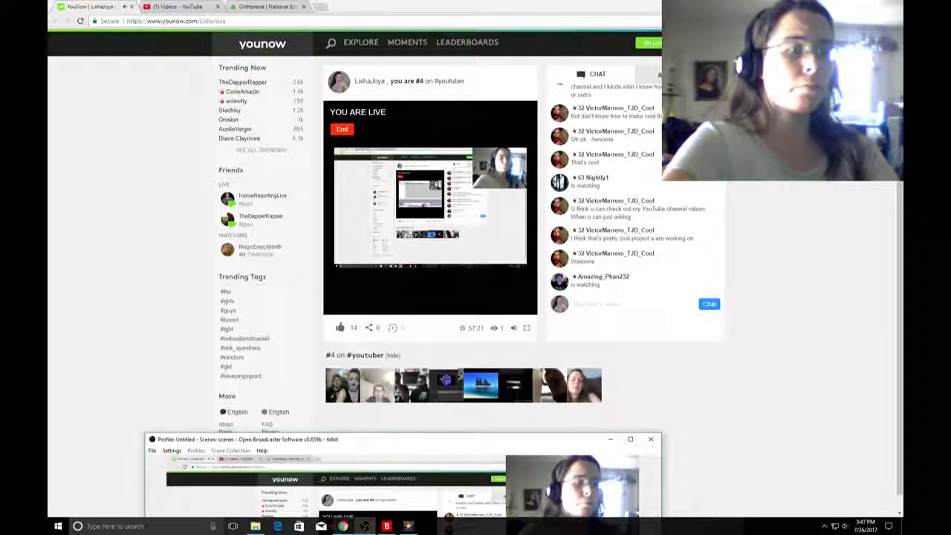
{"action": "left_click", "coordinate": [409, 526]}
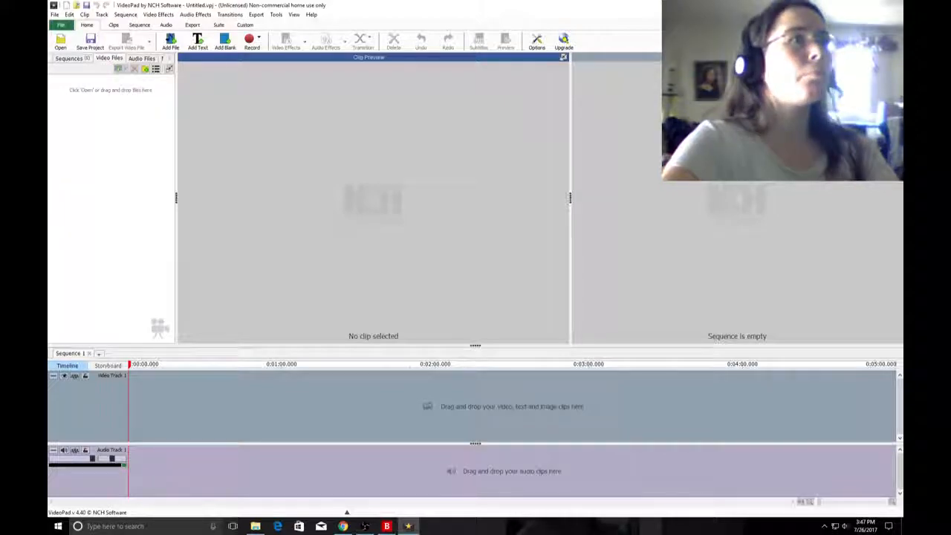
{"action": "left_click", "coordinate": [170, 42]}
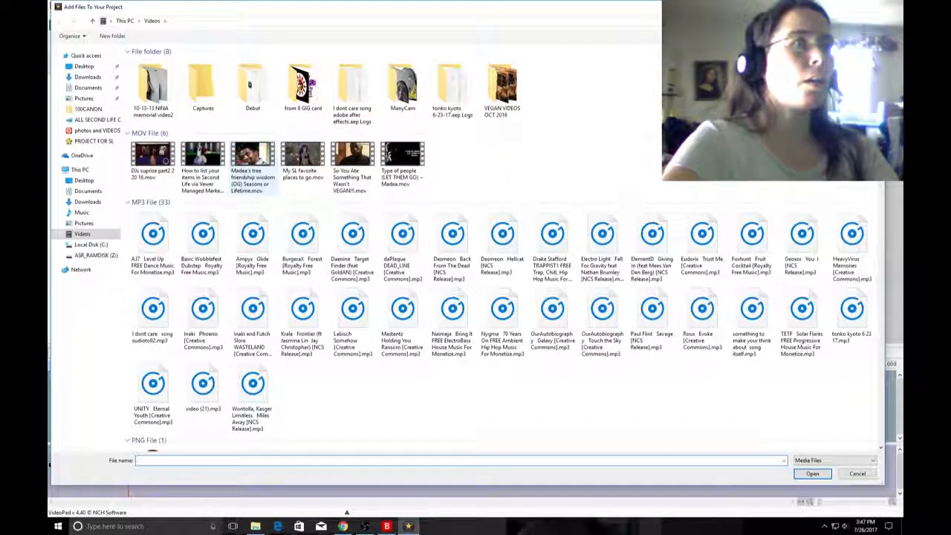
{"action": "scroll", "coordinate": [552, 298], "scroll_direction": "down", "scroll_amount": 20}
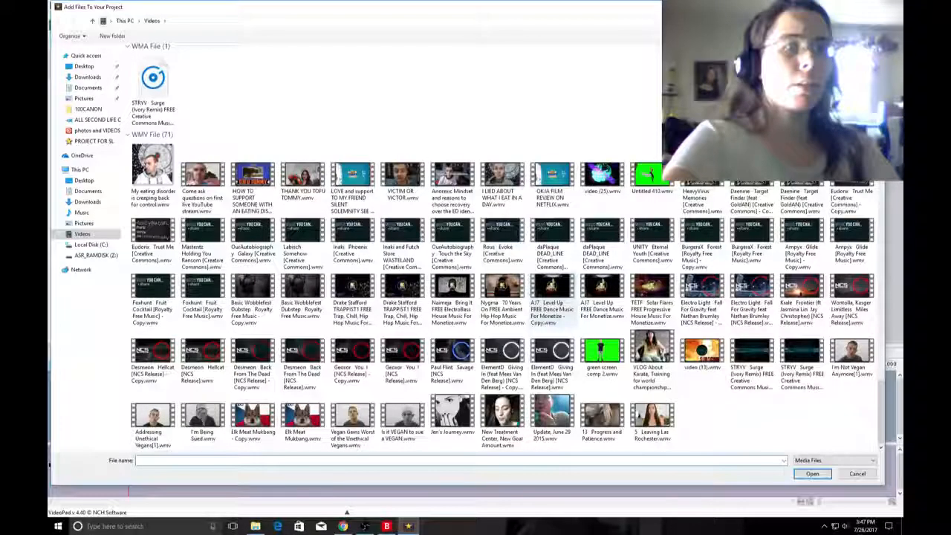
{"action": "scroll", "coordinate": [502, 256], "scroll_direction": "up", "scroll_amount": 8}
{"action": "scroll", "coordinate": [502, 256], "scroll_direction": "up", "scroll_amount": 10}
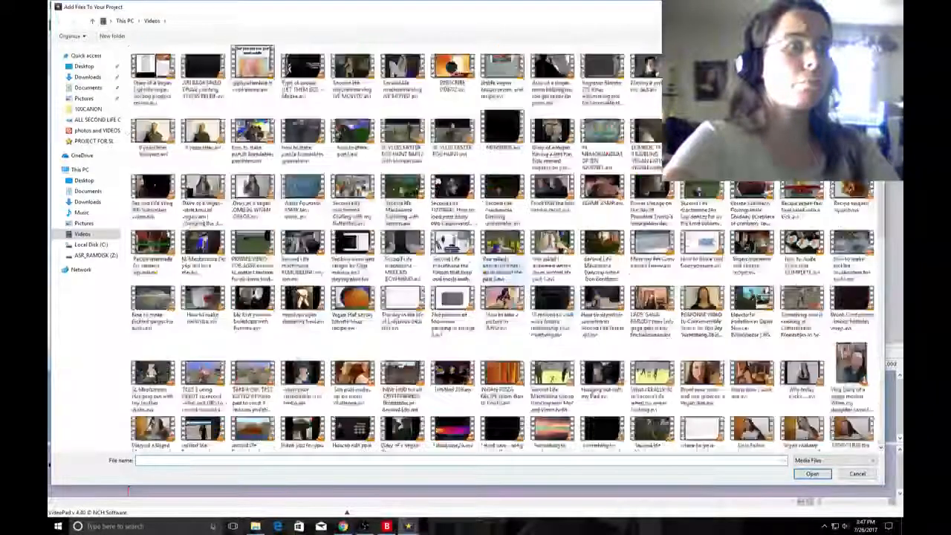
{"action": "scroll", "coordinate": [502, 256], "scroll_direction": "up", "scroll_amount": 5}
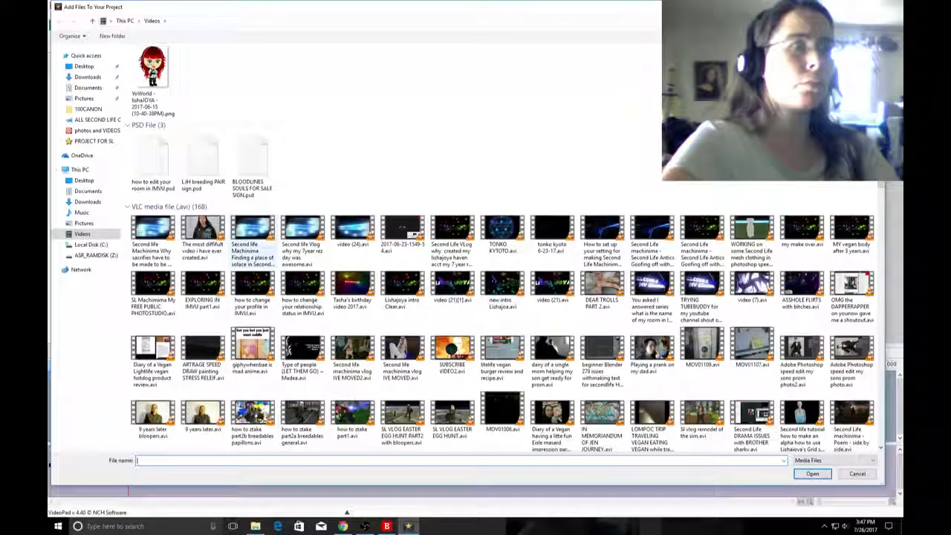
{"action": "scroll", "coordinate": [311, 256], "scroll_direction": "up", "scroll_amount": 5}
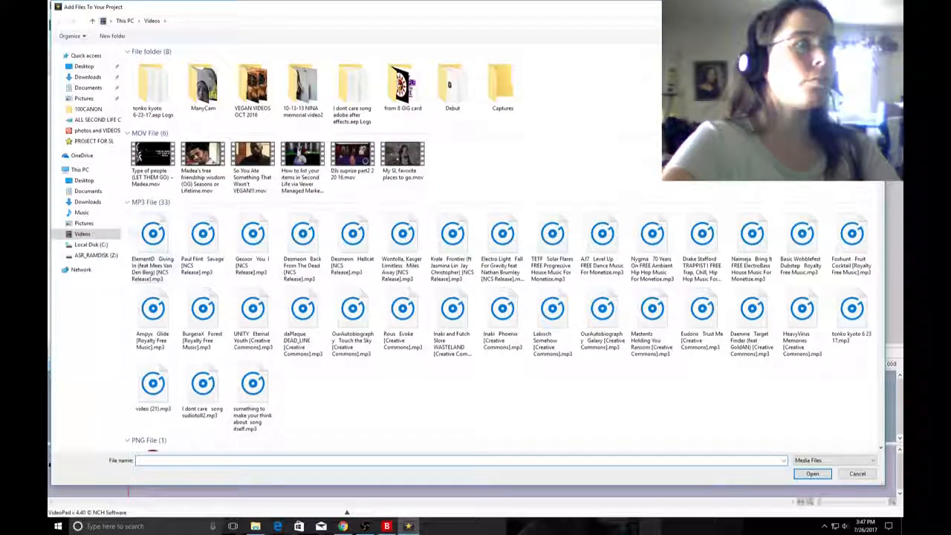
{"action": "left_click", "coordinate": [87, 201]}
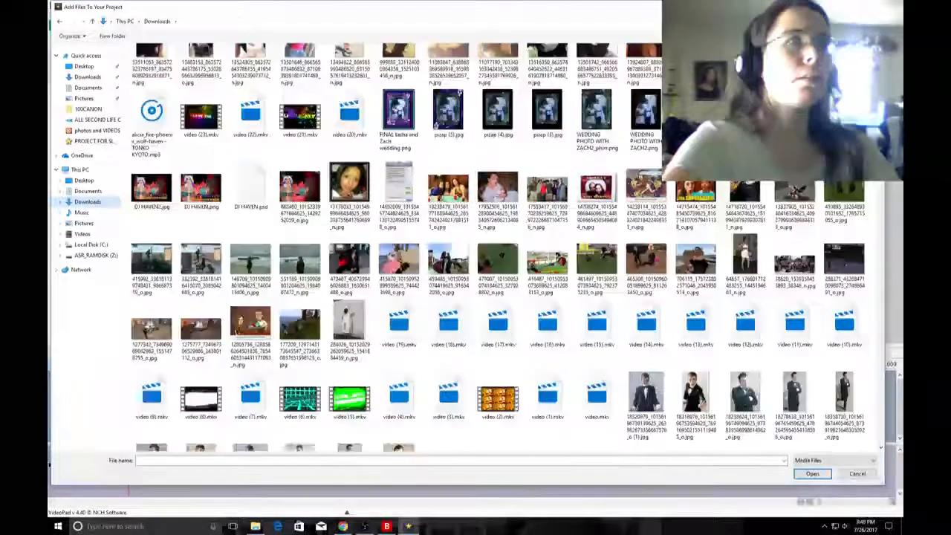
{"action": "key", "text": "Escape"}
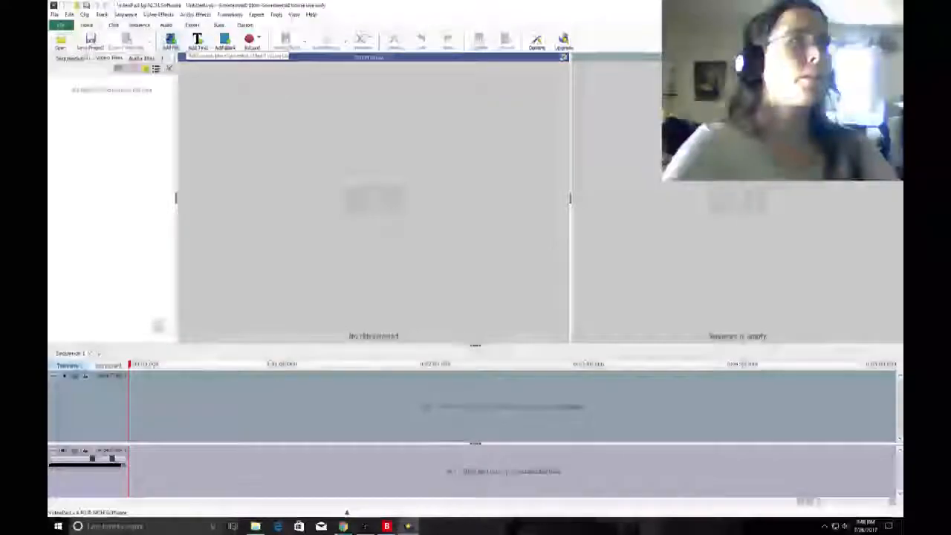
Import the first nine WMV videos from the Videos folder, through "OKJA FILM REVIEW ON NETFLIX", leaving out video (25).wmv.
{"action": "left_click", "coordinate": [170, 41]}
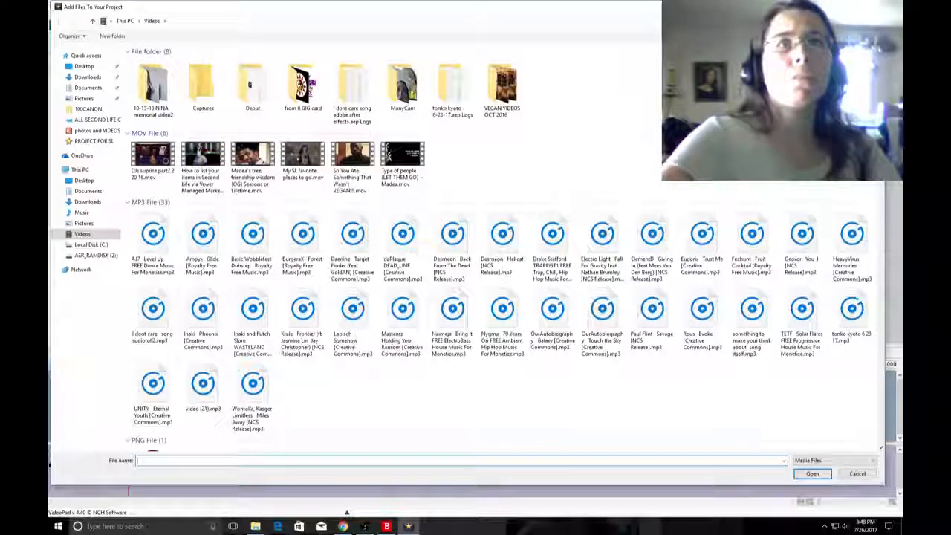
{"action": "scroll", "coordinate": [502, 297], "scroll_direction": "down", "scroll_amount": 5}
{"action": "scroll", "coordinate": [502, 298], "scroll_direction": "down", "scroll_amount": 15}
{"action": "left_click_drag", "start_coordinate": [128, 144], "coordinate": [624, 178]}
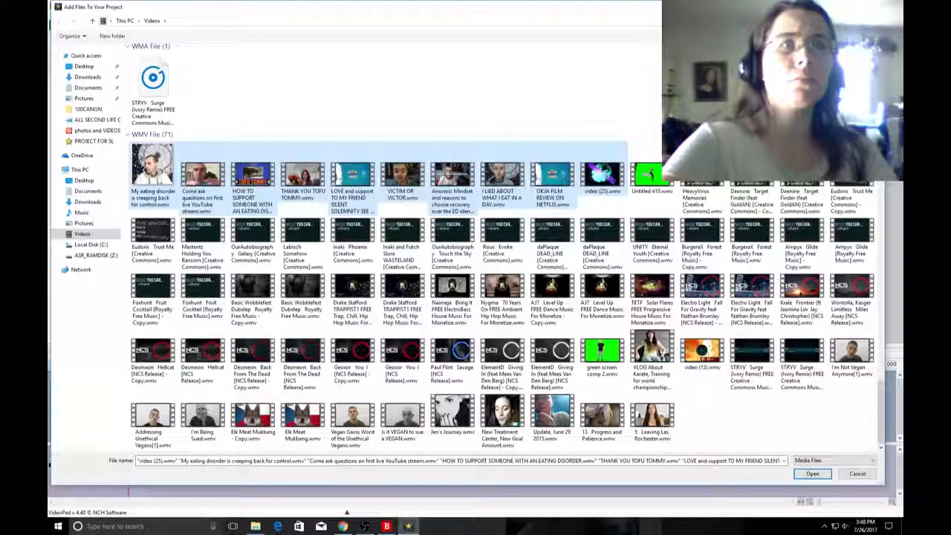
{"action": "left_click", "coordinate": [602, 176], "text": "ctrl"}
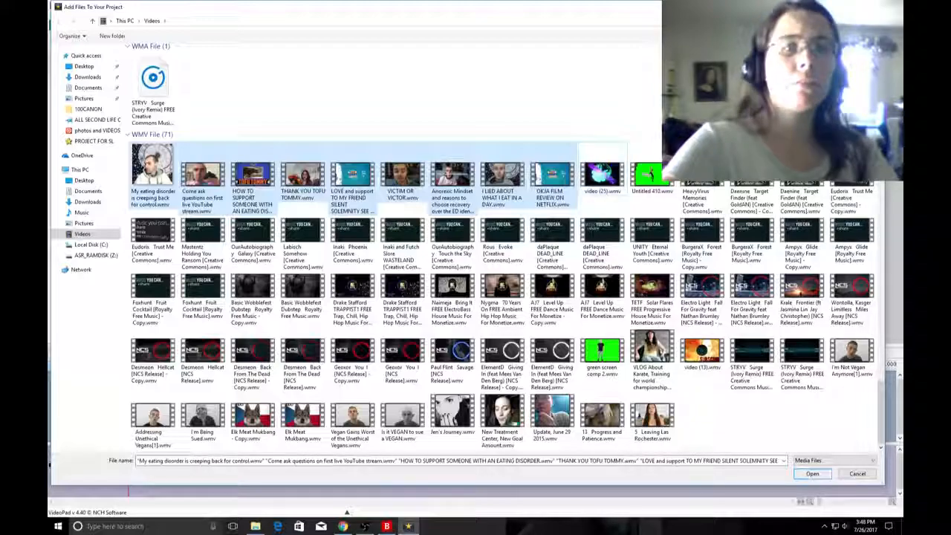
{"action": "left_click", "coordinate": [812, 474]}
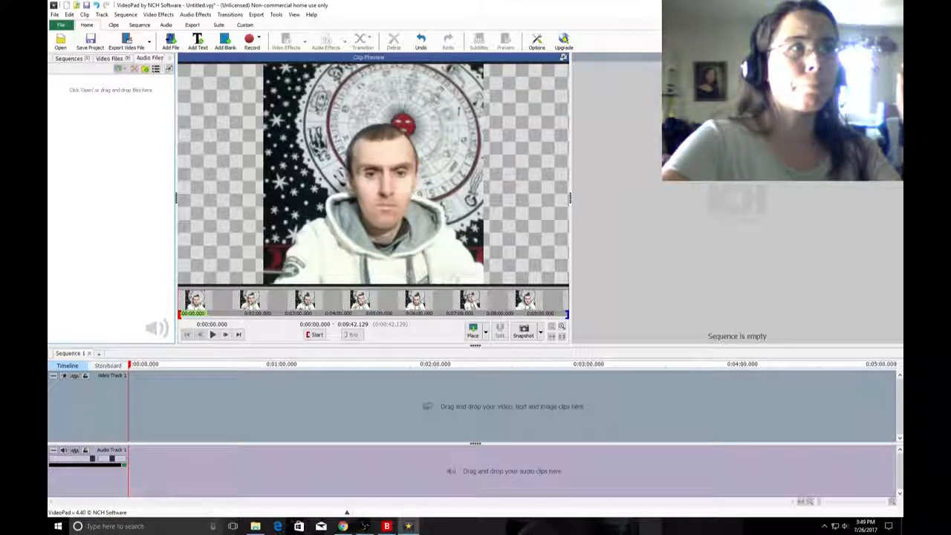
{"action": "left_click", "coordinate": [170, 58]}
{"action": "left_click", "coordinate": [156, 58]}
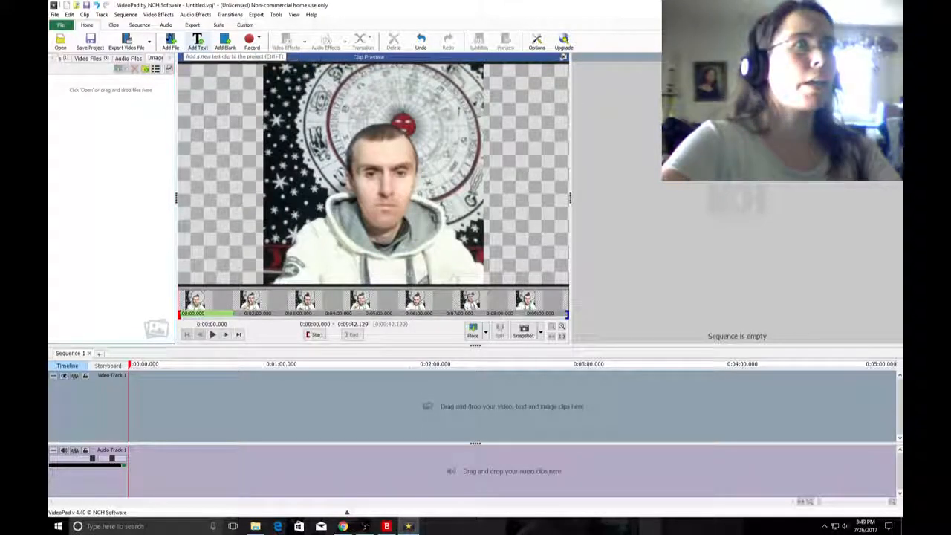
Import video (13).wmv from the Videos folder into the project.
{"action": "left_click", "coordinate": [170, 40]}
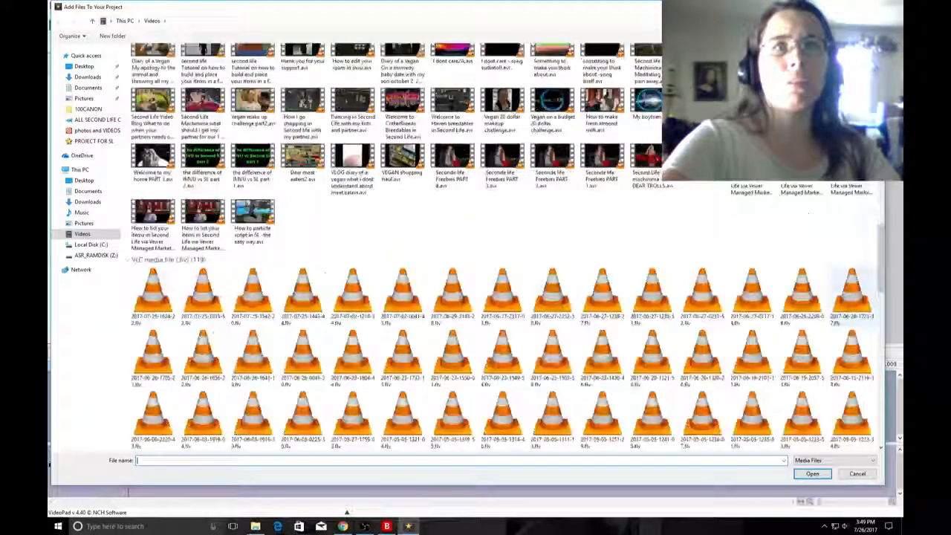
{"action": "scroll", "coordinate": [799, 245], "scroll_direction": "down", "scroll_amount": 8}
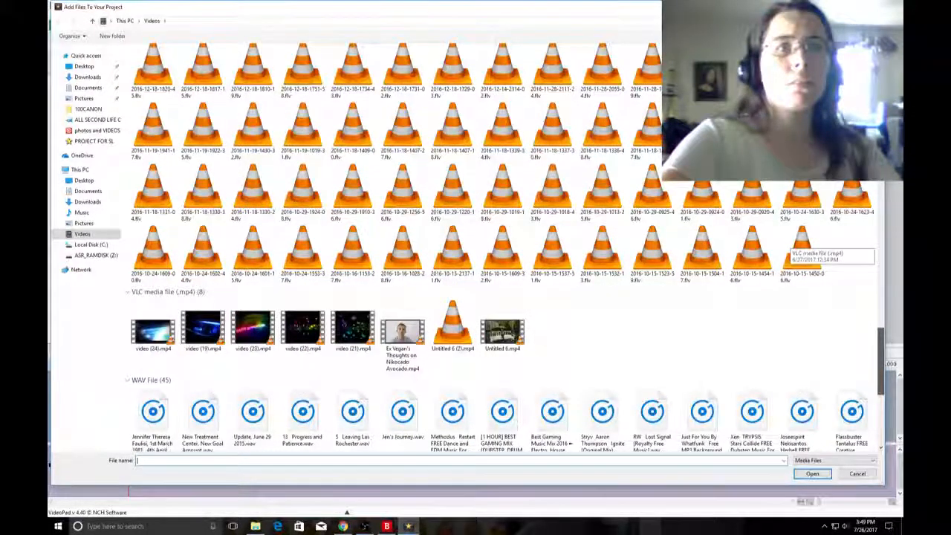
{"action": "scroll", "coordinate": [799, 245], "scroll_direction": "down", "scroll_amount": 10}
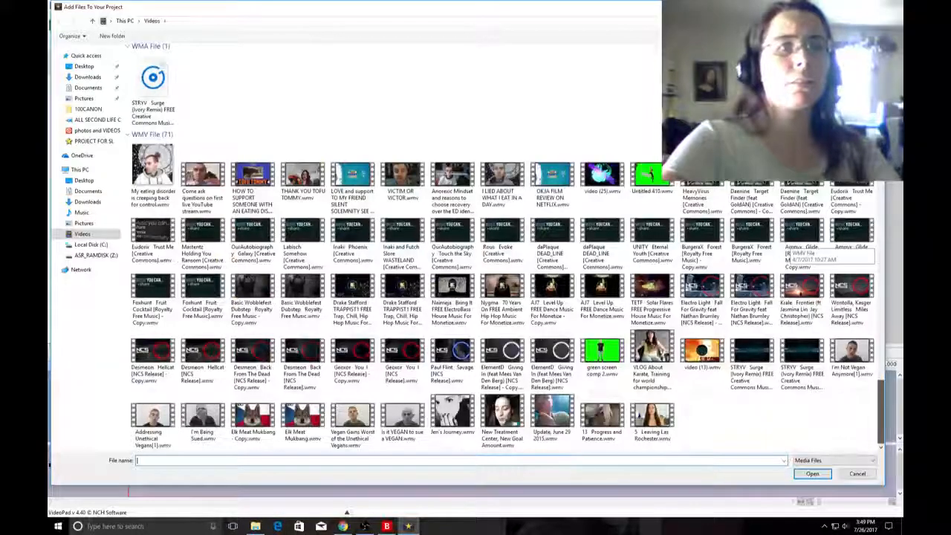
{"action": "left_click", "coordinate": [702, 353]}
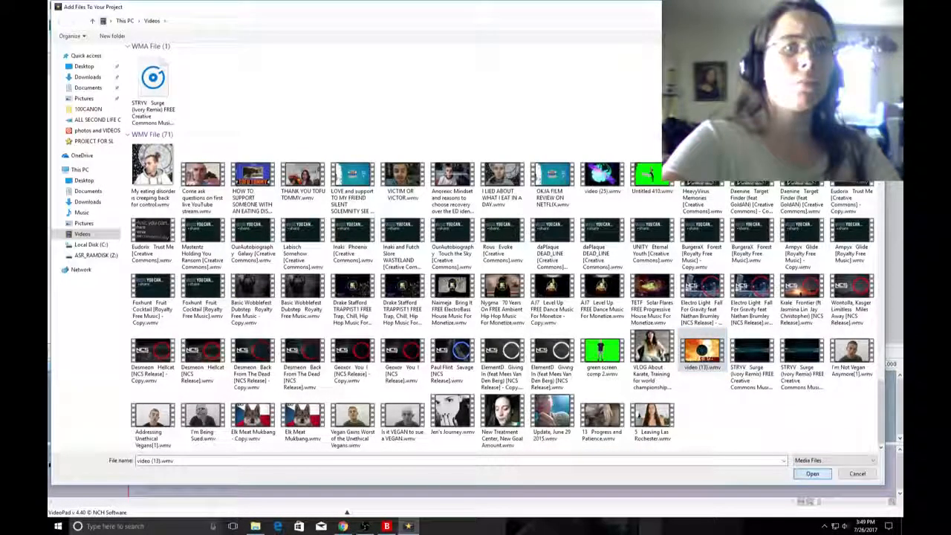
{"action": "left_click", "coordinate": [812, 474]}
{"action": "left_click", "coordinate": [170, 41]}
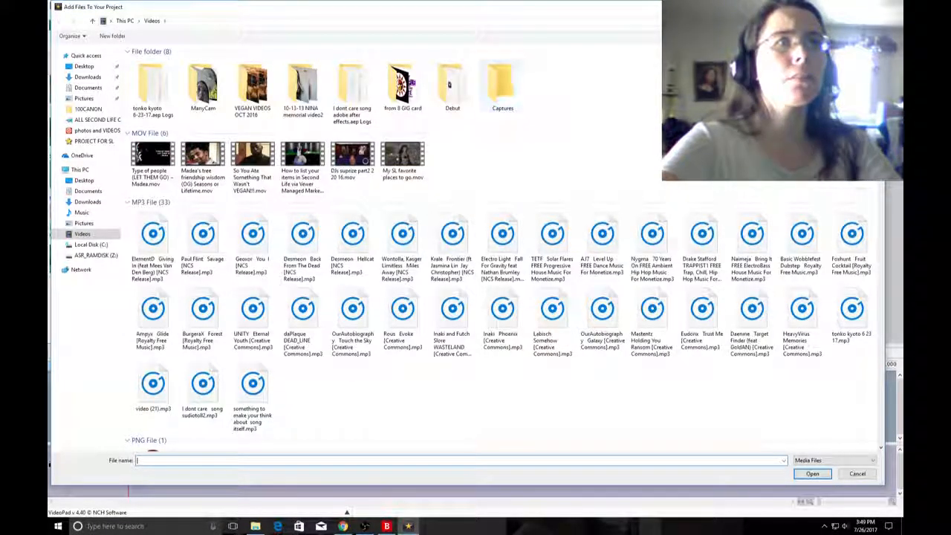
{"action": "scroll", "coordinate": [505, 253], "scroll_direction": "down", "scroll_amount": 5}
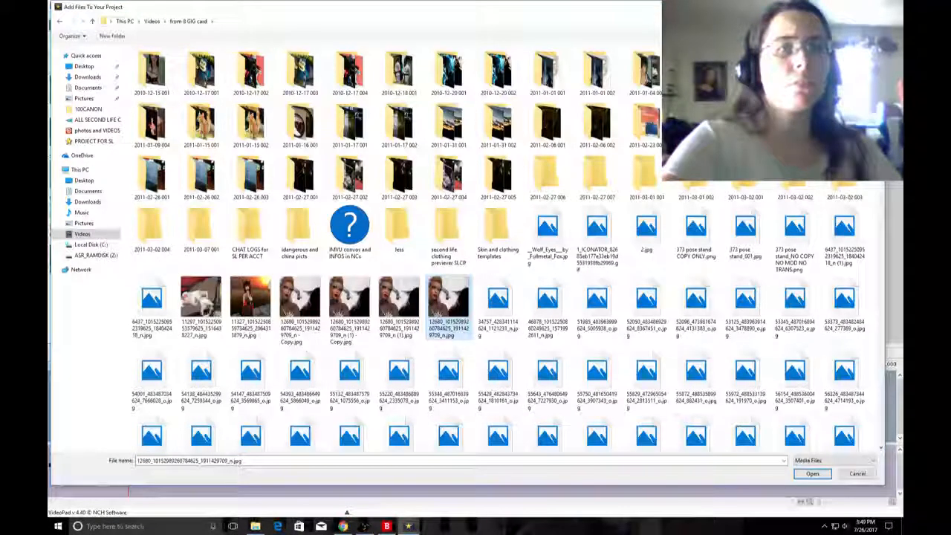
{"action": "left_click", "coordinate": [450, 314]}
{"action": "key", "text": "Return"}
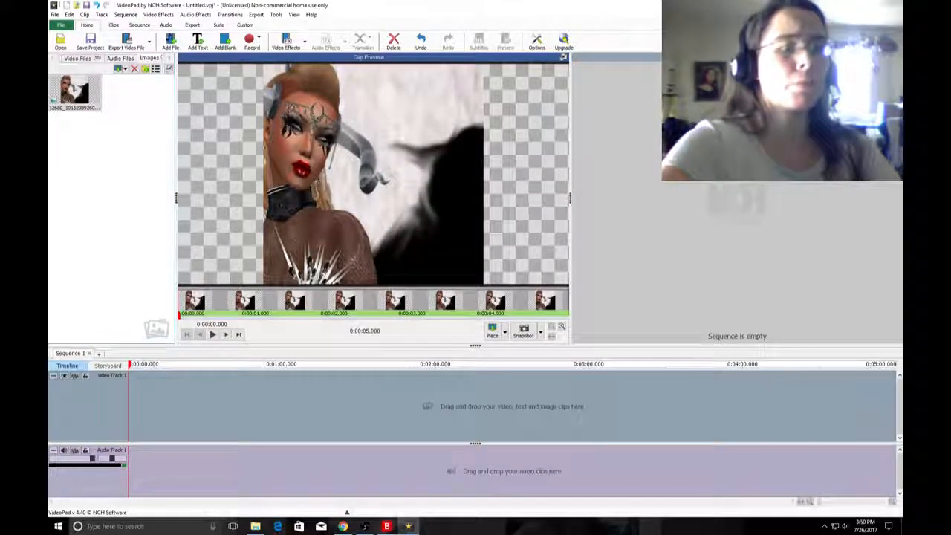
Check the audience list and chat of the live YouNow broadcast, and return to VideoPad.
{"action": "left_click", "coordinate": [342, 526]}
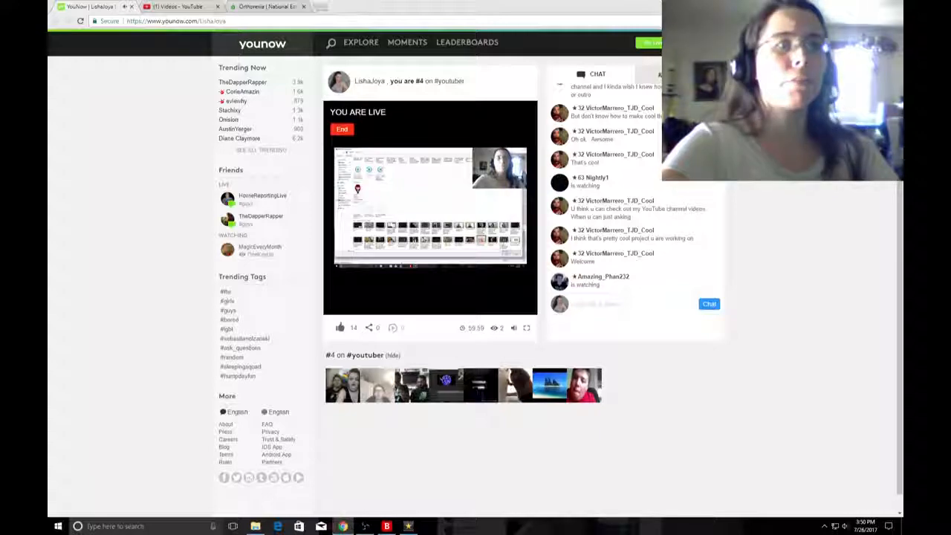
{"action": "left_click", "coordinate": [678, 74]}
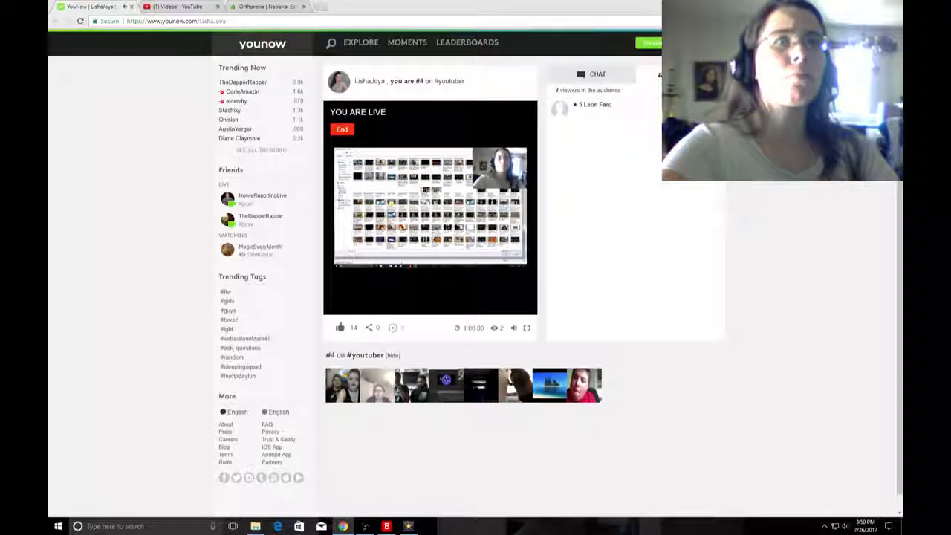
{"action": "left_click", "coordinate": [591, 75]}
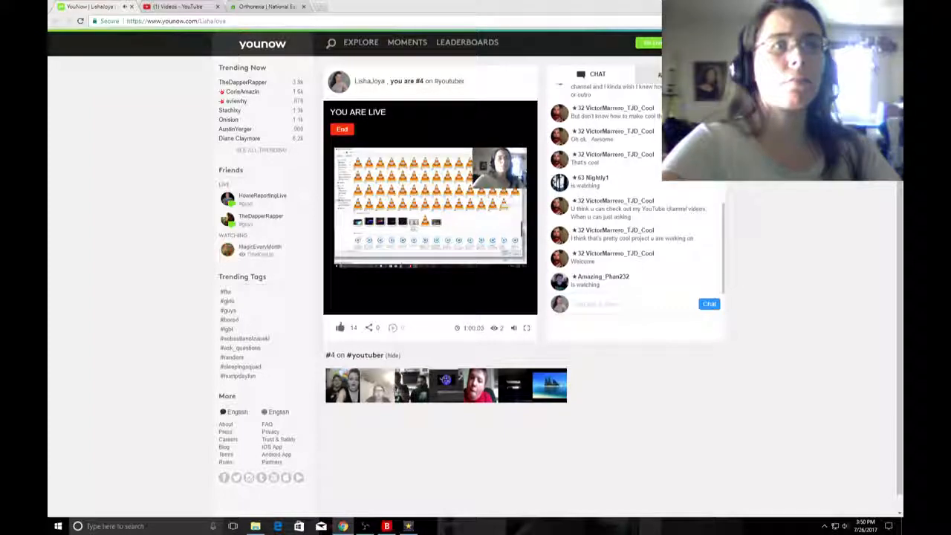
{"action": "left_click", "coordinate": [408, 526]}
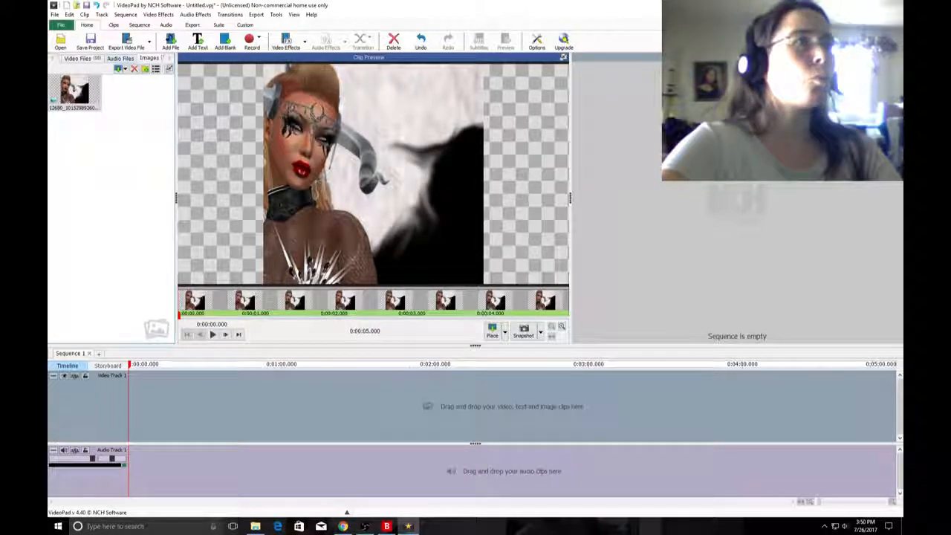
Place video (13).wmv from the project's video files at the start of the empty video track.
{"action": "left_click", "coordinate": [119, 58]}
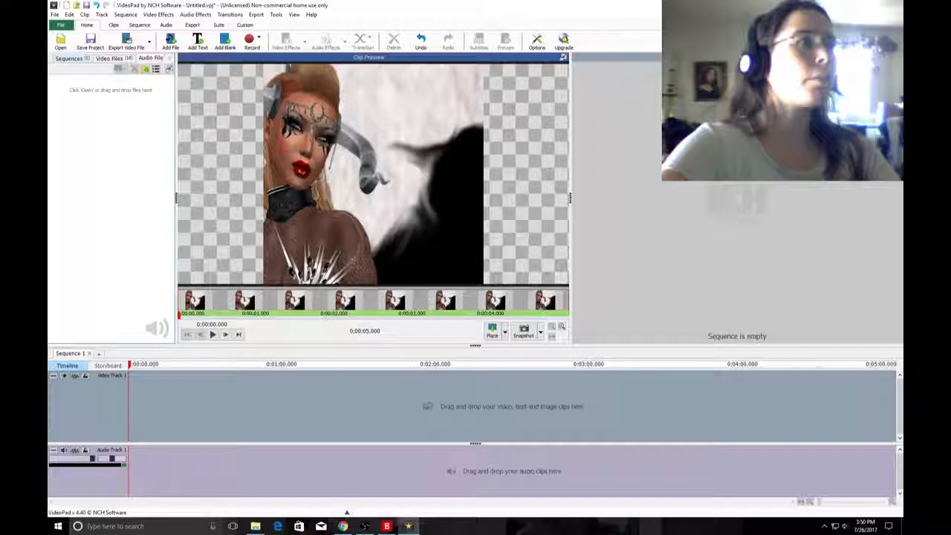
{"action": "left_click", "coordinate": [170, 58]}
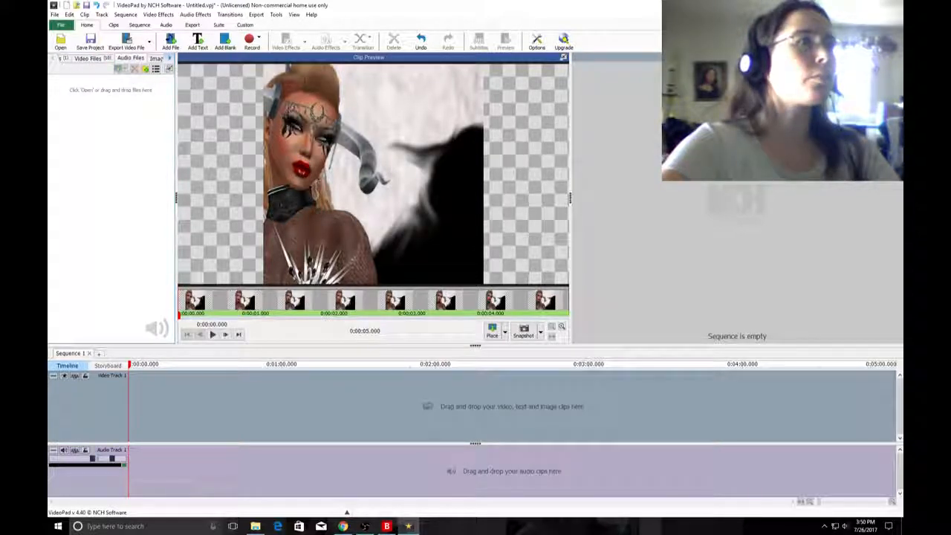
{"action": "left_click", "coordinate": [52, 58]}
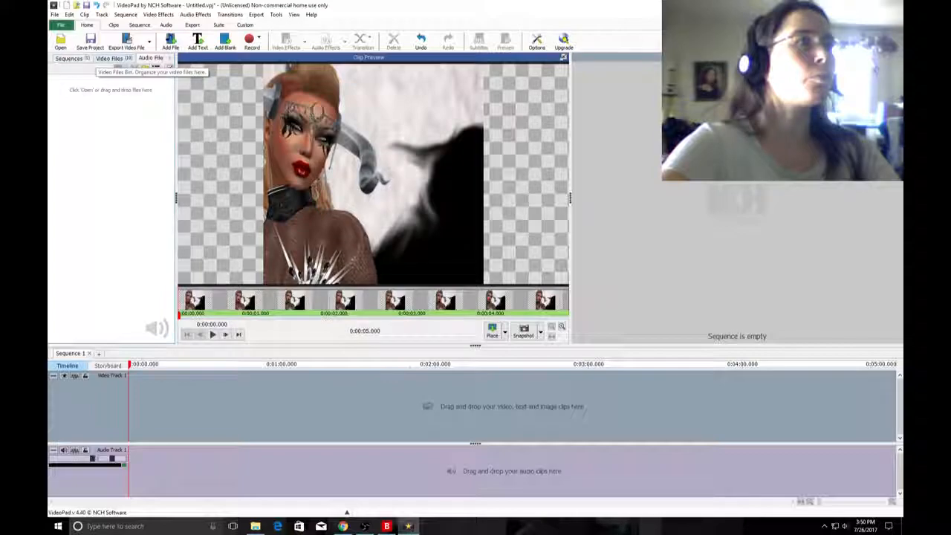
{"action": "left_click", "coordinate": [109, 58]}
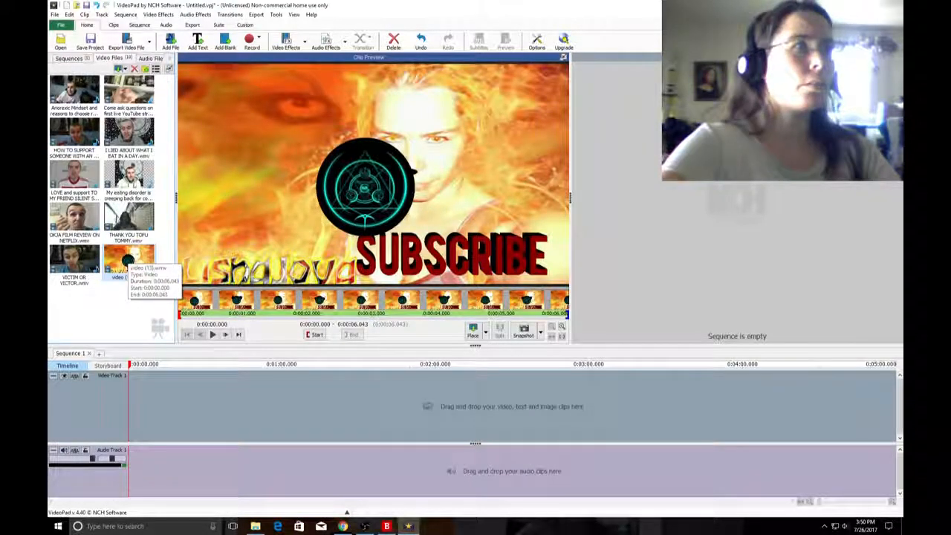
{"action": "left_click_drag", "start_coordinate": [128, 263], "coordinate": [148, 409]}
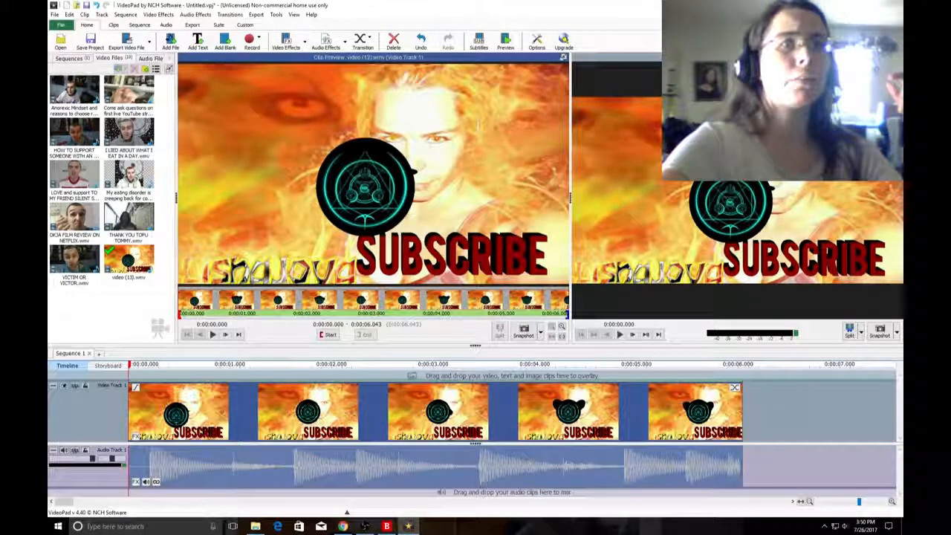
Narrow the clip preview to enlarge the sequence preview, and play the sequence through once.
{"action": "left_click_drag", "start_coordinate": [570, 198], "coordinate": [690, 199]}
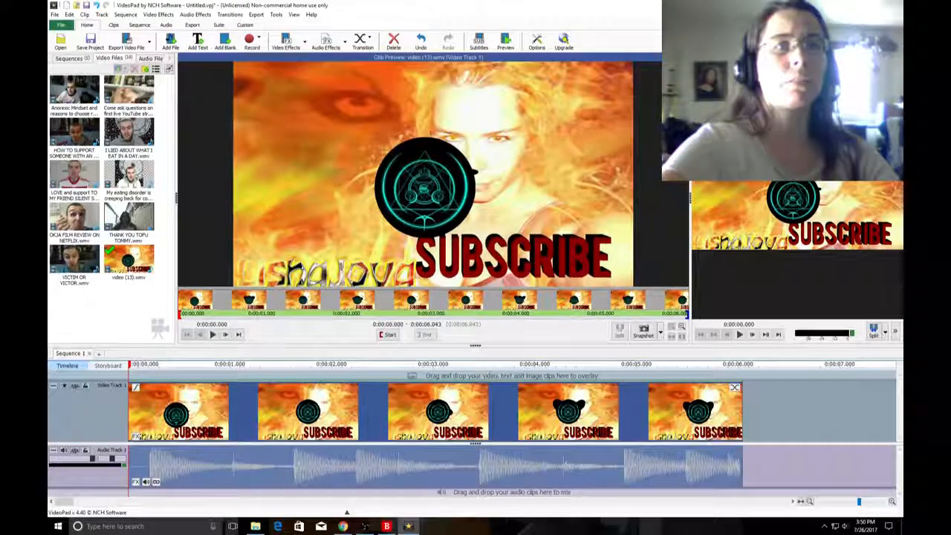
{"action": "left_click_drag", "start_coordinate": [690, 198], "coordinate": [311, 198]}
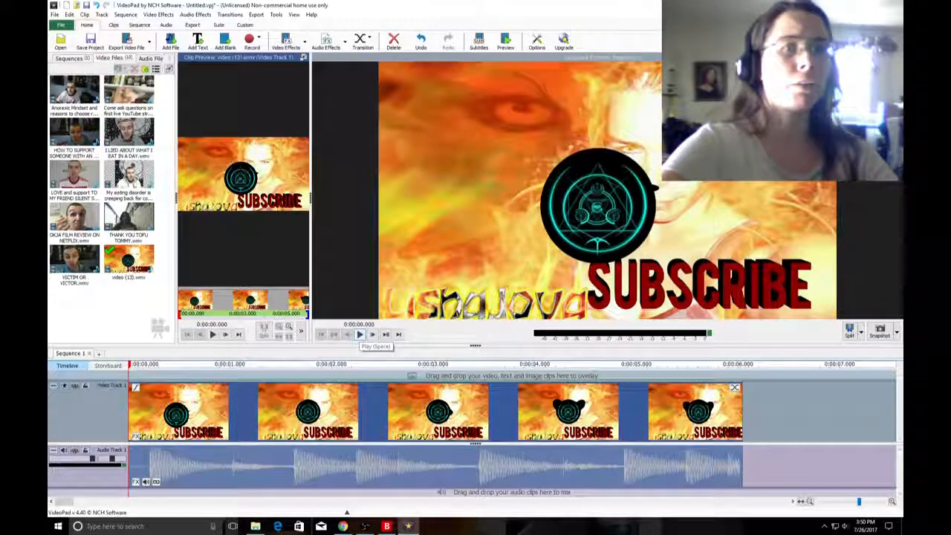
{"action": "left_click", "coordinate": [360, 335]}
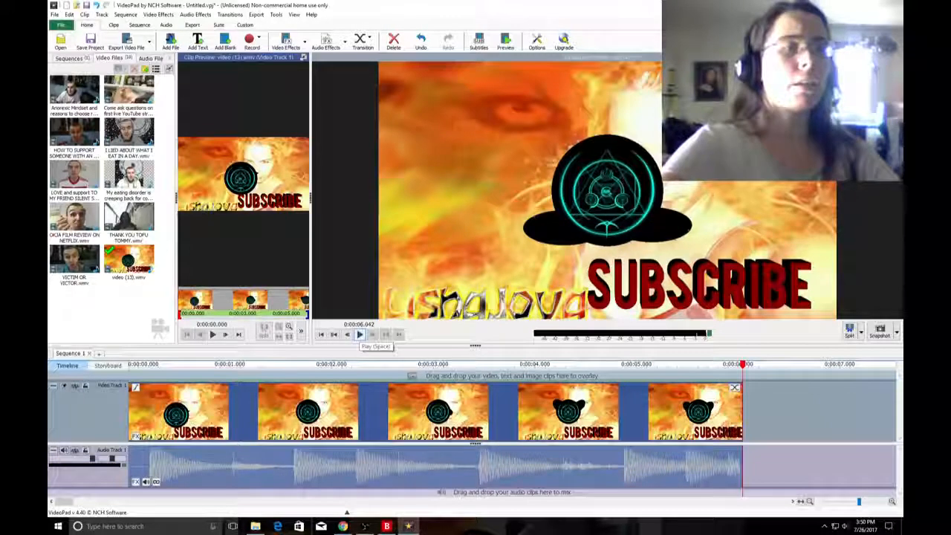
Delete the video (13).wmv clip from the timeline and remove its file from the project's video files.
{"action": "right_click", "coordinate": [309, 406]}
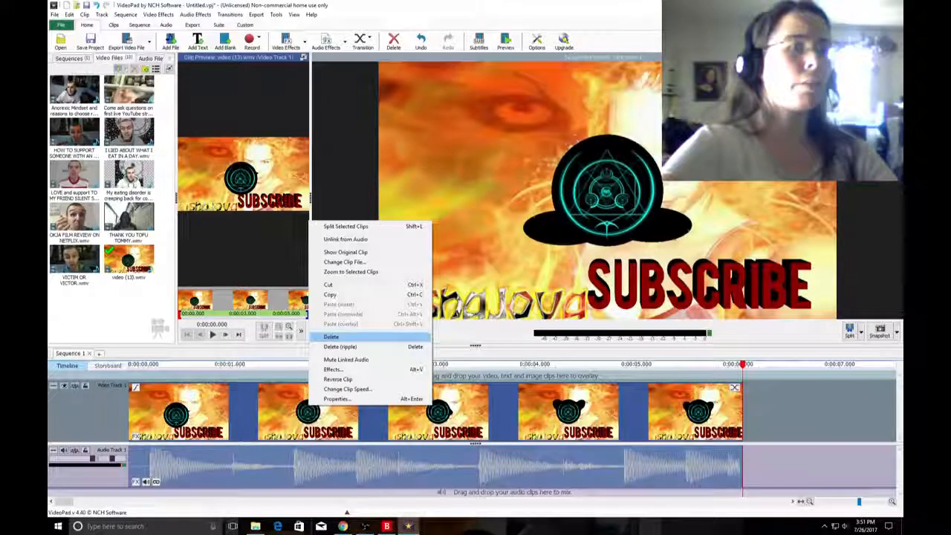
{"action": "left_click", "coordinate": [331, 337]}
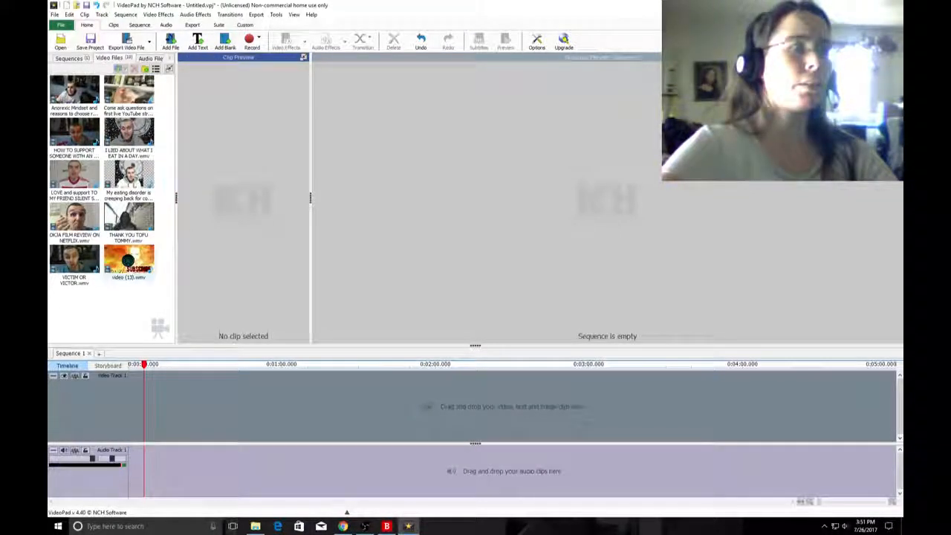
{"action": "right_click", "coordinate": [132, 257]}
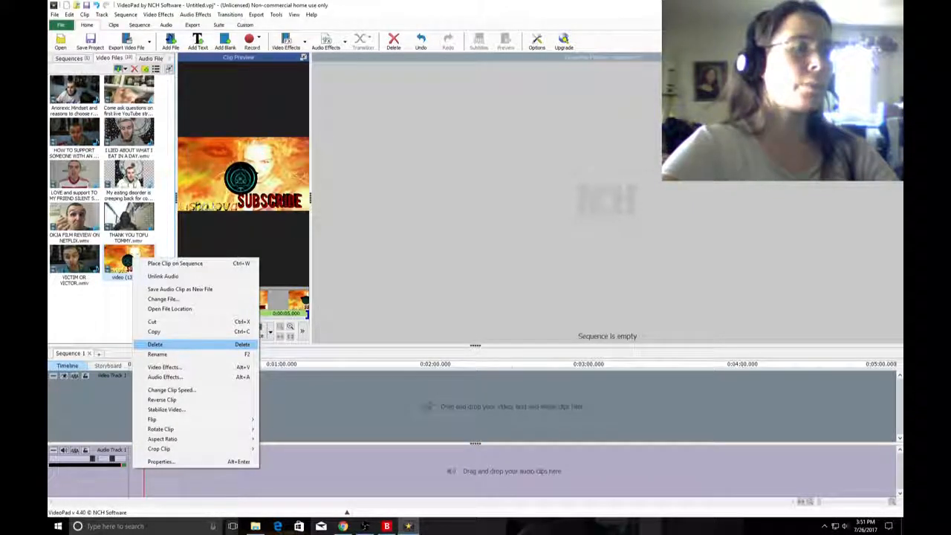
{"action": "left_click", "coordinate": [164, 344]}
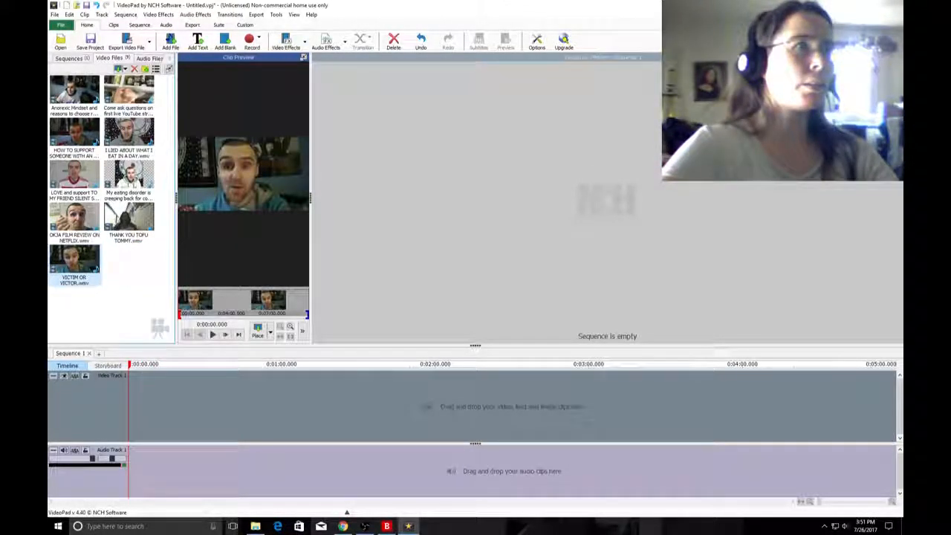
Go back from the "from 8 GIG card" folder to the Videos folder and import video (13).wmv again.
{"action": "left_click", "coordinate": [170, 41]}
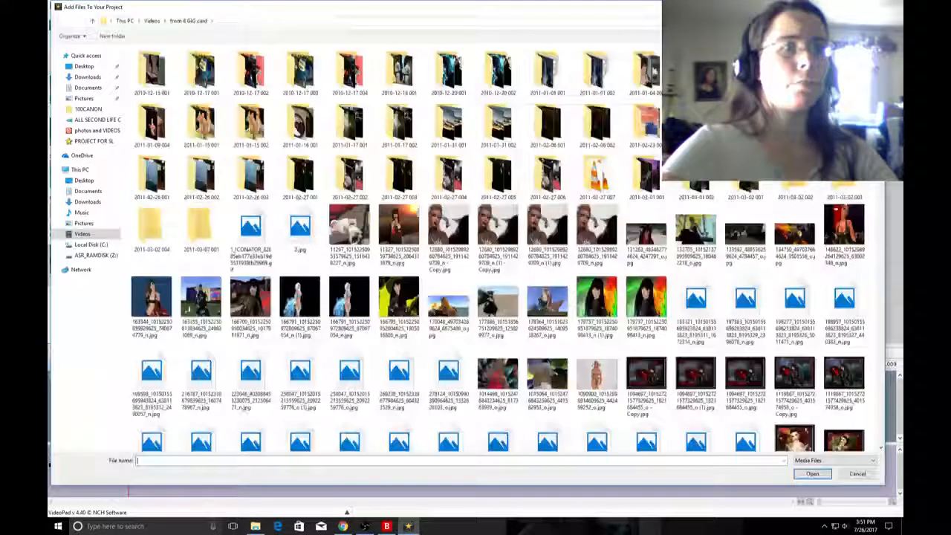
{"action": "scroll", "coordinate": [476, 260], "scroll_direction": "down", "scroll_amount": 15}
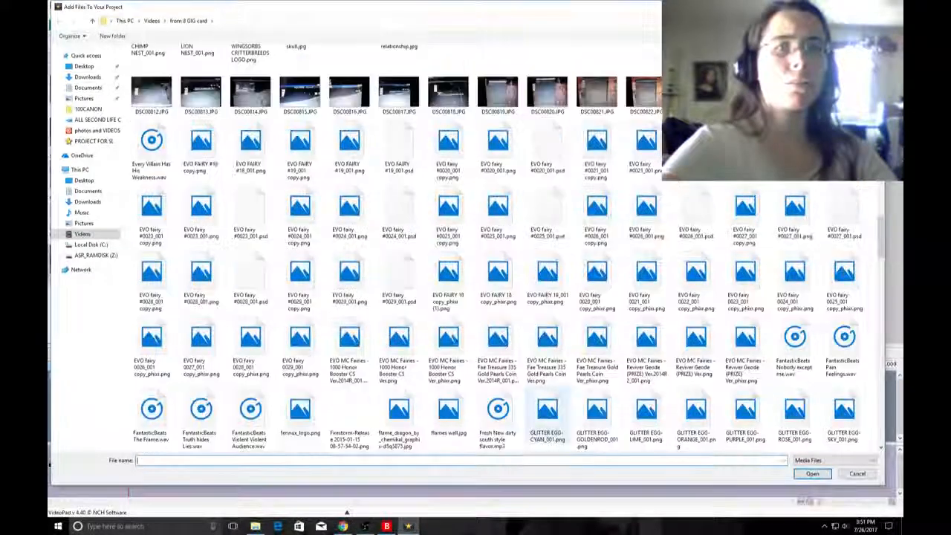
{"action": "scroll", "coordinate": [788, 332], "scroll_direction": "down", "scroll_amount": 15}
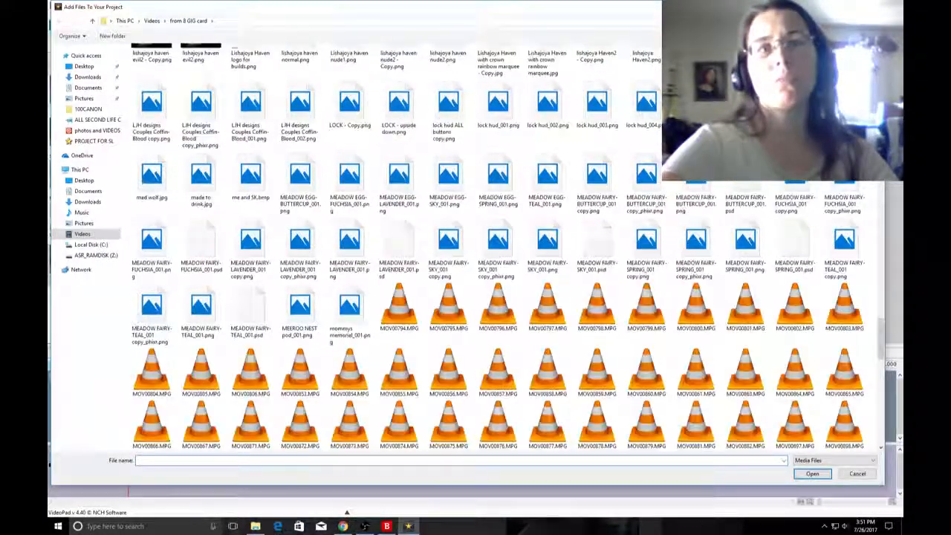
{"action": "scroll", "coordinate": [789, 332], "scroll_direction": "down", "scroll_amount": 5}
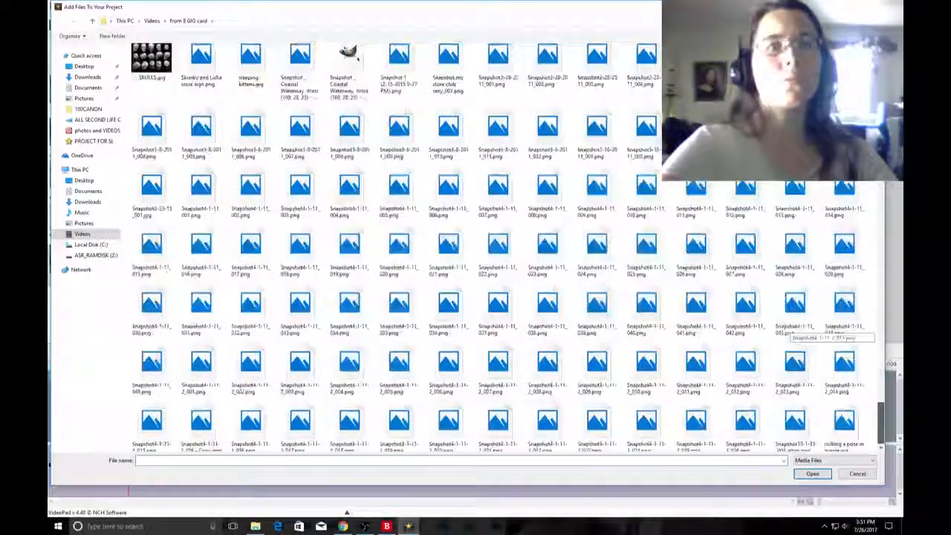
{"action": "scroll", "coordinate": [789, 332], "scroll_direction": "down", "scroll_amount": 5}
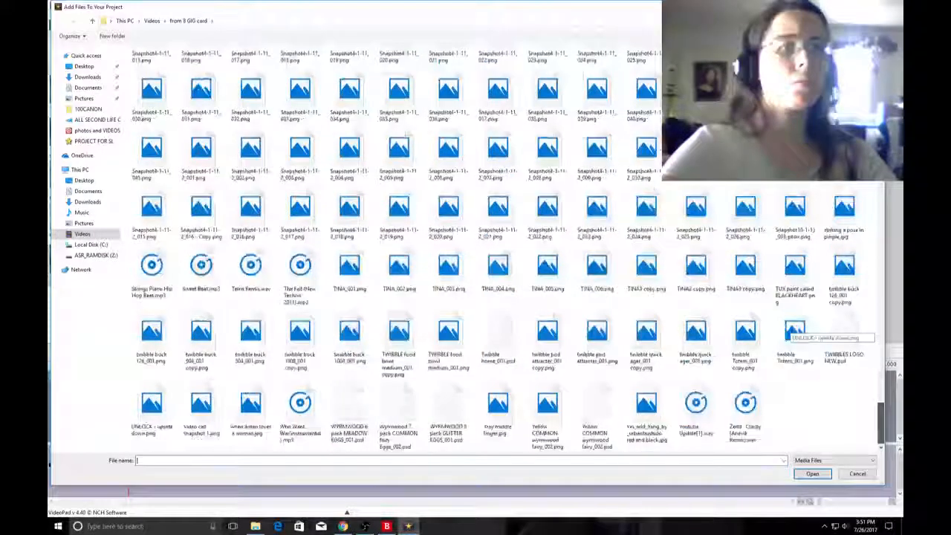
{"action": "left_click_drag", "start_coordinate": [881, 423], "coordinate": [881, 66]}
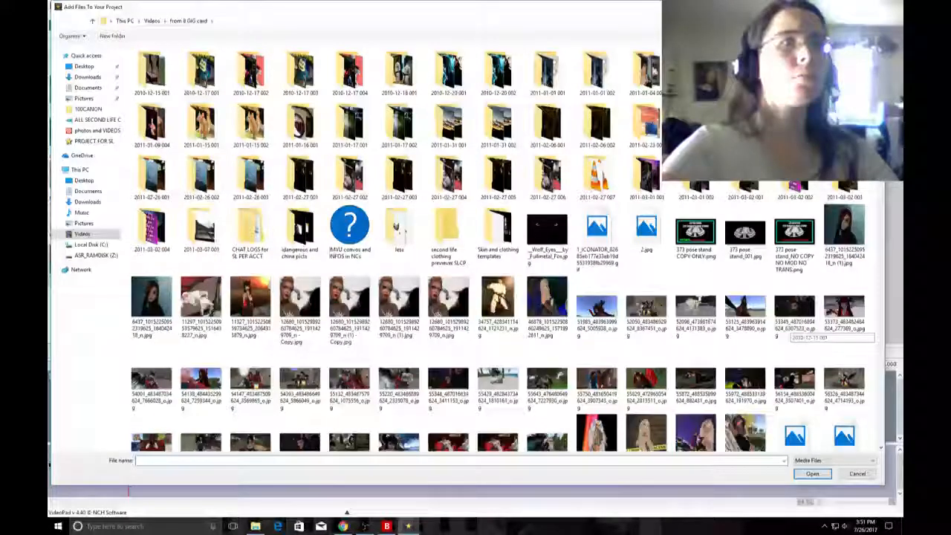
{"action": "left_click", "coordinate": [82, 234]}
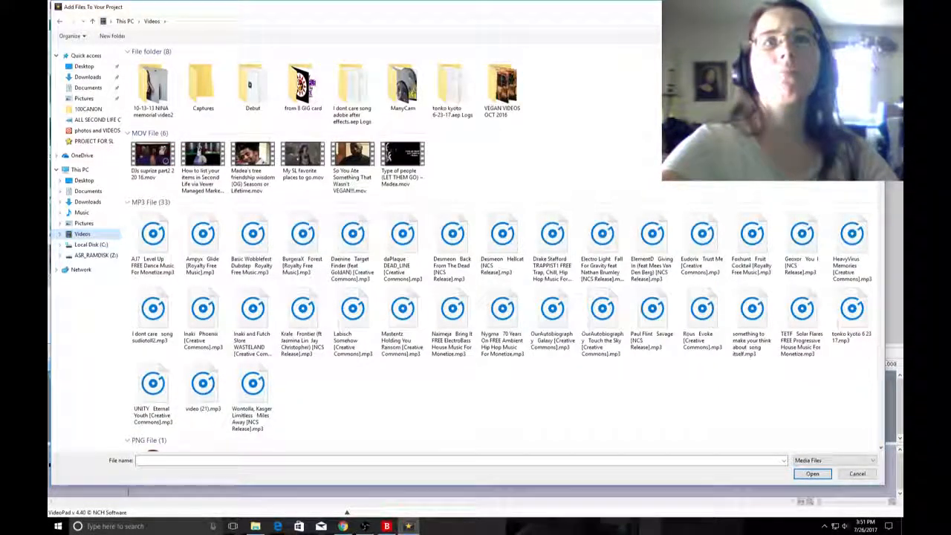
{"action": "left_click_drag", "start_coordinate": [881, 91], "coordinate": [881, 275]}
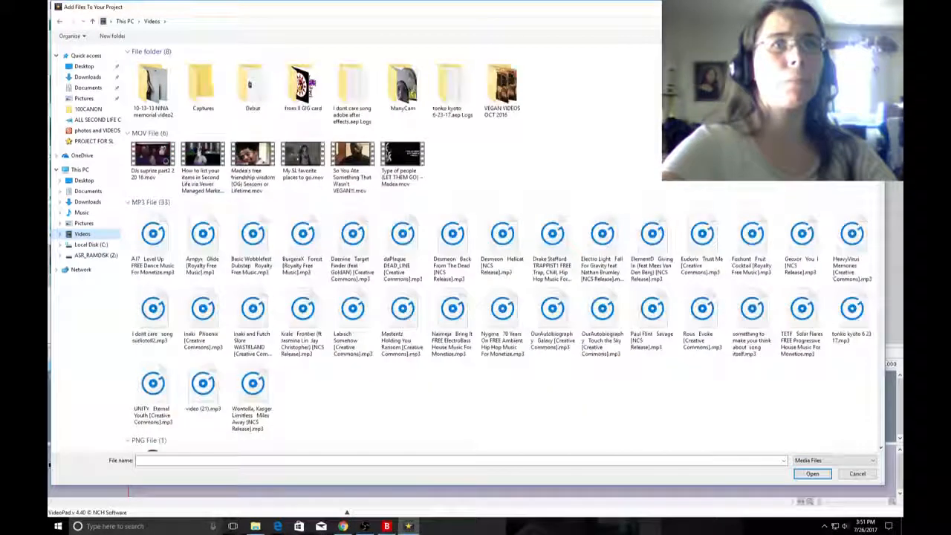
{"action": "left_click_drag", "start_coordinate": [881, 87], "coordinate": [881, 424]}
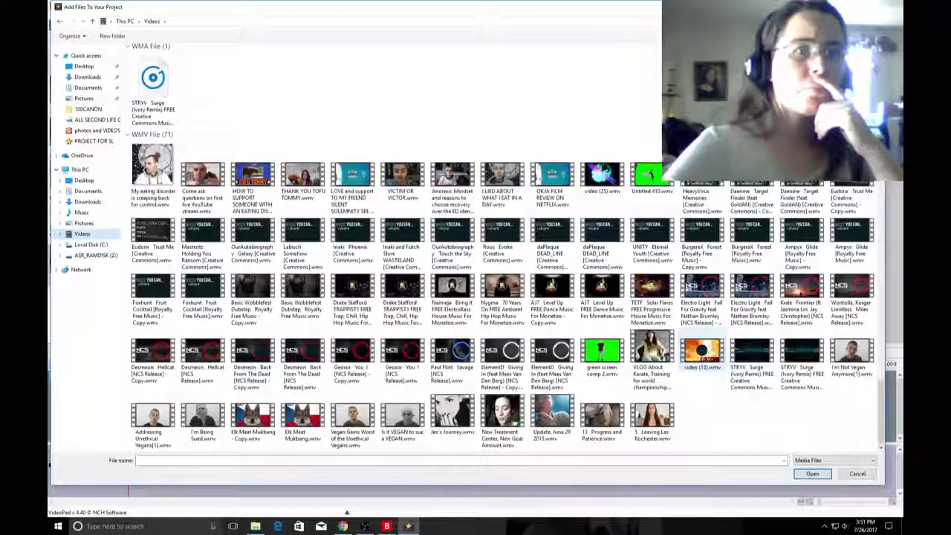
{"action": "left_click", "coordinate": [702, 352]}
{"action": "left_click", "coordinate": [812, 473]}
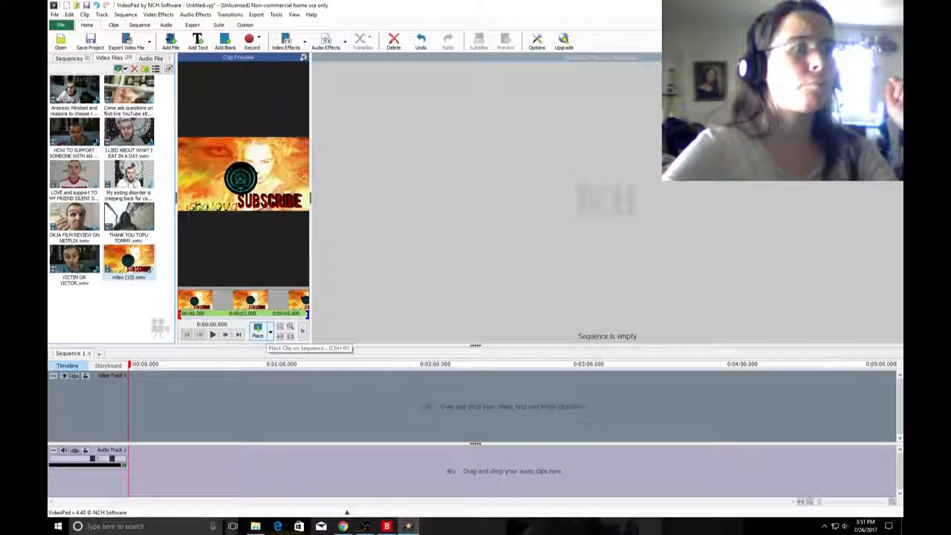
Place the reimported video (13).wmv at the start of the sequence and play it.
{"action": "left_click", "coordinate": [269, 332]}
{"action": "left_click", "coordinate": [295, 347]}
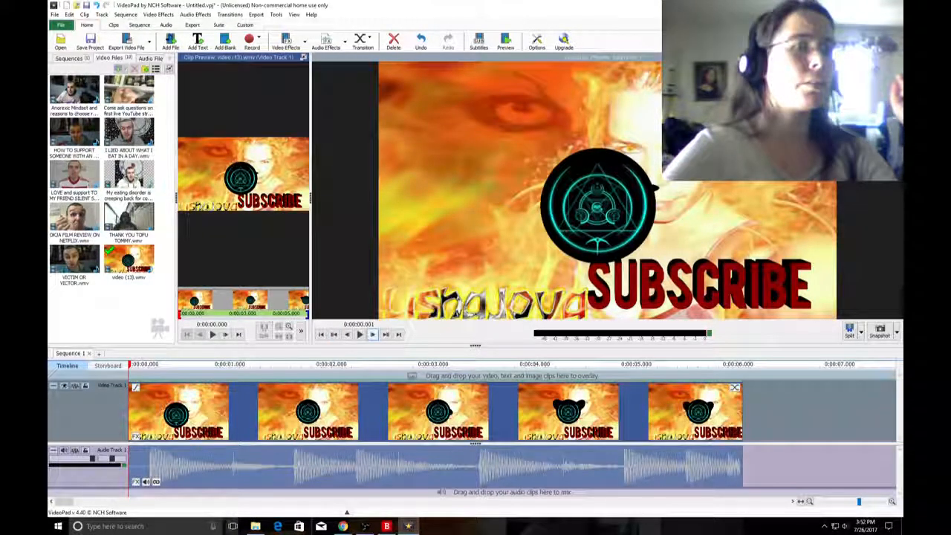
{"action": "left_click", "coordinate": [372, 334]}
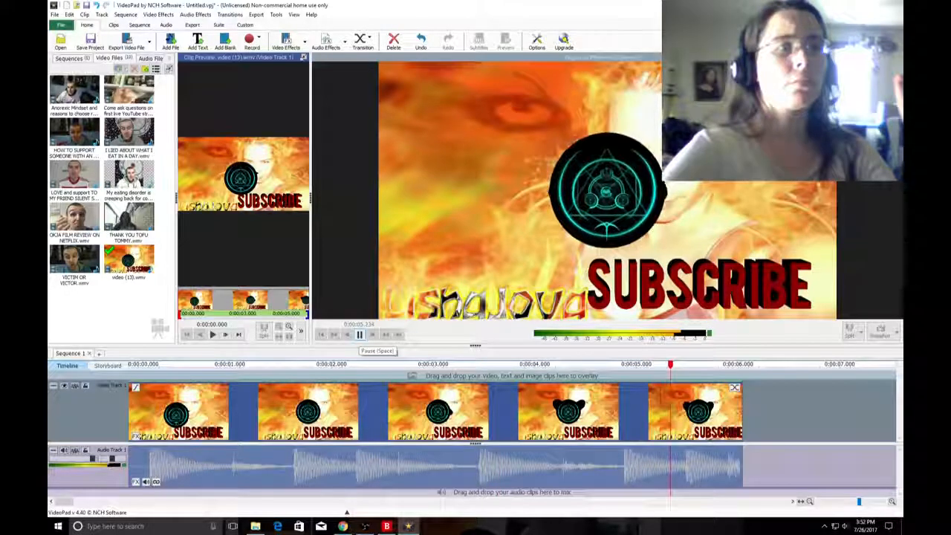
Delete the video (13).wmv file from the project's video files, along with its clip in the sequence.
{"action": "right_click", "coordinate": [126, 248]}
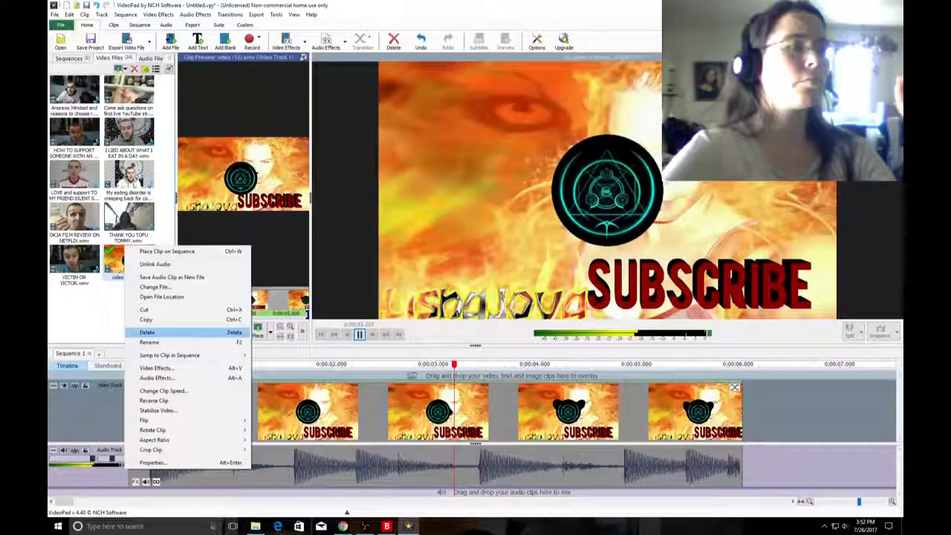
{"action": "left_click", "coordinate": [147, 332]}
{"action": "left_click", "coordinate": [483, 285]}
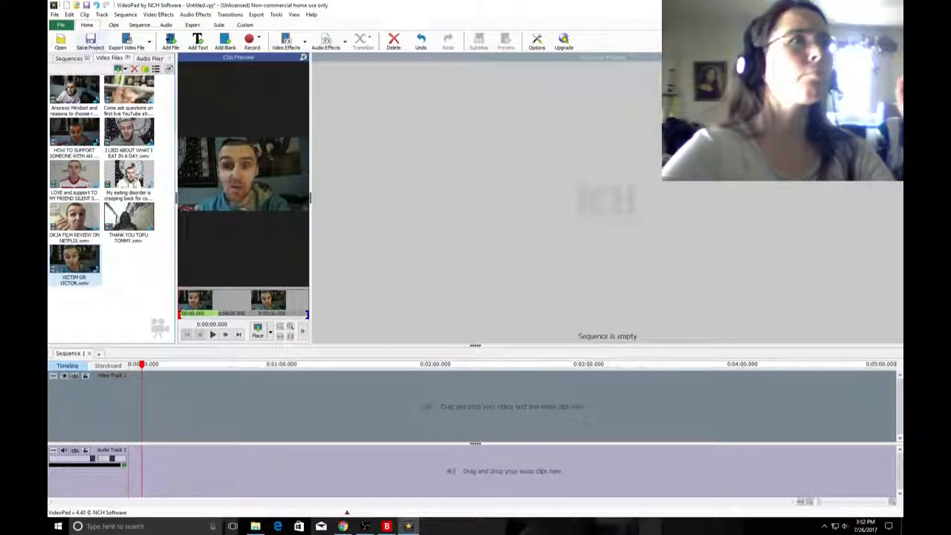
Import SUBSCRIBE VIDEO2.avi from the Videos folder into the project.
{"action": "left_click", "coordinate": [170, 41]}
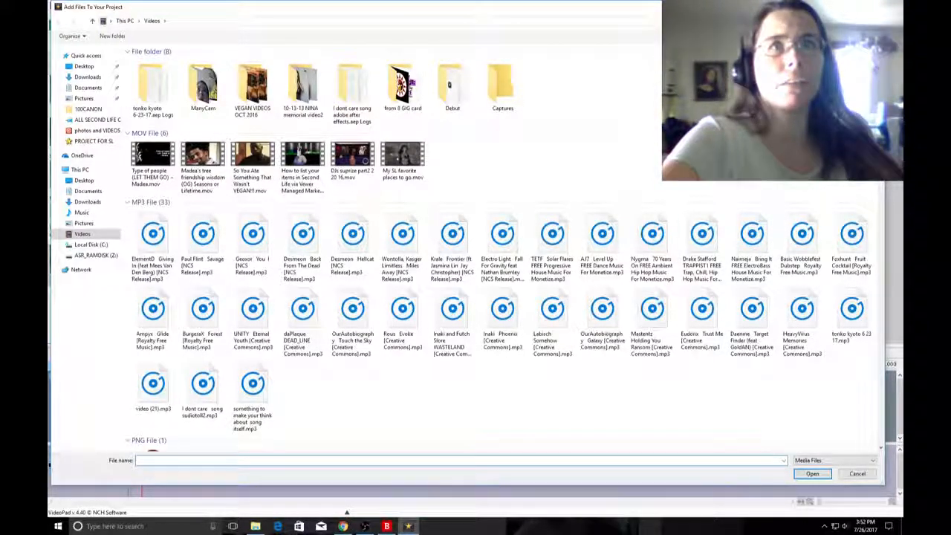
{"action": "scroll", "coordinate": [505, 260], "scroll_direction": "down", "scroll_amount": 2}
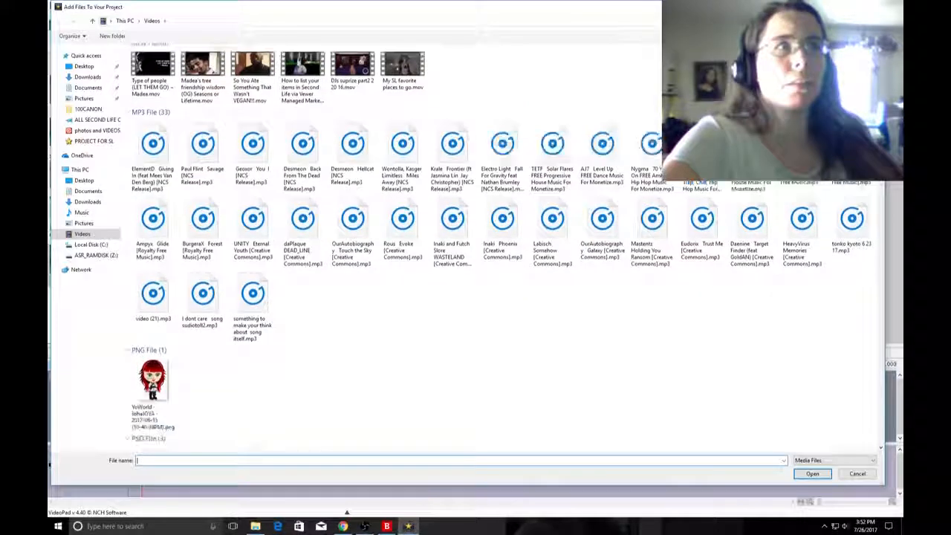
{"action": "left_click_drag", "start_coordinate": [880, 393], "coordinate": [880, 208]}
{"action": "left_click", "coordinate": [451, 180]}
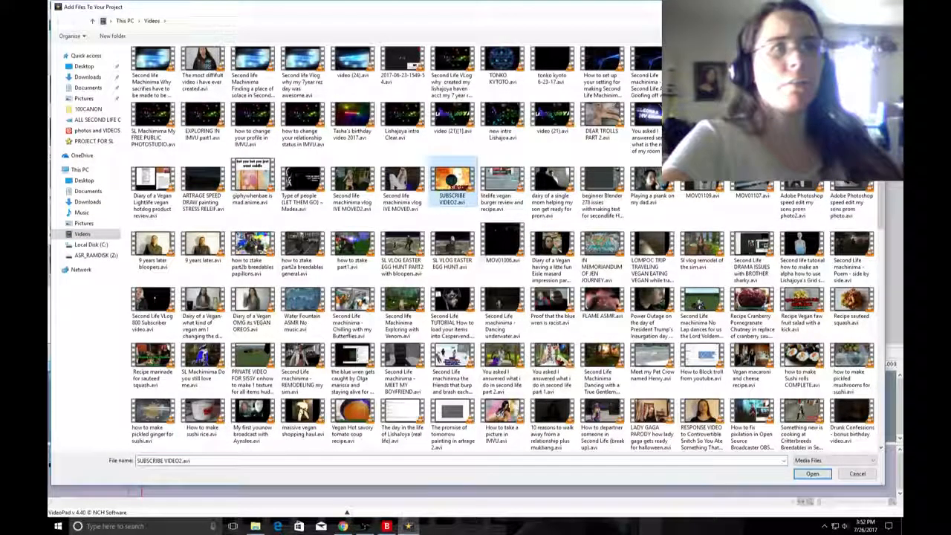
{"action": "left_click", "coordinate": [812, 473]}
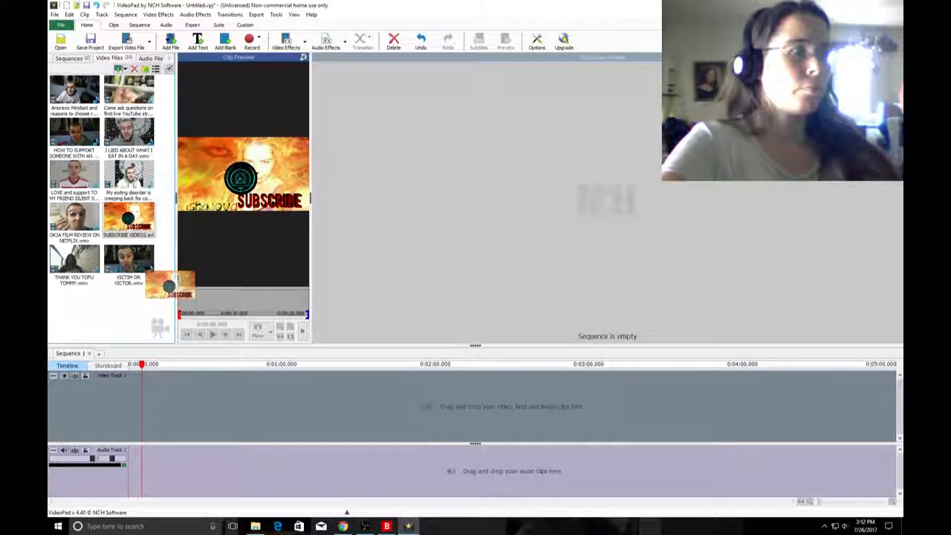
Place SUBSCRIBE VIDEO2.avi at the start of the sequence's video track and play the sequence.
{"action": "left_click_drag", "start_coordinate": [176, 280], "coordinate": [172, 407]}
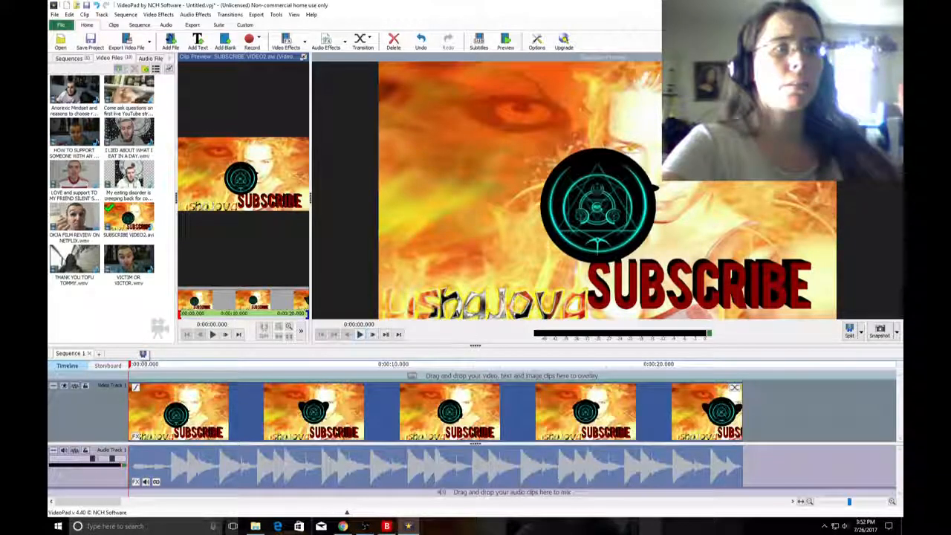
{"action": "left_click", "coordinate": [359, 334]}
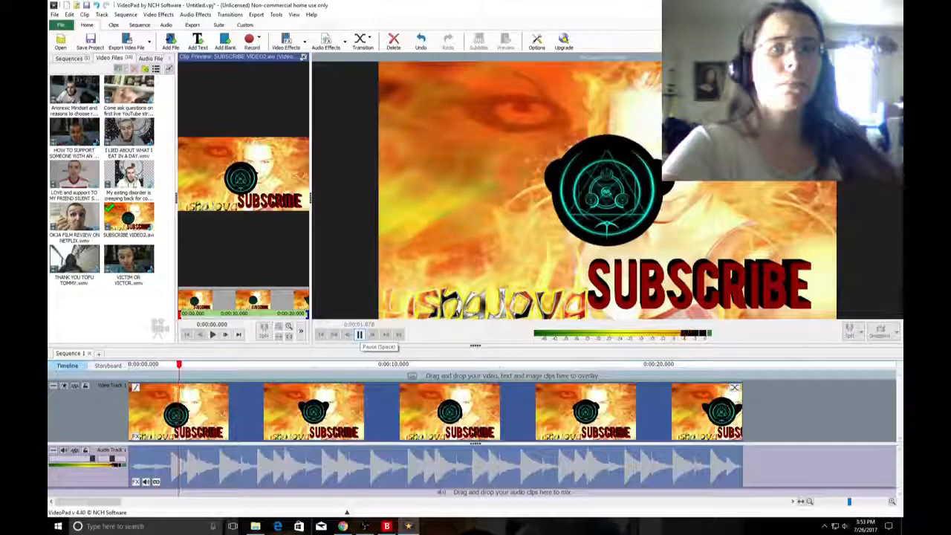
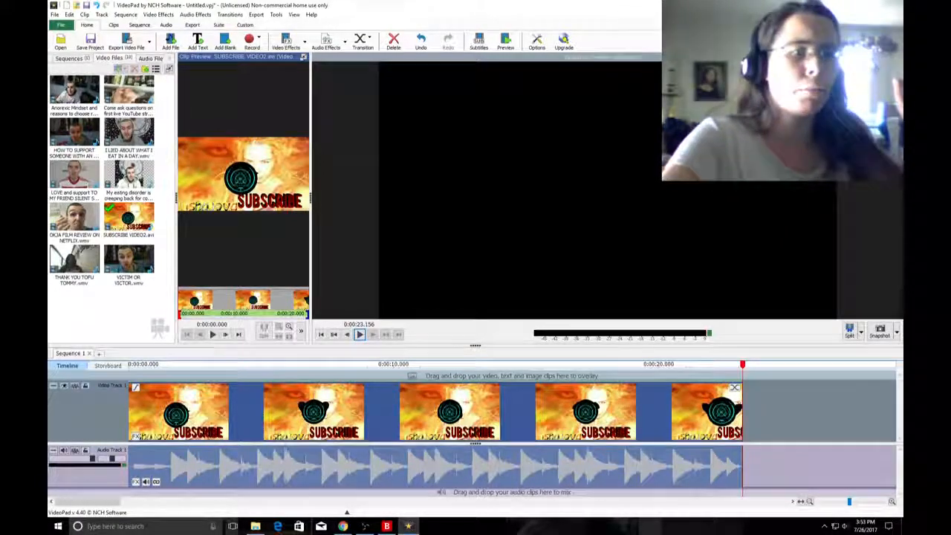
Check the live broadcast and its chat on the YouNow page in Chrome, and return to VideoPad.
{"action": "left_click", "coordinate": [342, 526]}
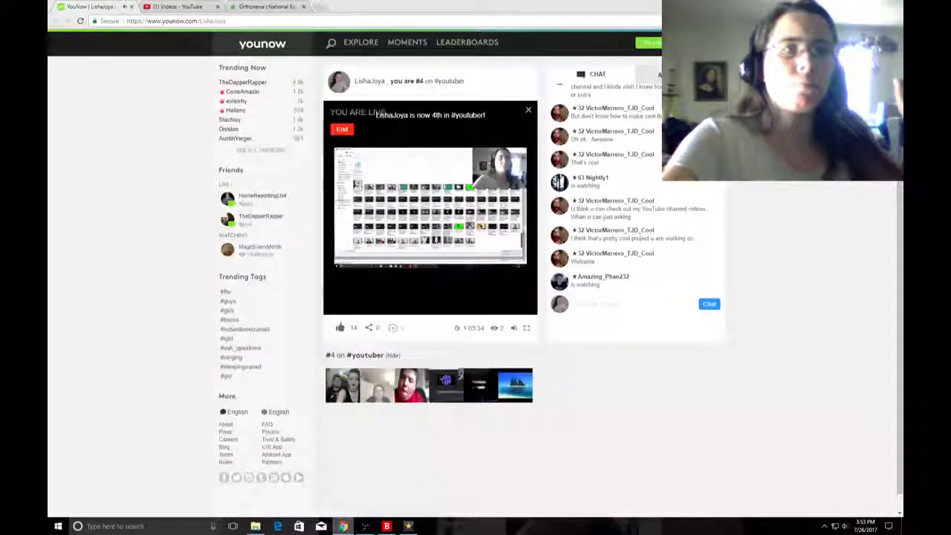
{"action": "left_click", "coordinate": [705, 43]}
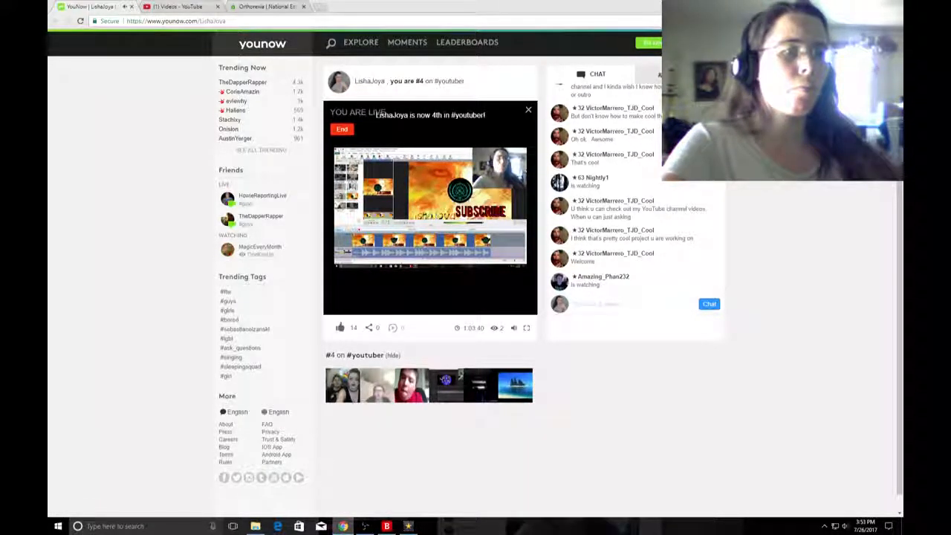
{"action": "mouse_move", "coordinate": [342, 526]}
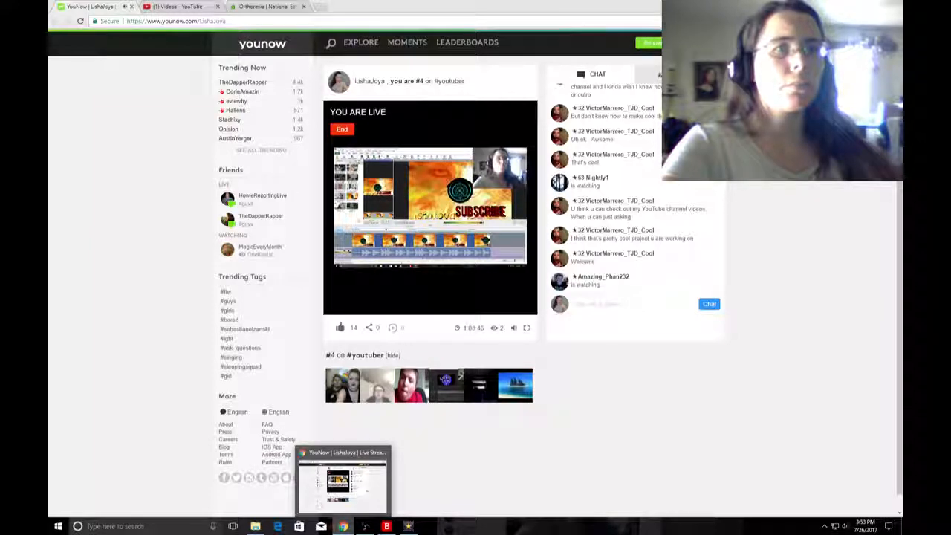
{"action": "left_click", "coordinate": [343, 526]}
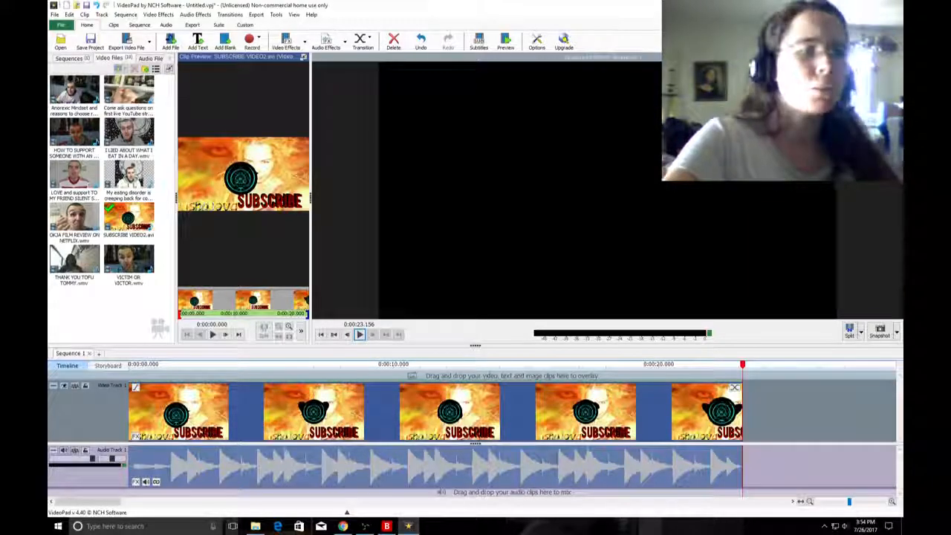
Try the Night Vision filter on the SUBSCRIBE VIDEO2.avi video clip and remove it.
{"action": "mouse_move", "coordinate": [286, 408]}
{"action": "left_mouse_down"}
{"action": "mouse_move", "coordinate": [418, 410]}
{"action": "mouse_move", "coordinate": [286, 409]}
{"action": "left_mouse_up"}
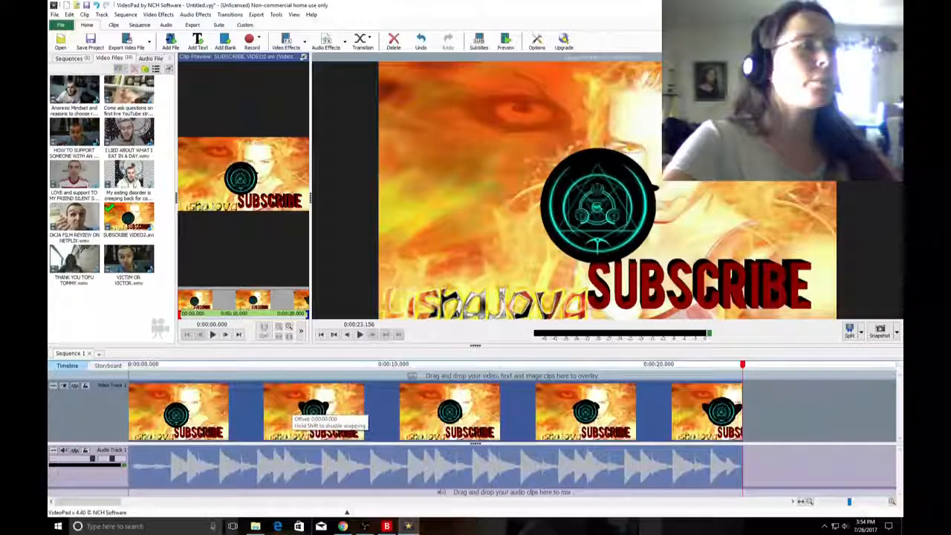
{"action": "left_click_drag", "start_coordinate": [286, 409], "coordinate": [286, 409]}
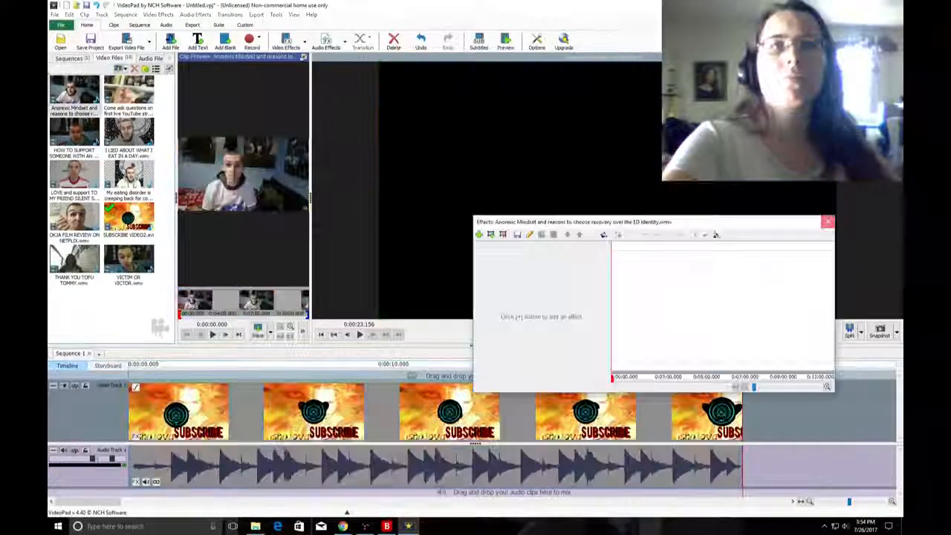
{"action": "right_click", "coordinate": [312, 393]}
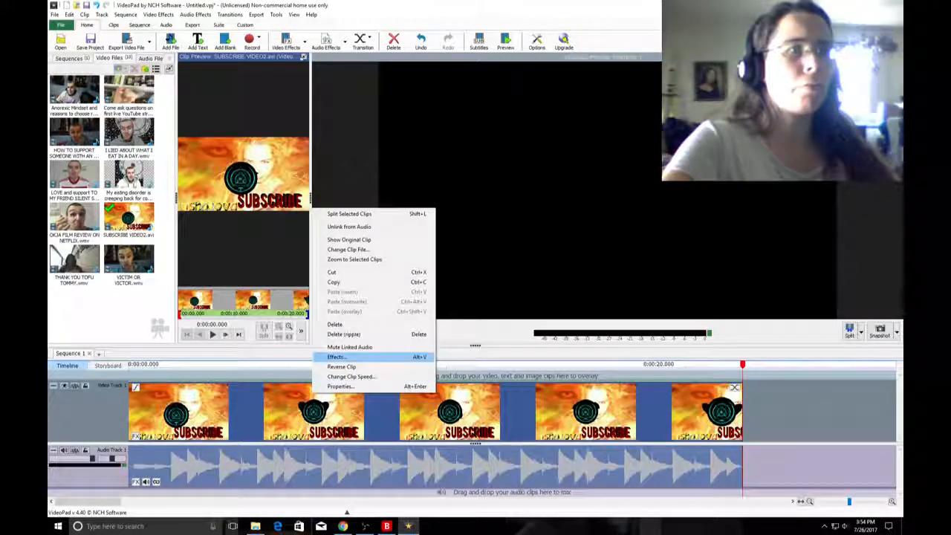
{"action": "left_click", "coordinate": [335, 357]}
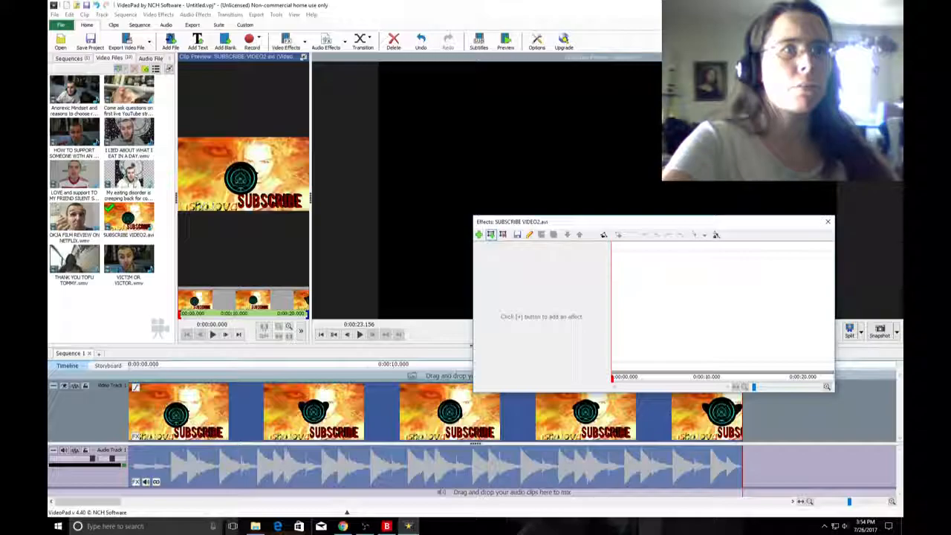
{"action": "left_click", "coordinate": [490, 234]}
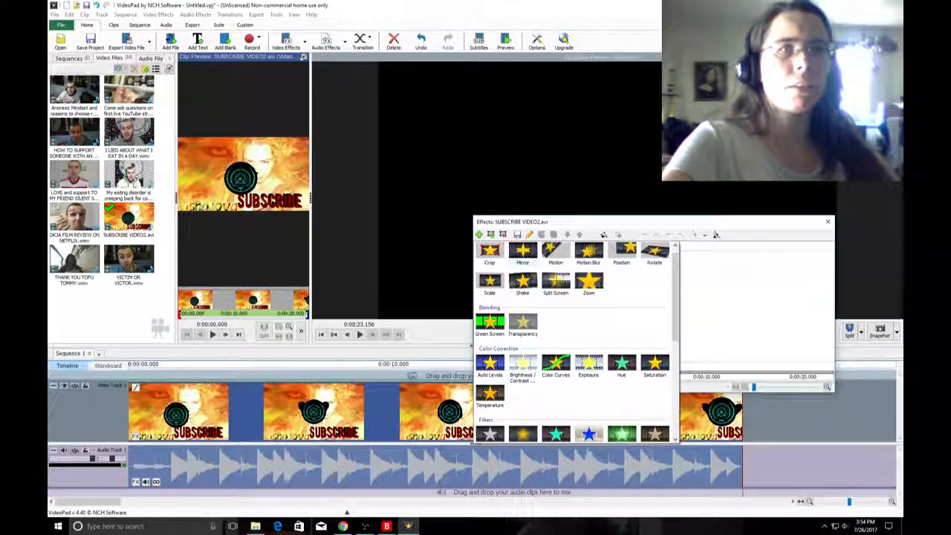
{"action": "left_click", "coordinate": [621, 434]}
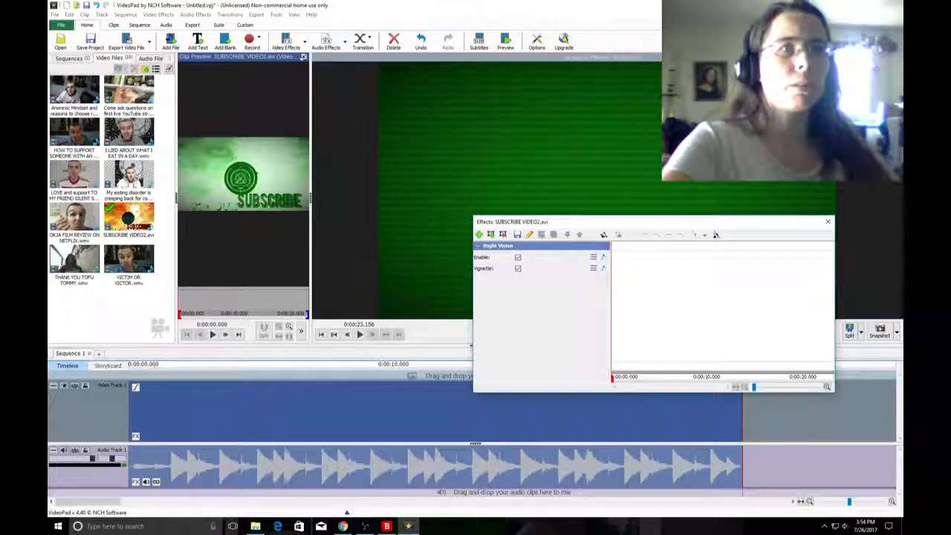
{"action": "left_click", "coordinate": [503, 234]}
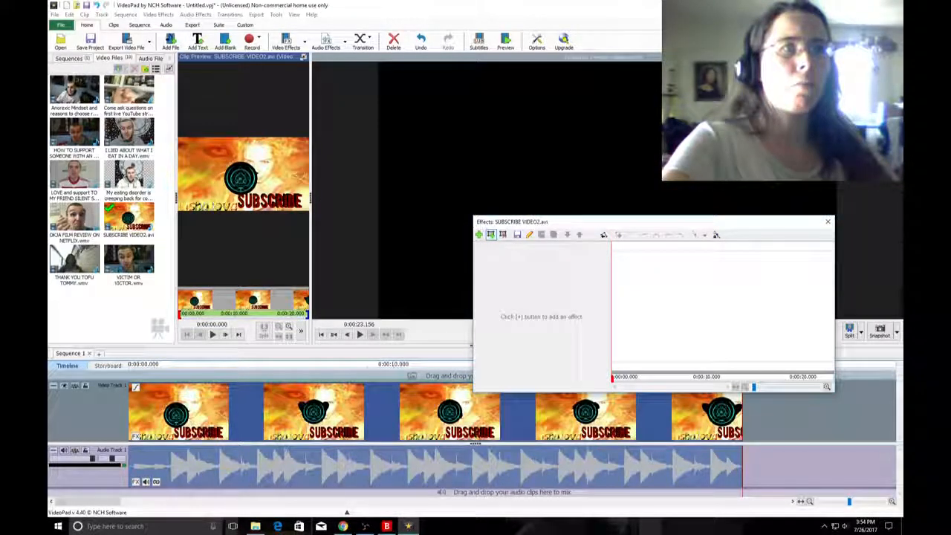
Apply a Tint effect in purple (red 128, green 0, blue 255) to the SUBSCRIBE VIDEO2.avi video clip.
{"action": "left_click", "coordinate": [490, 234]}
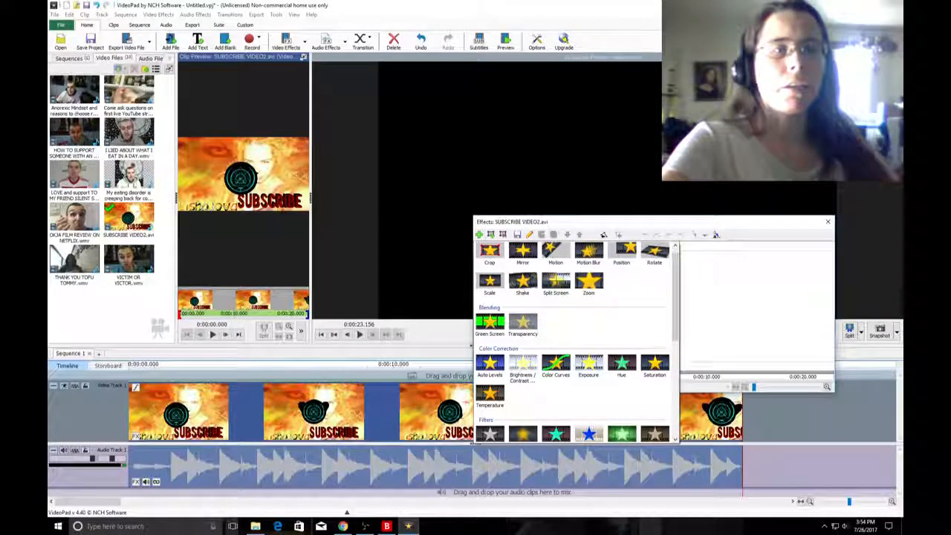
{"action": "scroll", "coordinate": [572, 342], "scroll_direction": "down", "scroll_amount": 2}
{"action": "scroll", "coordinate": [572, 342], "scroll_direction": "down", "scroll_amount": 2}
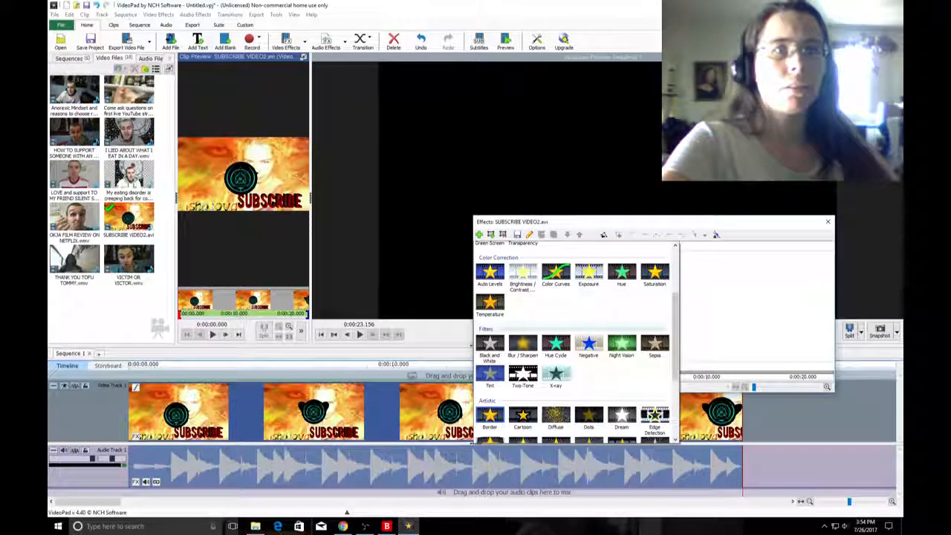
{"action": "scroll", "coordinate": [572, 342], "scroll_direction": "down", "scroll_amount": 2}
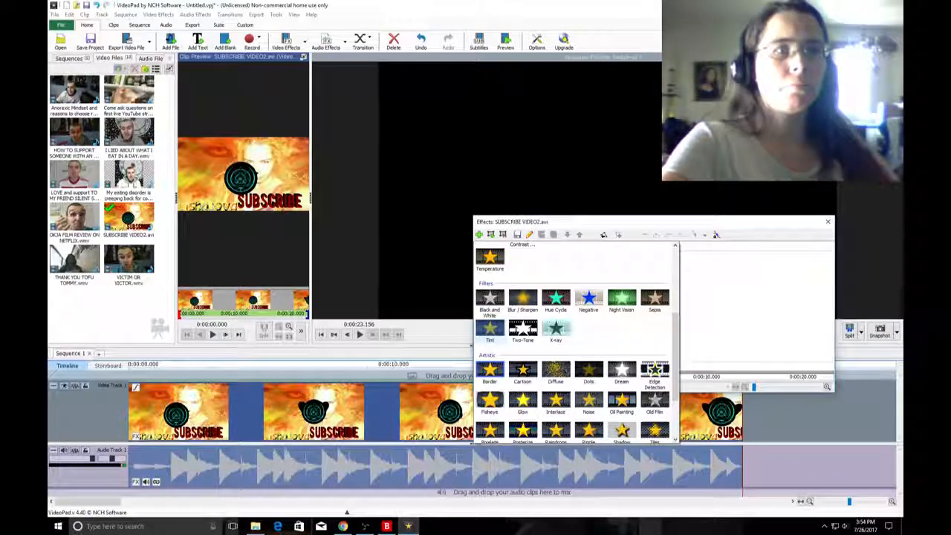
{"action": "left_click", "coordinate": [490, 329]}
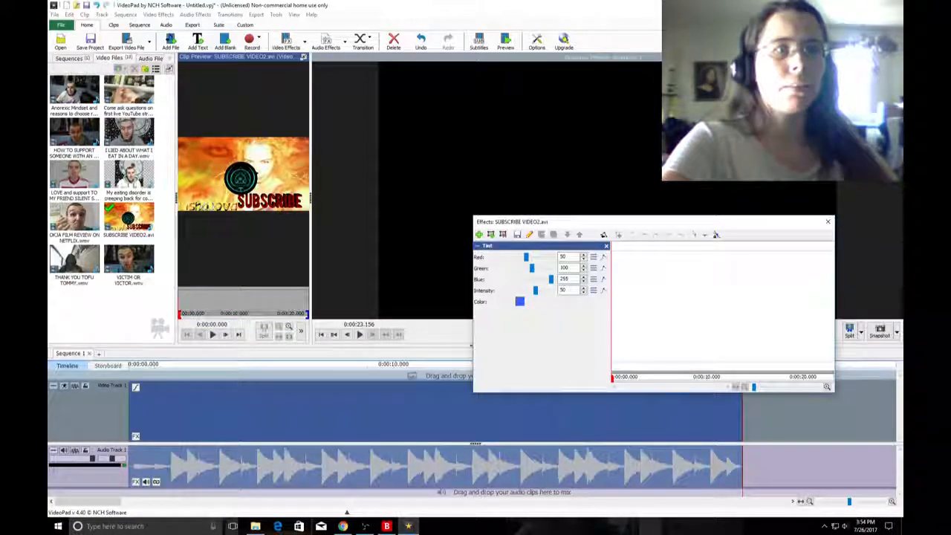
{"action": "left_click", "coordinate": [520, 302]}
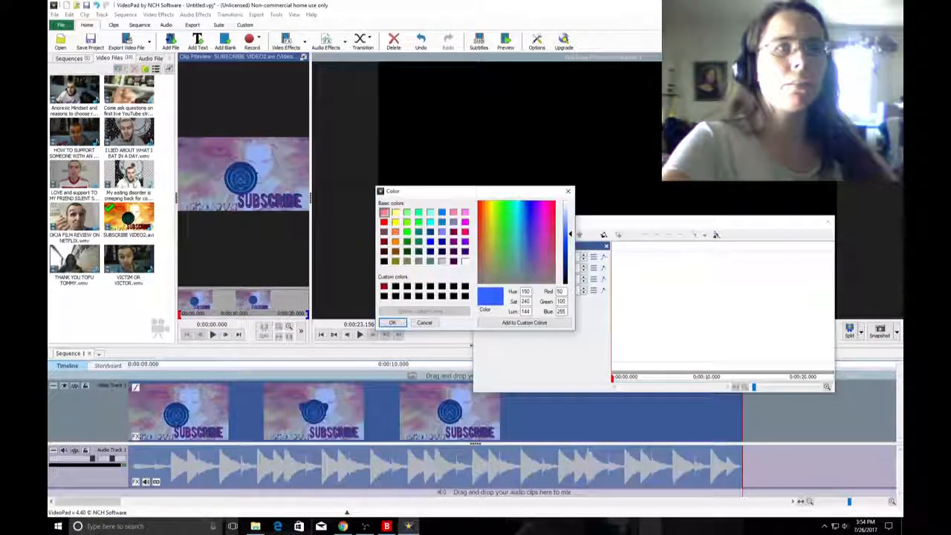
{"action": "left_click", "coordinate": [465, 242]}
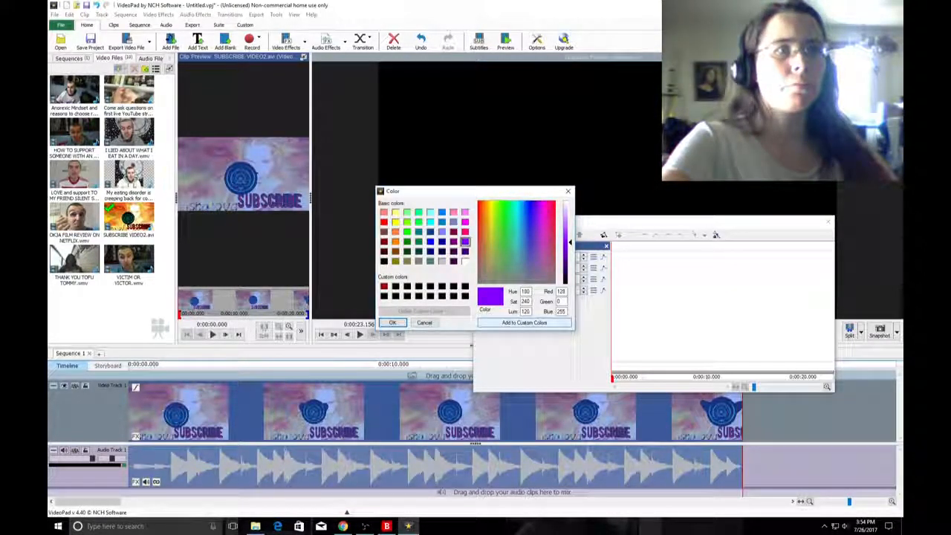
{"action": "key", "text": "Return"}
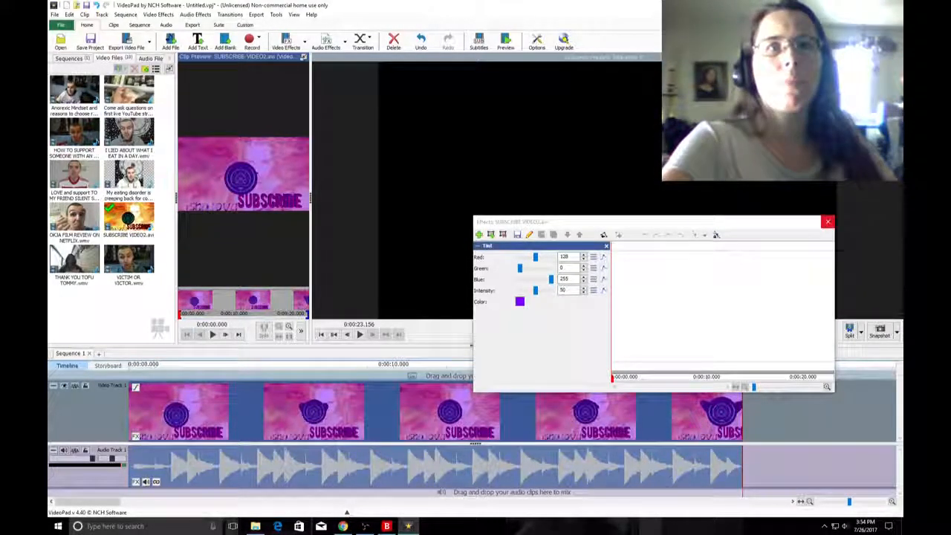
{"action": "left_click", "coordinate": [827, 222]}
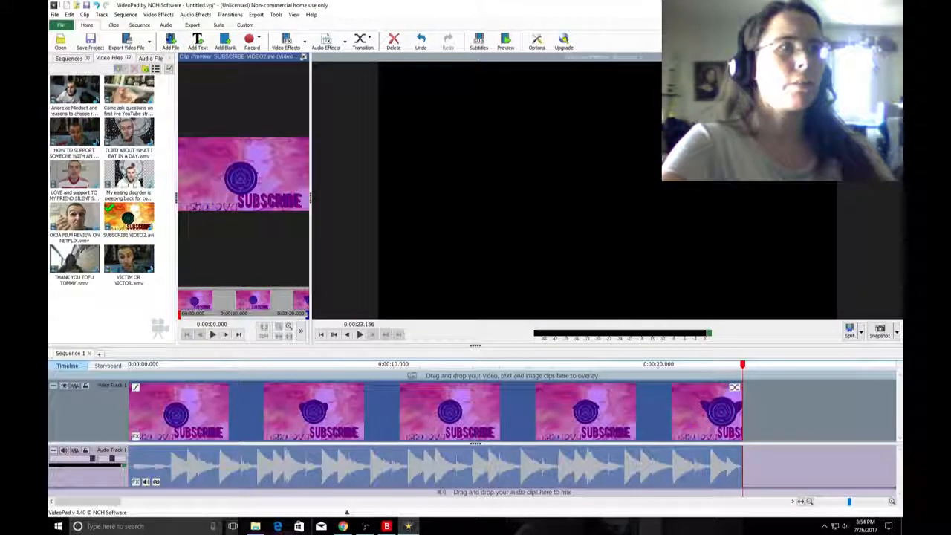
Add a Chorus effect with modulation 743 to the audio of the SUBSCRIBE VIDEO2.avi clip.
{"action": "left_click", "coordinate": [456, 459]}
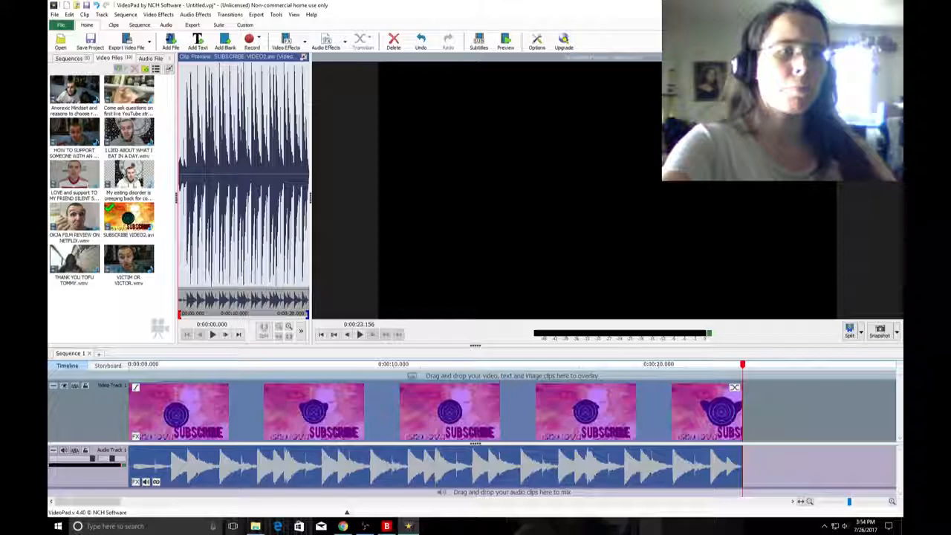
{"action": "right_click", "coordinate": [389, 470]}
{"action": "left_click", "coordinate": [416, 432]}
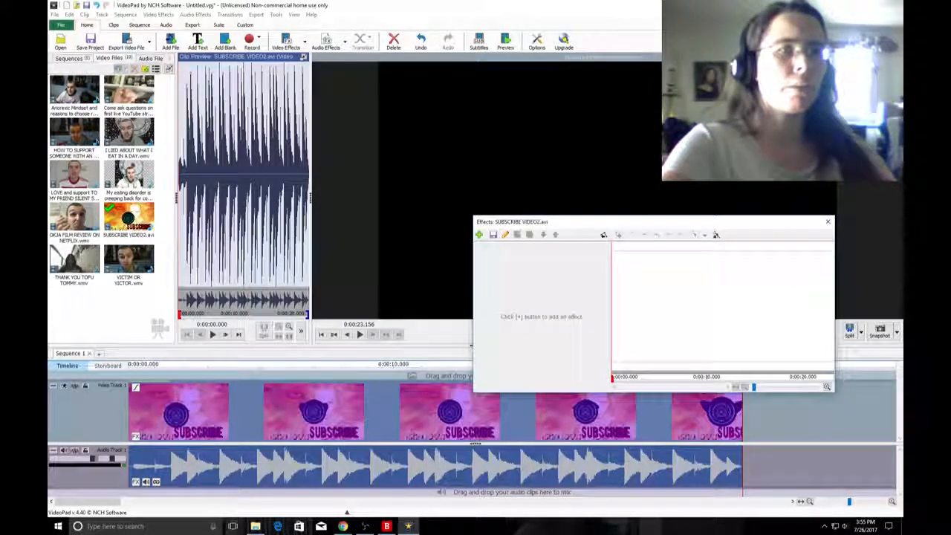
{"action": "left_click", "coordinate": [479, 234]}
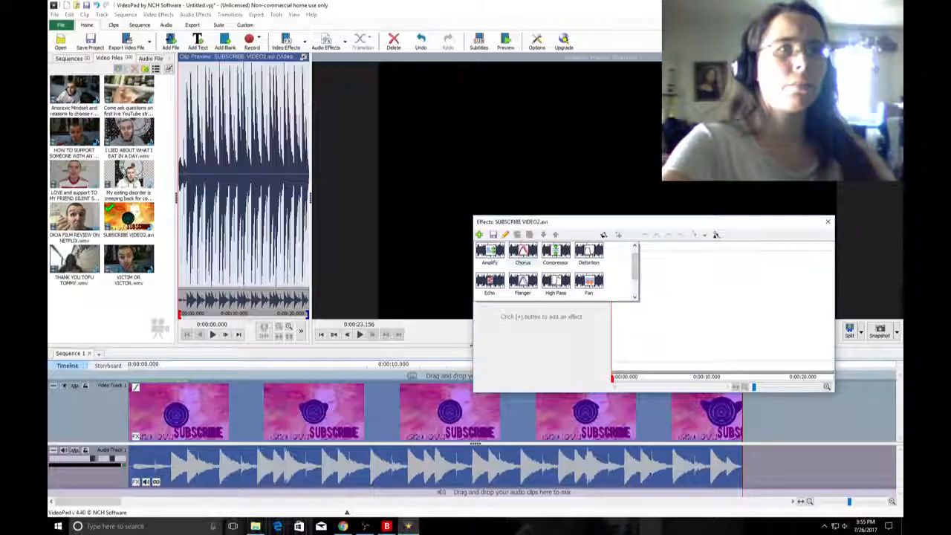
{"action": "left_click", "coordinate": [523, 253]}
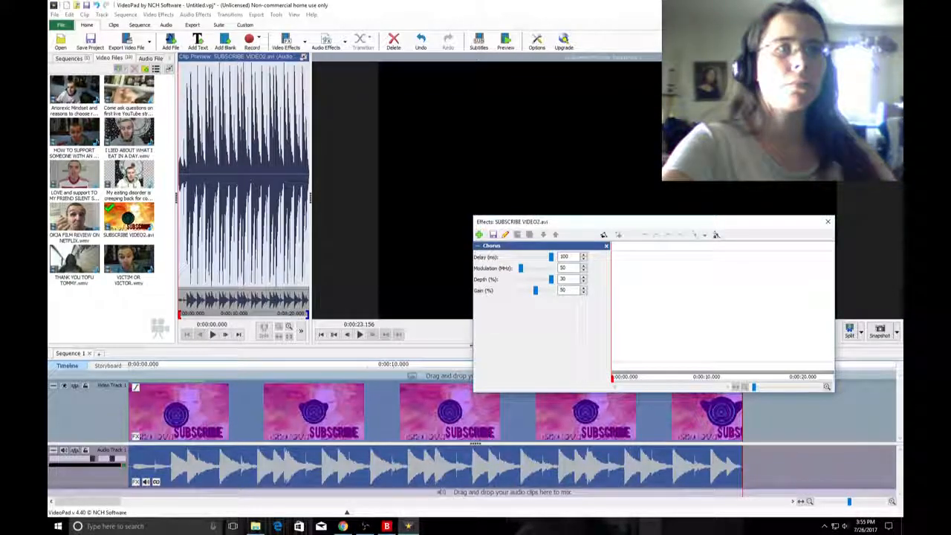
{"action": "left_click_drag", "start_coordinate": [529, 267], "coordinate": [532, 268]}
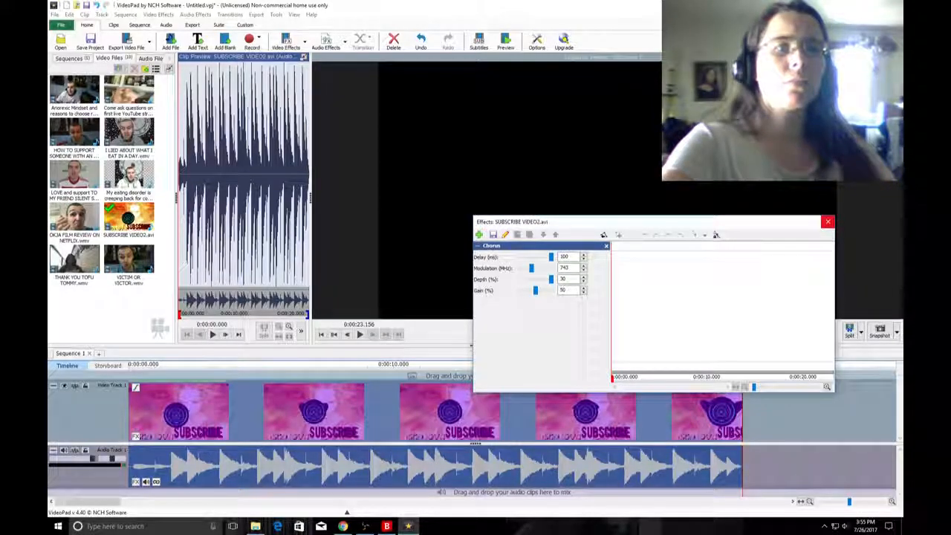
{"action": "left_click", "coordinate": [828, 222]}
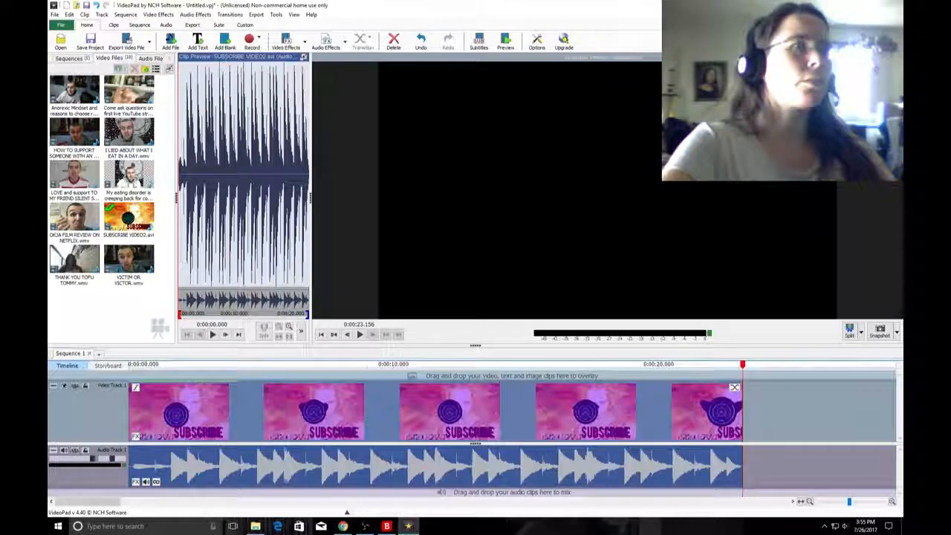
Listen to the sequence and remove the Chorus effect from the clip's audio.
{"action": "left_click", "coordinate": [359, 334]}
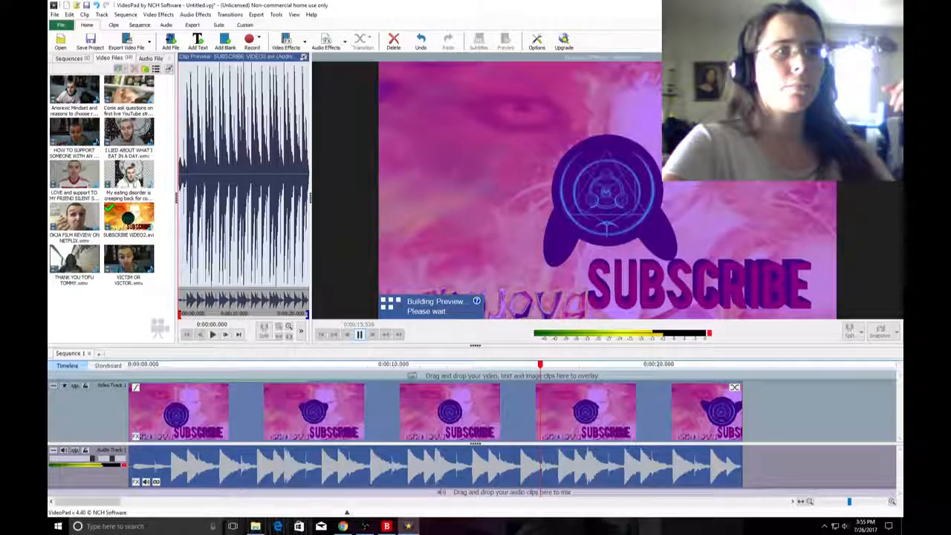
{"action": "key", "text": "space"}
{"action": "right_click", "coordinate": [392, 476]}
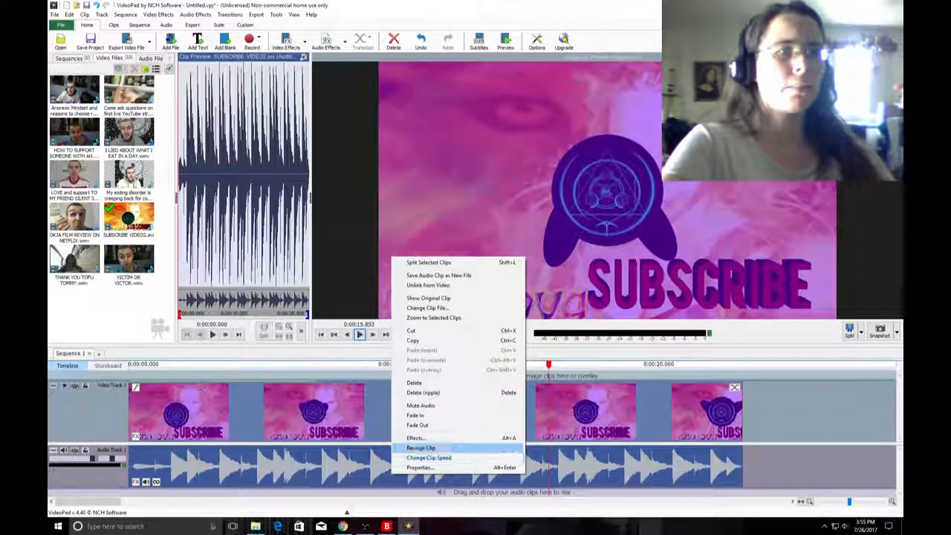
{"action": "left_click", "coordinate": [446, 438]}
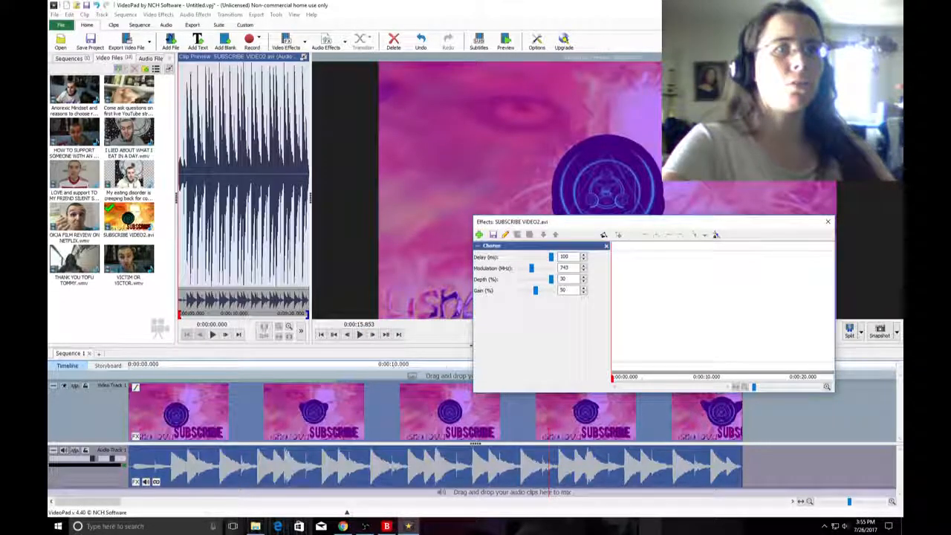
{"action": "left_click", "coordinate": [607, 246]}
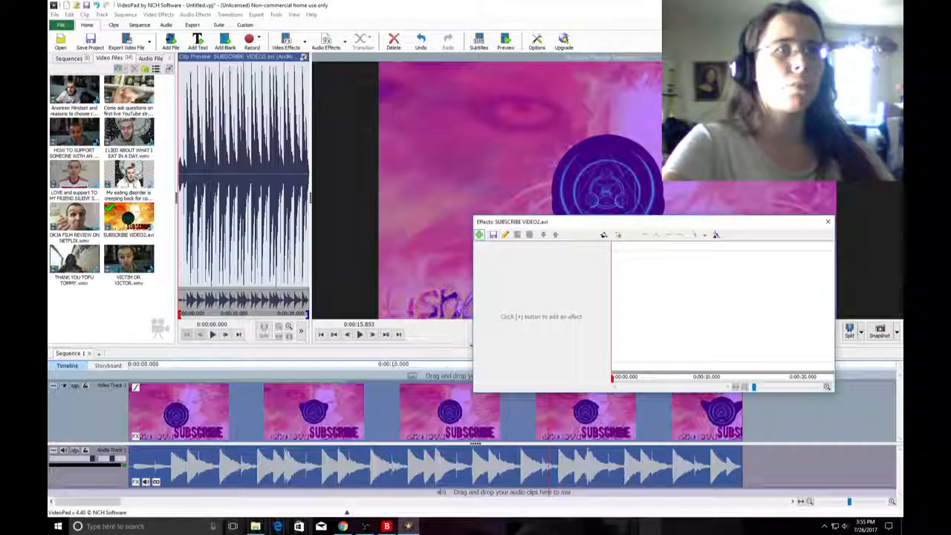
Add an Amplify effect with a gain of 200% to the audio of the SUBSCRIBE VIDEO2.avi clip.
{"action": "left_click", "coordinate": [479, 235]}
{"action": "left_click", "coordinate": [491, 253]}
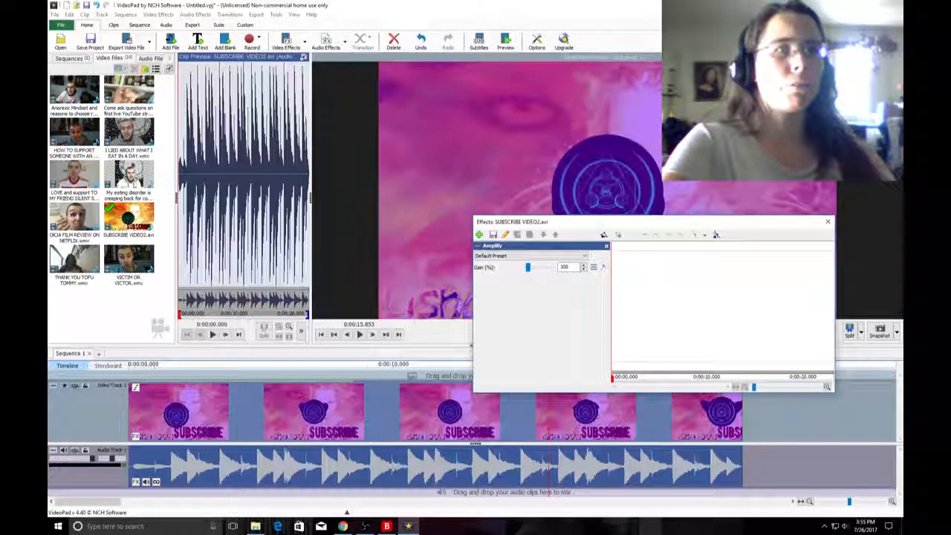
{"action": "double_click", "coordinate": [565, 266]}
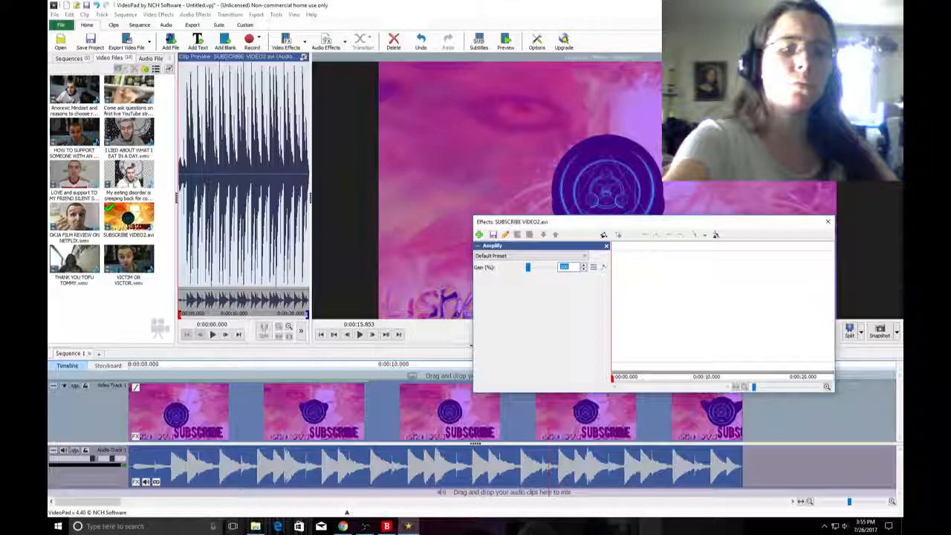
{"action": "type", "text": "200"}
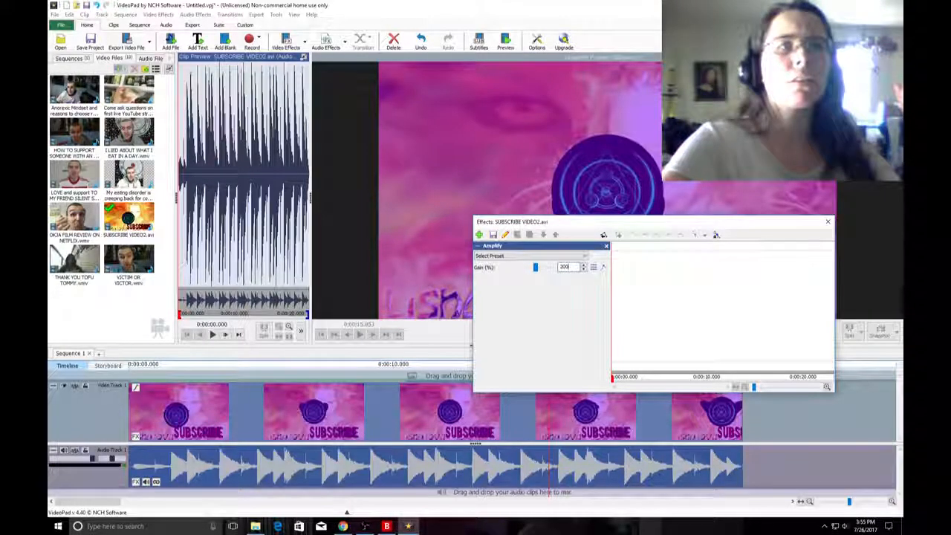
{"action": "key", "text": "Escape"}
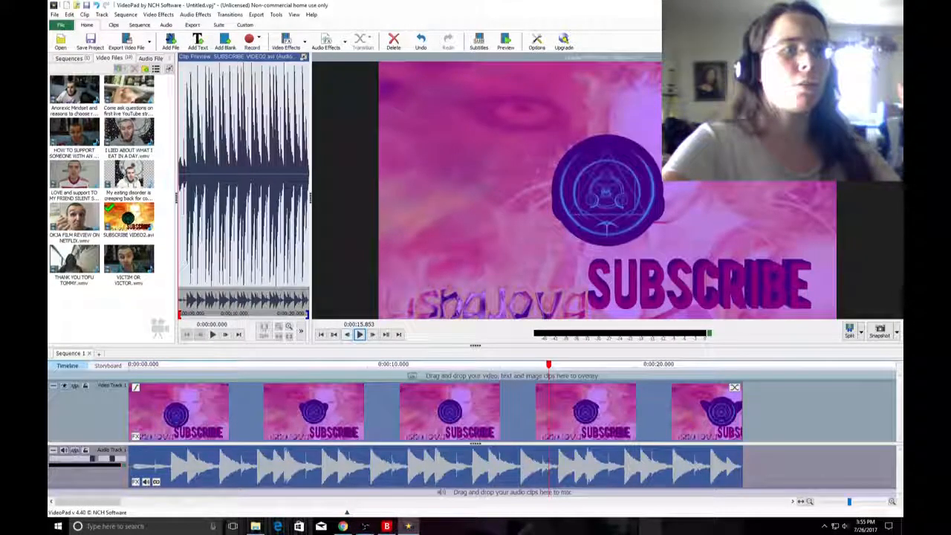
Play the sequence to check the amplified audio and switch from the storyboard back to the timeline view.
{"action": "left_click", "coordinate": [359, 334]}
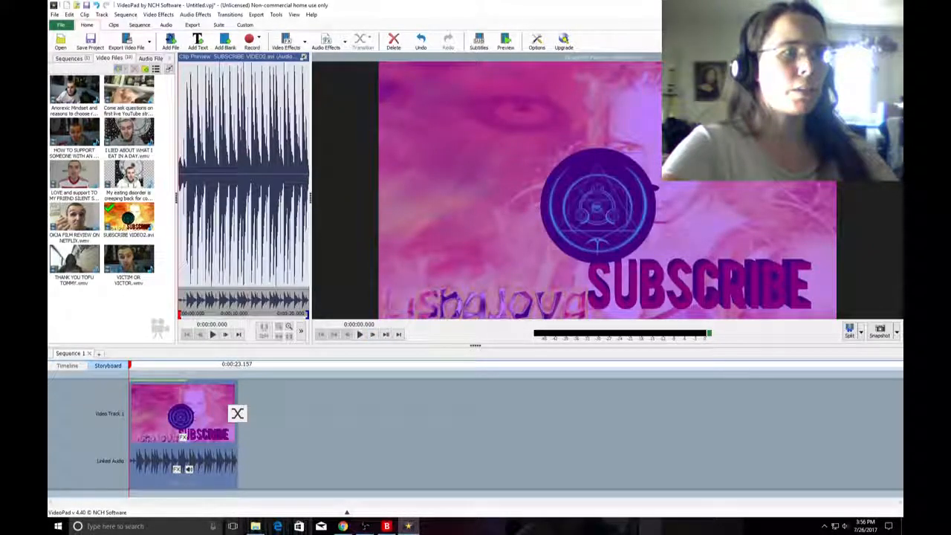
{"action": "left_click", "coordinate": [68, 366]}
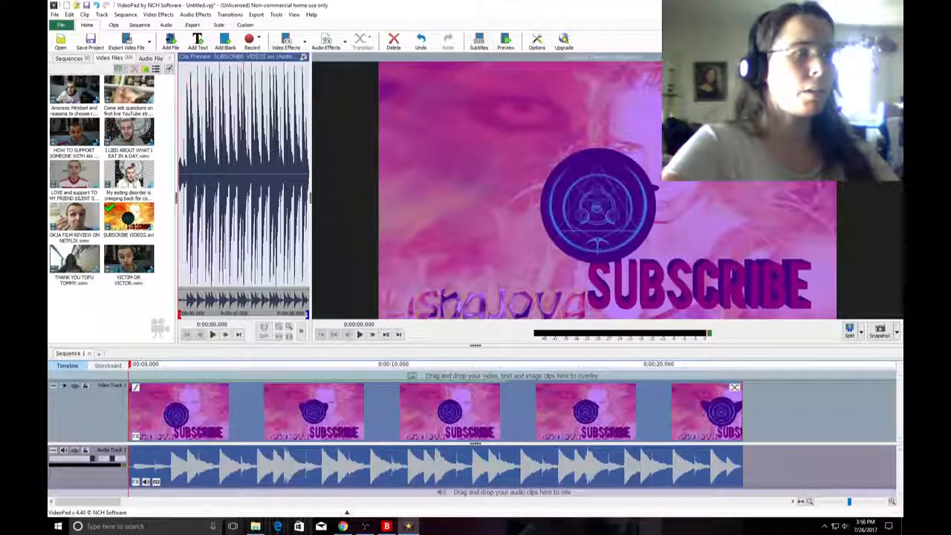
Look at the sequence in the storyboard, return to the timeline and play the subscribe intro through to its end.
{"action": "left_click", "coordinate": [107, 366]}
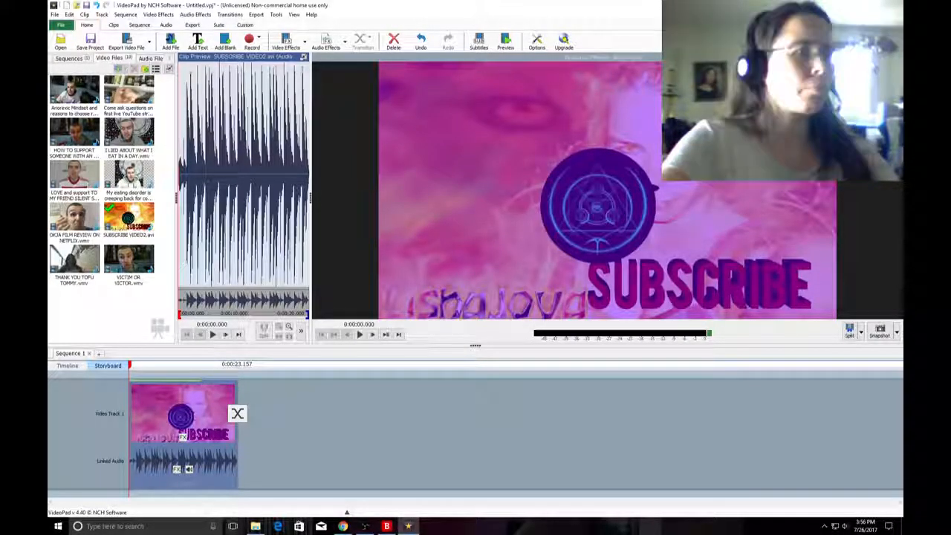
{"action": "left_click", "coordinate": [68, 365]}
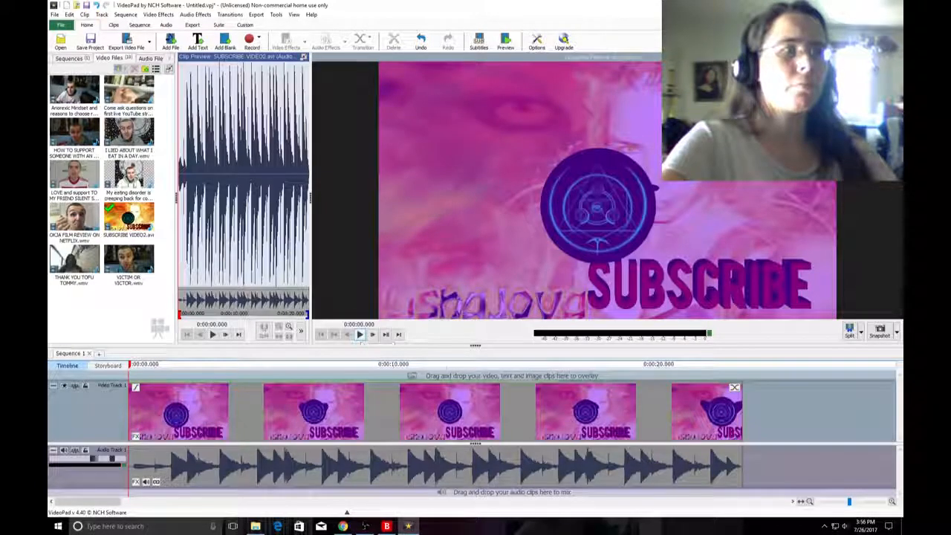
{"action": "left_click", "coordinate": [361, 335]}
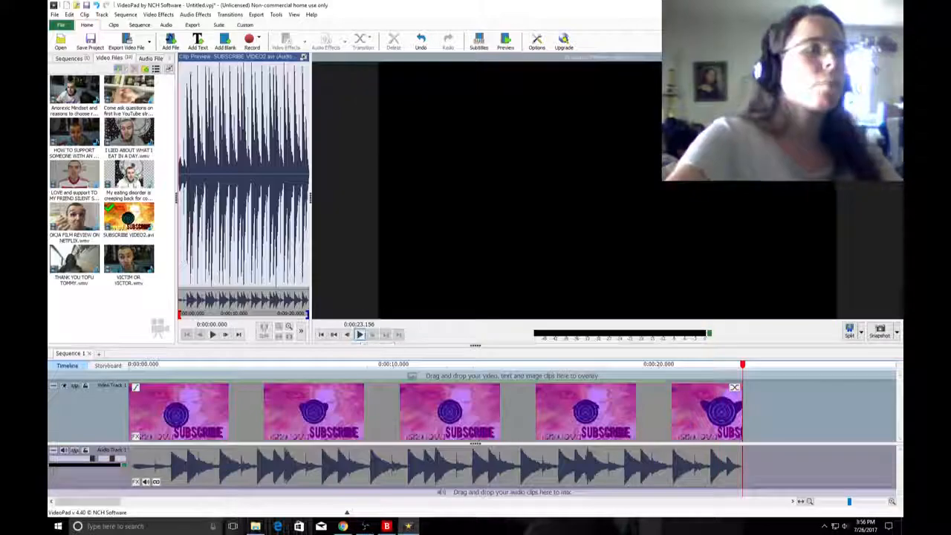
Try a Tint intensity of 100 on the SUBSCRIBE VIDEO2.avi clip and remove the Tint effect from it.
{"action": "left_click", "coordinate": [382, 412]}
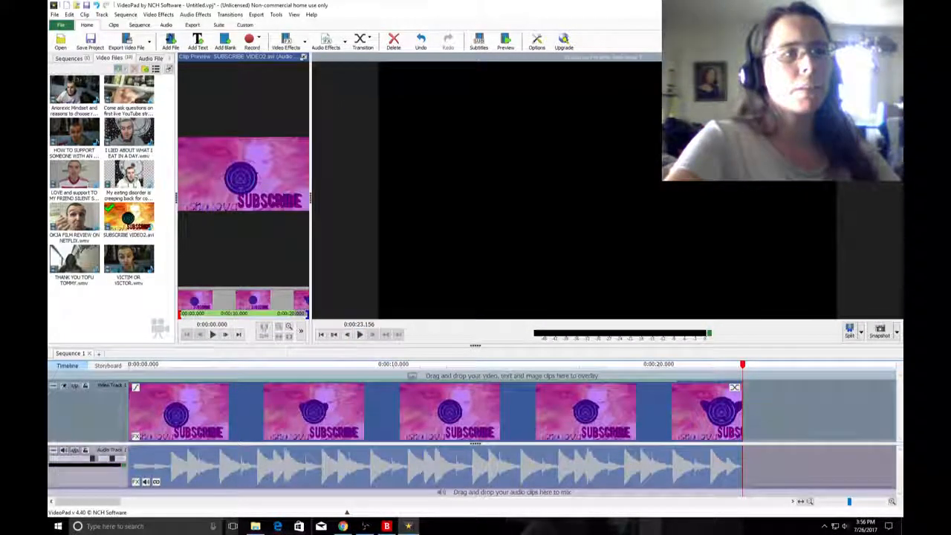
{"action": "right_click", "coordinate": [319, 407]}
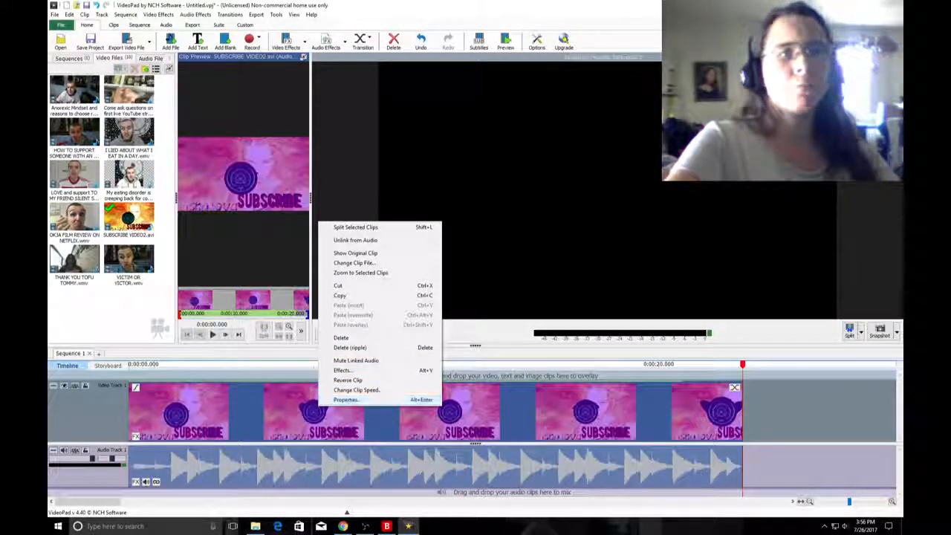
{"action": "left_click", "coordinate": [345, 465]}
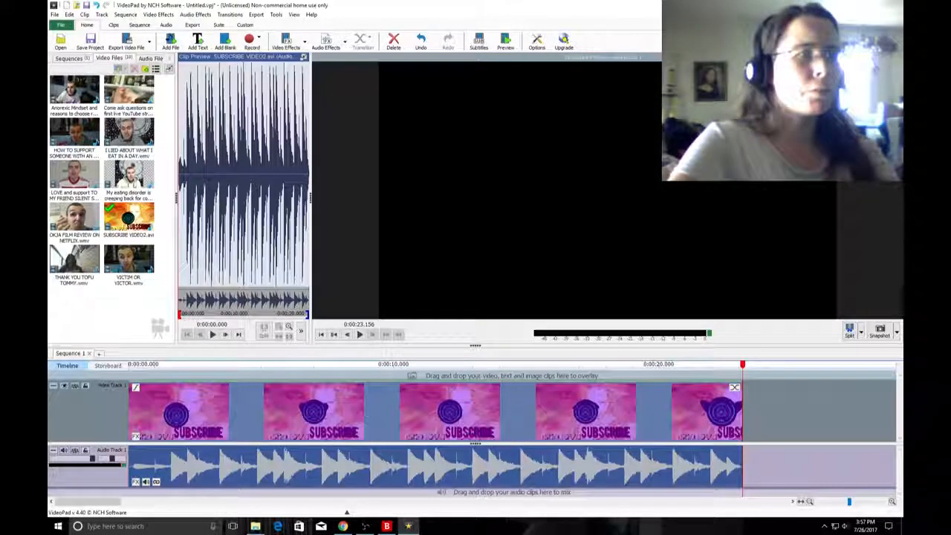
{"action": "left_click", "coordinate": [445, 413]}
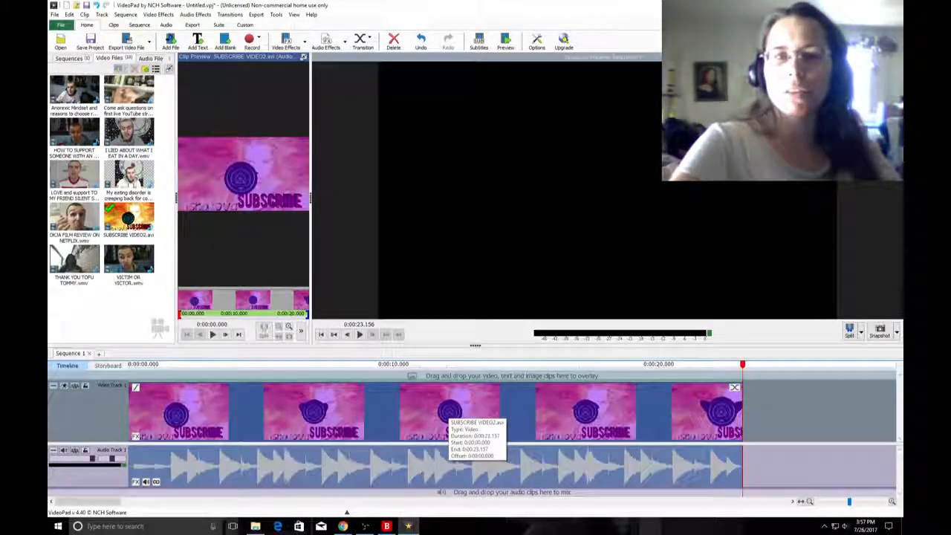
{"action": "right_click", "coordinate": [435, 417]}
{"action": "left_click", "coordinate": [459, 382]}
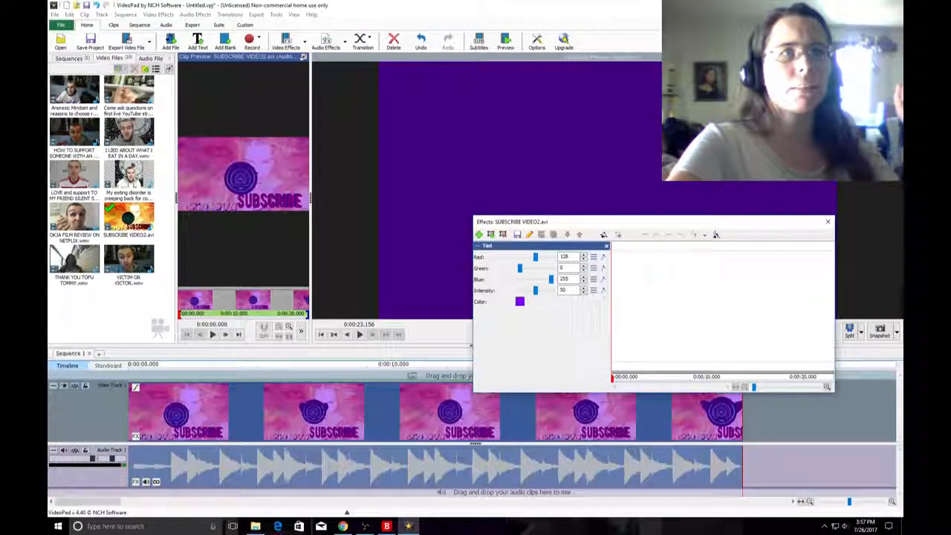
{"action": "mouse_move", "coordinate": [535, 290]}
{"action": "left_mouse_down"}
{"action": "mouse_move", "coordinate": [551, 290]}
{"action": "mouse_move", "coordinate": [520, 291]}
{"action": "mouse_move", "coordinate": [551, 291]}
{"action": "left_mouse_up"}
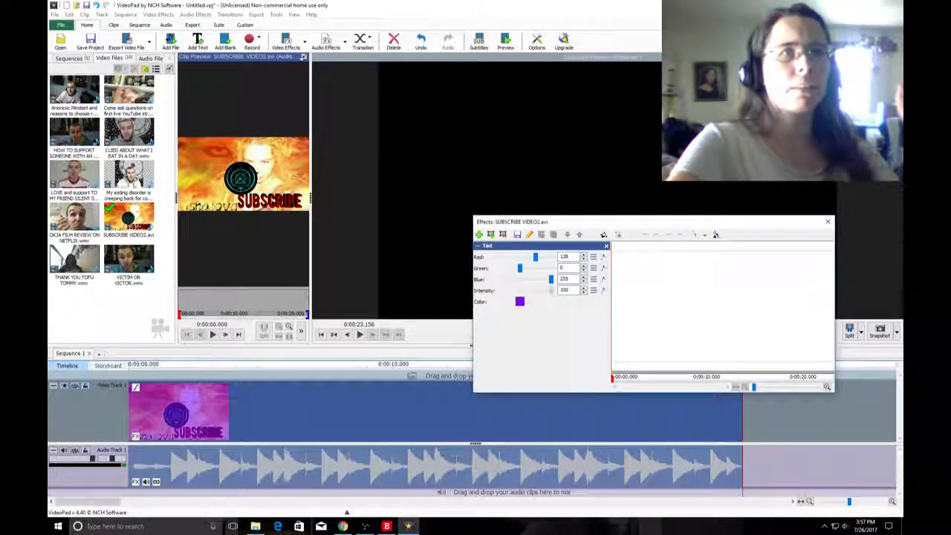
{"action": "left_click", "coordinate": [607, 246]}
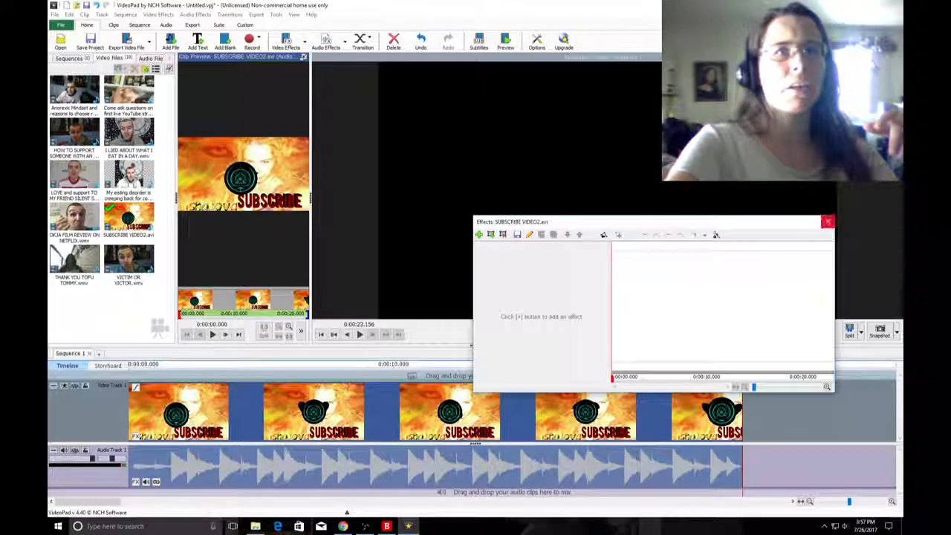
{"action": "left_click", "coordinate": [827, 221]}
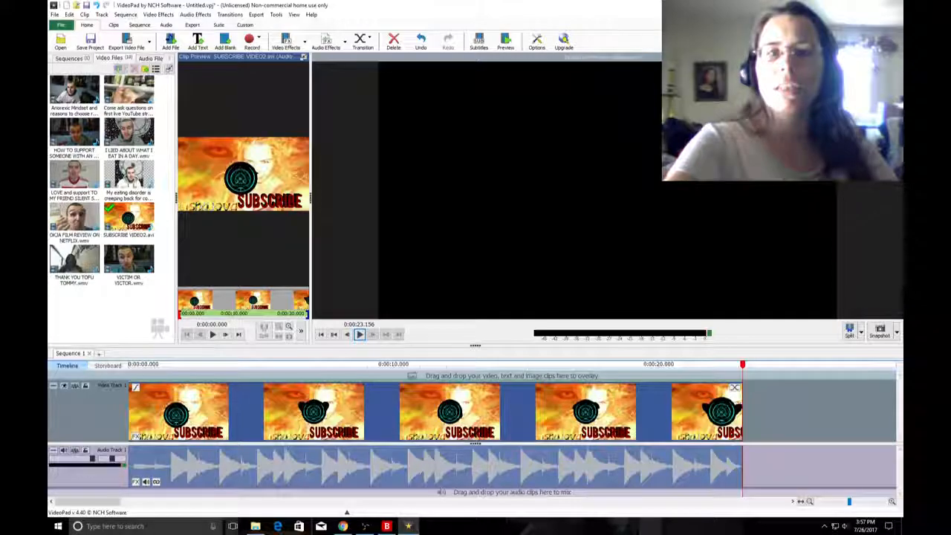
Check the live broadcast and chat on YouNow in Chrome, try playing the sequence in VideoPad, and return to VideoPad.
{"action": "left_click", "coordinate": [342, 526]}
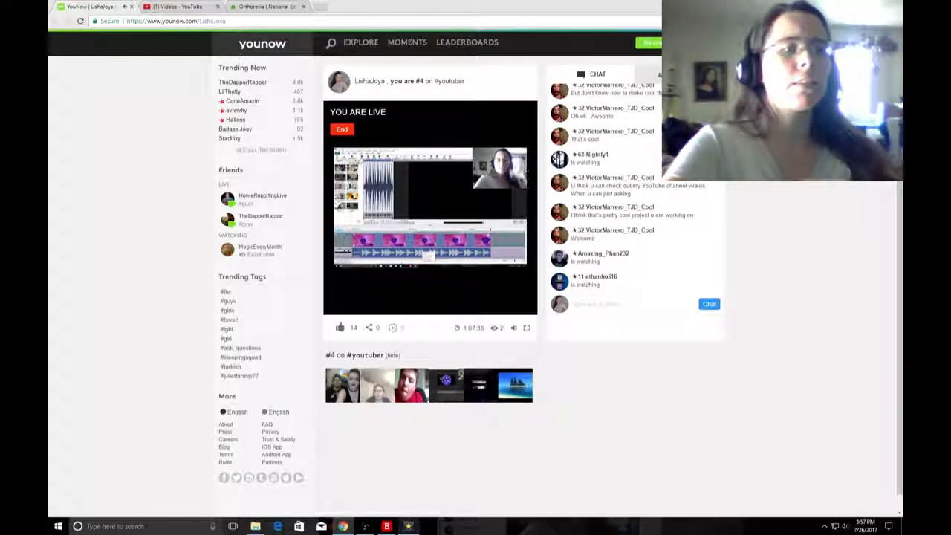
{"action": "key", "text": "alt+Tab"}
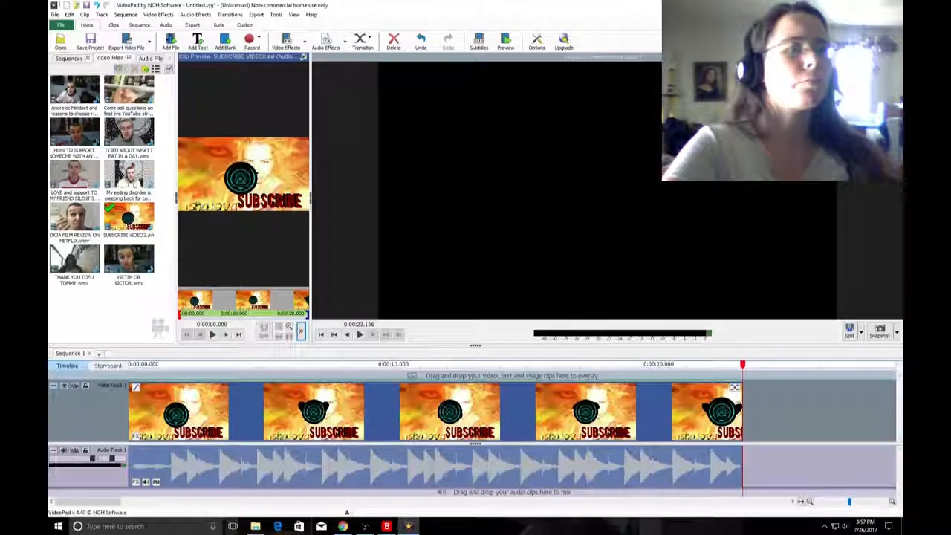
{"action": "left_click", "coordinate": [360, 335]}
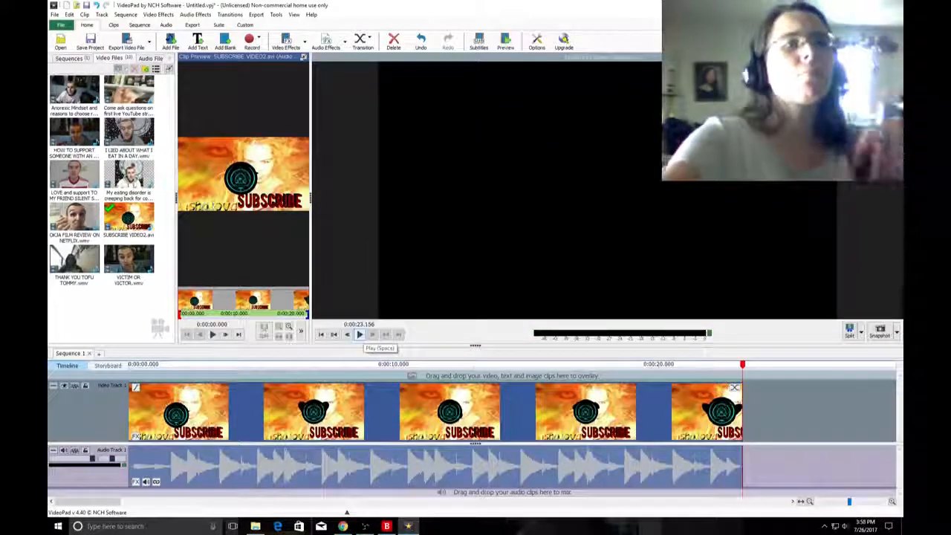
{"action": "left_click", "coordinate": [342, 526]}
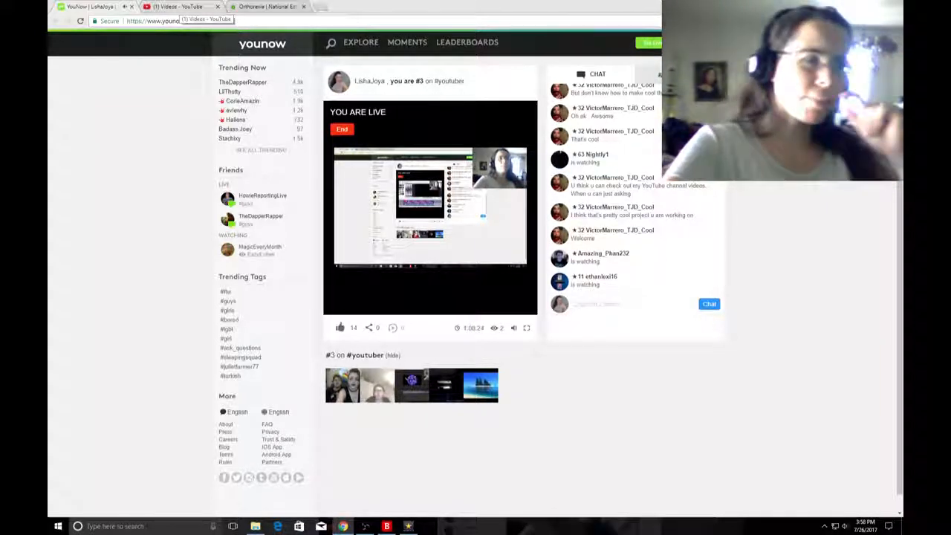
{"action": "left_click", "coordinate": [408, 526]}
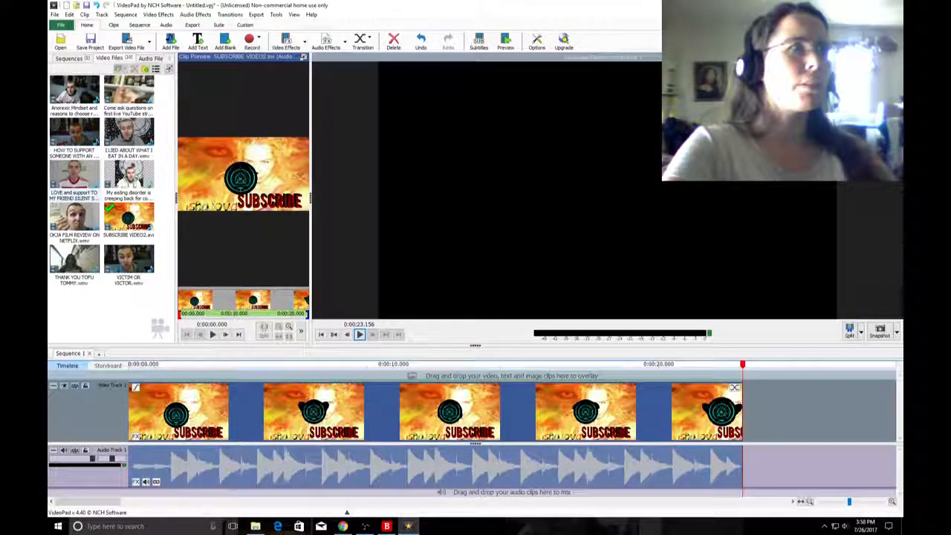
Add the Anorexic Mindset and reasons to choose recovery clip directly after the subscribe intro on the timeline and select its audio.
{"action": "left_click_drag", "start_coordinate": [74, 93], "coordinate": [223, 424]}
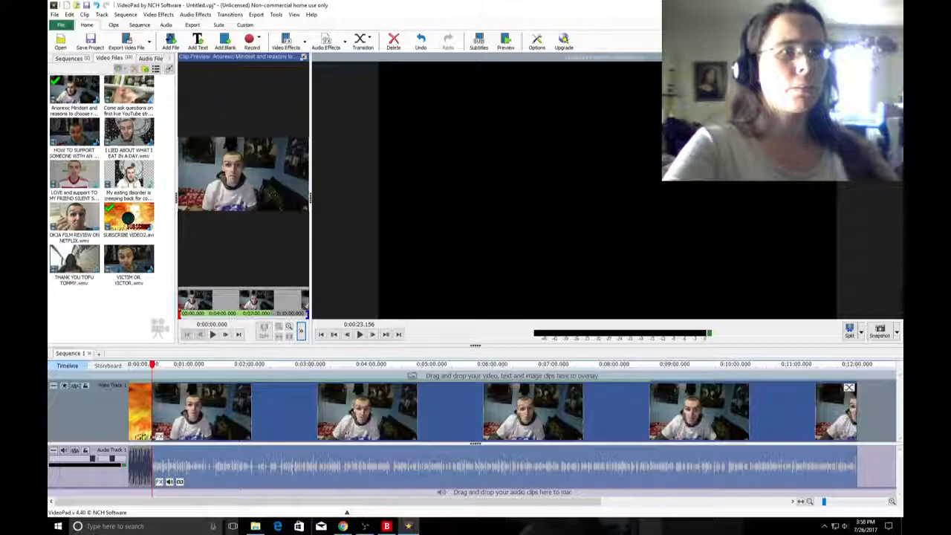
{"action": "left_click", "coordinate": [810, 501]}
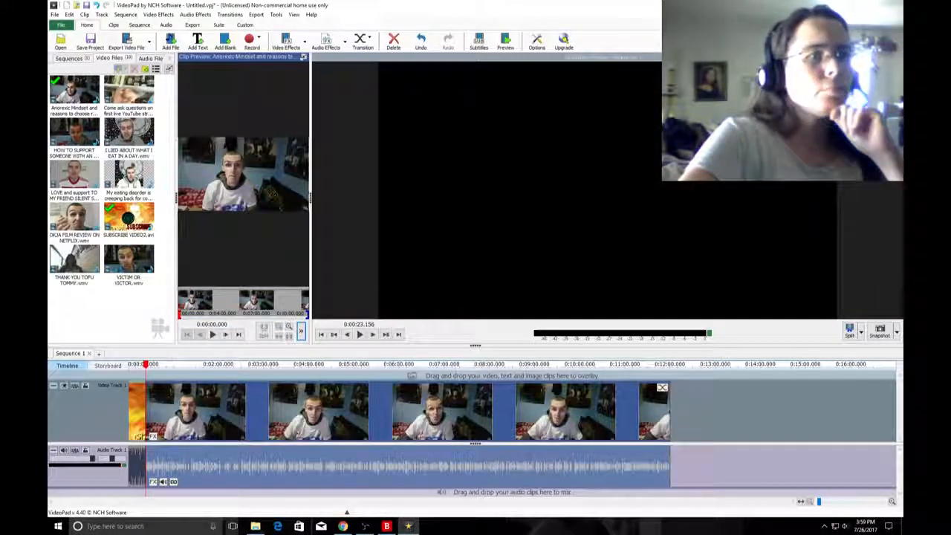
{"action": "left_click", "coordinate": [266, 461]}
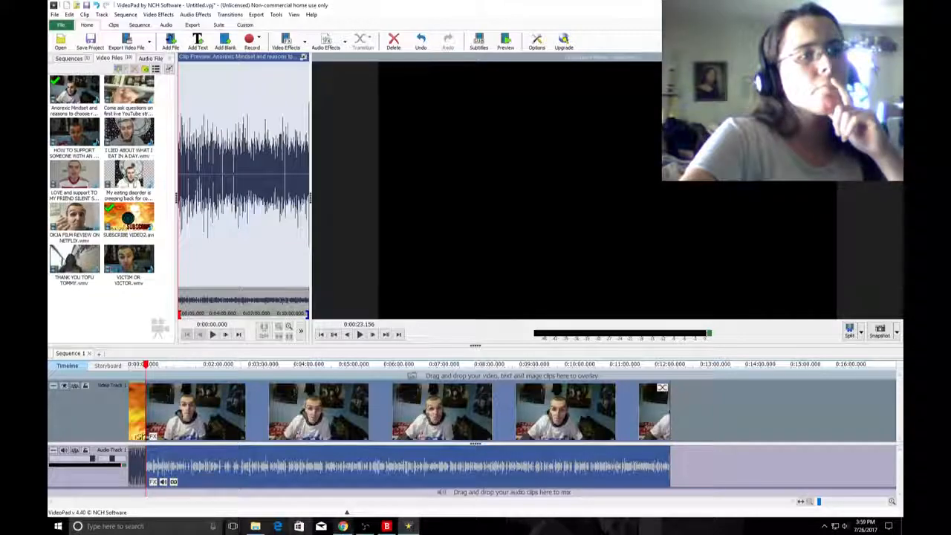
Switch to the YouNow page in Chrome to look at the broadcast chat, then back to VideoPad.
{"action": "left_click", "coordinate": [342, 526]}
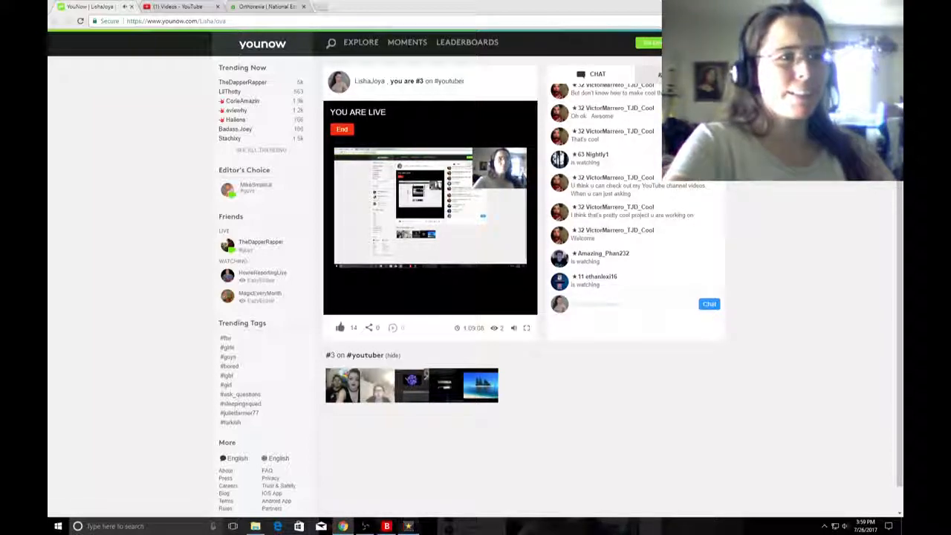
{"action": "mouse_move", "coordinate": [408, 526]}
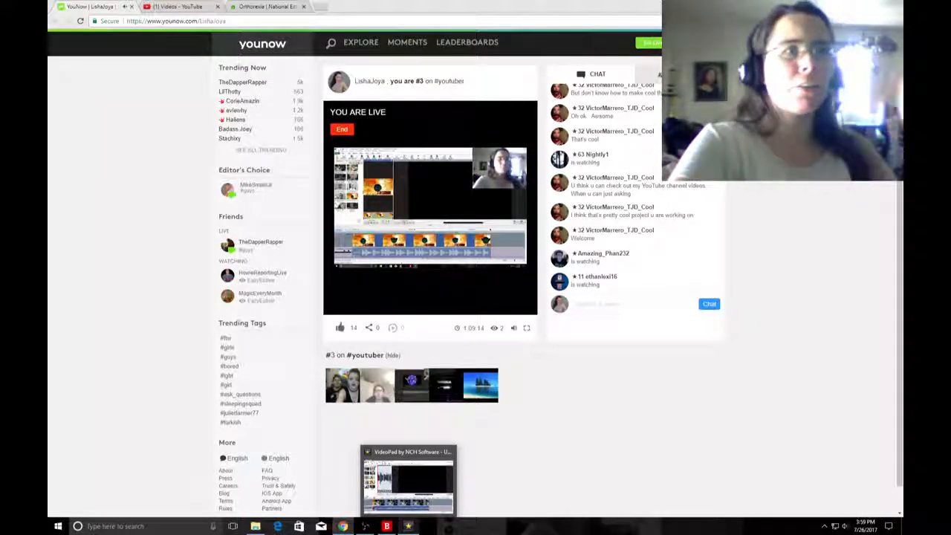
{"action": "left_click", "coordinate": [408, 526]}
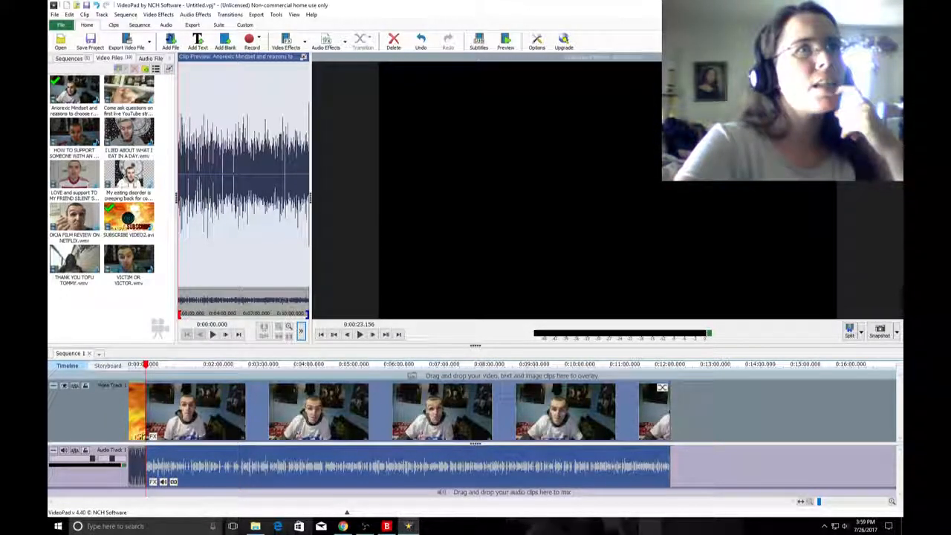
Preview Sequence 1 in the large preview window from the start into the opening of the Anorexic Mindset clip and pause it.
{"action": "left_click", "coordinate": [505, 43]}
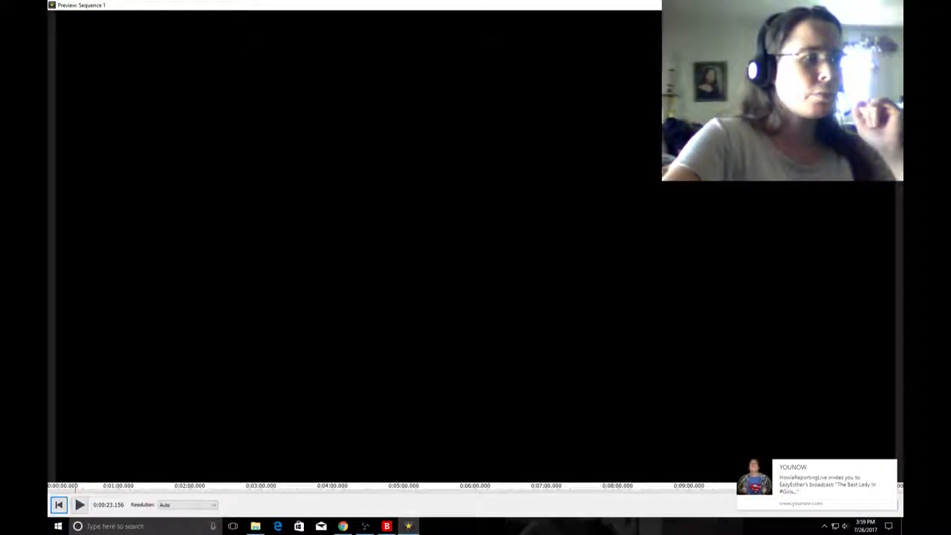
{"action": "left_click", "coordinate": [58, 505]}
{"action": "left_click", "coordinate": [80, 504]}
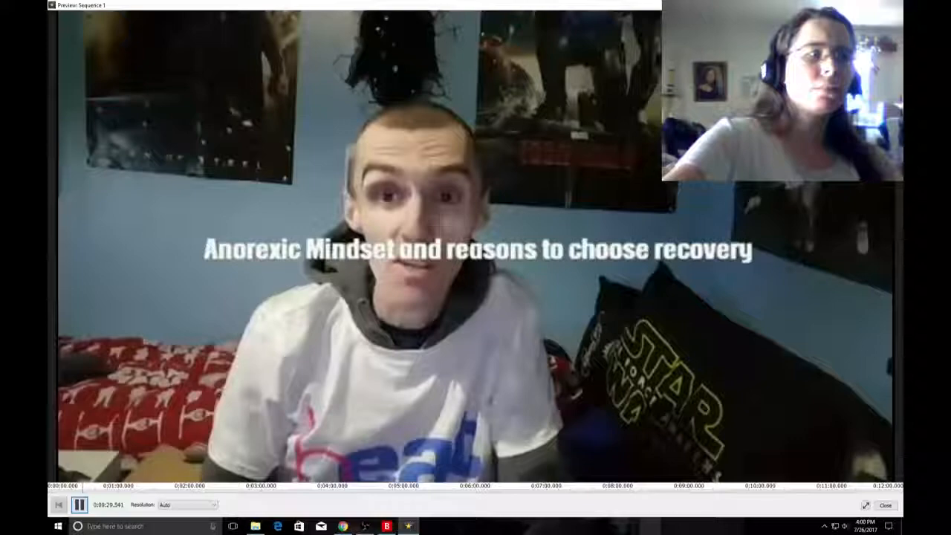
{"action": "left_click", "coordinate": [80, 505]}
Check the YouNow chat while the preview is paused, return to VideoPad and close the Sequence 1 preview.
{"action": "left_click", "coordinate": [342, 526]}
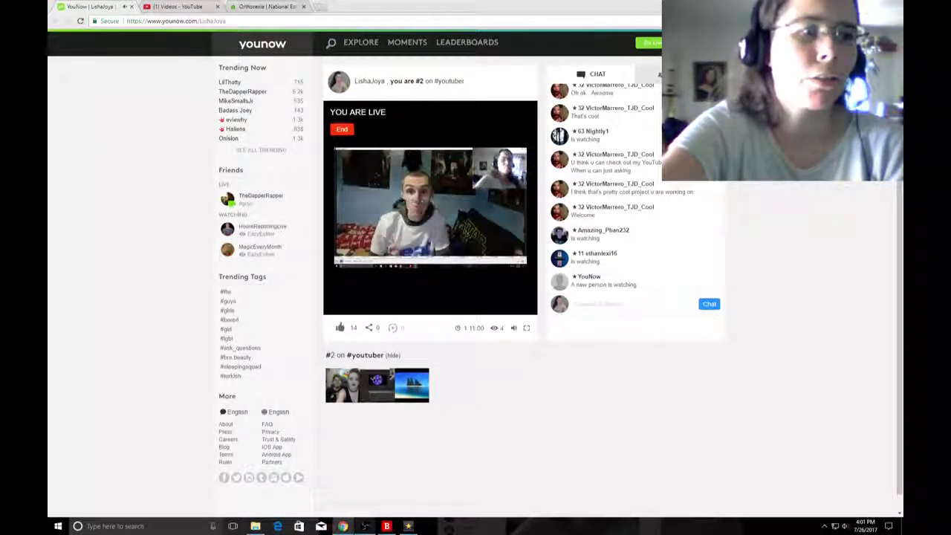
{"action": "mouse_move", "coordinate": [364, 526]}
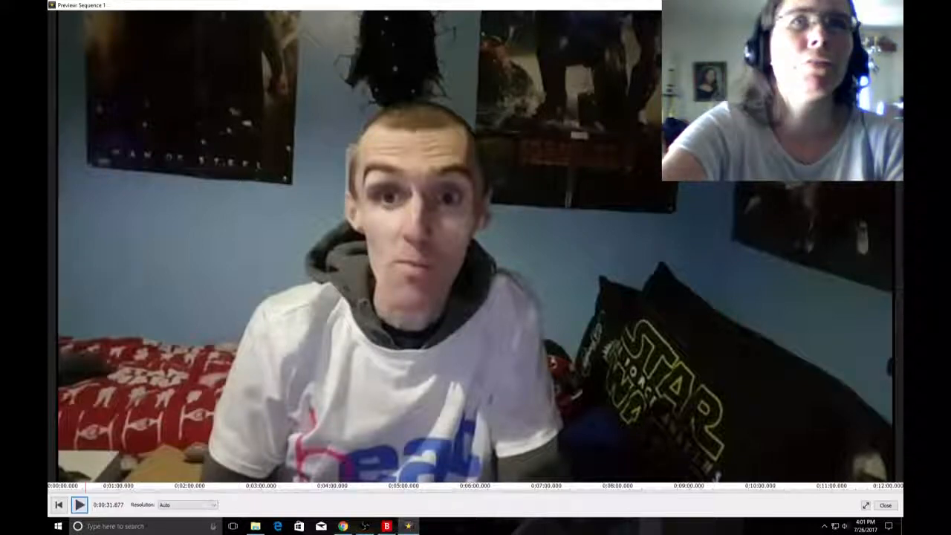
{"action": "key", "text": "Escape"}
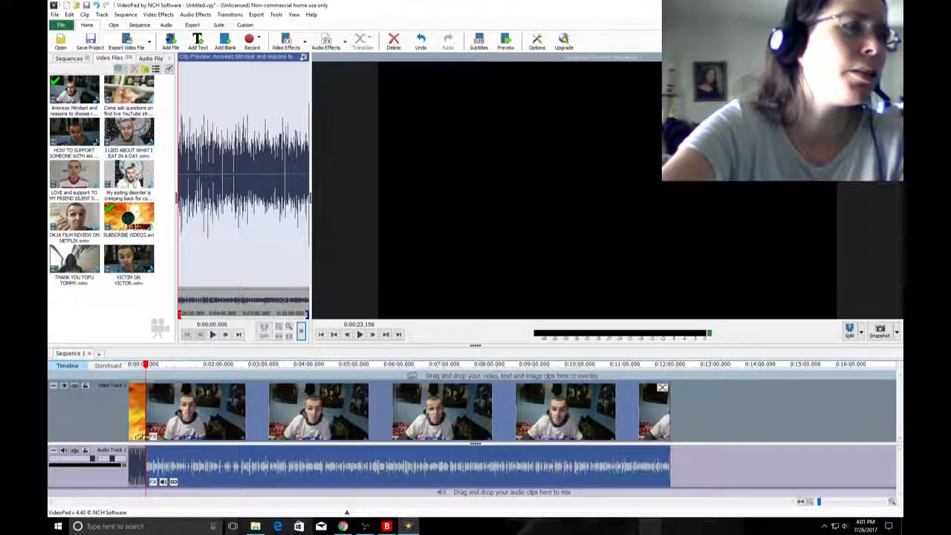
Replace the Anorexic Mindset clip on the timeline with the HOW TO SUPPORT SOMEONE WITH AN... clip after the subscribe intro.
{"action": "right_click", "coordinate": [224, 395]}
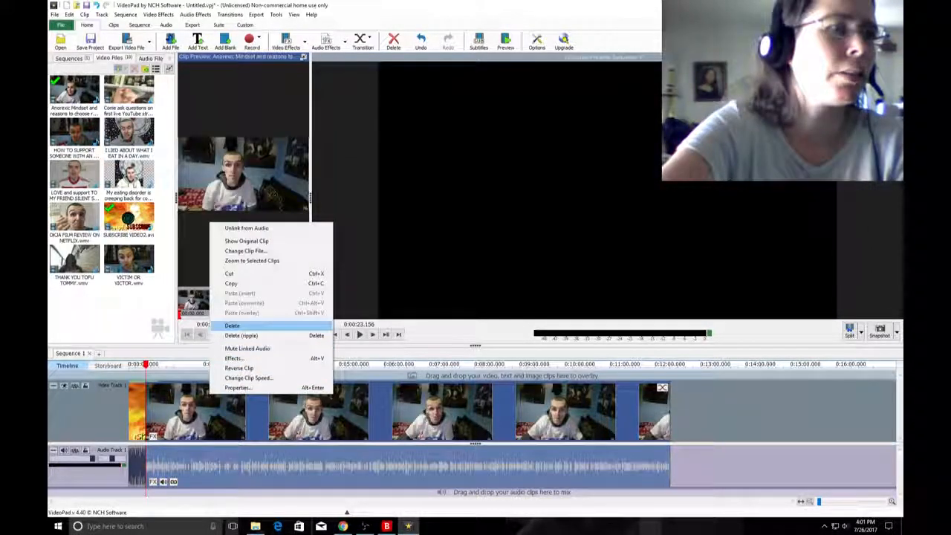
{"action": "left_click", "coordinate": [239, 326]}
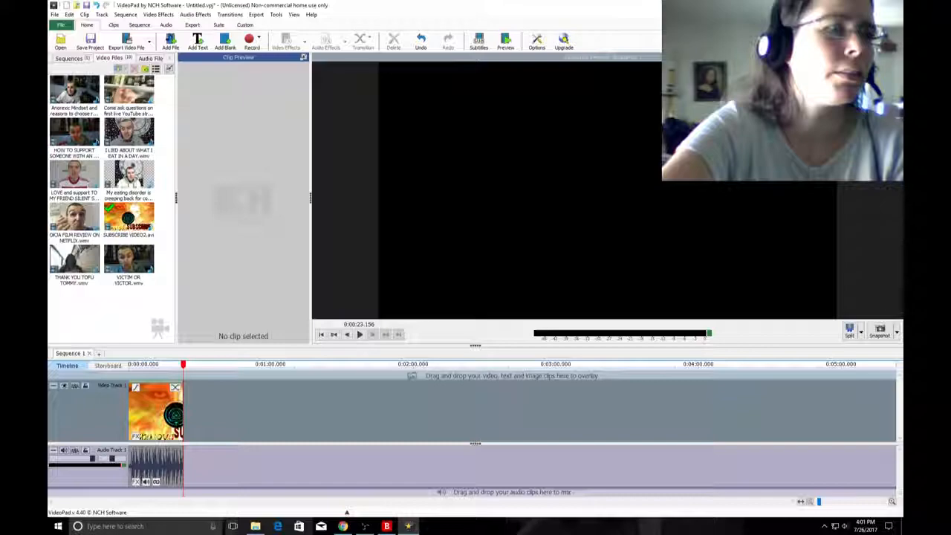
{"action": "left_click_drag", "start_coordinate": [74, 258], "coordinate": [273, 423]}
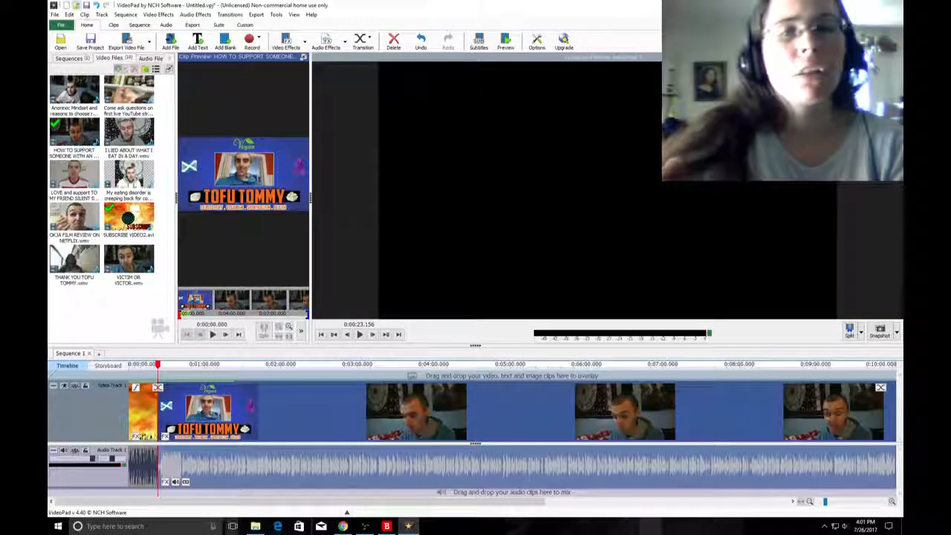
Read the viewers' messages in the YouNow chat, lower the computer's volume and return to VideoPad.
{"action": "left_click", "coordinate": [343, 526]}
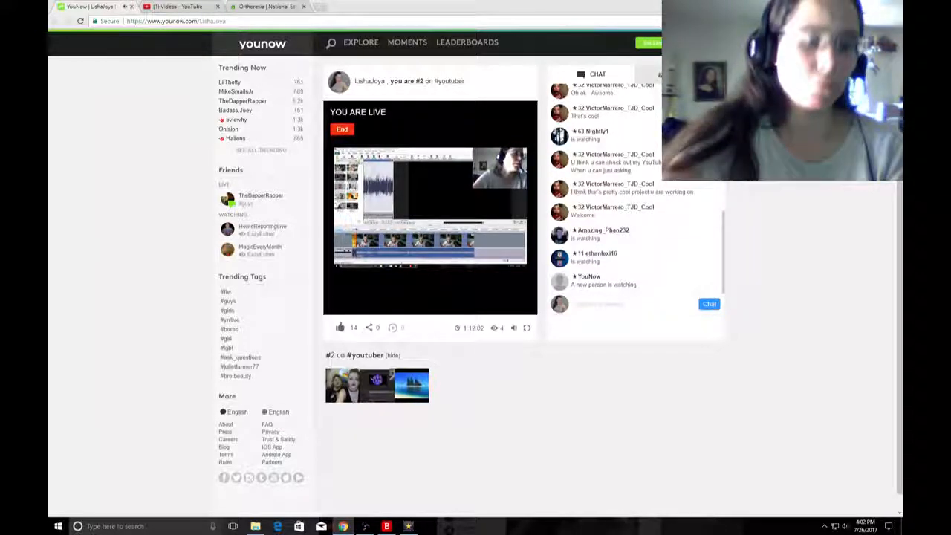
{"action": "key", "text": "XF86AudioLowerVolume"}
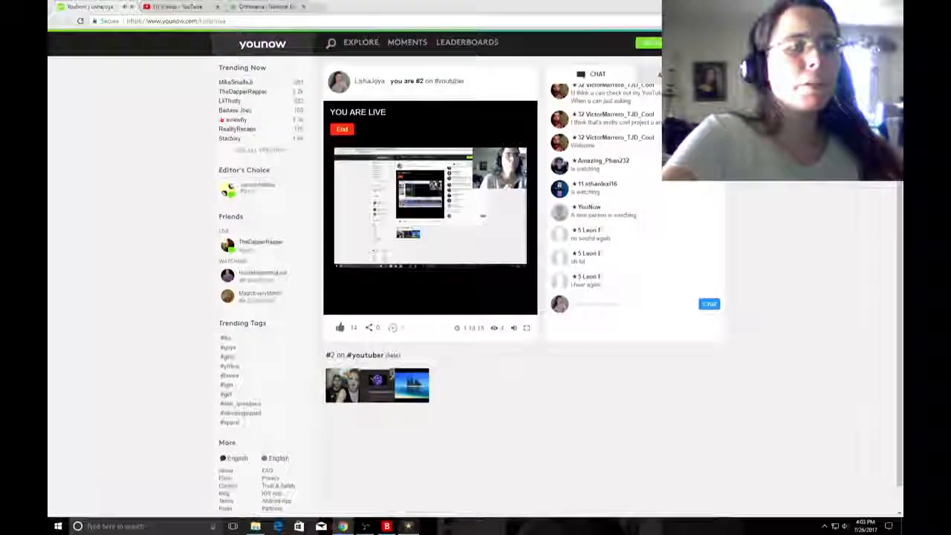
{"action": "left_click", "coordinate": [409, 526]}
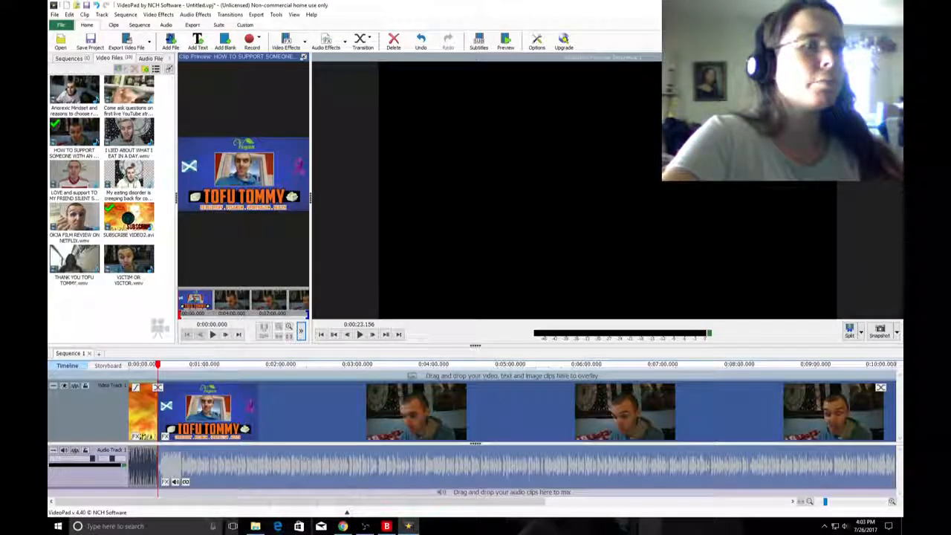
Skim the HOW TO SUPPORT SOMEONE clip on the timeline at several points from about 1:44 to 8:00.
{"action": "left_click", "coordinate": [312, 363]}
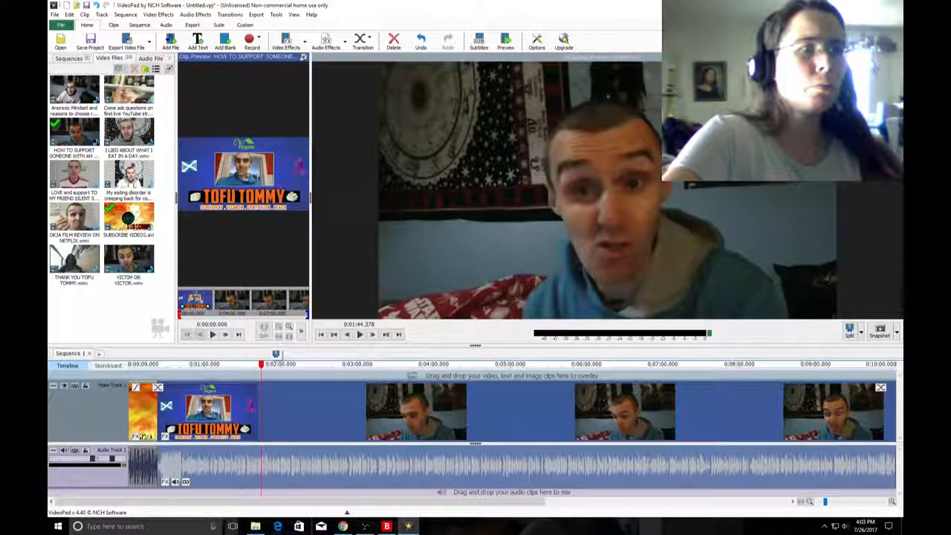
{"action": "left_click", "coordinate": [376, 362]}
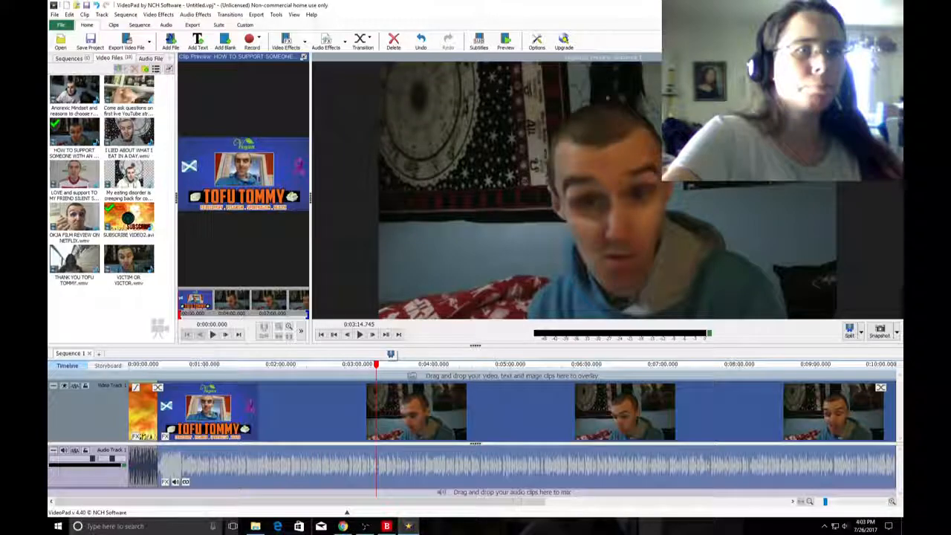
{"action": "left_click", "coordinate": [503, 363]}
{"action": "left_click", "coordinate": [548, 363]}
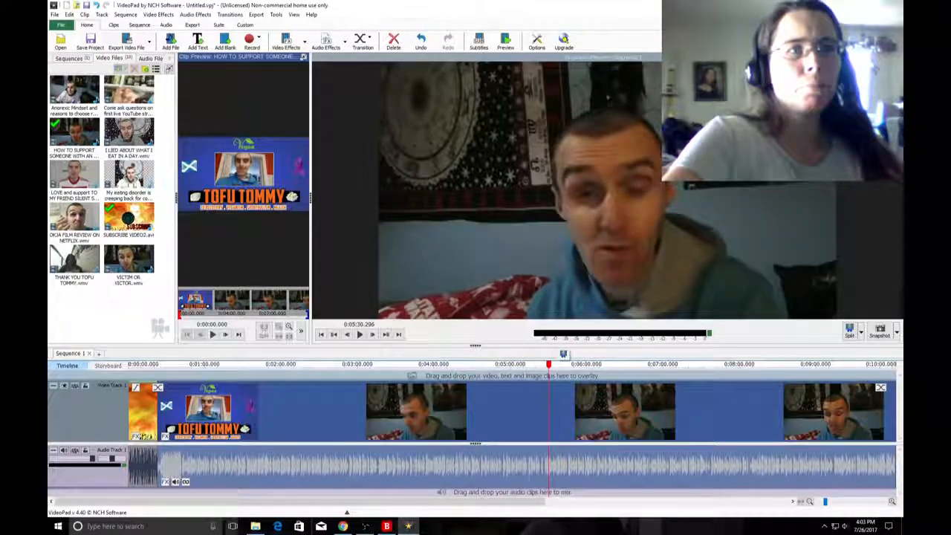
{"action": "left_click", "coordinate": [630, 363]}
{"action": "left_click", "coordinate": [740, 363]}
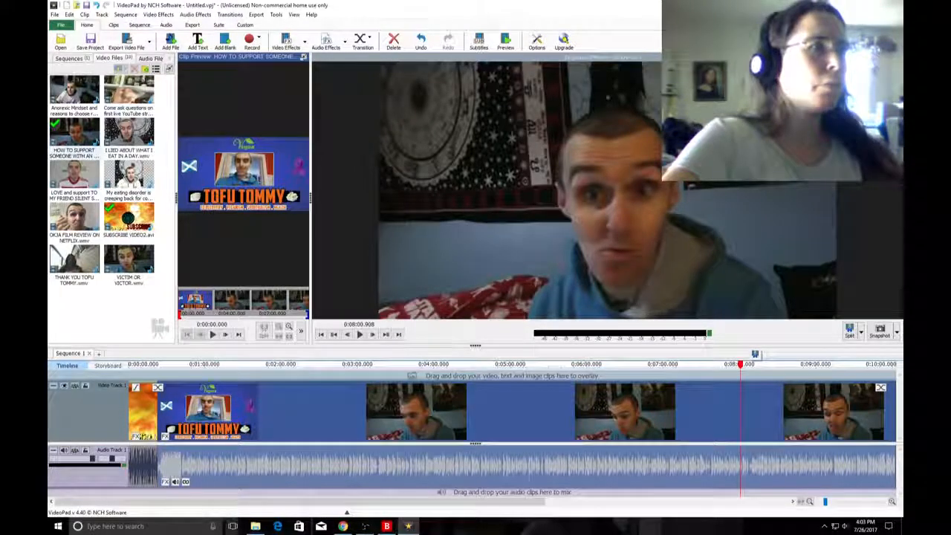
Duplicate the HOW TO SUPPORT SOMEONE WITH AN... clip in the video files list by copying and pasting it.
{"action": "right_click", "coordinate": [83, 136]}
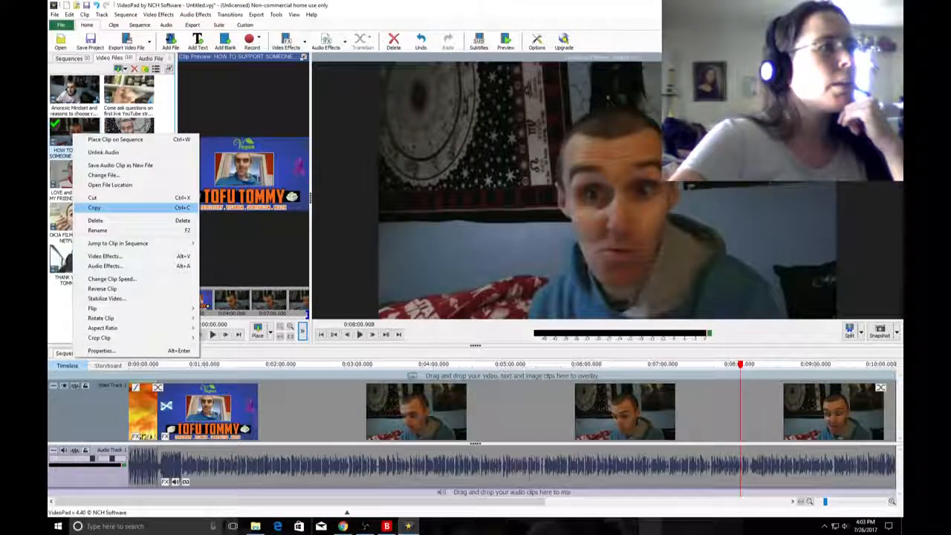
{"action": "left_click", "coordinate": [95, 208]}
{"action": "right_click", "coordinate": [97, 312]}
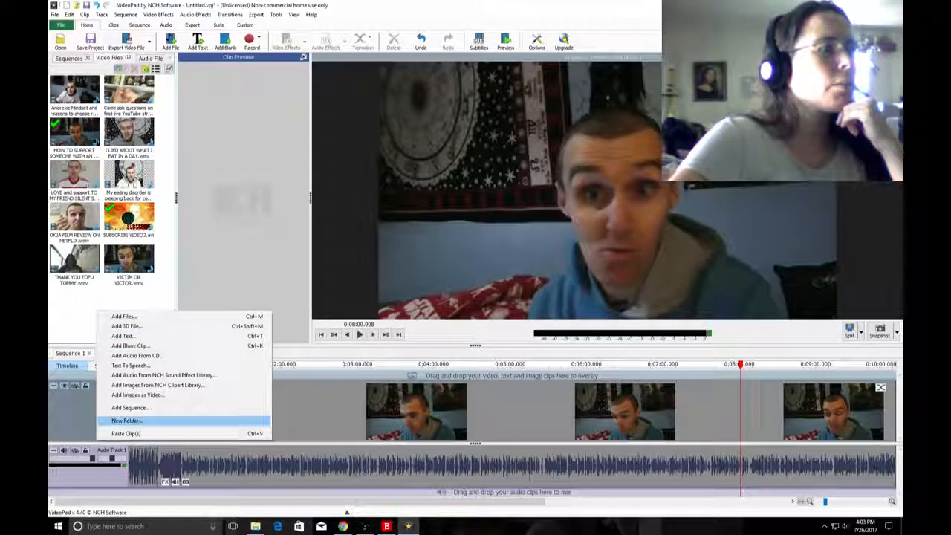
{"action": "left_click", "coordinate": [127, 433]}
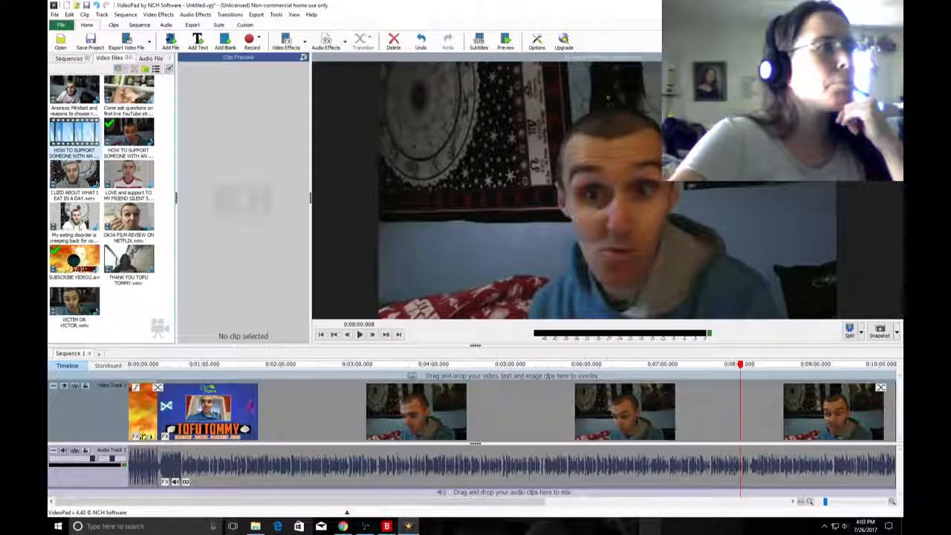
{"action": "left_click", "coordinate": [129, 133]}
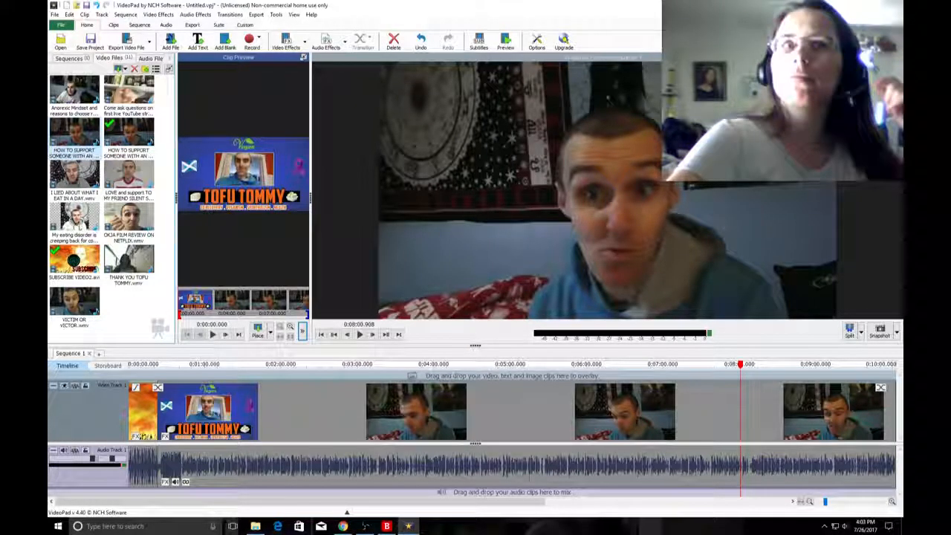
Apply a Fade transition between the SUBSCRIBE VIDEO2.avi intro and the HOW TO SUPPORT SOMEONE clip.
{"action": "scroll", "coordinate": [513, 431], "scroll_direction": "down", "scroll_amount": 4}
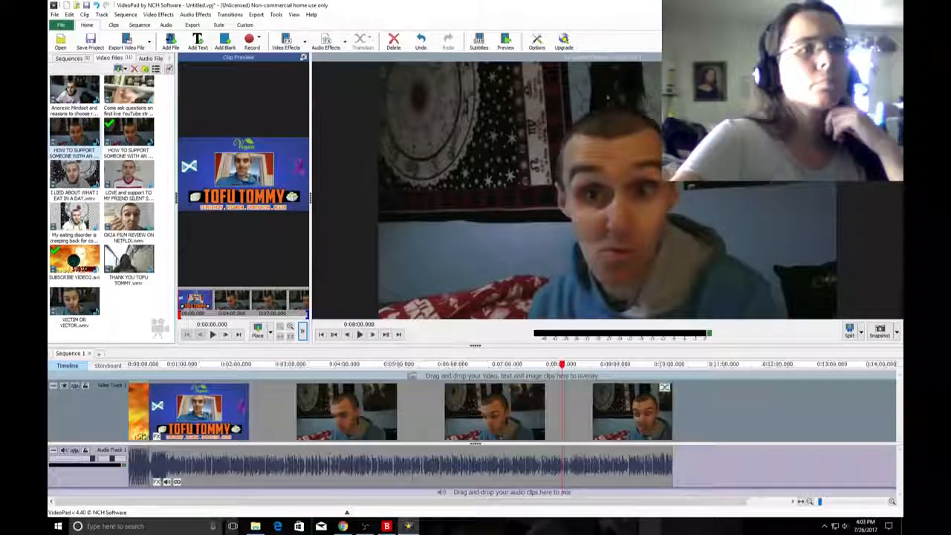
{"action": "scroll", "coordinate": [513, 412], "scroll_direction": "up", "scroll_amount": 4}
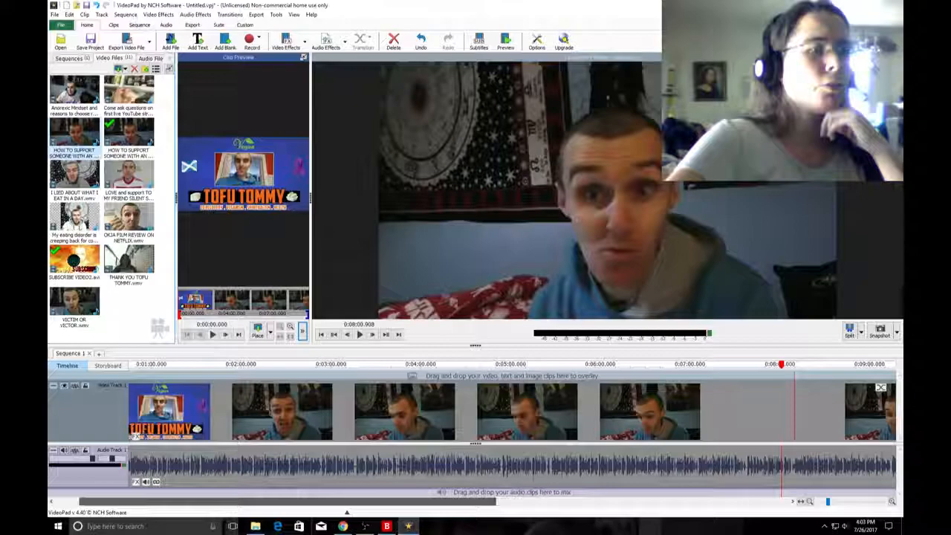
{"action": "left_click_drag", "start_coordinate": [287, 501], "coordinate": [261, 501]}
{"action": "left_click", "coordinate": [157, 387]}
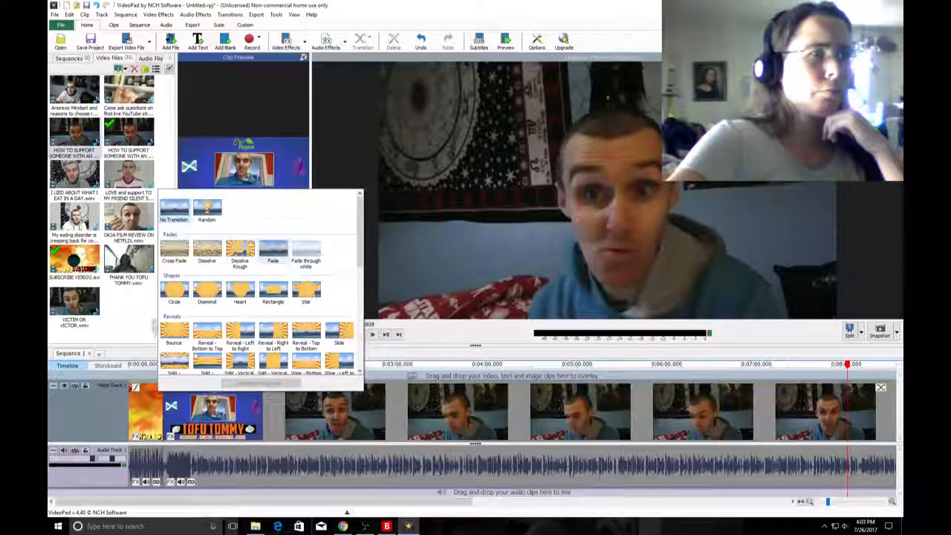
{"action": "left_click", "coordinate": [273, 252]}
Try to set the duration of the Fade transition between the subscribe intro and the HOW TO SUPPORT SOMEONE clip to 1.0.
{"action": "scroll", "coordinate": [275, 412], "scroll_direction": "up", "scroll_amount": 1}
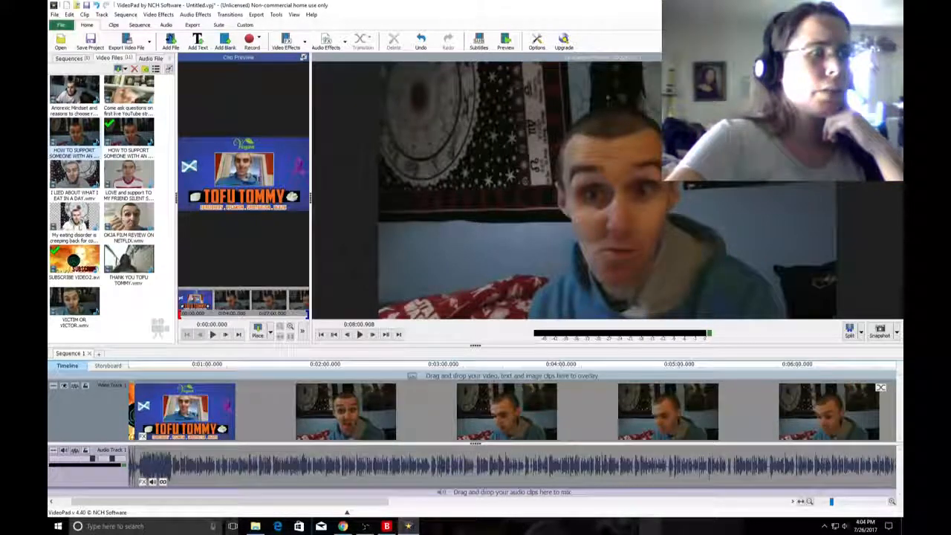
{"action": "left_click_drag", "start_coordinate": [274, 502], "coordinate": [254, 501]}
{"action": "scroll", "coordinate": [204, 412], "scroll_direction": "up", "scroll_amount": 4}
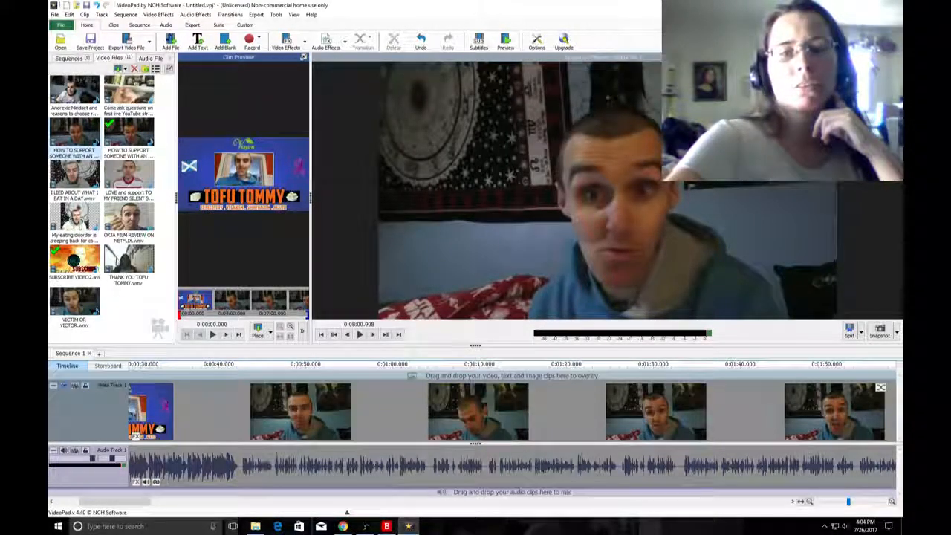
{"action": "scroll", "coordinate": [136, 431], "scroll_direction": "up", "scroll_amount": 1}
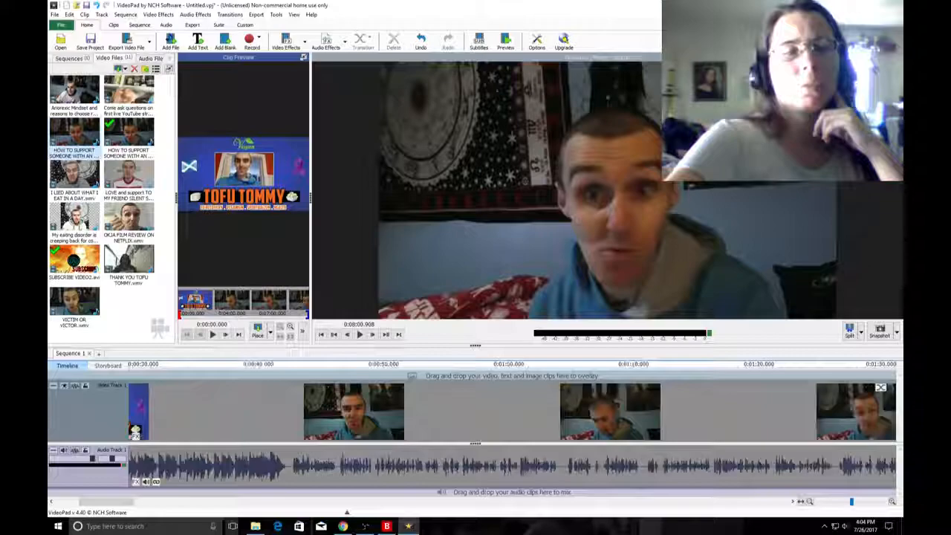
{"action": "scroll", "coordinate": [136, 431], "scroll_direction": "up", "scroll_amount": 1}
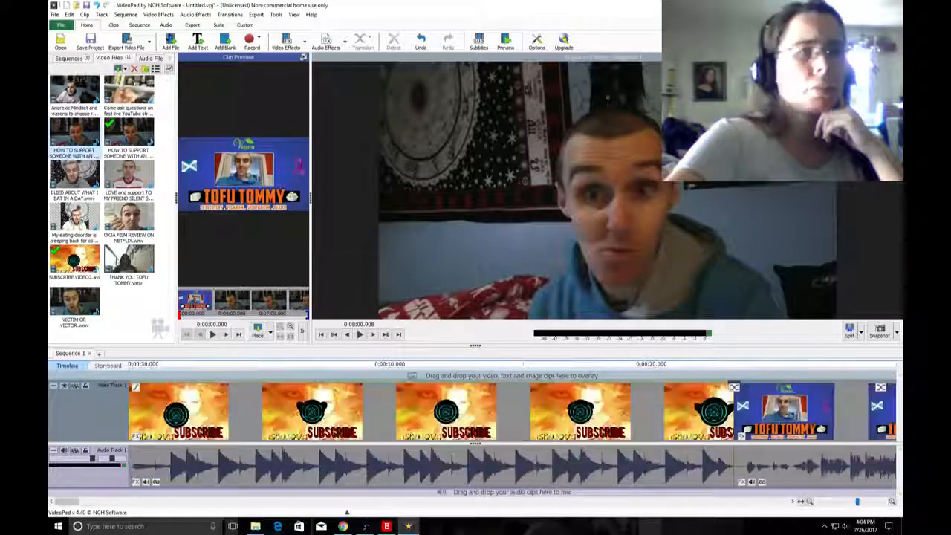
{"action": "scroll", "coordinate": [475, 412], "scroll_direction": "down", "scroll_amount": 3}
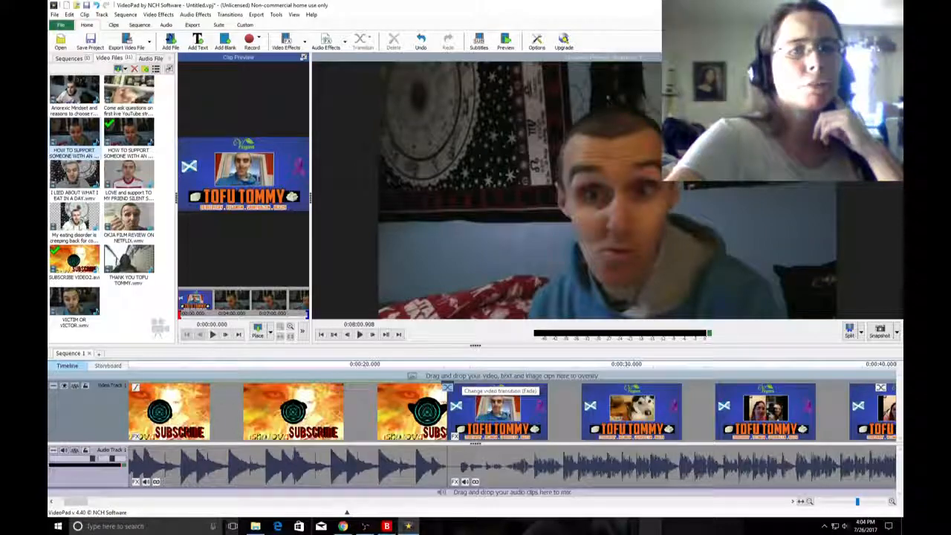
{"action": "left_click", "coordinate": [448, 387]}
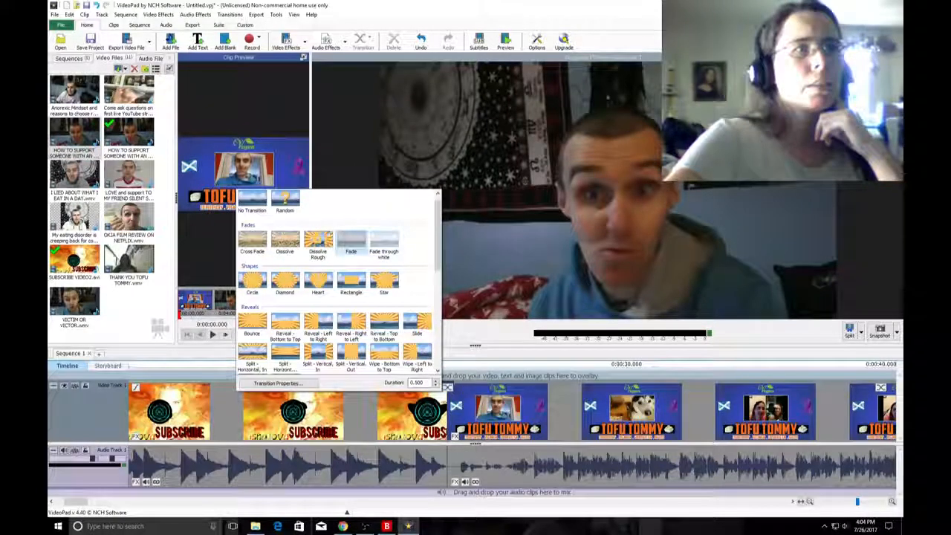
{"action": "double_click", "coordinate": [416, 382]}
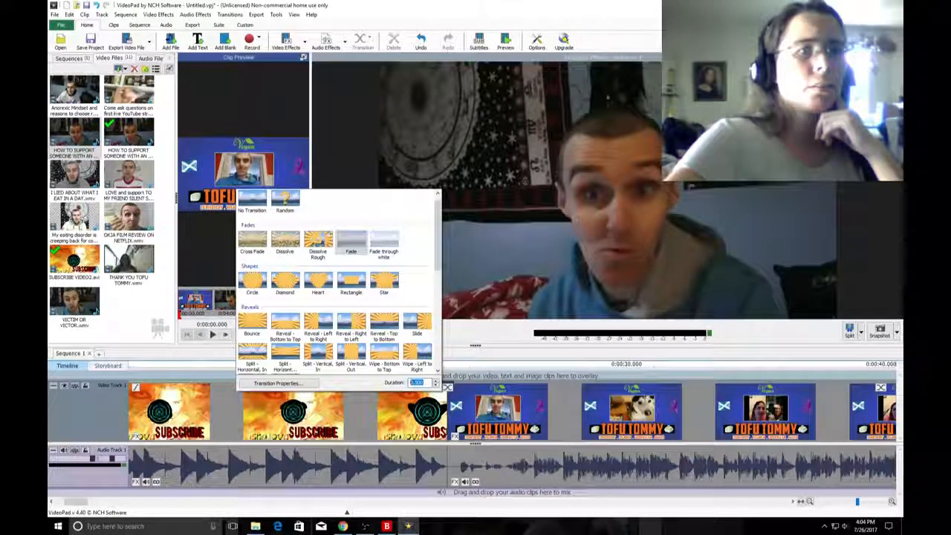
{"action": "type", "text": "1.0"}
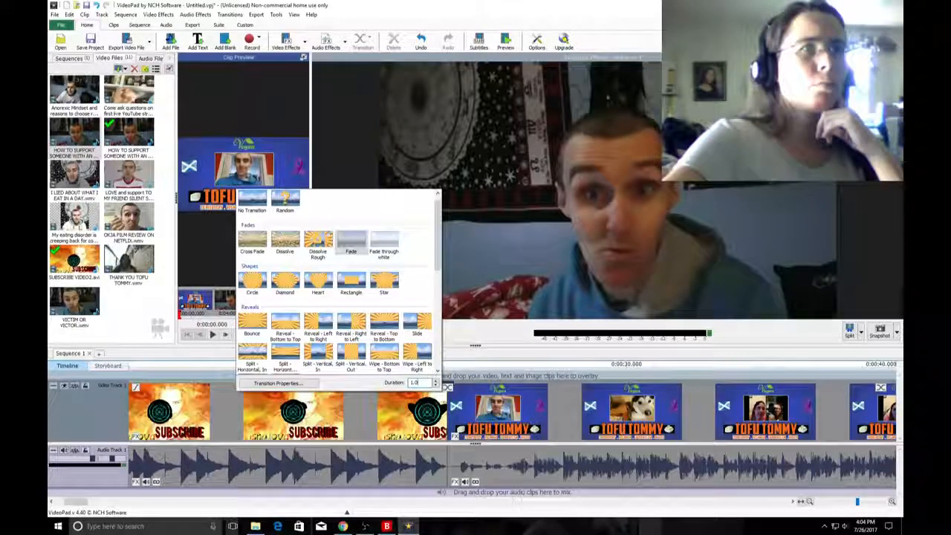
{"action": "key", "text": "Return"}
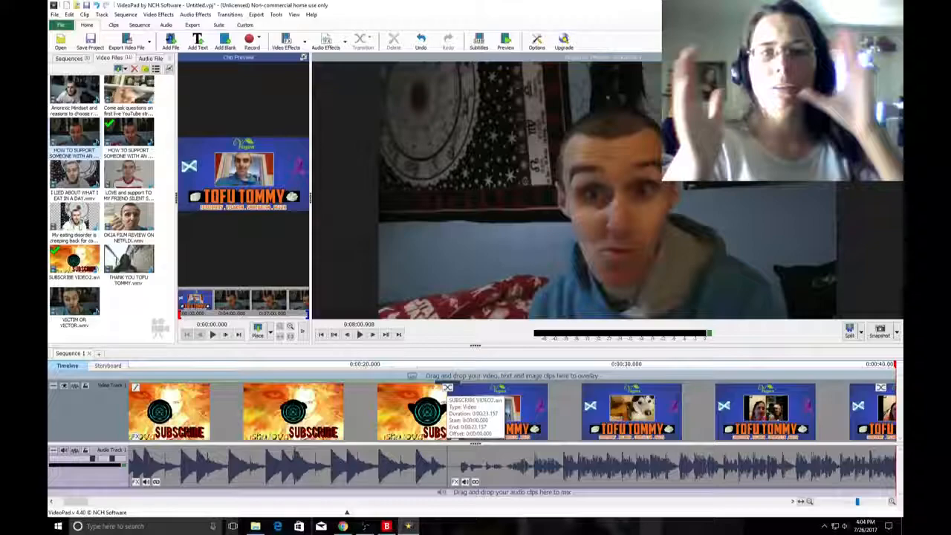
Check the duration setting of the transition after the subscribe intro and close its options.
{"action": "left_click", "coordinate": [447, 388]}
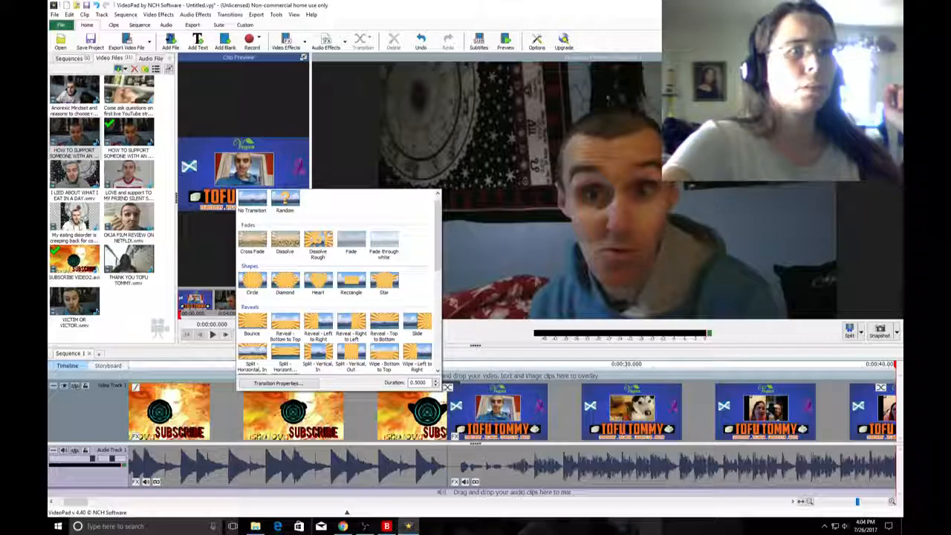
{"action": "left_click", "coordinate": [437, 385]}
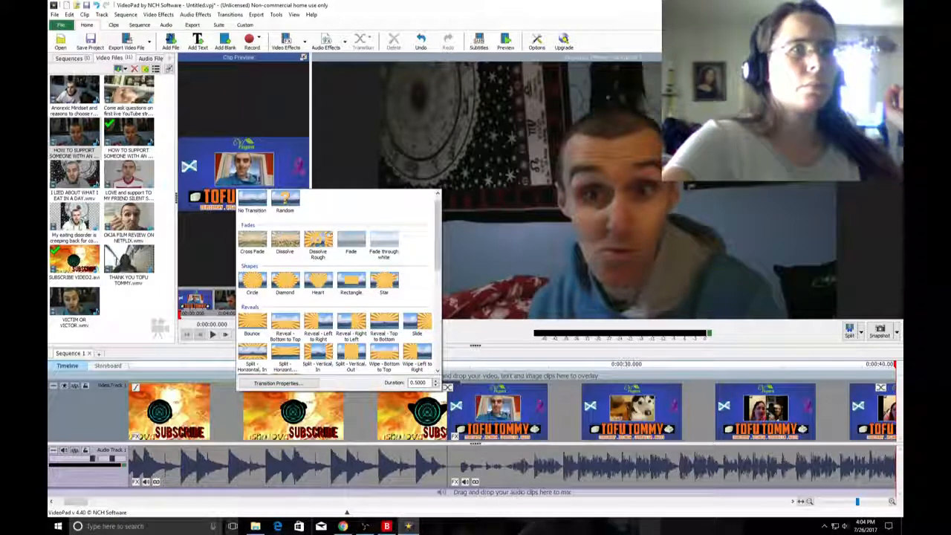
{"action": "key", "text": "Escape"}
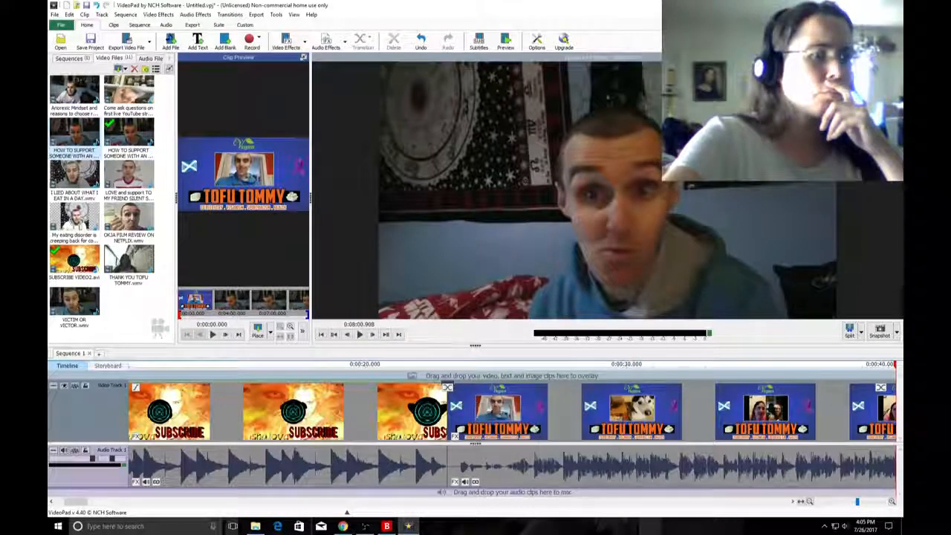
Check the YouNow chat and the Open Broadcaster Software window, and return to VideoPad.
{"action": "left_click", "coordinate": [343, 525]}
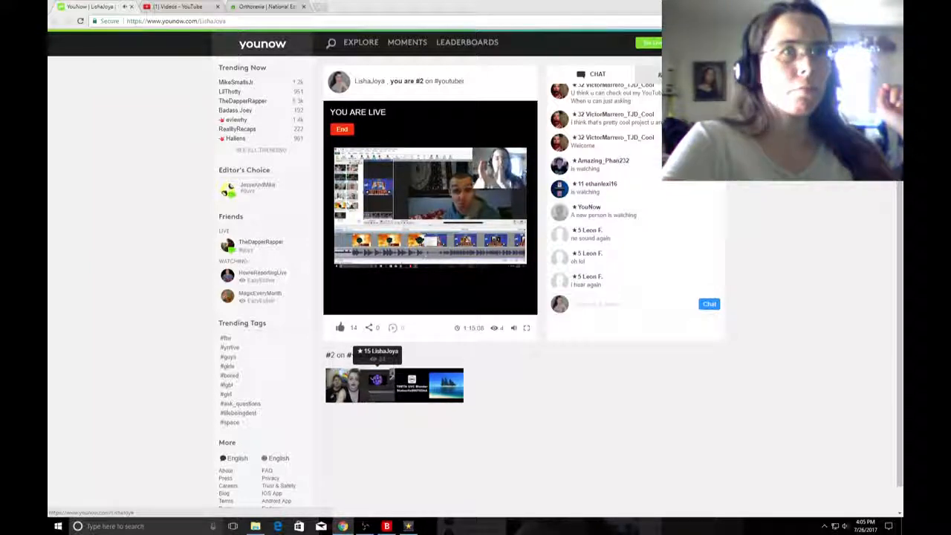
{"action": "left_click", "coordinate": [364, 526]}
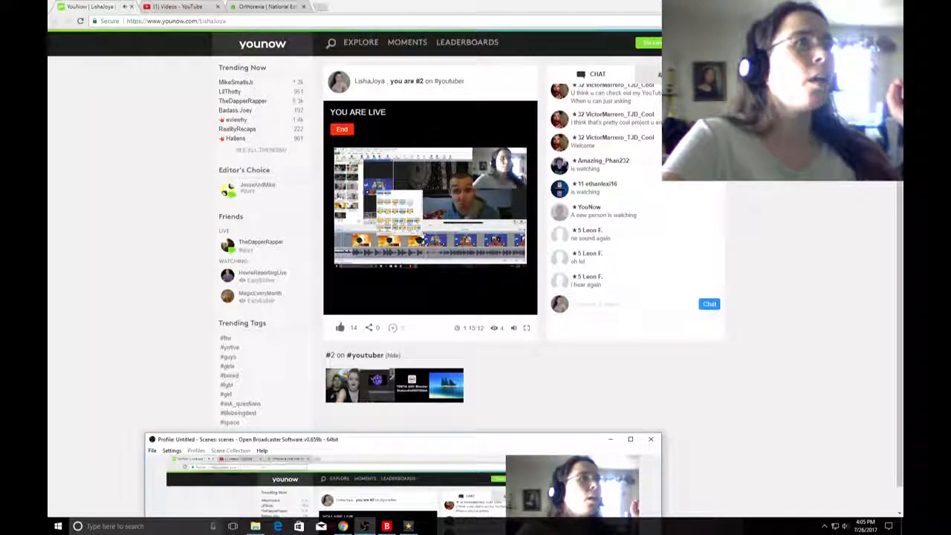
{"action": "left_click", "coordinate": [408, 526]}
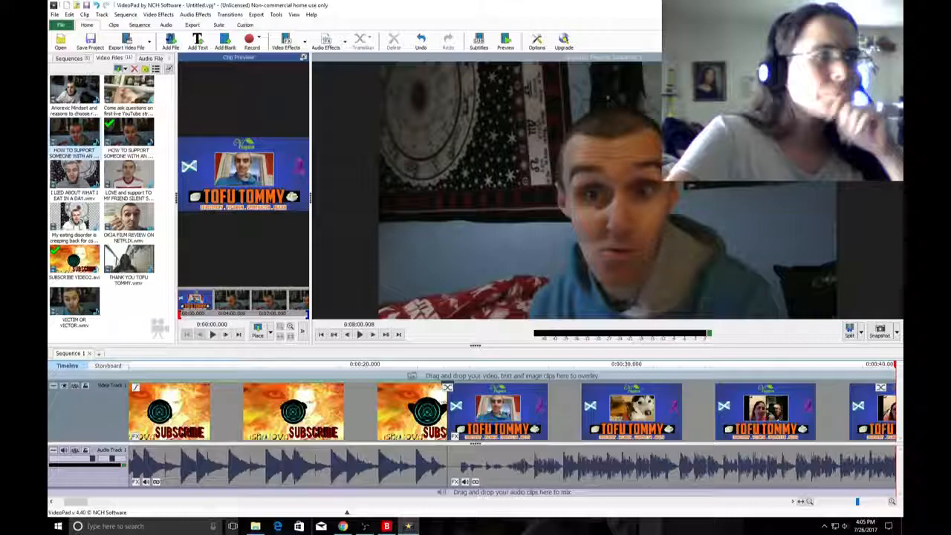
Play the sequence from about 0:00:22 across the fade into the HOW TO SUPPORT SOMEONE clip and pause it.
{"action": "left_click", "coordinate": [424, 364]}
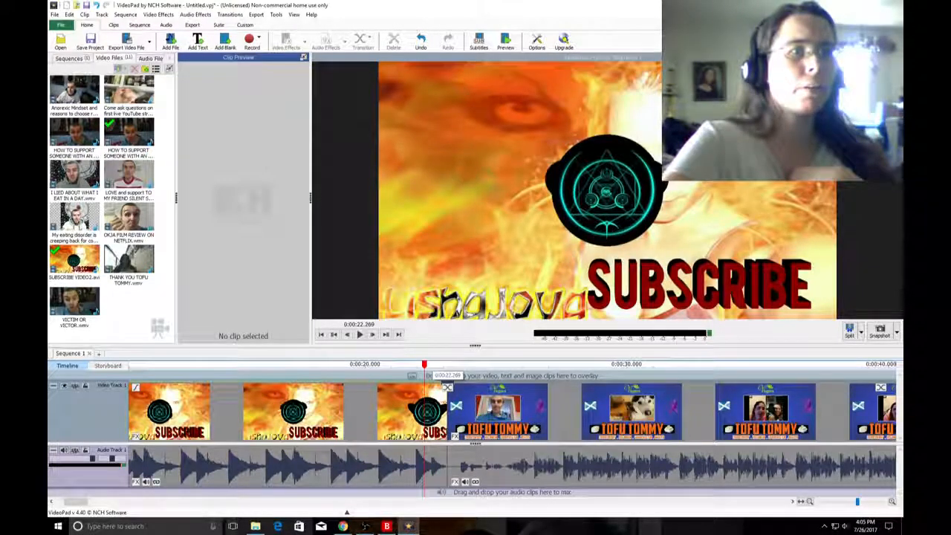
{"action": "left_click", "coordinate": [422, 364]}
{"action": "left_click", "coordinate": [359, 335]}
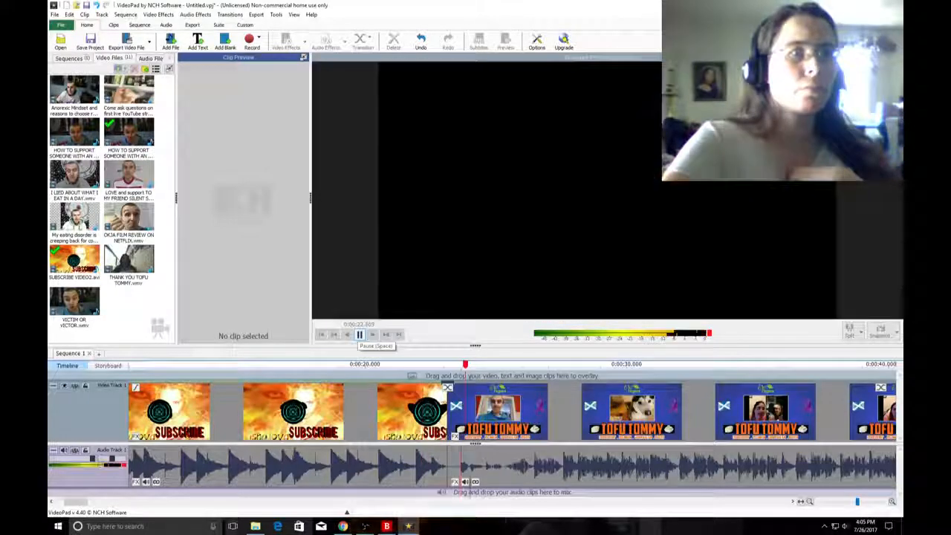
{"action": "left_click", "coordinate": [358, 335]}
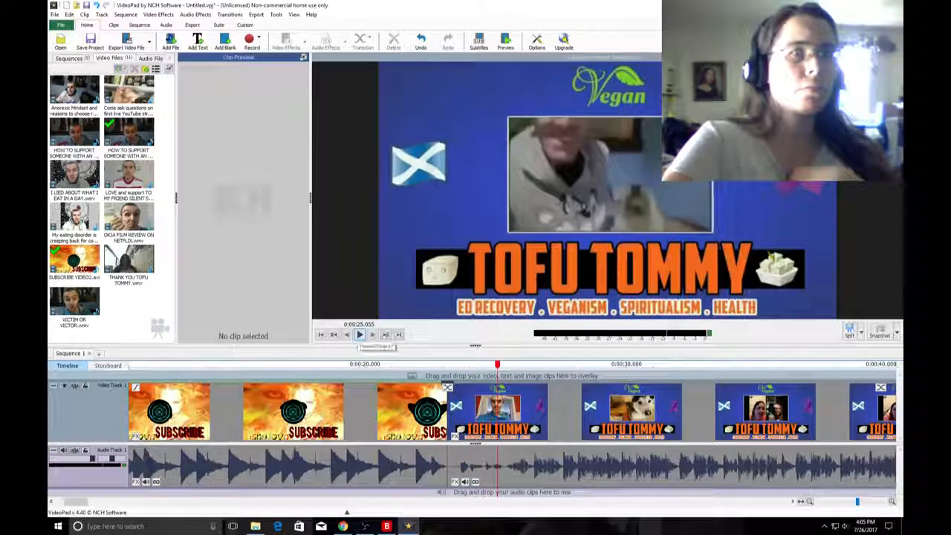
{"action": "left_click", "coordinate": [359, 334]}
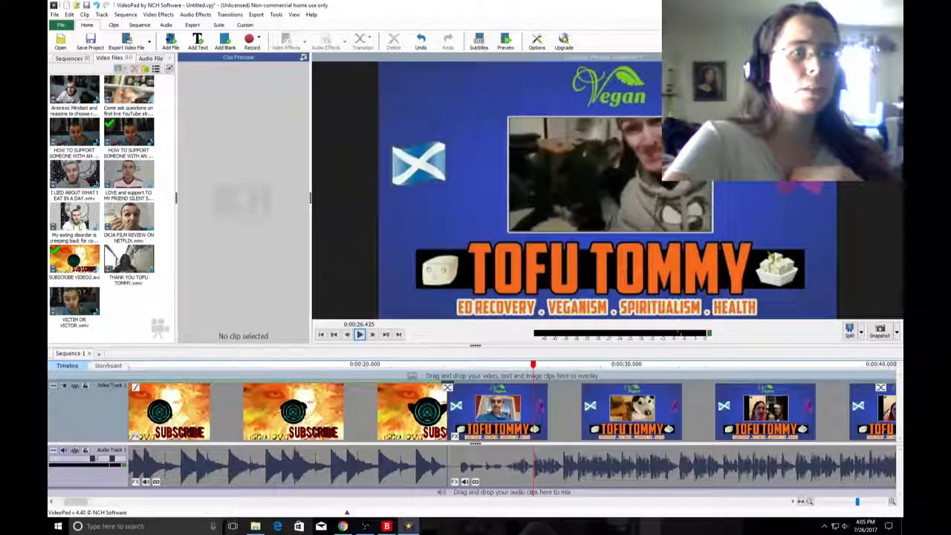
Replay the fade between the two clips from about 0:00:20.7 and pause in the opening of the second clip.
{"action": "left_click", "coordinate": [420, 364]}
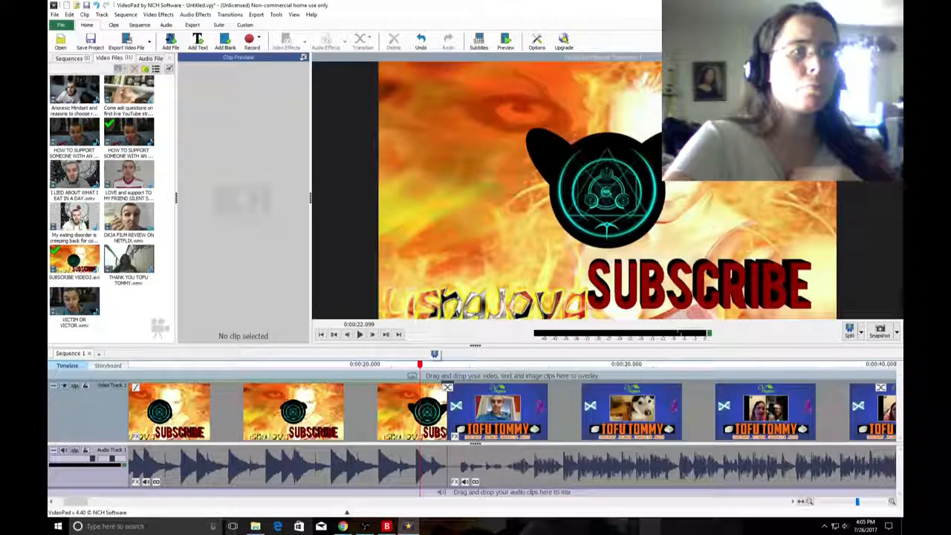
{"action": "left_click", "coordinate": [384, 364]}
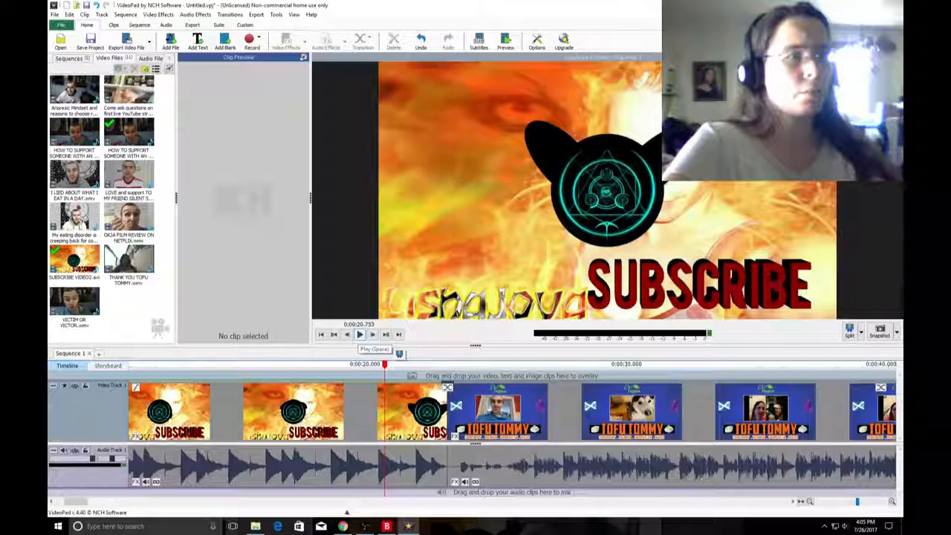
{"action": "left_click", "coordinate": [360, 335]}
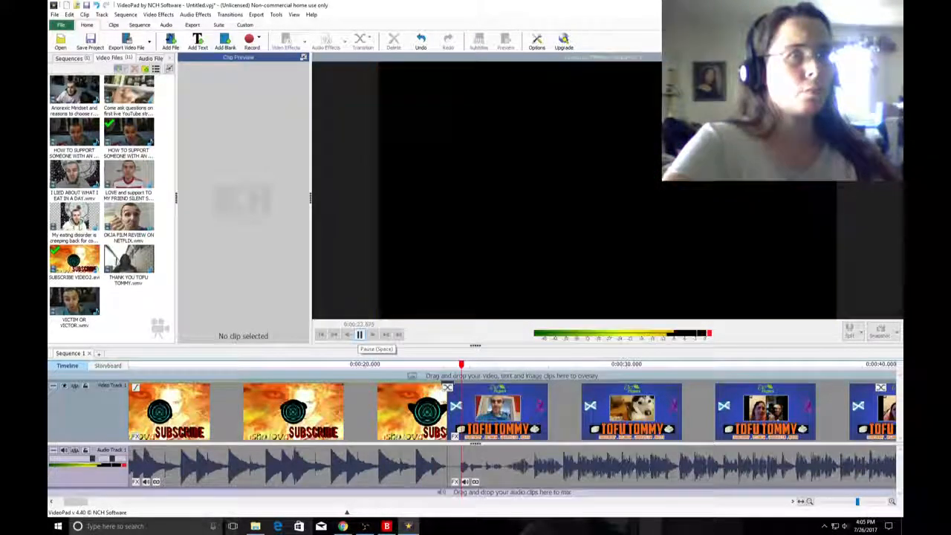
{"action": "left_click", "coordinate": [359, 335]}
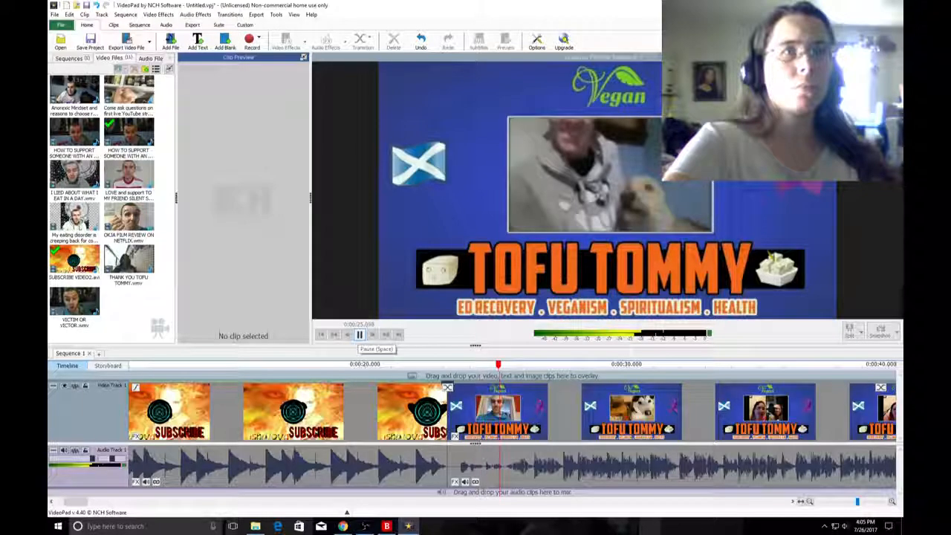
{"action": "left_click", "coordinate": [359, 334]}
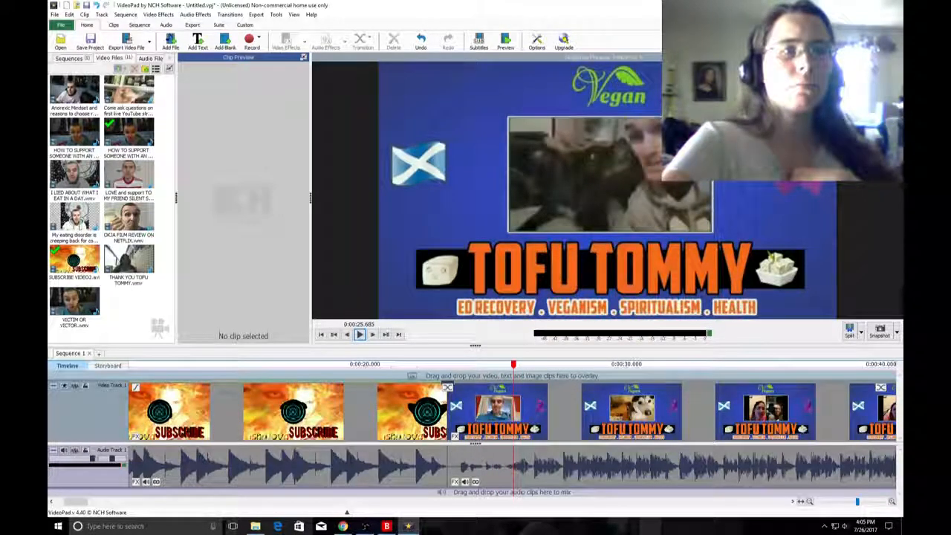
Delete the HOW TO SUPPORT SOMEONE clip that follows the subscribe intro from the timeline.
{"action": "scroll", "coordinate": [601, 410], "scroll_direction": "down", "scroll_amount": 2}
{"action": "right_click", "coordinate": [601, 410]}
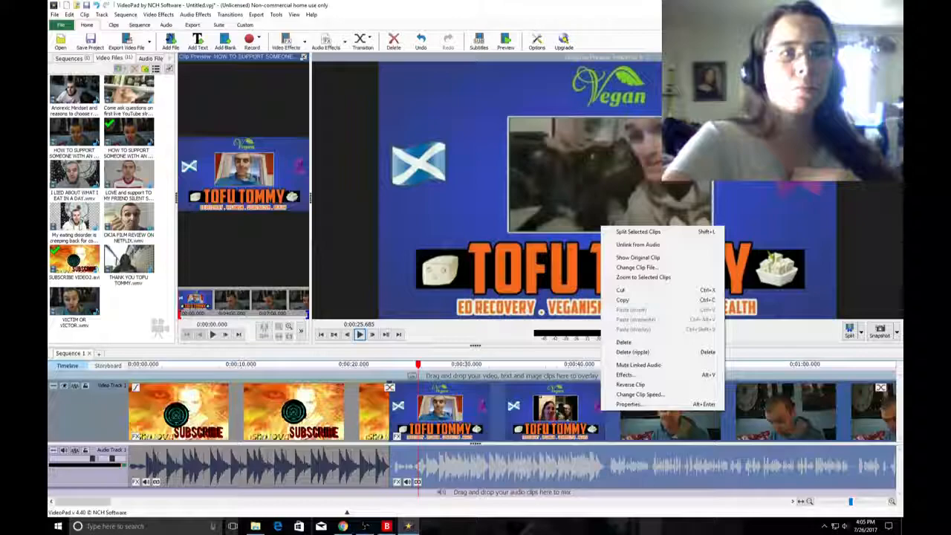
{"action": "left_click", "coordinate": [623, 341]}
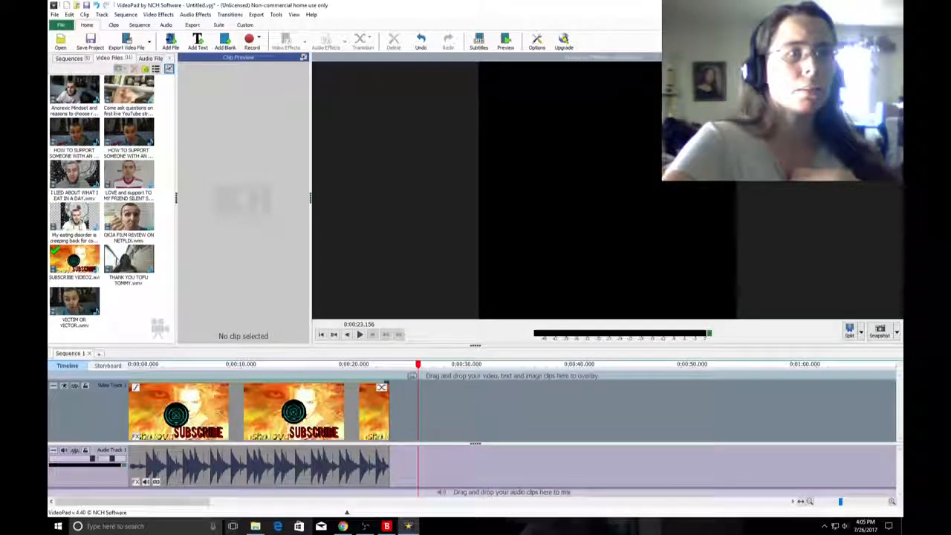
Try to change the duration of the Fade transition at the end of the subscribe intro.
{"action": "left_click", "coordinate": [381, 387]}
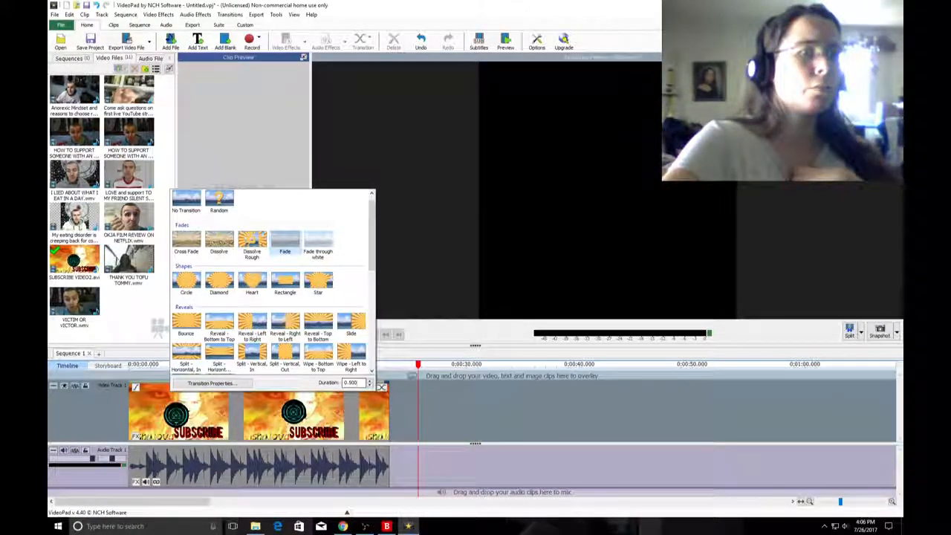
{"action": "type", "text": "3"}
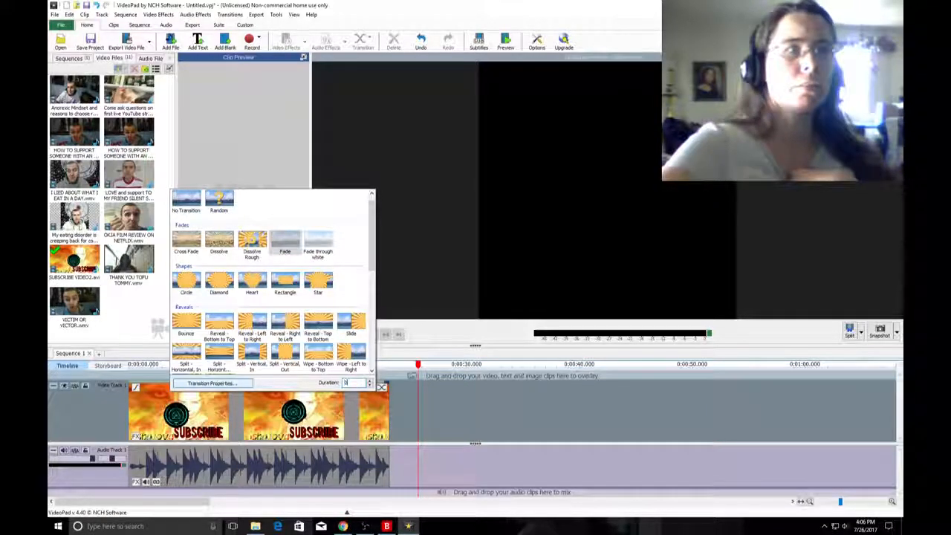
{"action": "left_click", "coordinate": [285, 325]}
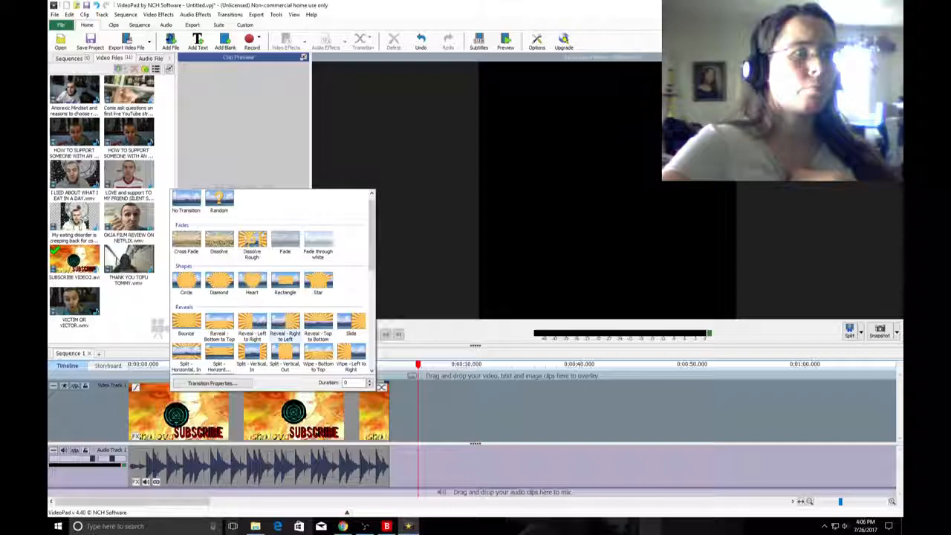
{"action": "left_click", "coordinate": [382, 387]}
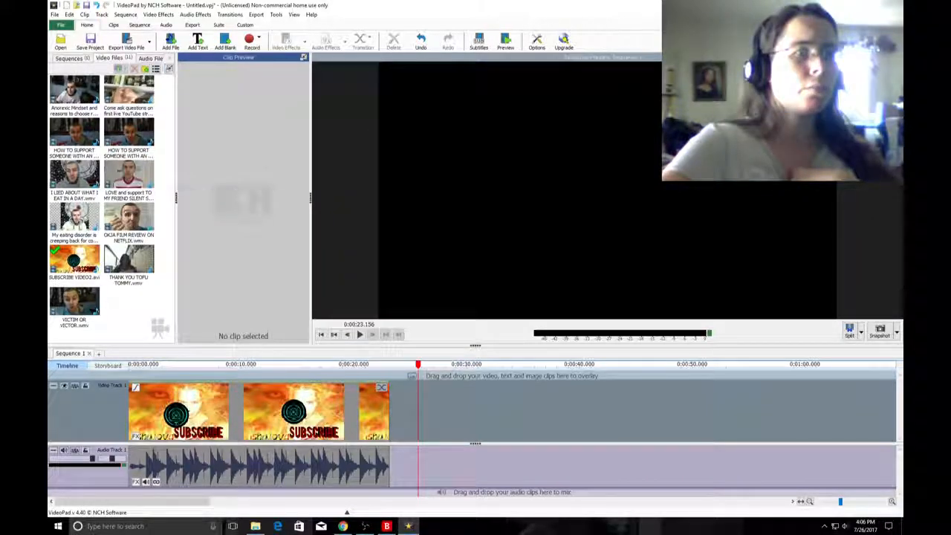
{"action": "left_click", "coordinate": [381, 387]}
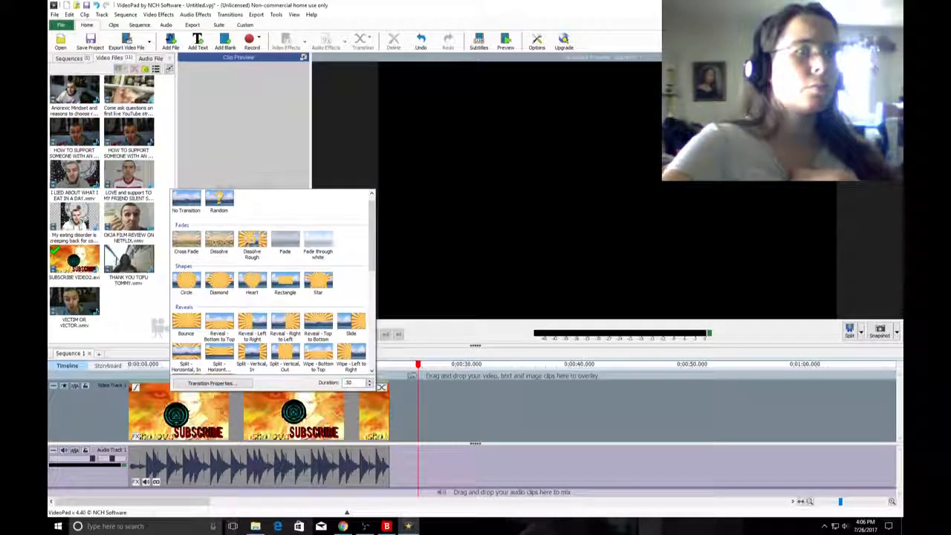
{"action": "left_click", "coordinate": [169, 68]}
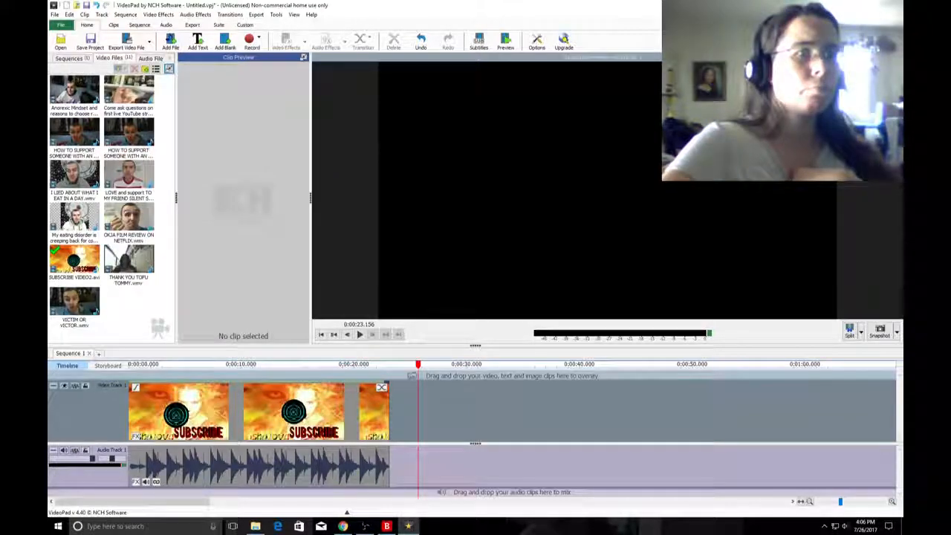
{"action": "left_click", "coordinate": [381, 387]}
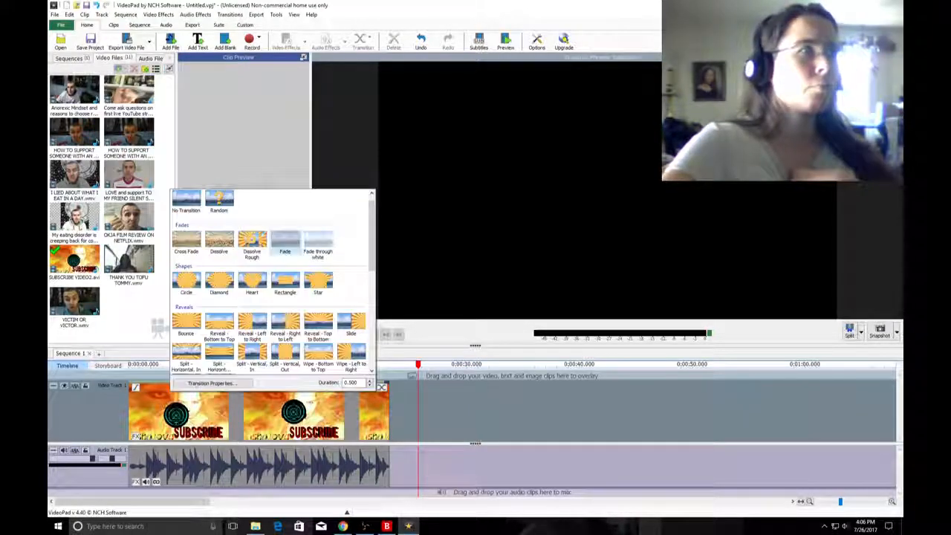
Place the I LIED ABOUT WHAT I EAT IN A DAY.wmv clip on the video track directly after the subscribe intro.
{"action": "left_click_drag", "start_coordinate": [75, 176], "coordinate": [395, 387]}
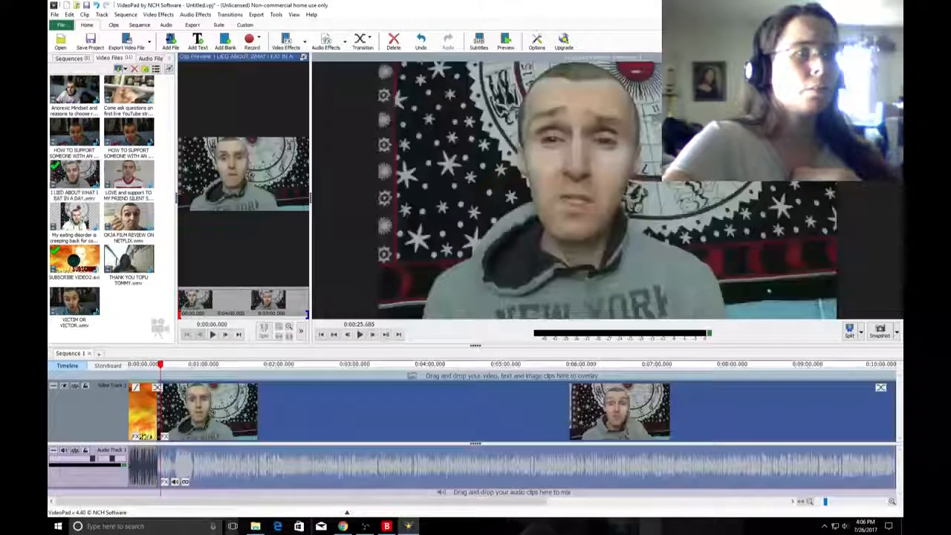
{"action": "left_click", "coordinate": [157, 365]}
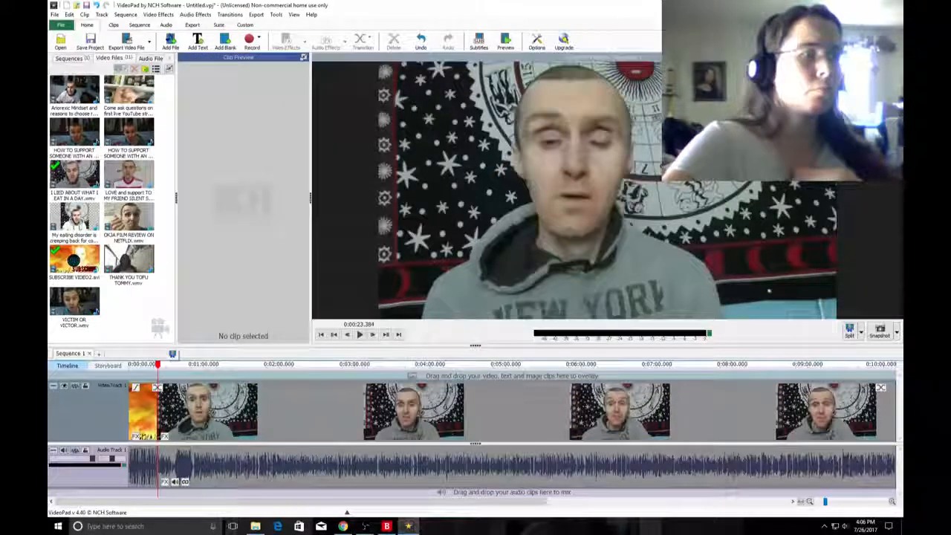
{"action": "left_click", "coordinate": [809, 502]}
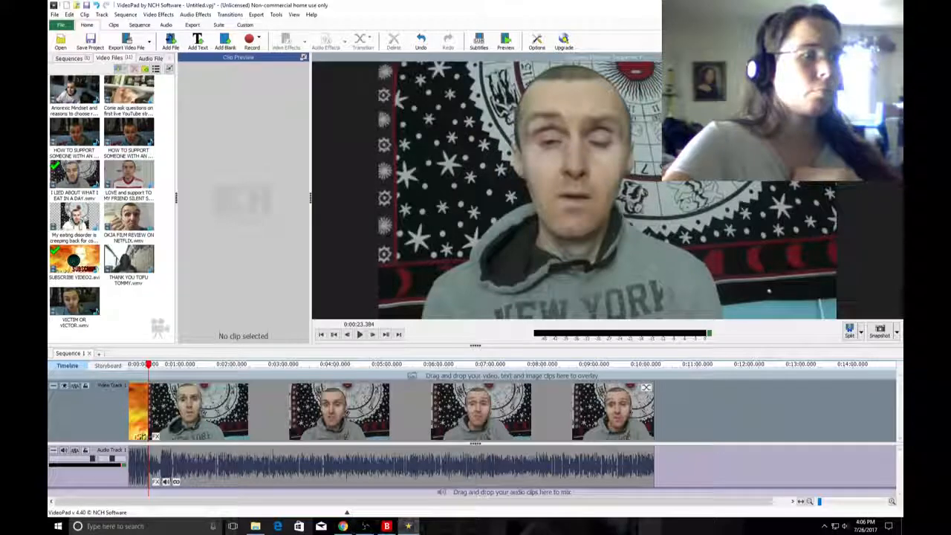
{"action": "scroll", "coordinate": [165, 412], "scroll_direction": "up", "scroll_amount": 1}
{"action": "scroll", "coordinate": [166, 413], "scroll_direction": "up", "scroll_amount": 2}
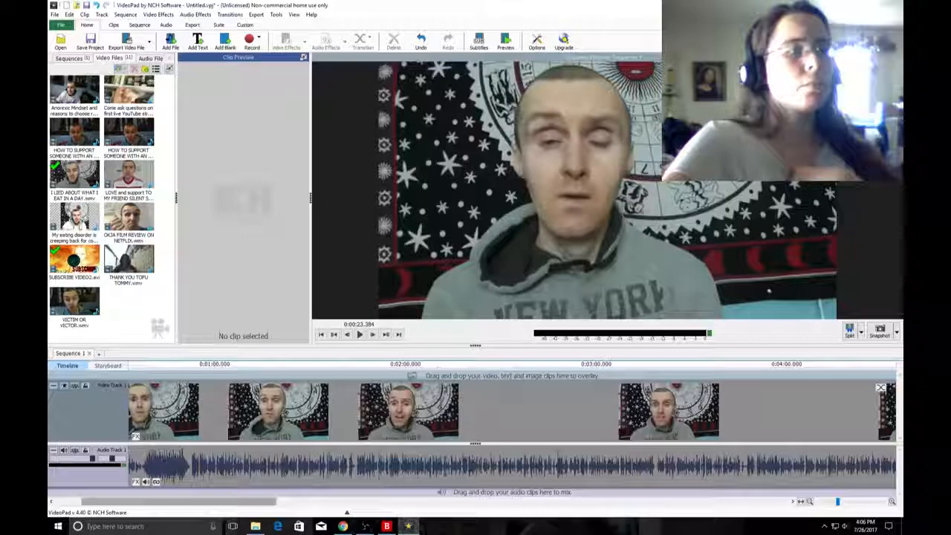
{"action": "scroll", "coordinate": [166, 412], "scroll_direction": "up", "scroll_amount": 4}
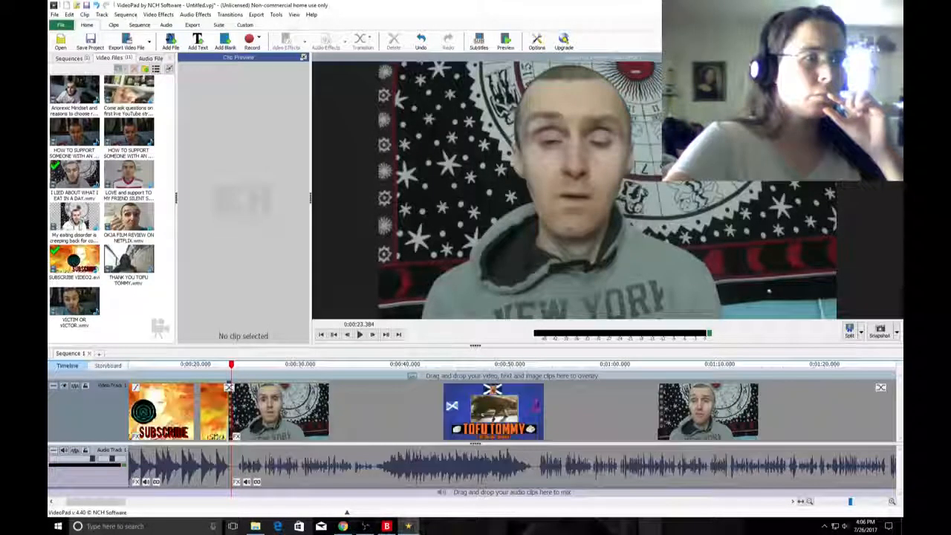
{"action": "scroll", "coordinate": [222, 423], "scroll_direction": "up", "scroll_amount": 3}
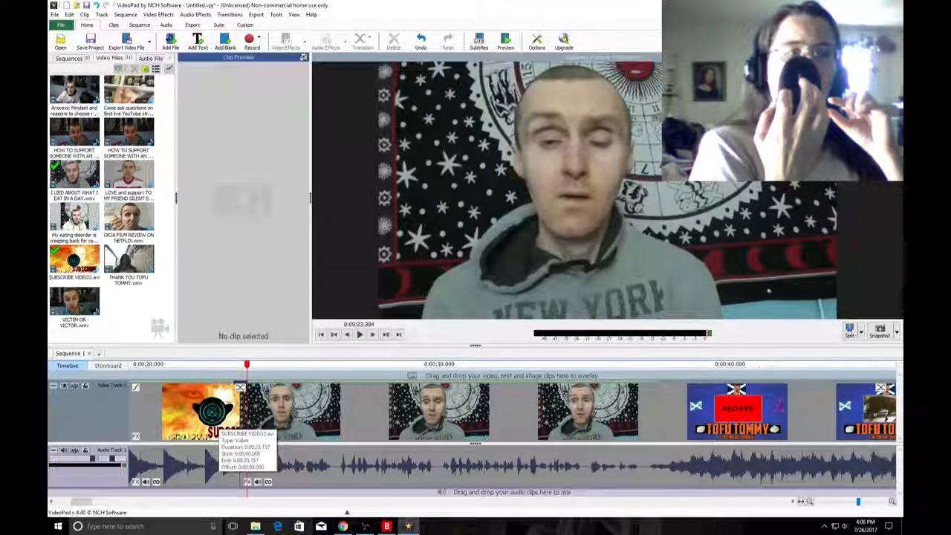
{"action": "scroll", "coordinate": [222, 425], "scroll_direction": "up", "scroll_amount": 1}
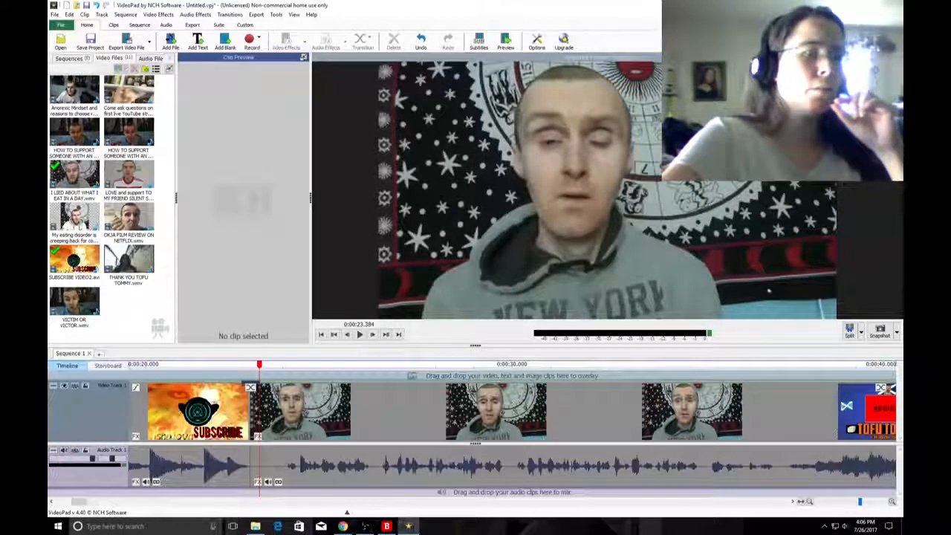
{"action": "scroll", "coordinate": [292, 412], "scroll_direction": "up", "scroll_amount": 2}
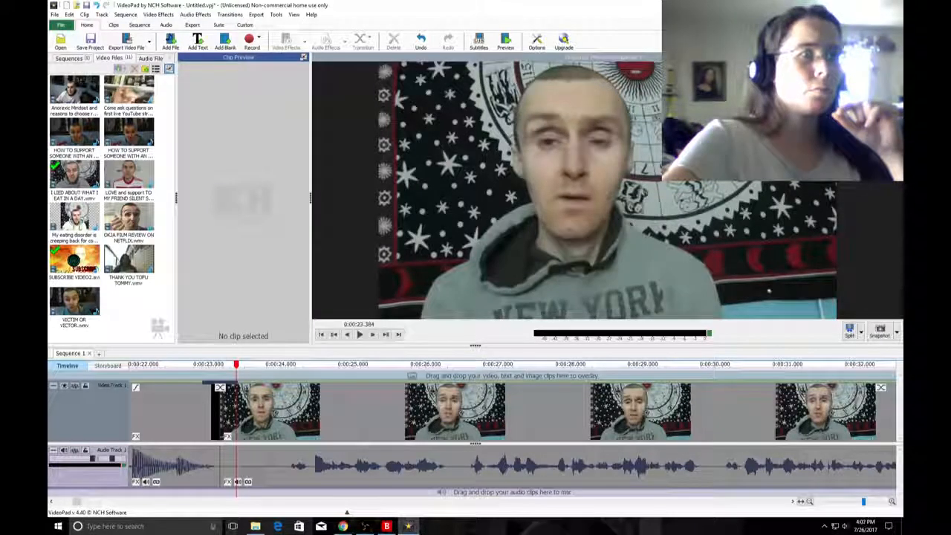
Try Fade through white as the transition between the intro and the I LIED ABOUT clip, and set it back to Fade.
{"action": "left_click", "coordinate": [220, 388]}
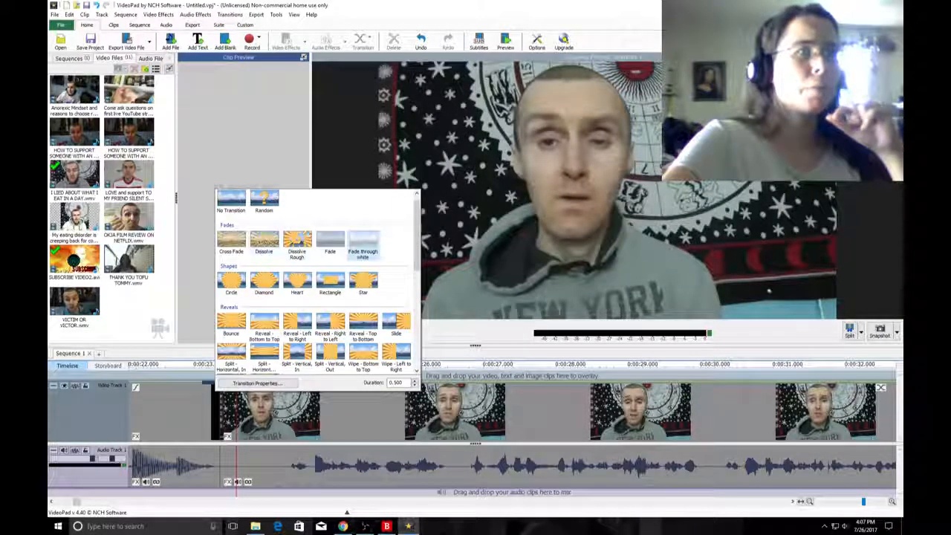
{"action": "left_click", "coordinate": [363, 242]}
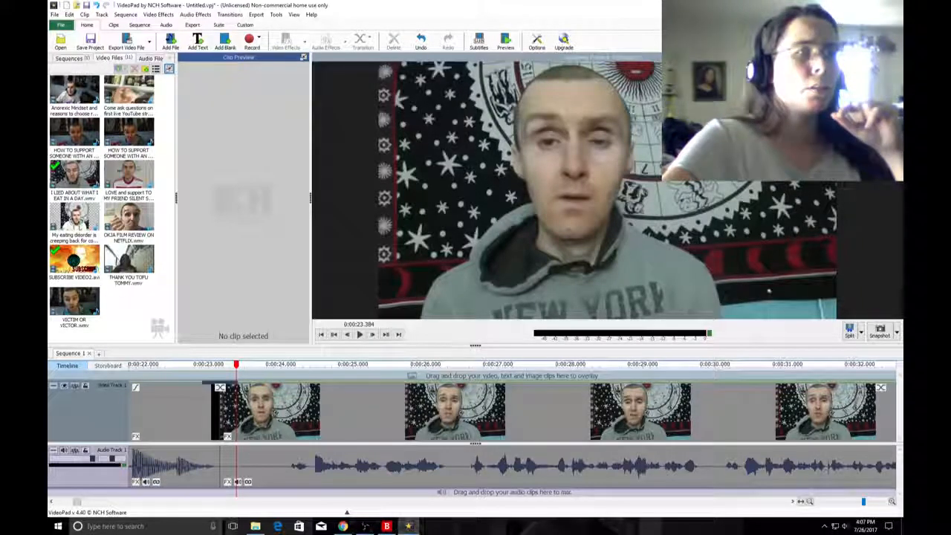
{"action": "left_click", "coordinate": [220, 387]}
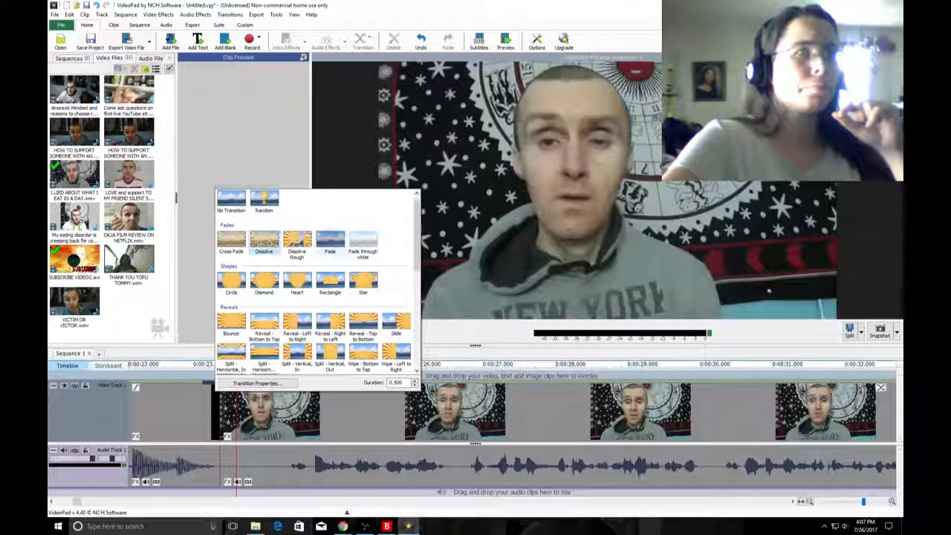
{"action": "left_click", "coordinate": [329, 242]}
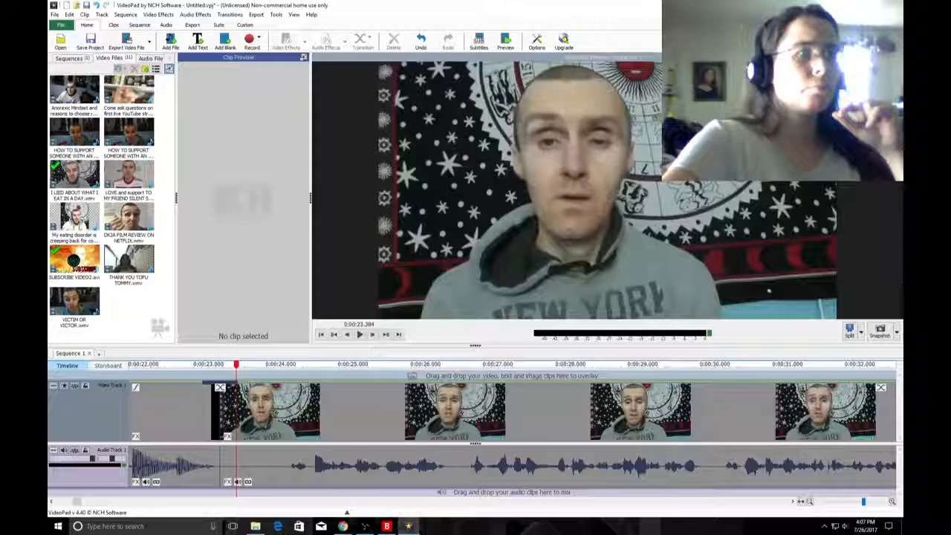
{"action": "left_click", "coordinate": [220, 388]}
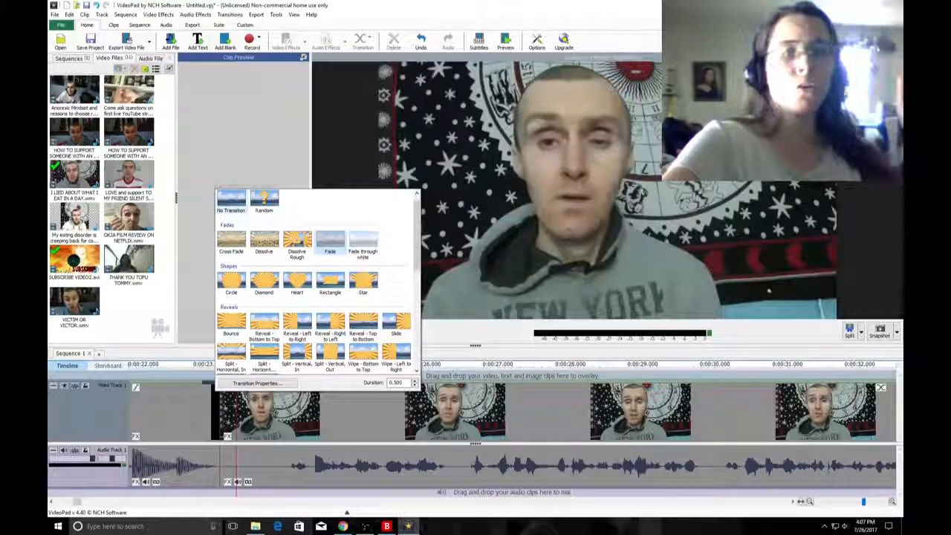
{"action": "left_click", "coordinate": [330, 239]}
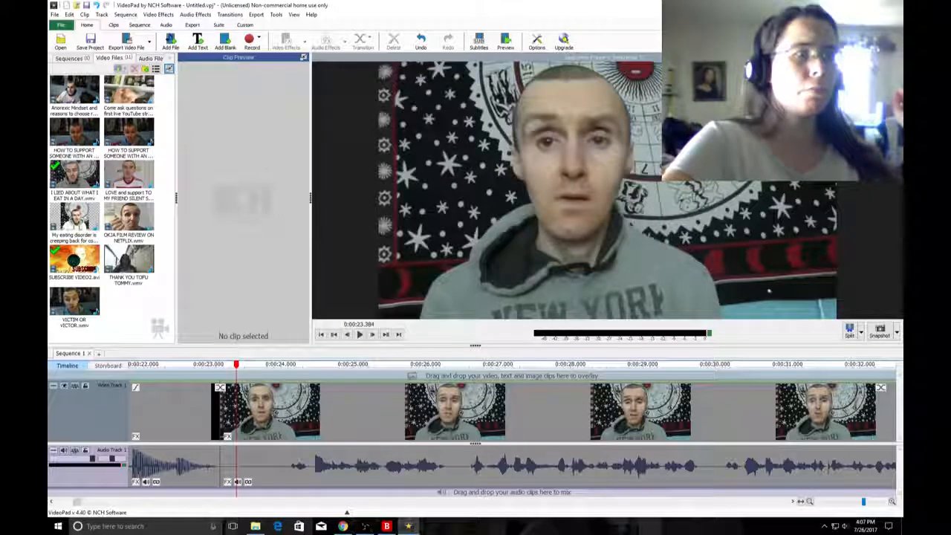
Play the fade into the I LIED ABOUT clip and remove that clip from the timeline.
{"action": "left_click", "coordinate": [359, 334]}
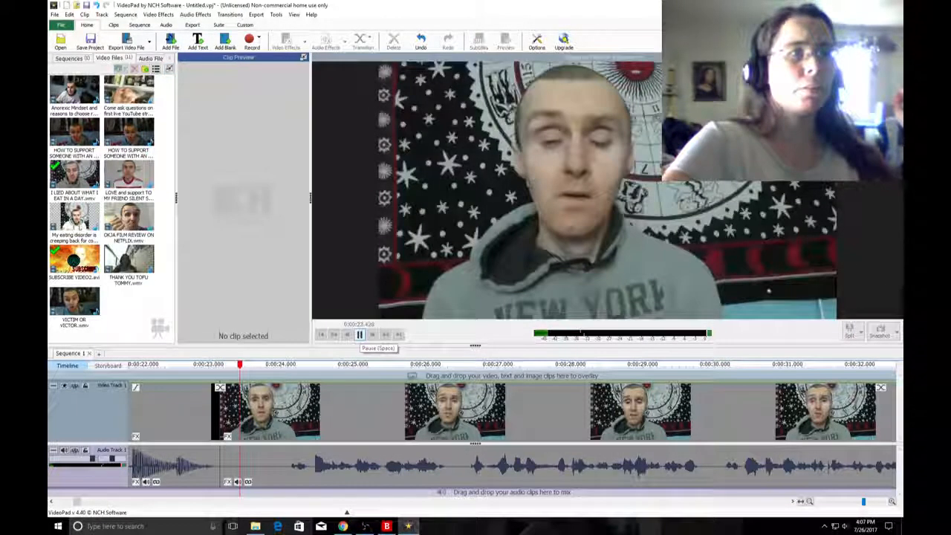
{"action": "left_click", "coordinate": [359, 334]}
{"action": "scroll", "coordinate": [360, 335], "scroll_direction": "down", "scroll_amount": 4}
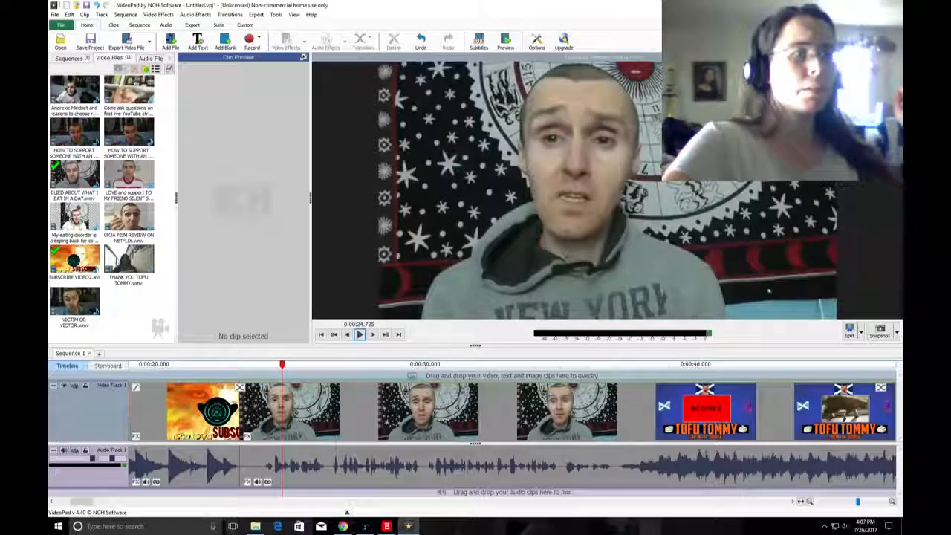
{"action": "left_click", "coordinate": [230, 365]}
{"action": "left_click", "coordinate": [359, 335]}
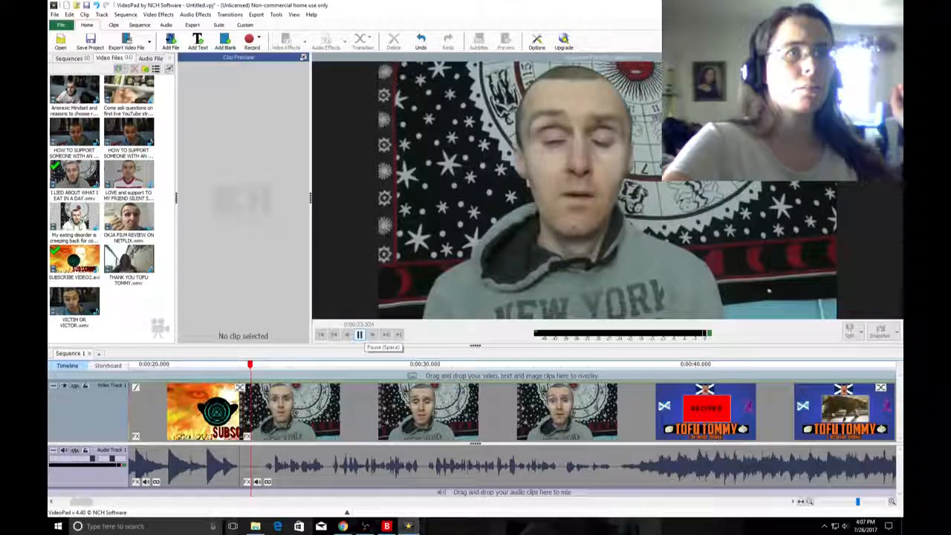
{"action": "left_click", "coordinate": [209, 365]}
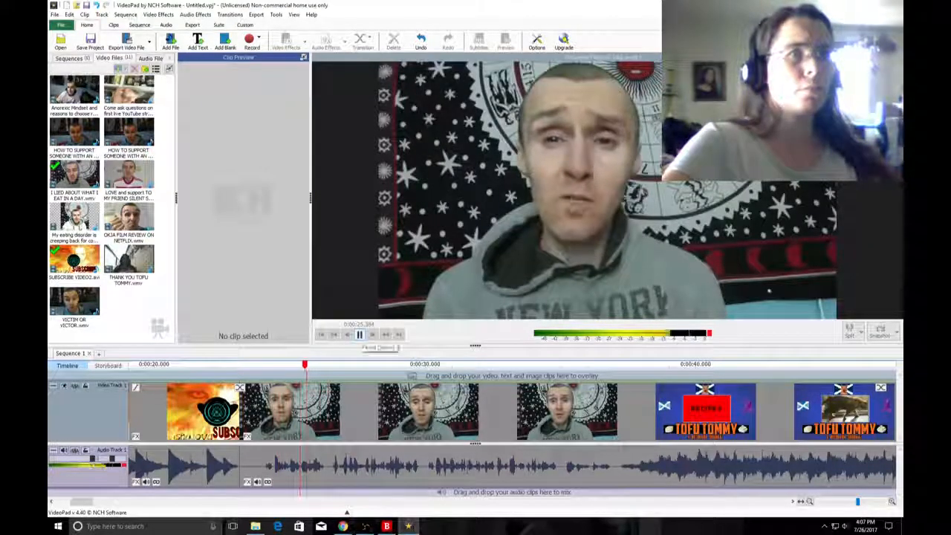
{"action": "key", "text": "space"}
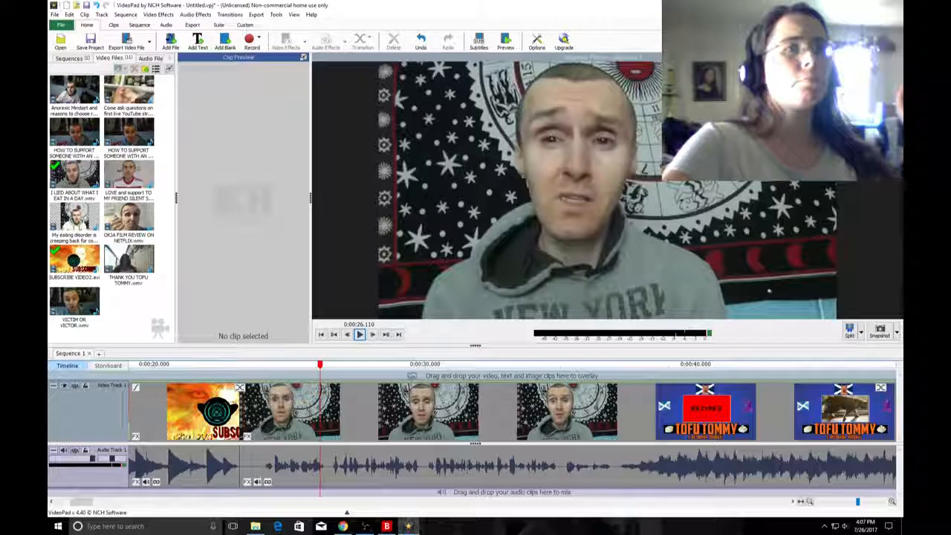
{"action": "key", "text": "ctrl+z"}
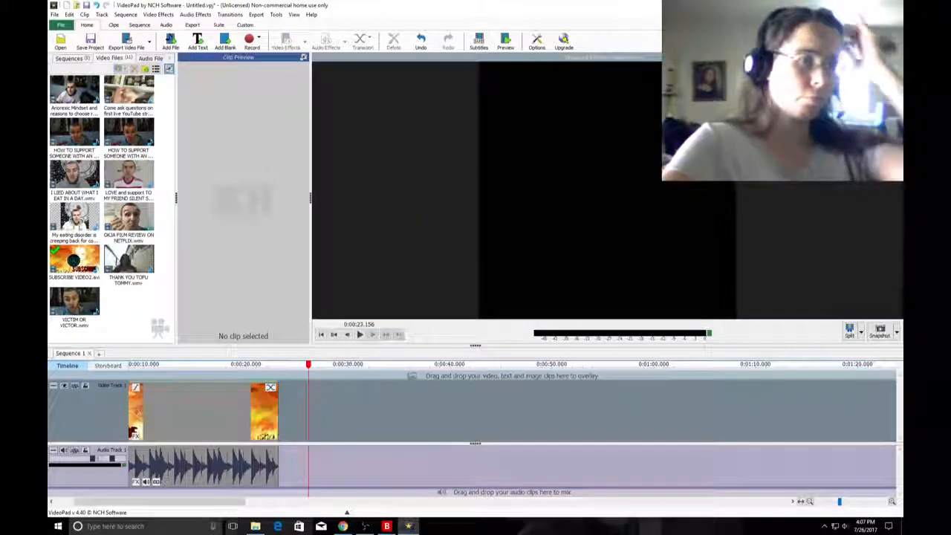
Switch to the YouNow broadcast page, check the audience list and chat messages, and view a chat member's profile.
{"action": "left_click", "coordinate": [343, 526]}
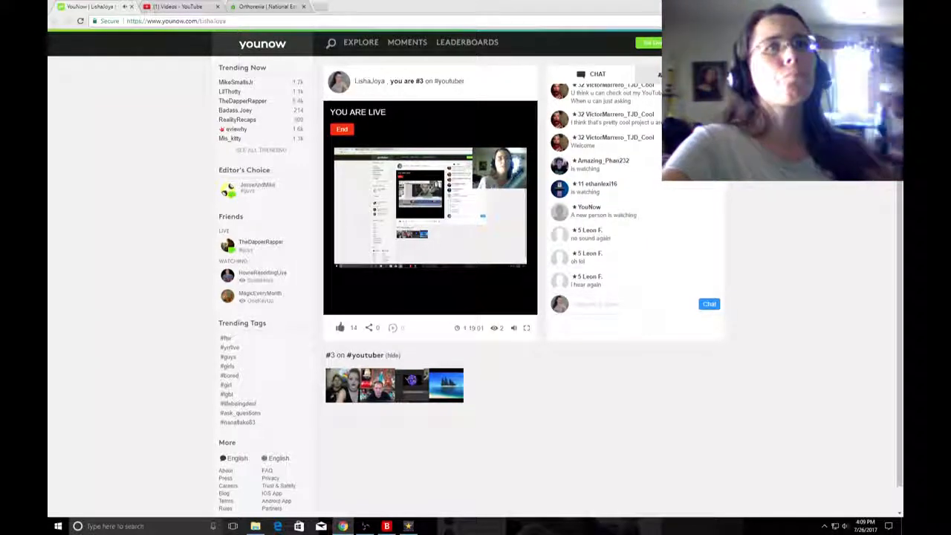
{"action": "left_click", "coordinate": [679, 75]}
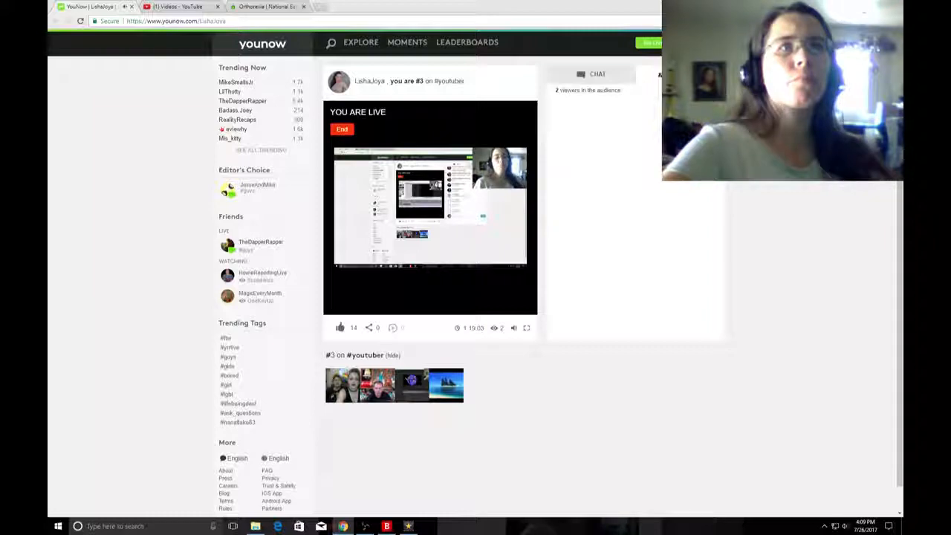
{"action": "left_click", "coordinate": [592, 74]}
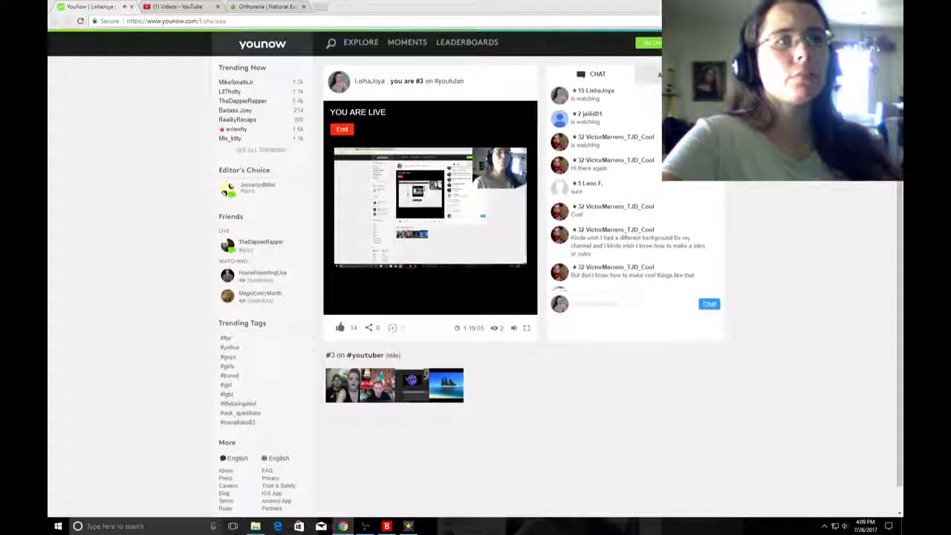
{"action": "scroll", "coordinate": [635, 222], "scroll_direction": "down", "scroll_amount": 2}
{"action": "scroll", "coordinate": [635, 223], "scroll_direction": "down", "scroll_amount": 3}
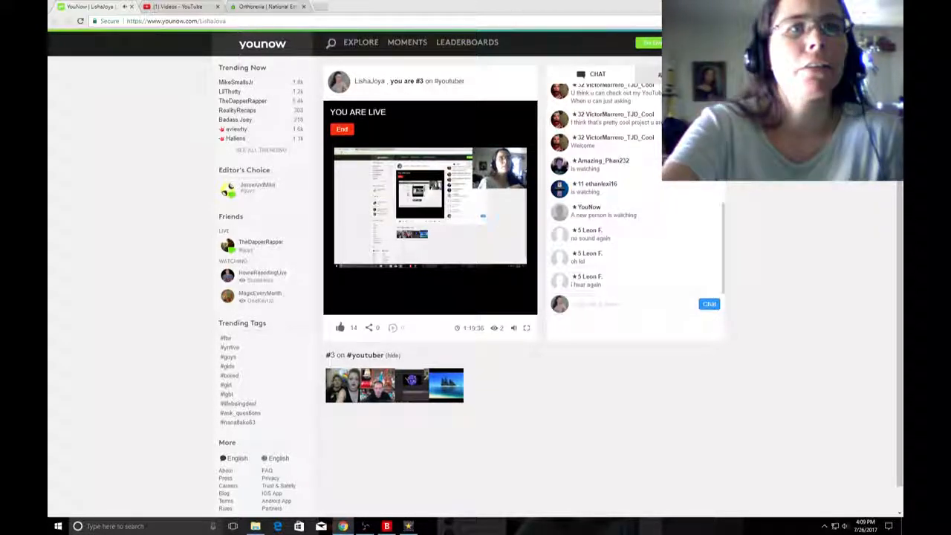
{"action": "left_click", "coordinate": [592, 277]}
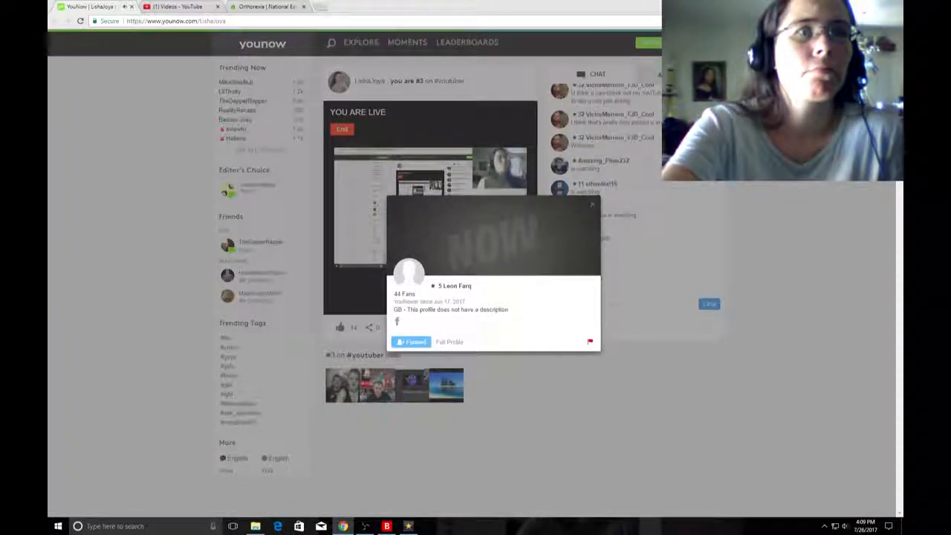
{"action": "left_click", "coordinate": [592, 205]}
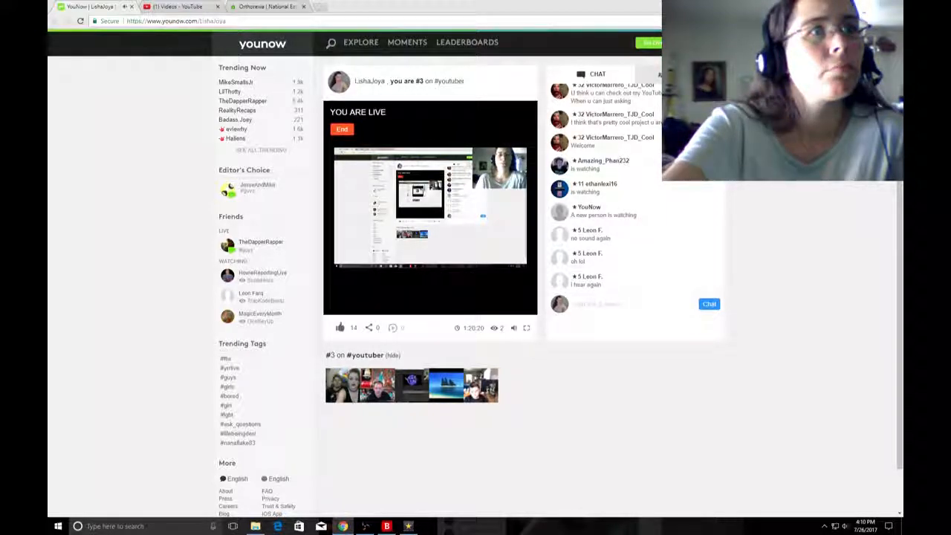
End the live YouNow broadcast.
{"action": "left_click", "coordinate": [342, 129]}
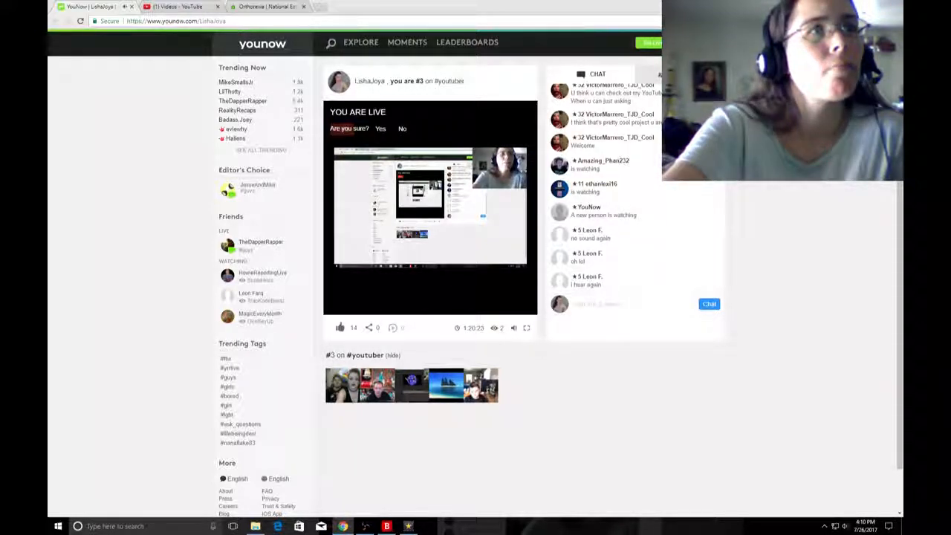